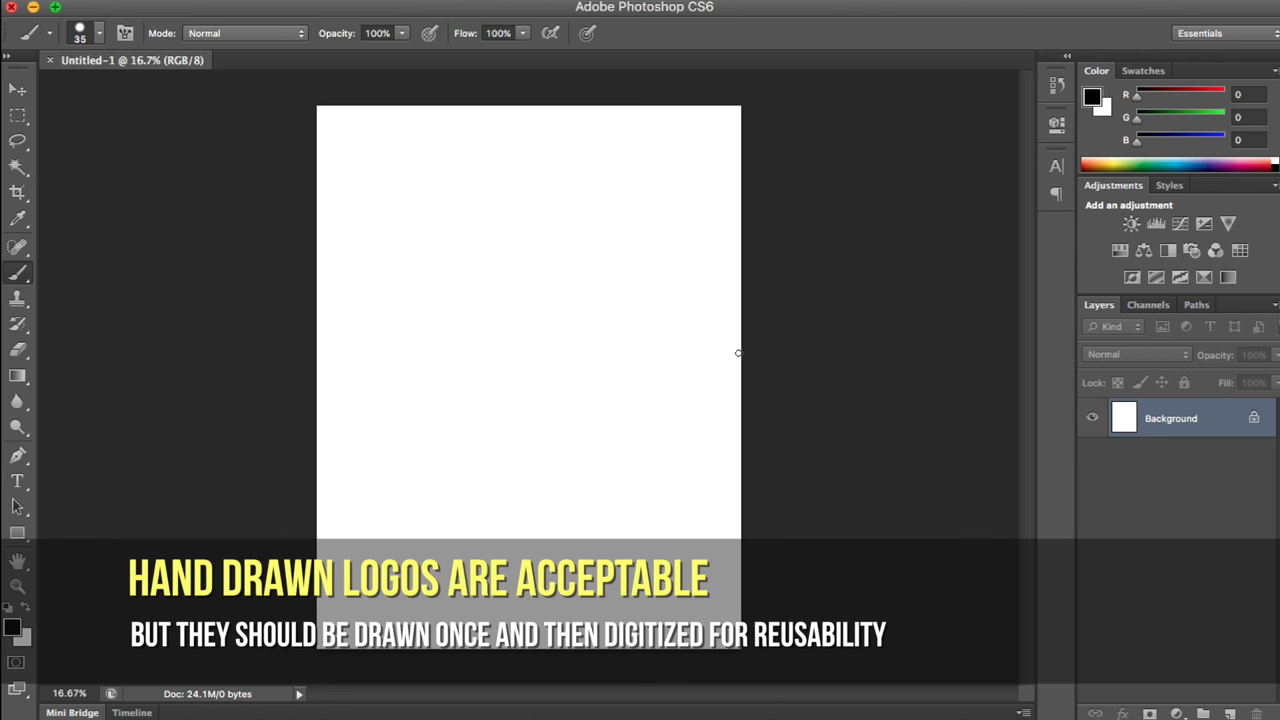
Add a 400 pt point-text layer on the blank page reading APPLE on the first line and BLACK on the second
key(t)
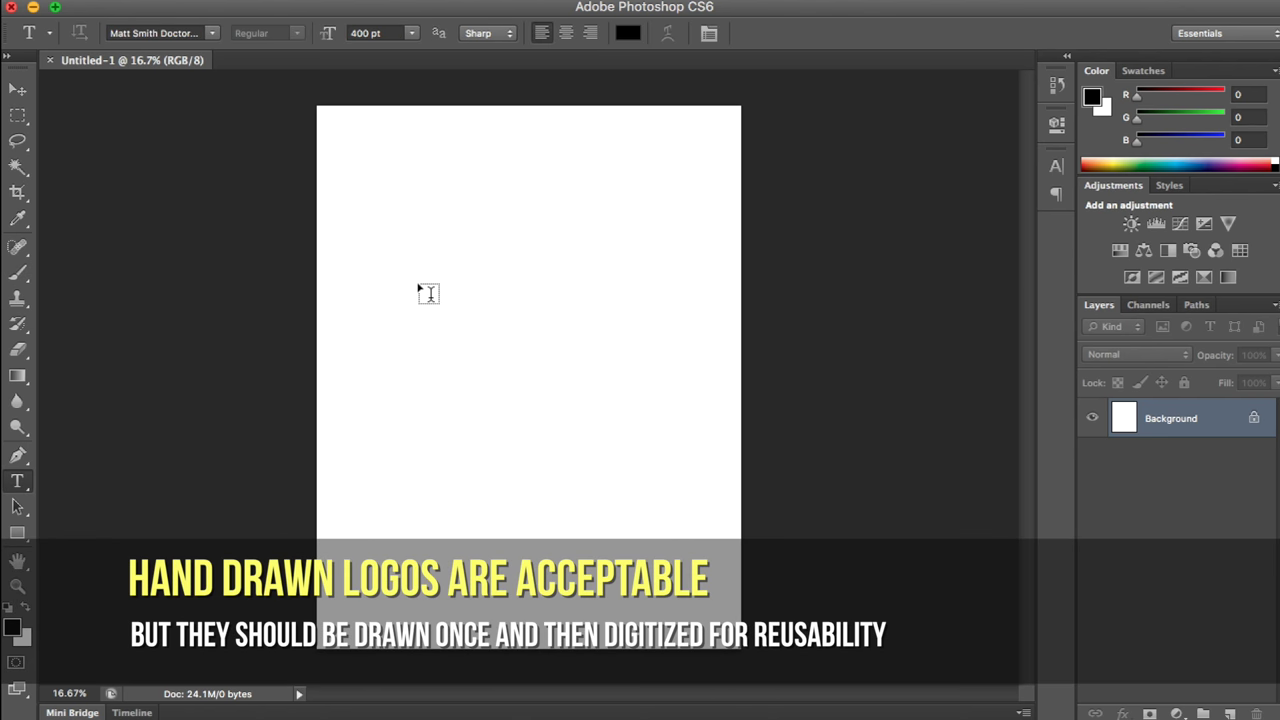
click(428, 293)
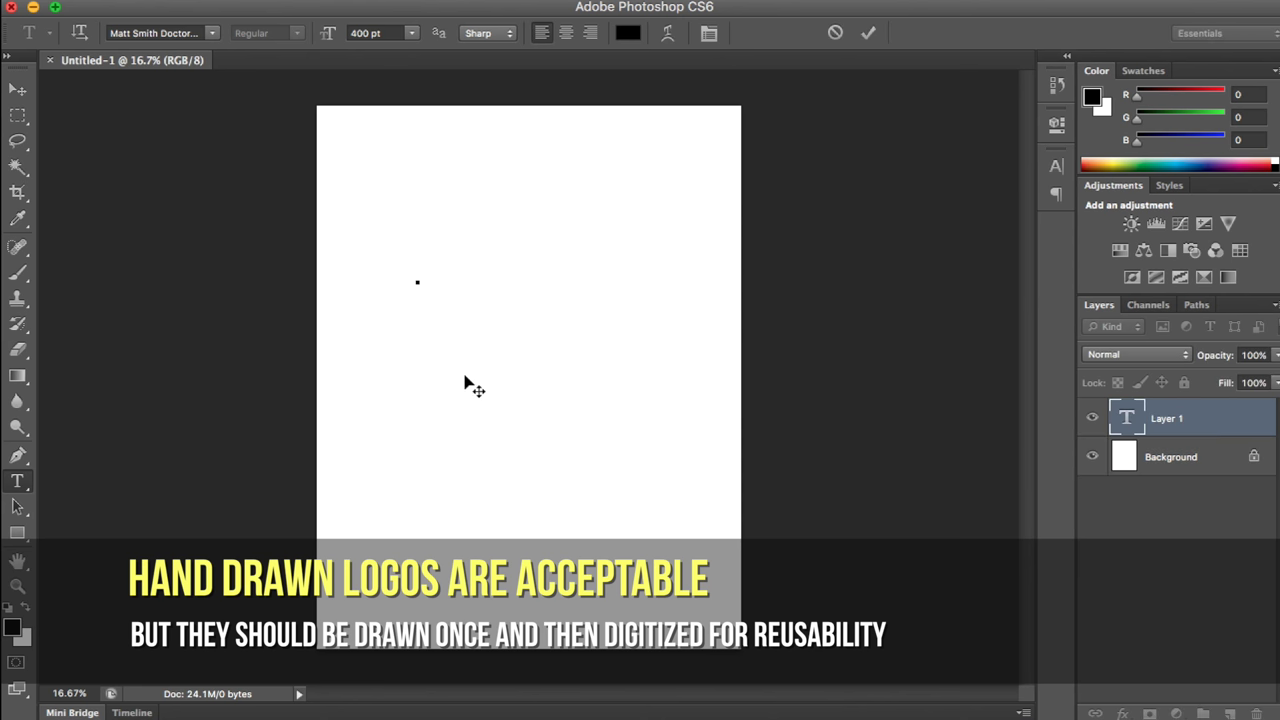
text(A)
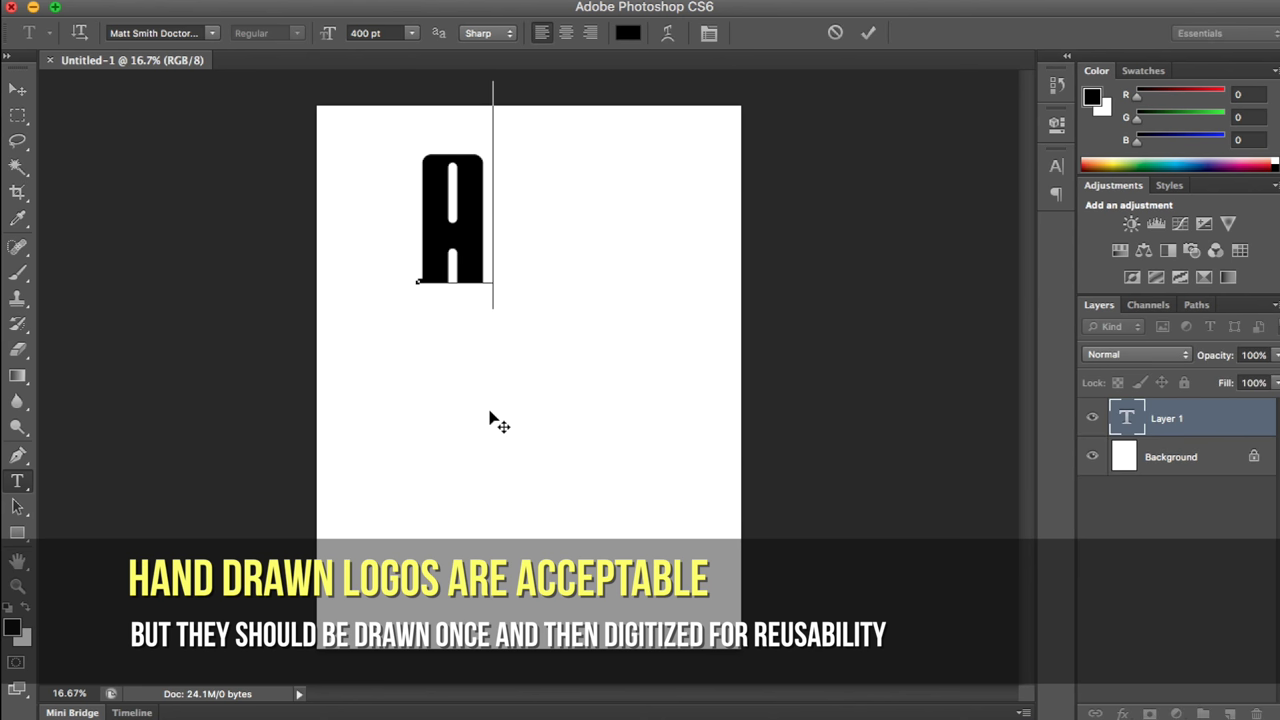
text(PPLE)
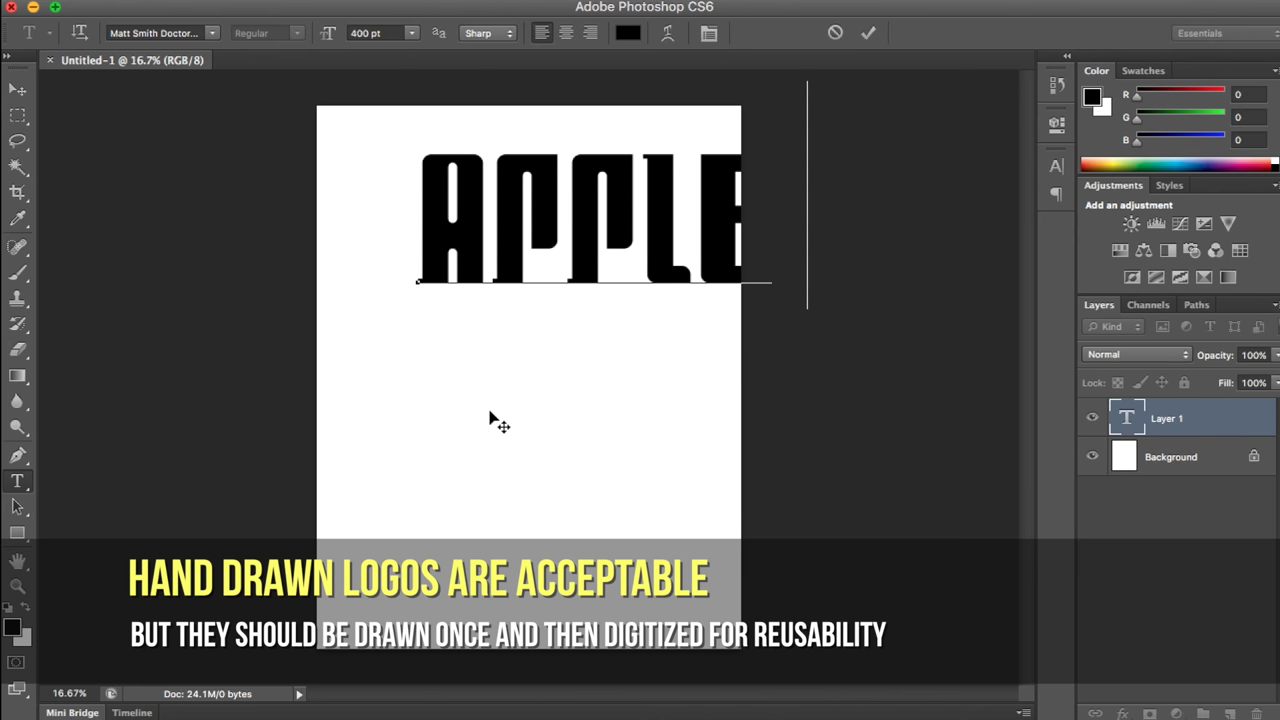
key(Return)
text(BLACK)
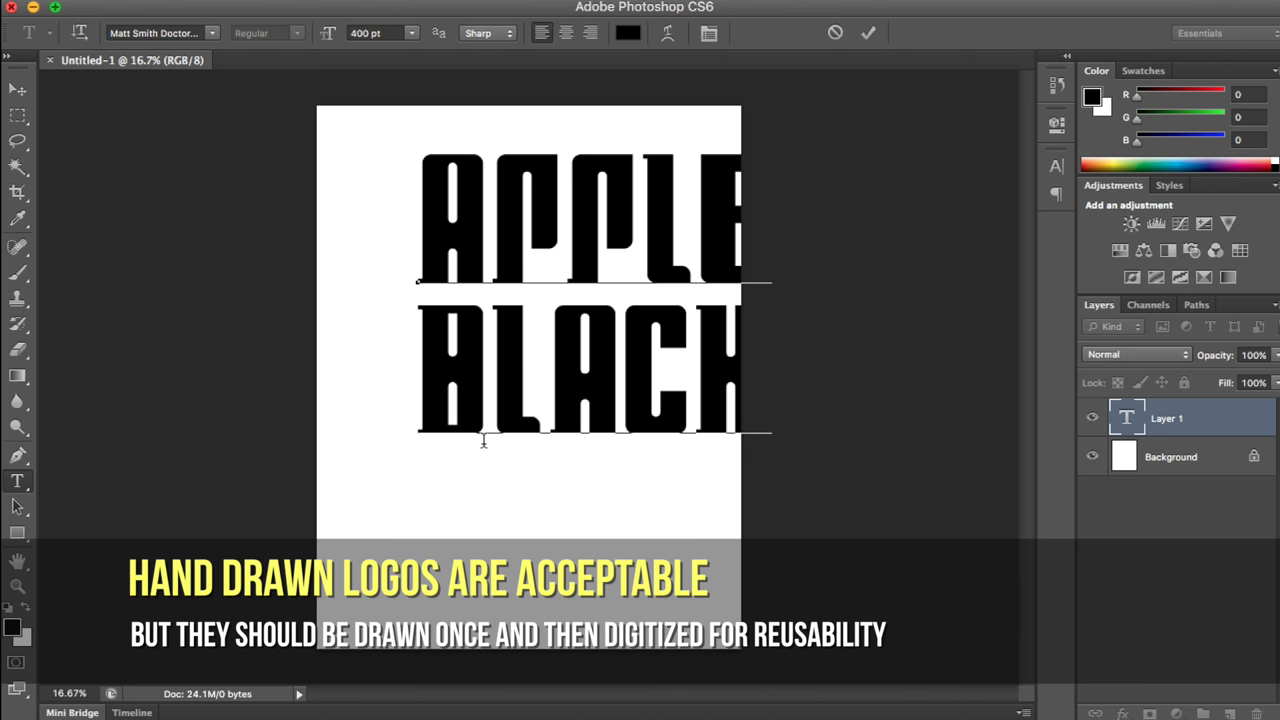
Move the two-line APPLE BLACK text so it fits within the page width, and commit it
drag(394, 402, 338, 450)
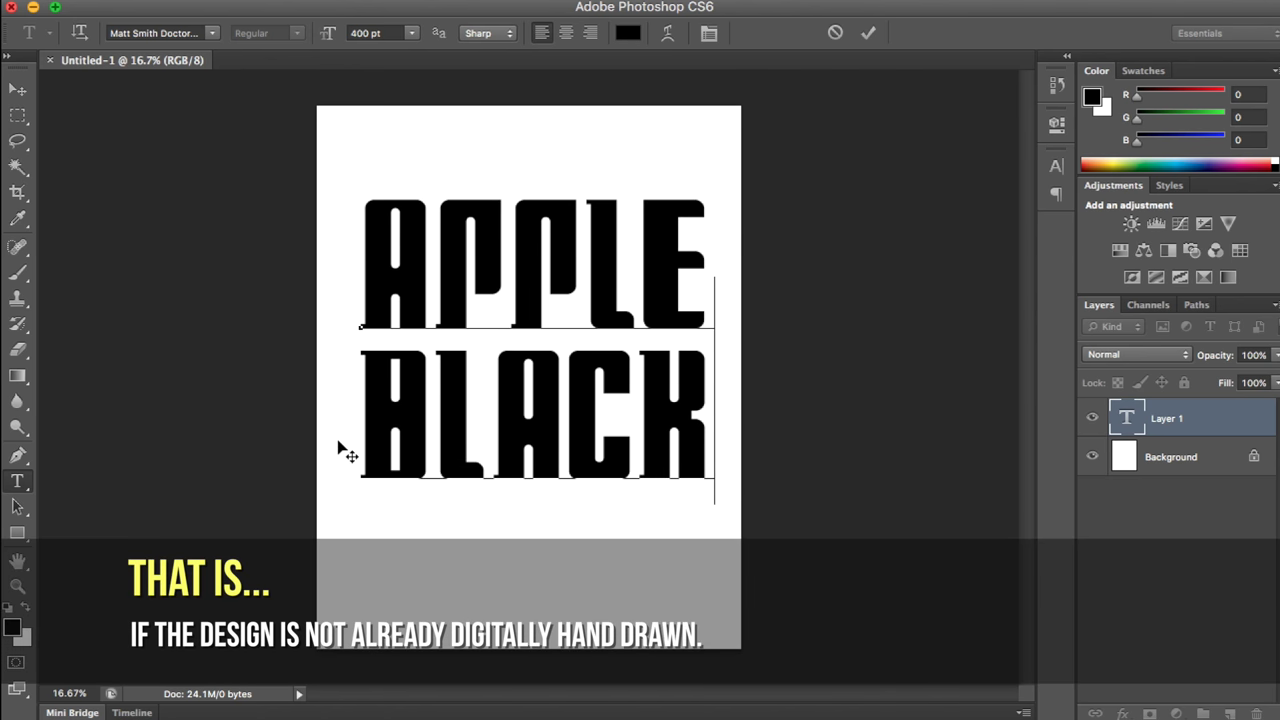
drag(338, 450, 331, 450)
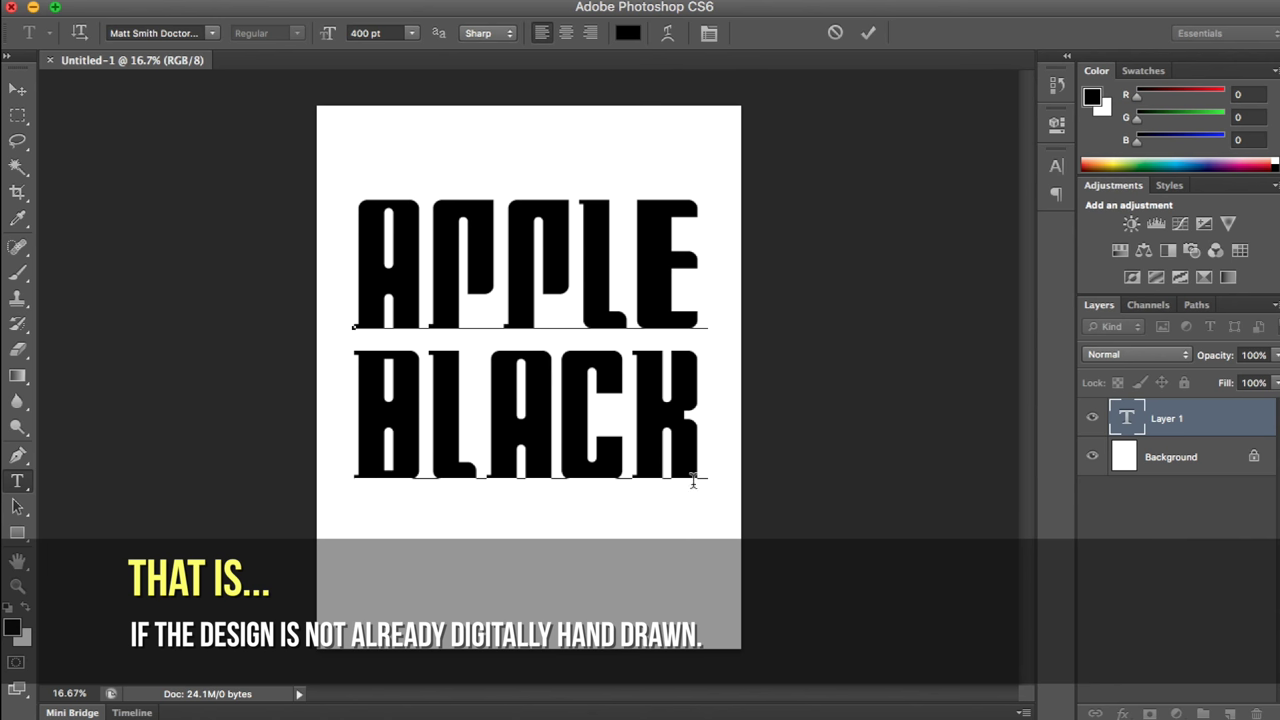
key(ctrl+Return)
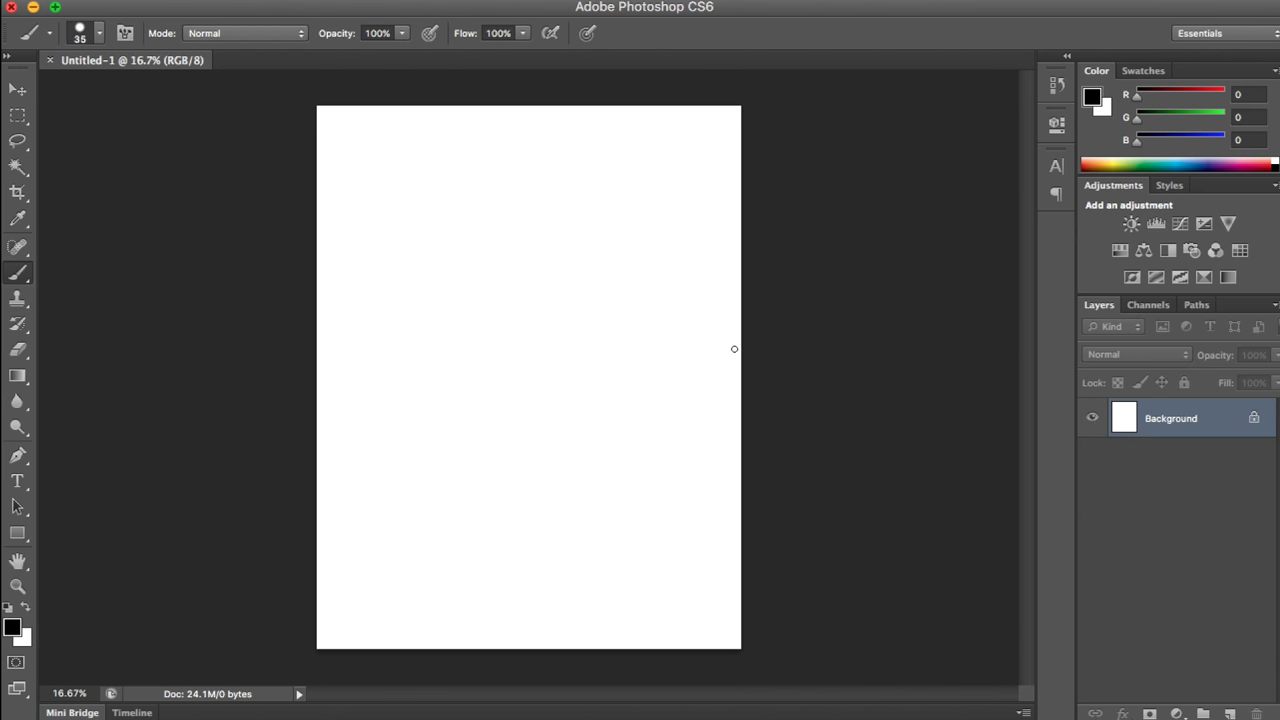
Create a black 400 pt text layer on the page with the lines APPLE and BLACK
key(t)
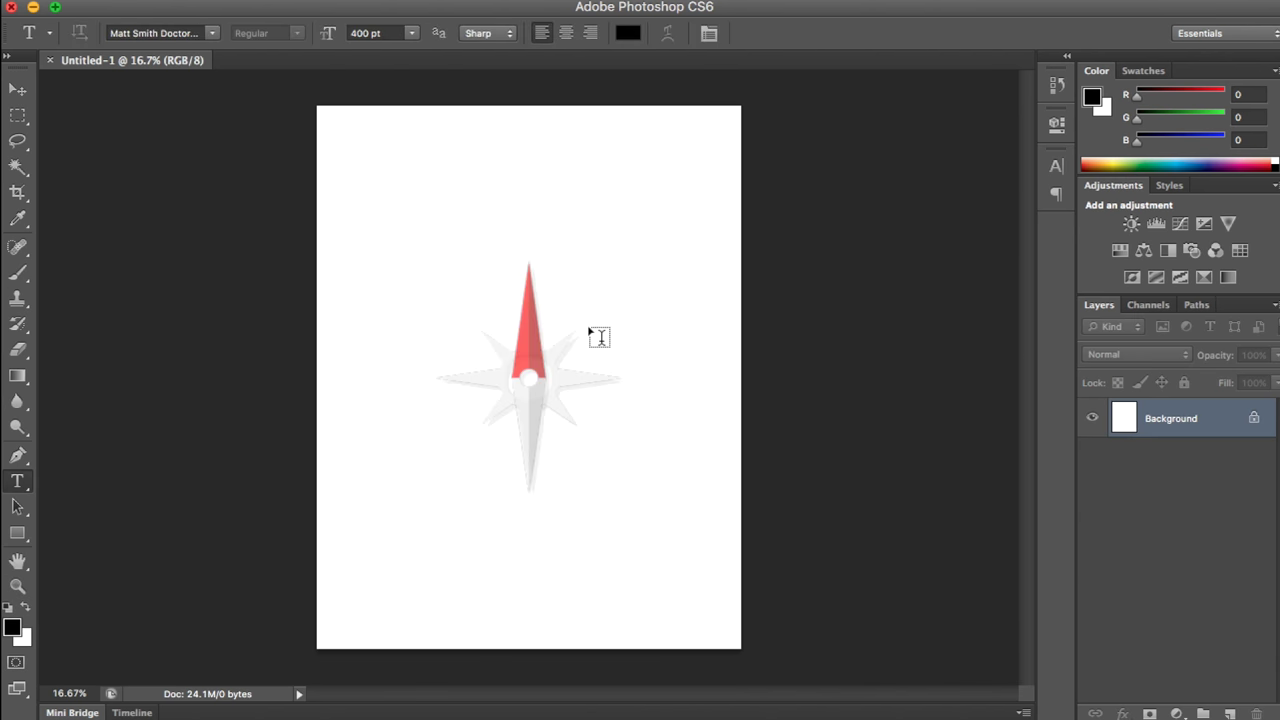
click(420, 288)
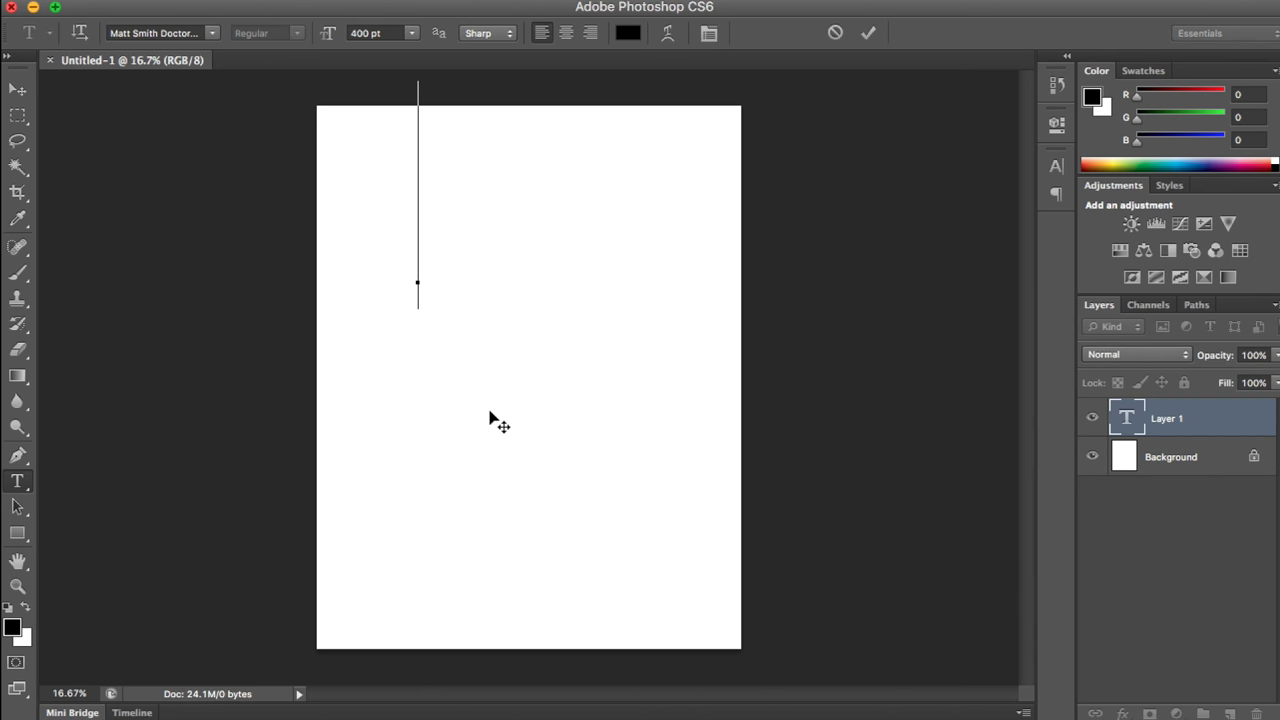
text(APP)
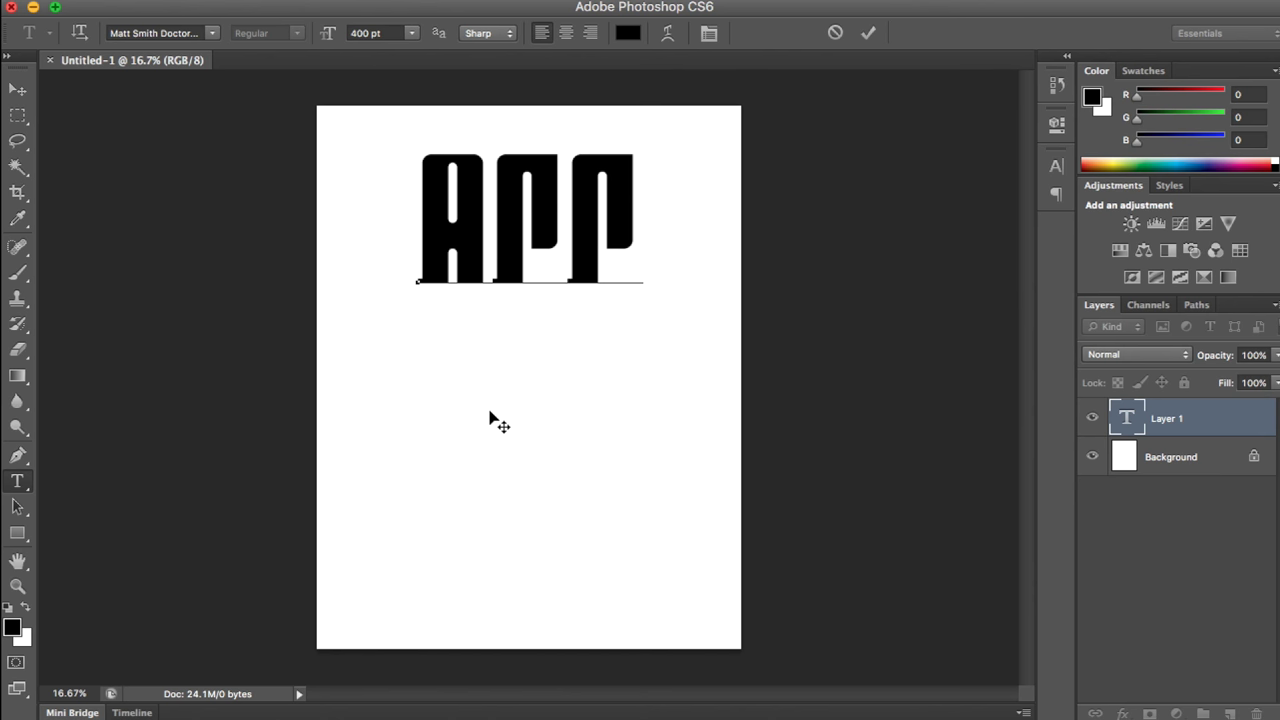
text(LE)
key(Return)
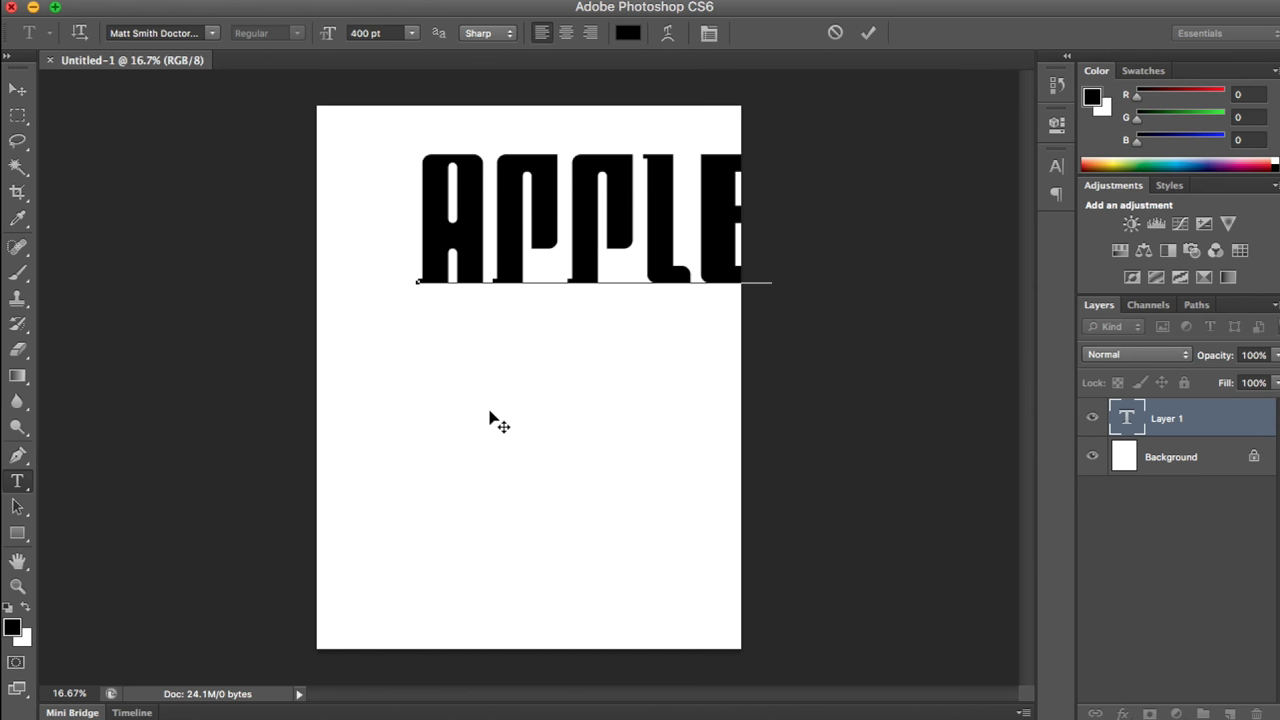
text(BLACK)
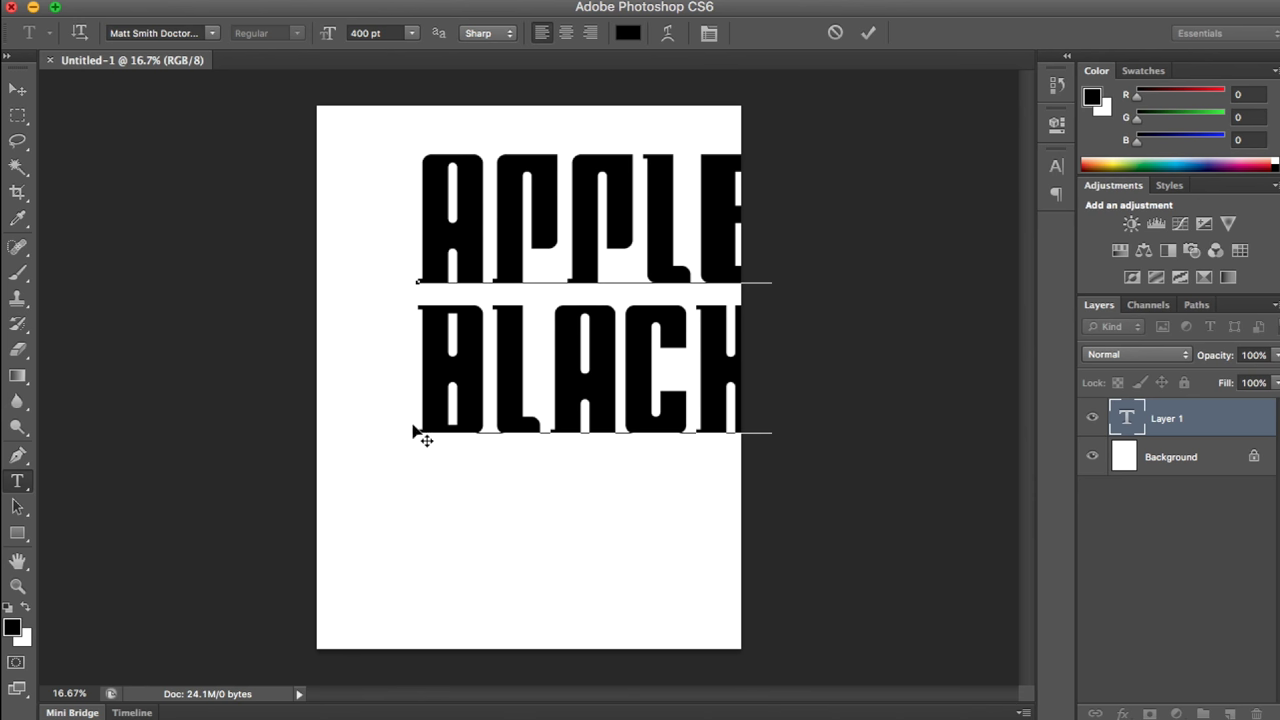
Reposition the APPLE BLACK lettering so it is centred across the page width, and commit the text
drag(397, 400, 340, 450)
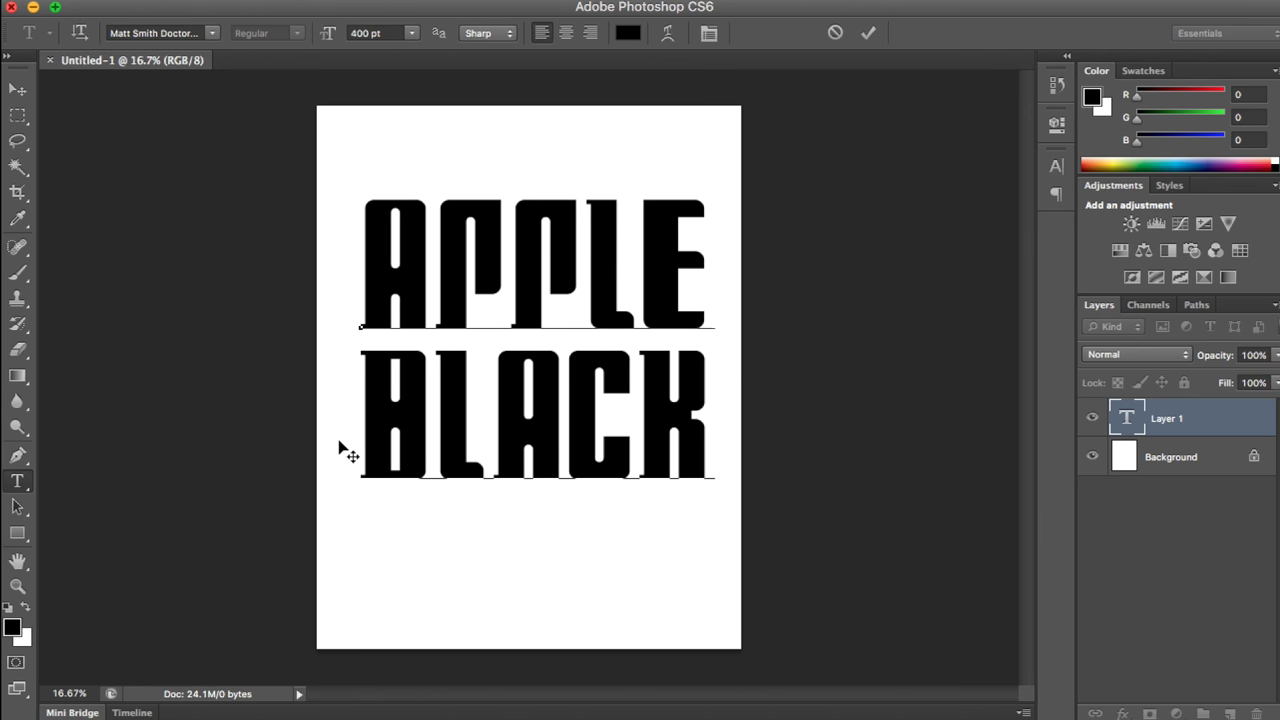
drag(340, 450, 333, 450)
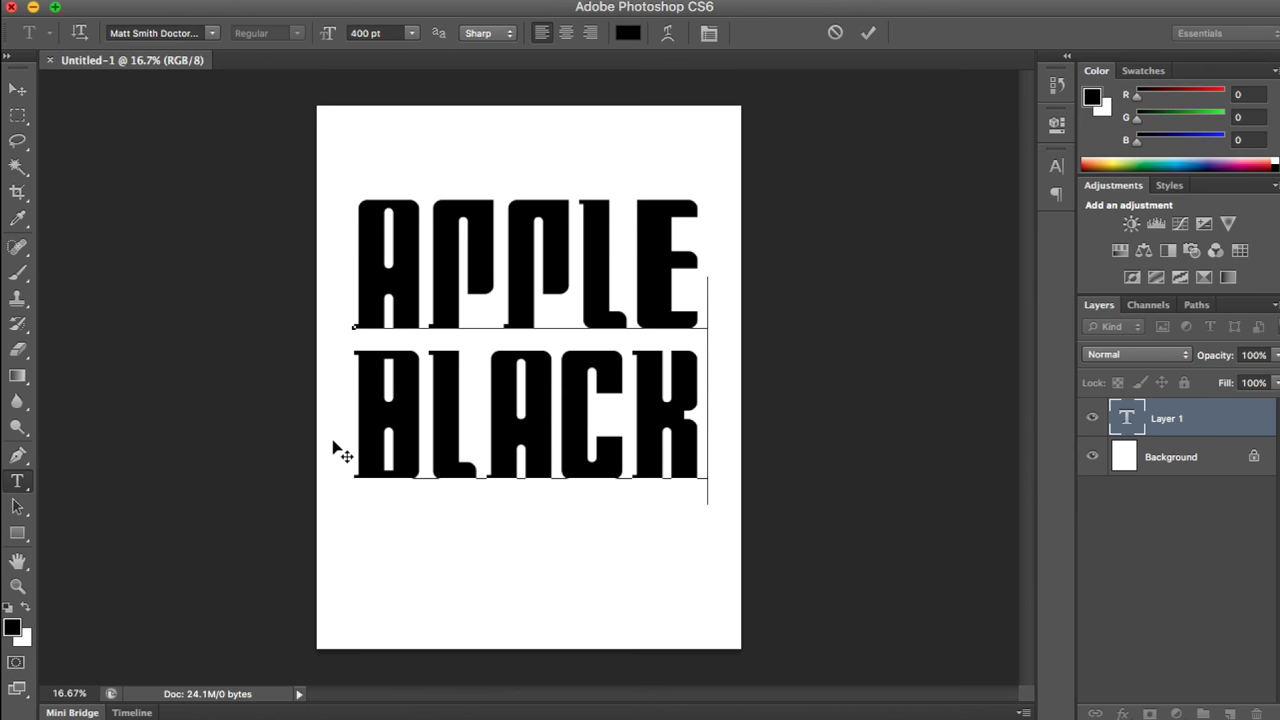
click(1182, 462)
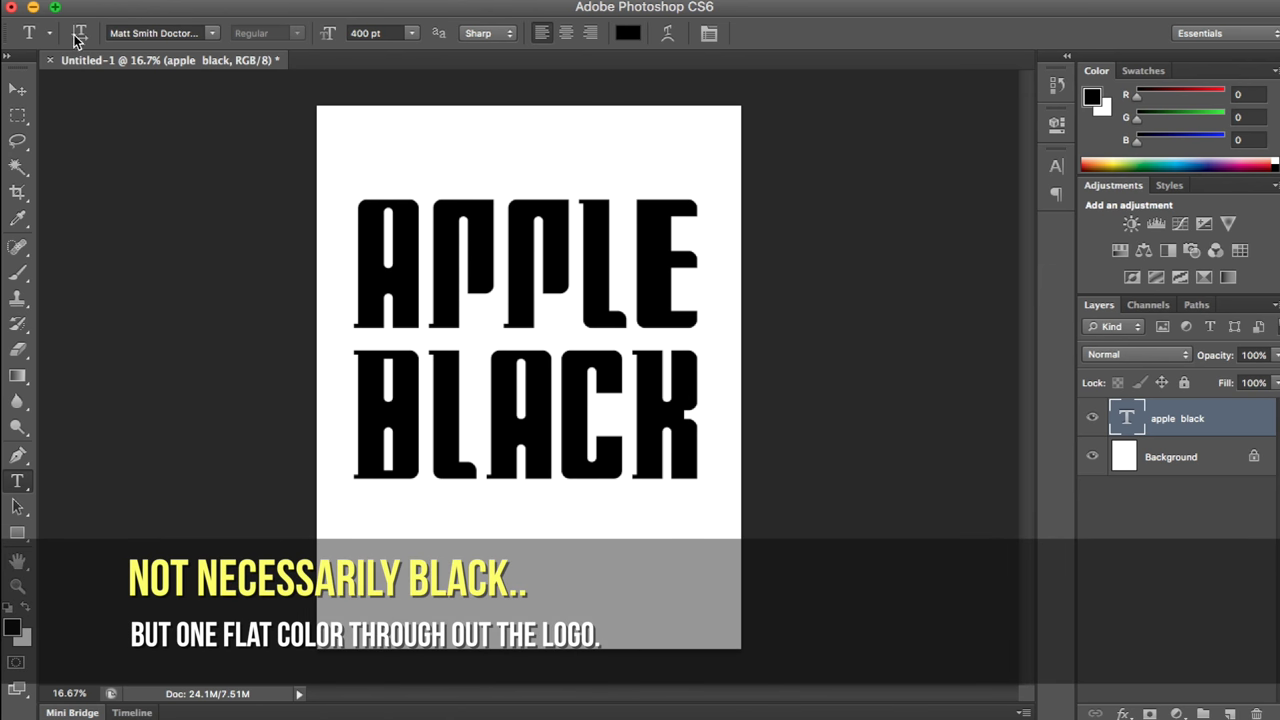
Rasterize the apple black type layer
key(e)
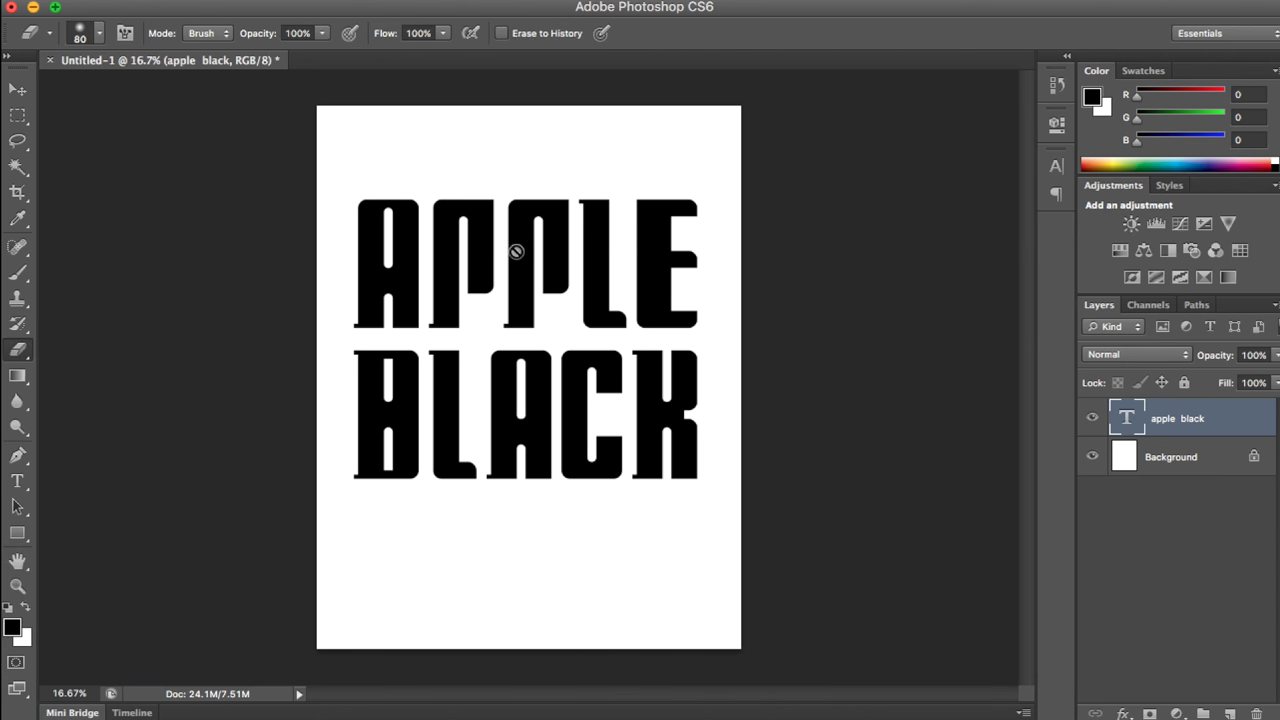
right_click(1181, 420)
click(1236, 441)
right_click(1192, 420)
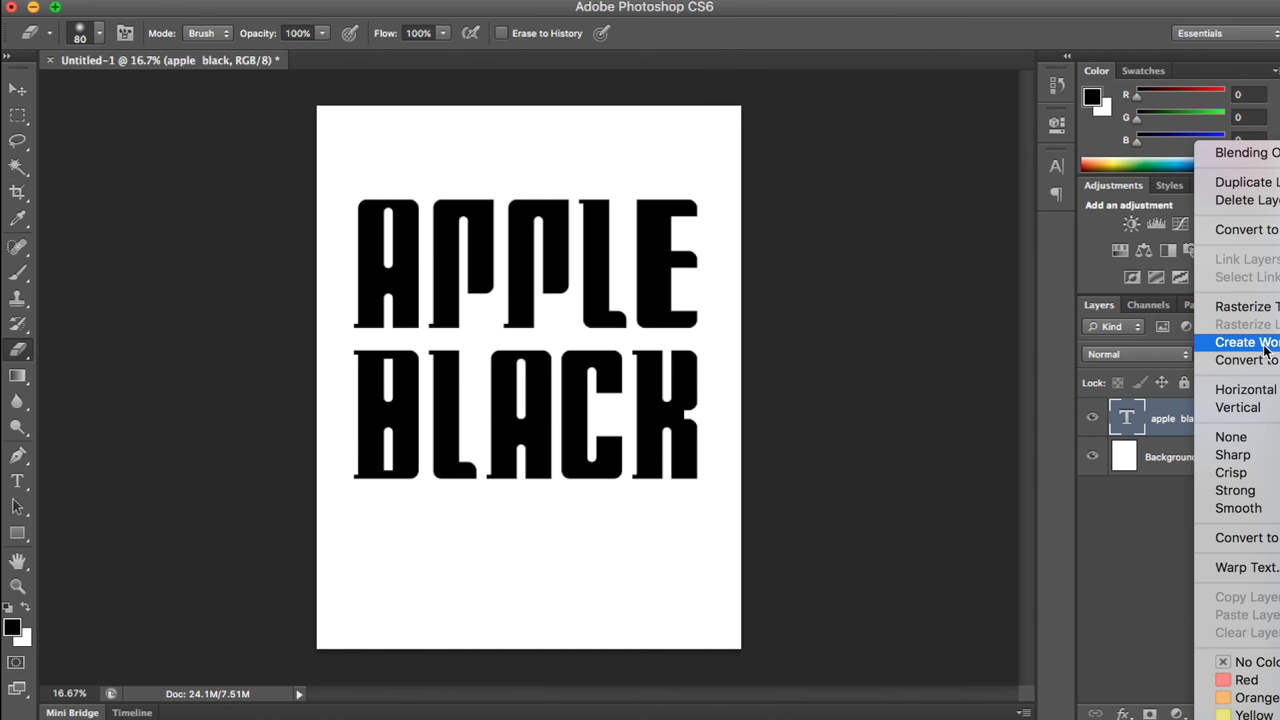
click(1250, 306)
Erase several slanted strokes across the APPLE BLACK lettering with a soft 80 px Eraser
drag(700, 272, 460, 500)
drag(700, 300, 518, 539)
drag(700, 360, 565, 485)
drag(360, 280, 555, 380)
drag(356, 200, 640, 395)
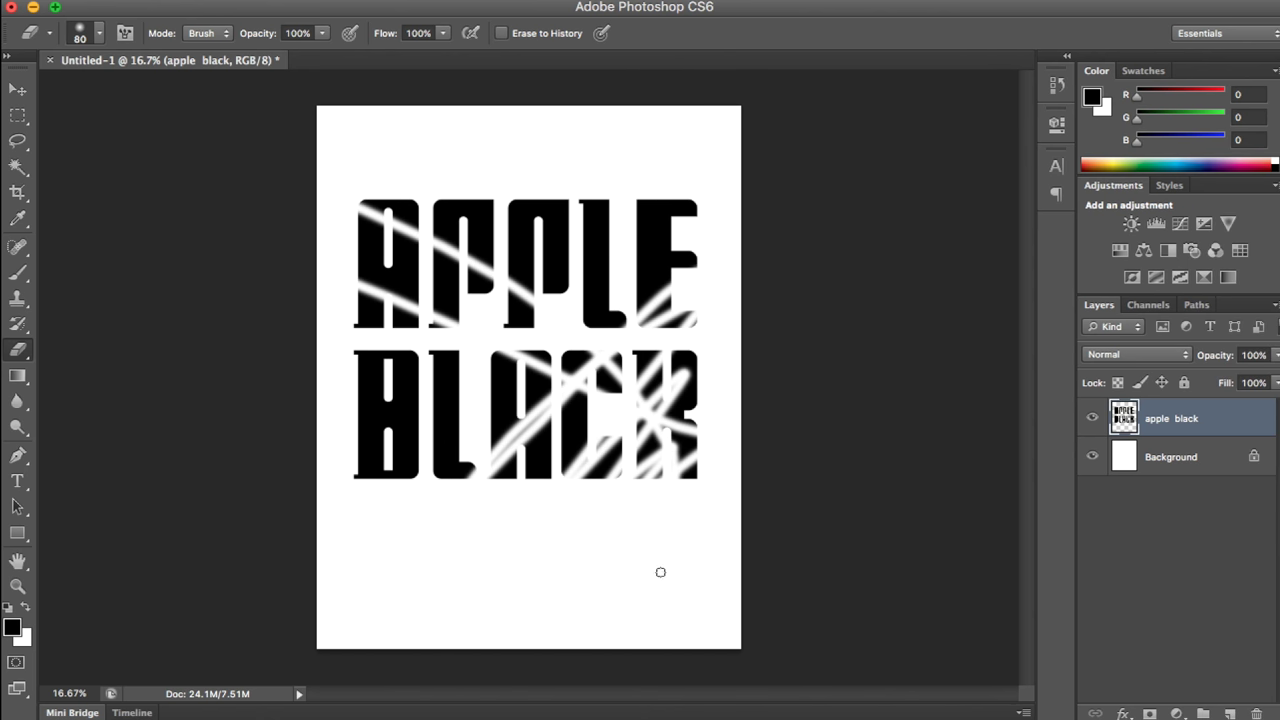
drag(540, 480, 530, 360)
drag(600, 250, 585, 195)
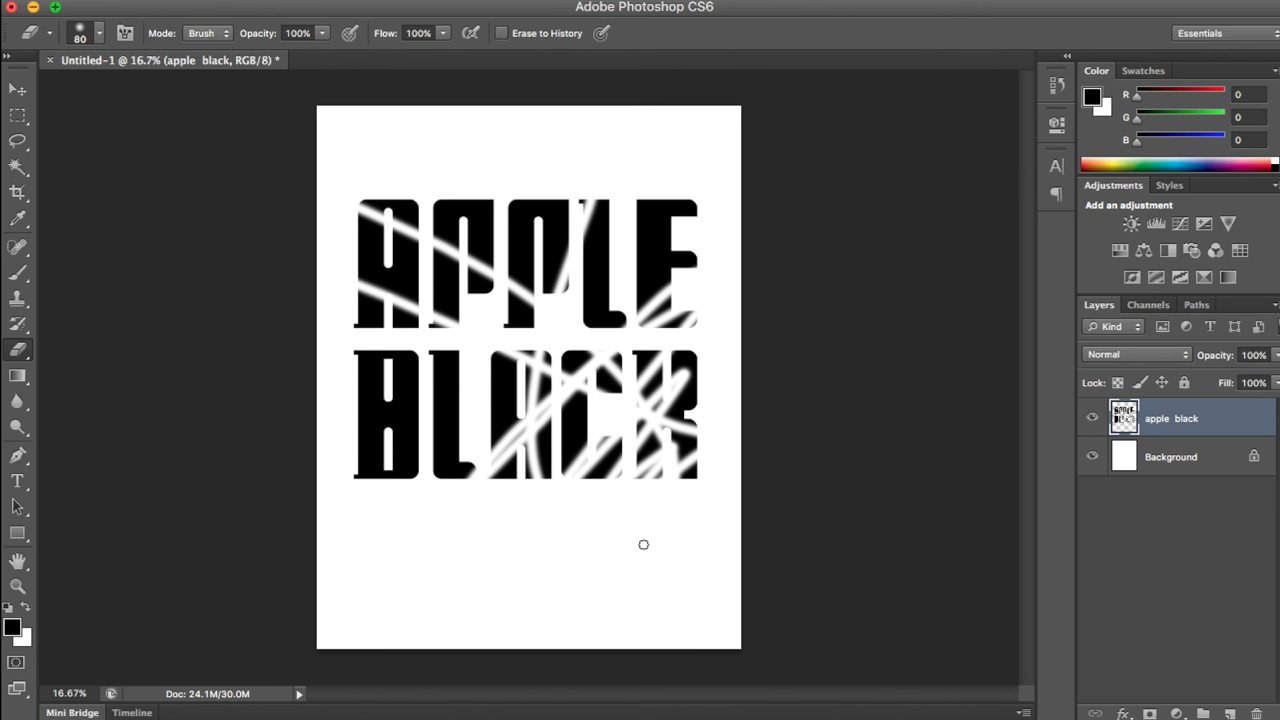
Undo all the eraser strokes on the APPLE BLACK lettering
key(super+alt+z)
key(super+alt+z)
key(super+alt+z)
key(super+alt+z)
key(super+alt+z)
key(super+alt+z)
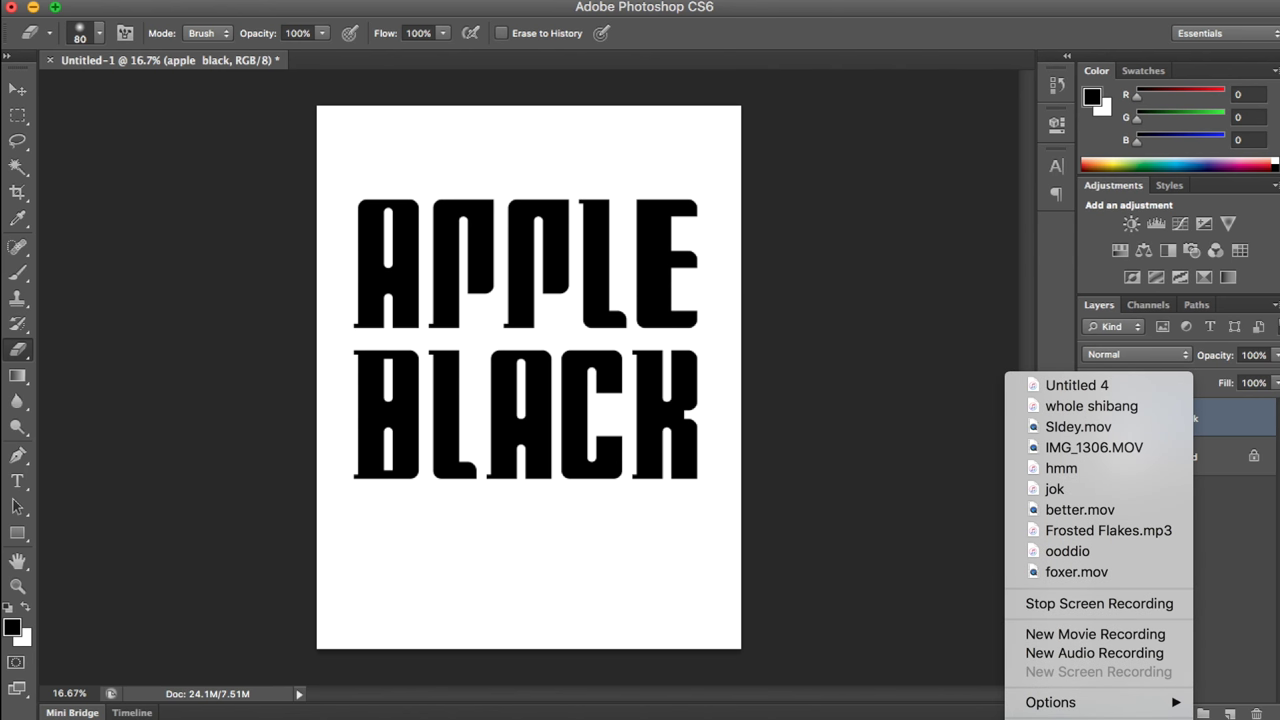
key(Escape)
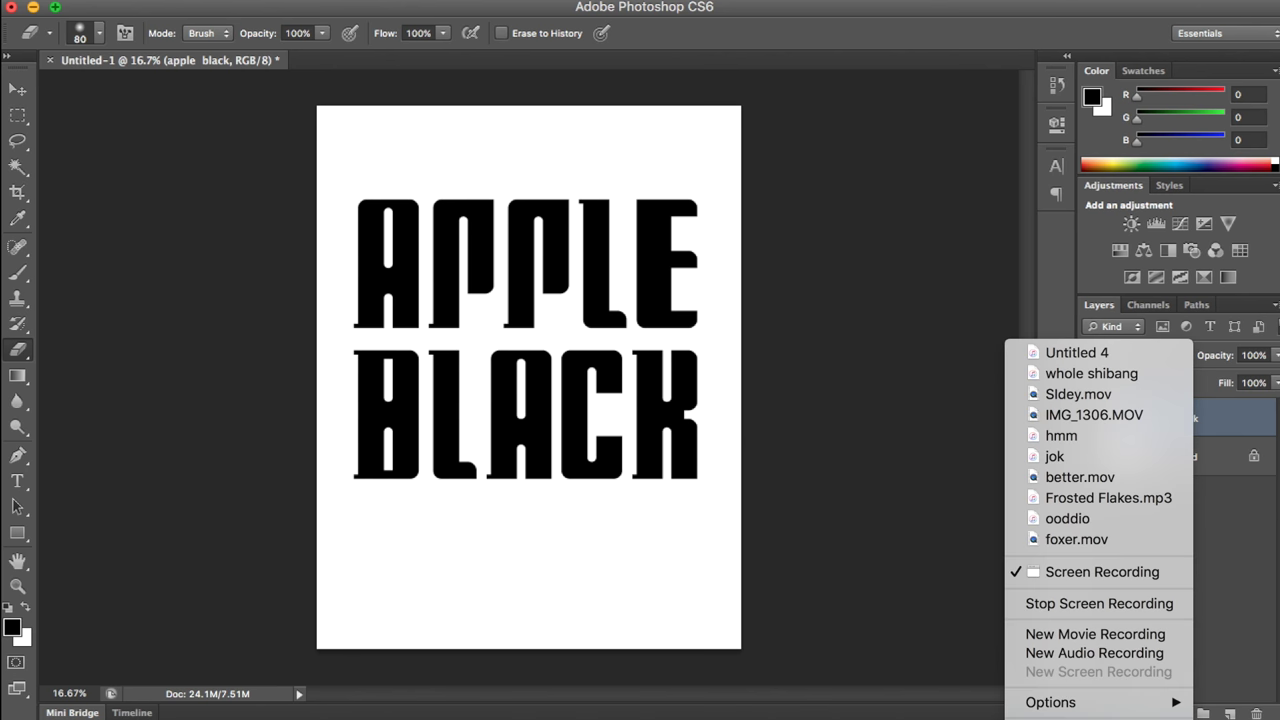
key(Escape)
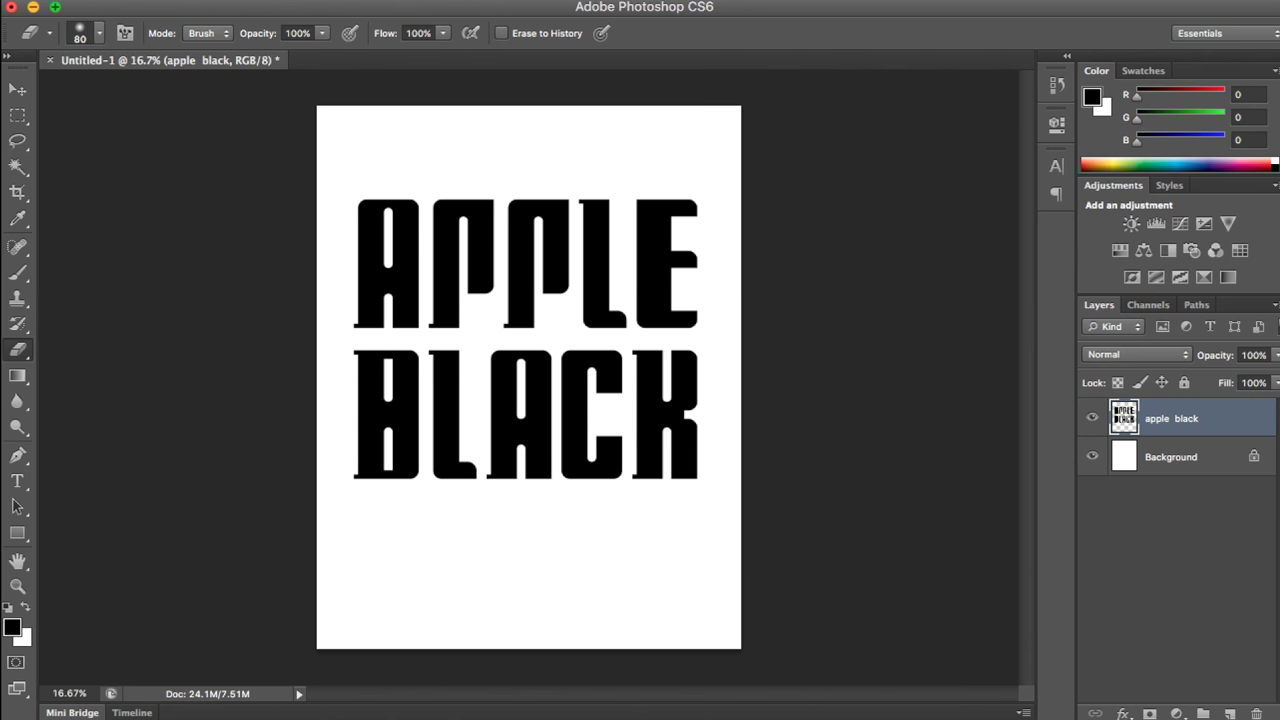
key(Escape)
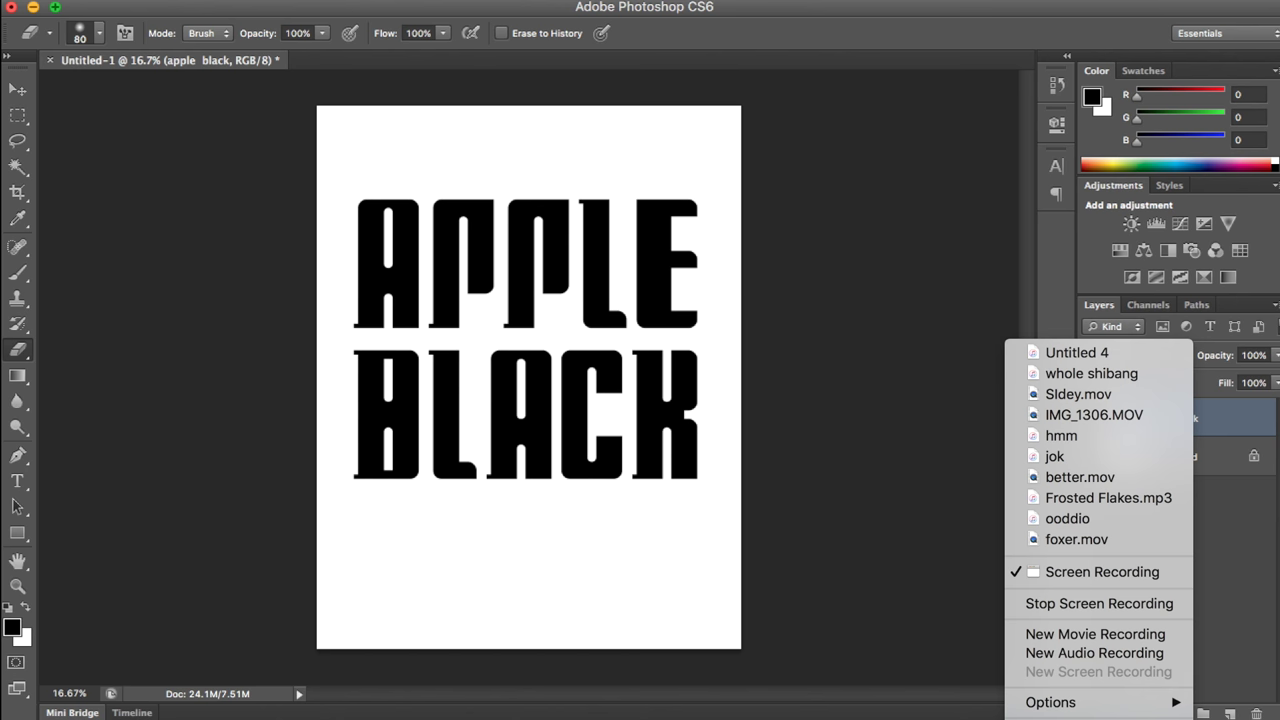
key(Escape)
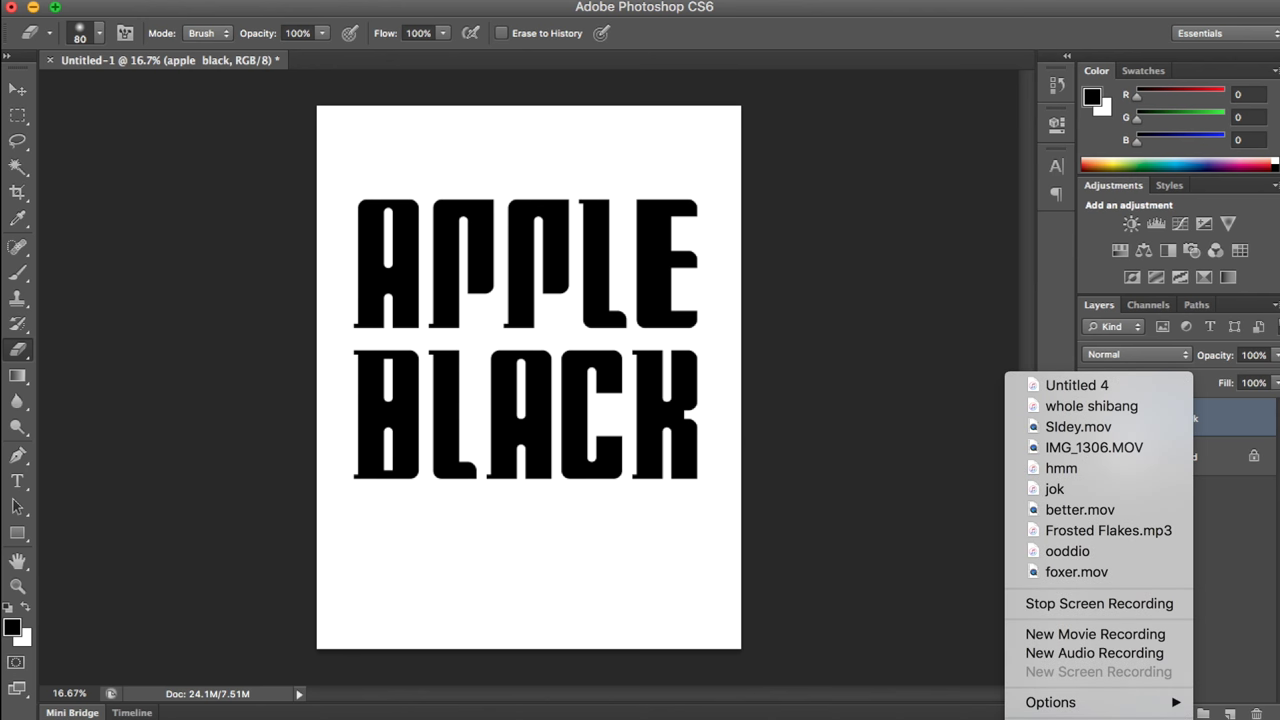
key(Escape)
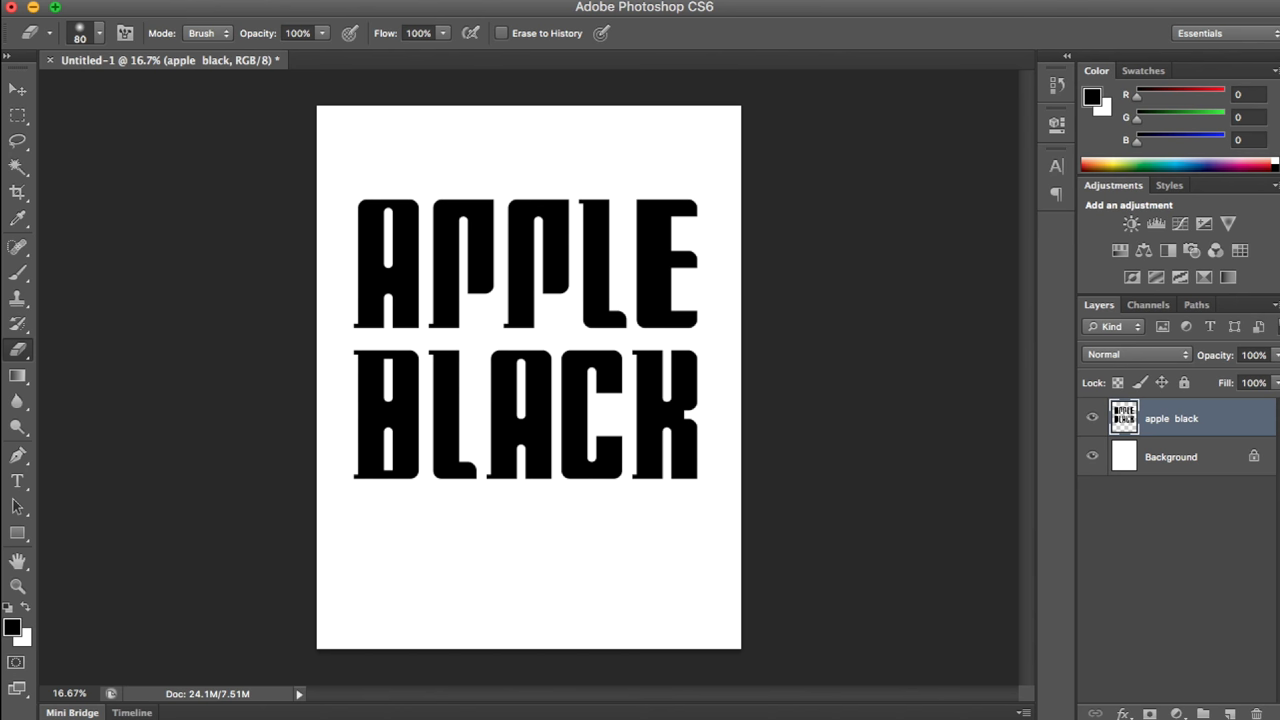
key(Escape)
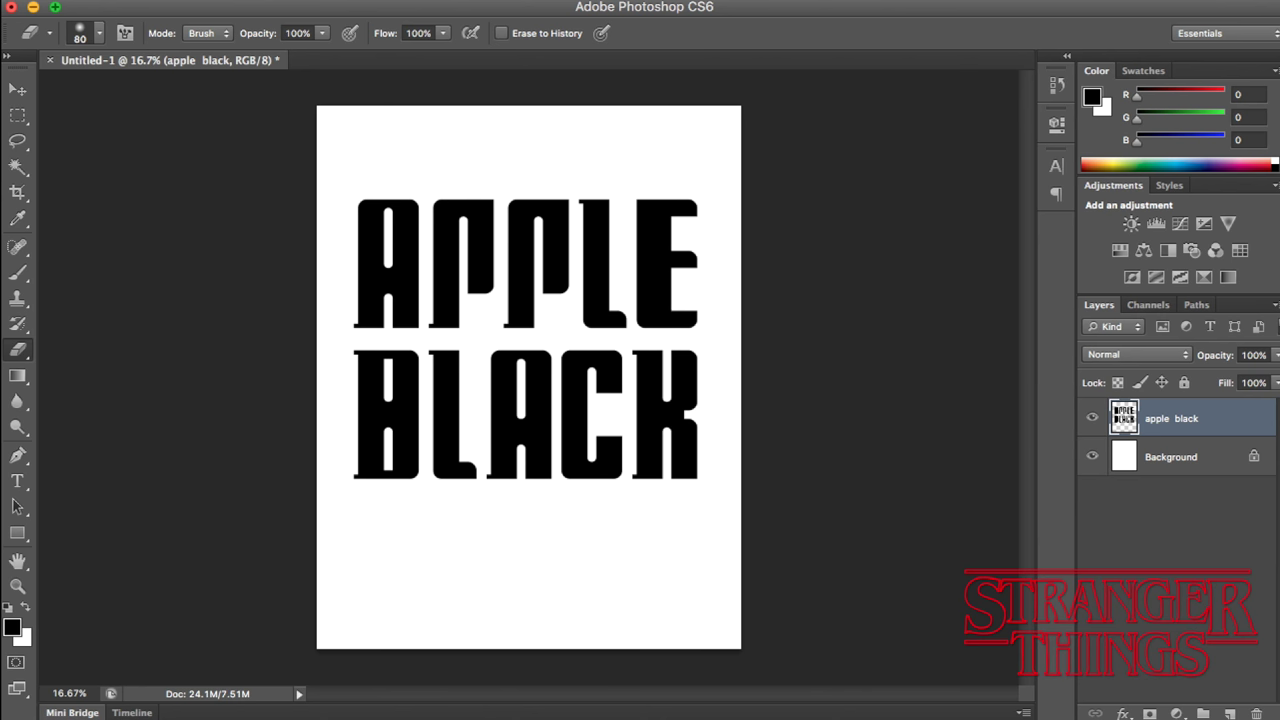
key(Escape)
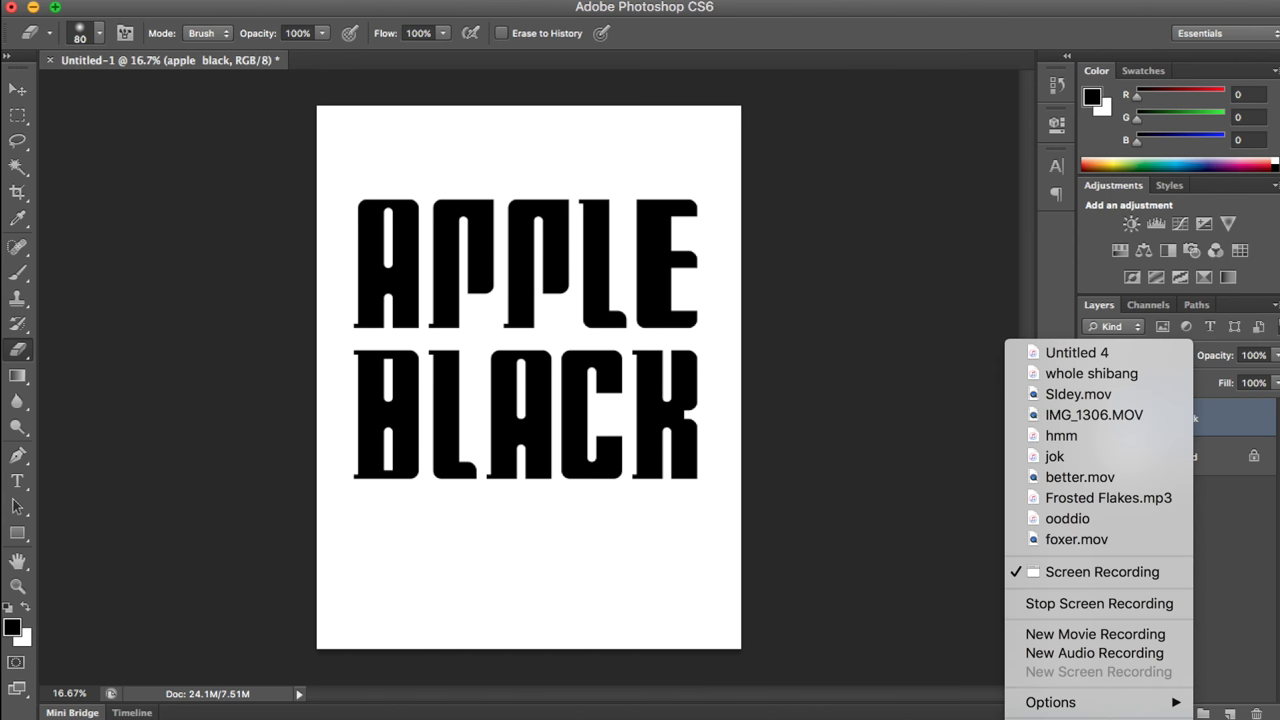
key(Escape)
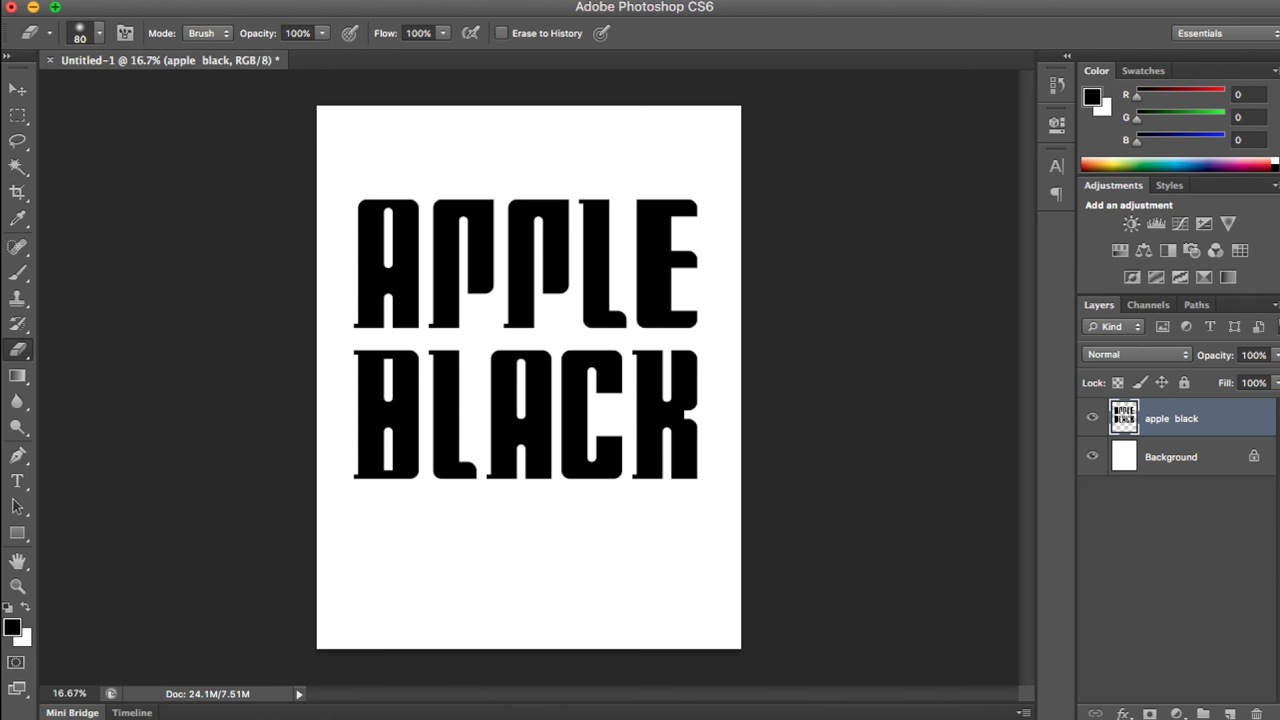
key(Escape)
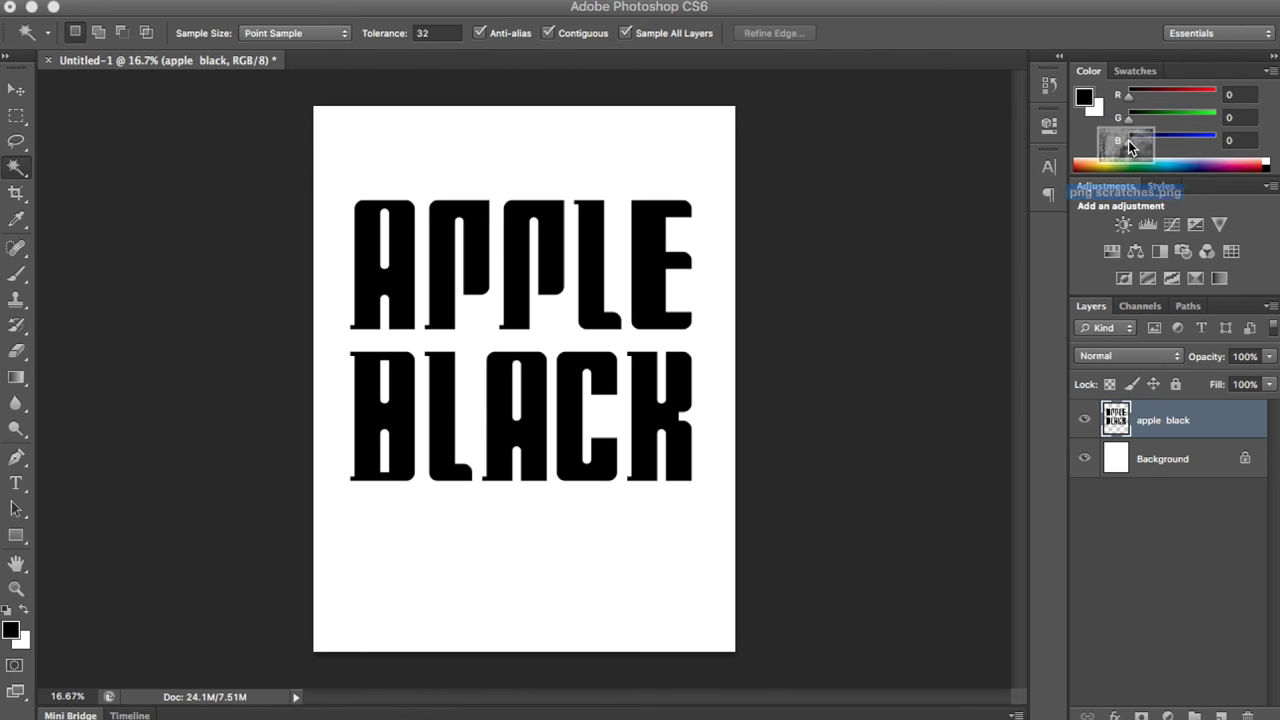
Place png scratches.png above the lettering, enlarge it to span the page width and cover both words, and commit the placement
drag(1128, 140, 928, 630)
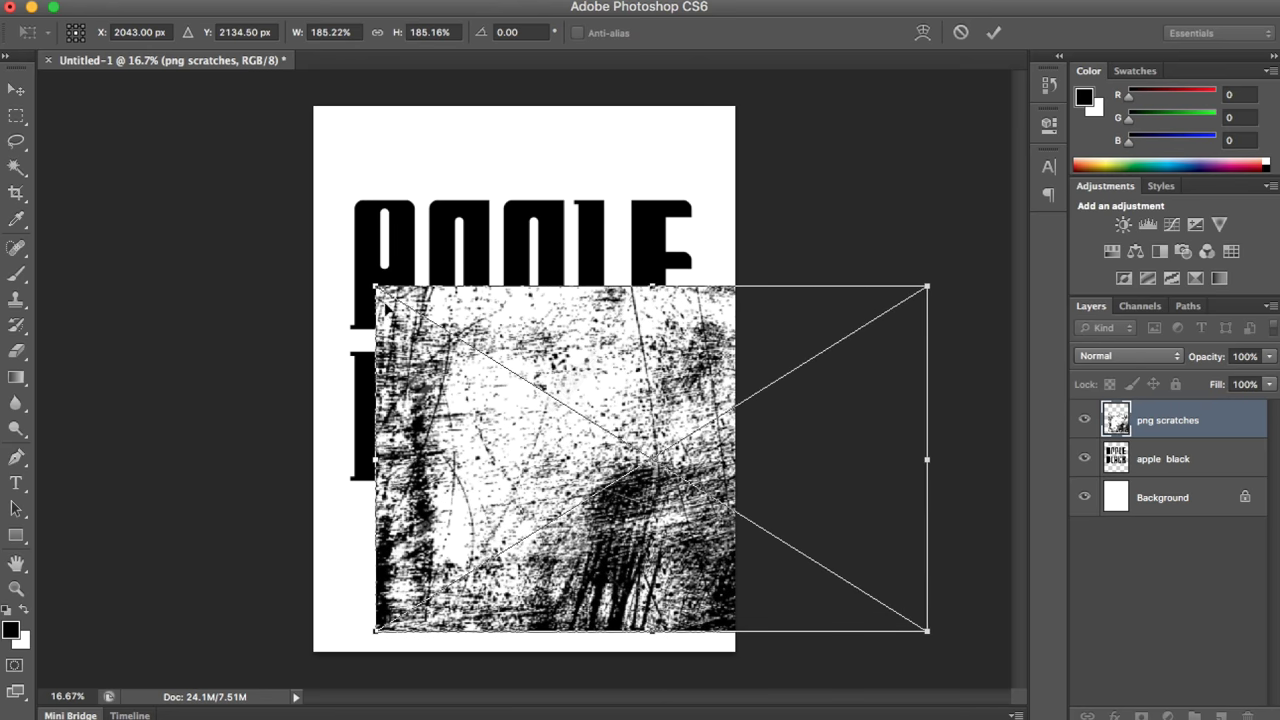
drag(370, 297, 185, 22)
drag(803, 434, 808, 403)
key(Return)
Rasterize the placed png scratches layer
key(w)
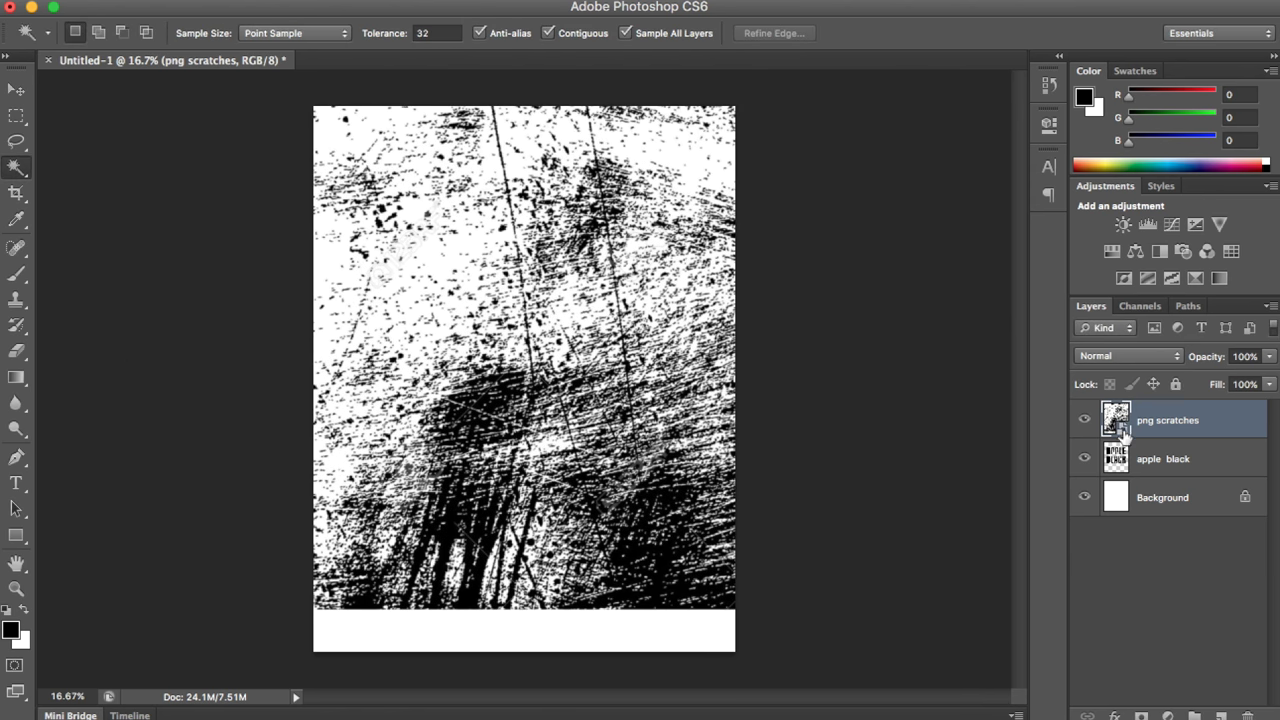
right_click(1165, 425)
click(1216, 352)
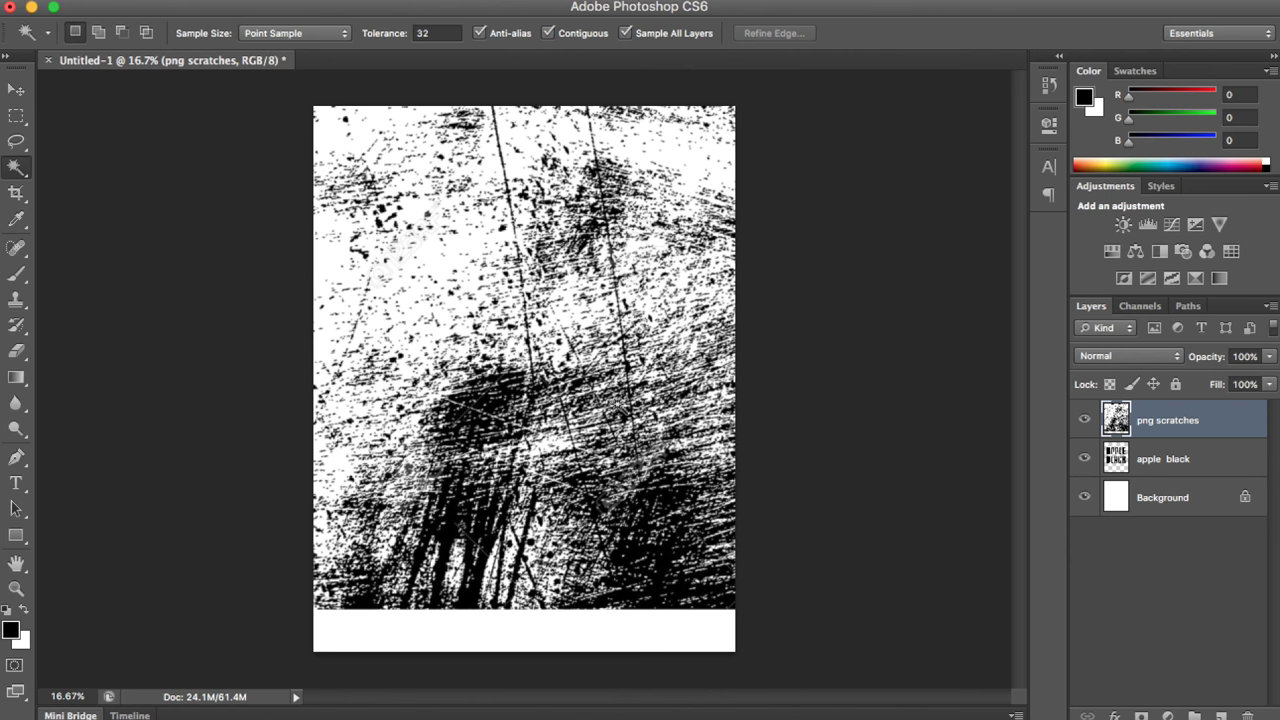
Select all white areas of the png scratches texture using the Magic Wand with Contiguous off, and add a layer mask from the selection
click(549, 35)
click(516, 177)
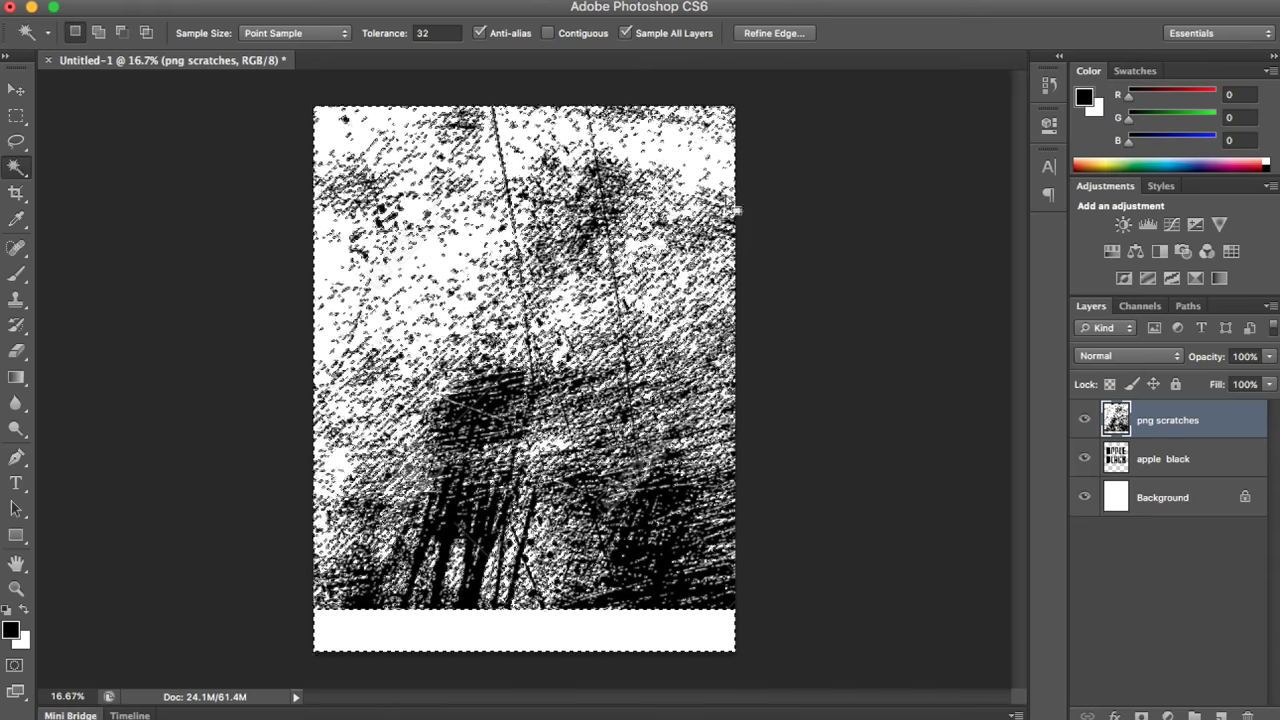
click(1141, 716)
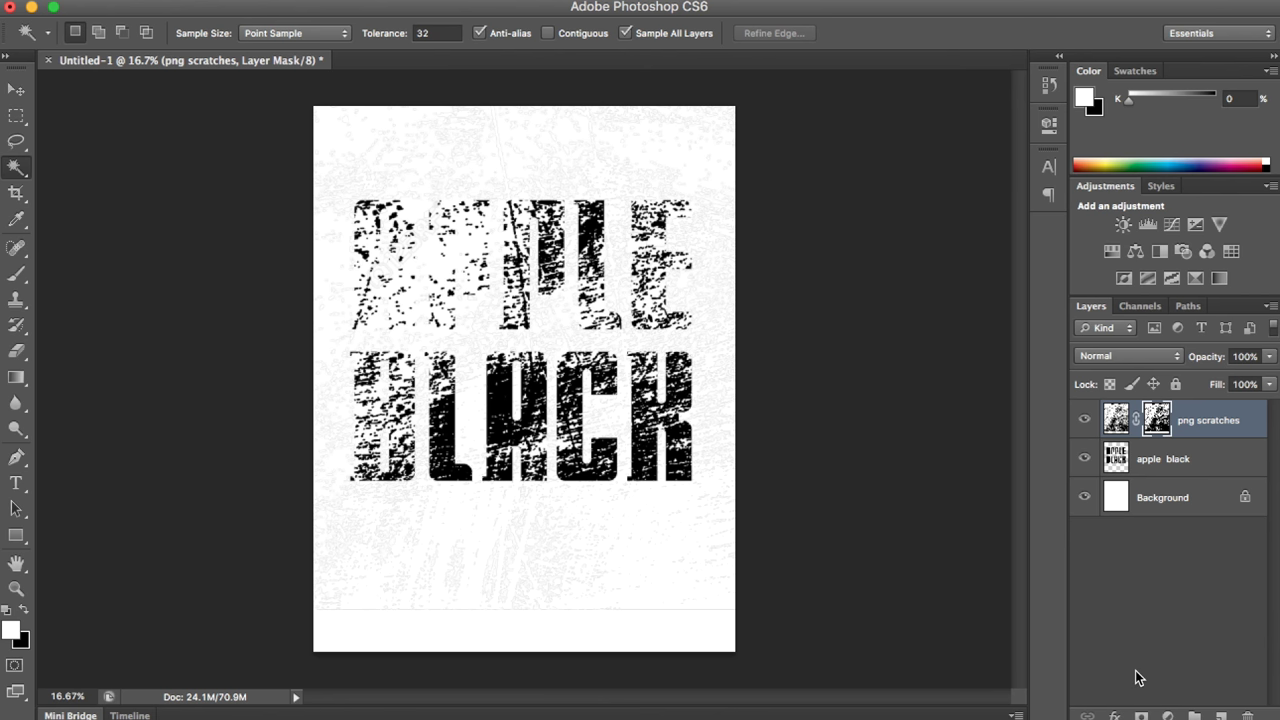
Undo the mask on the scratch texture and delete the png scratches layer
key(ctrl+z)
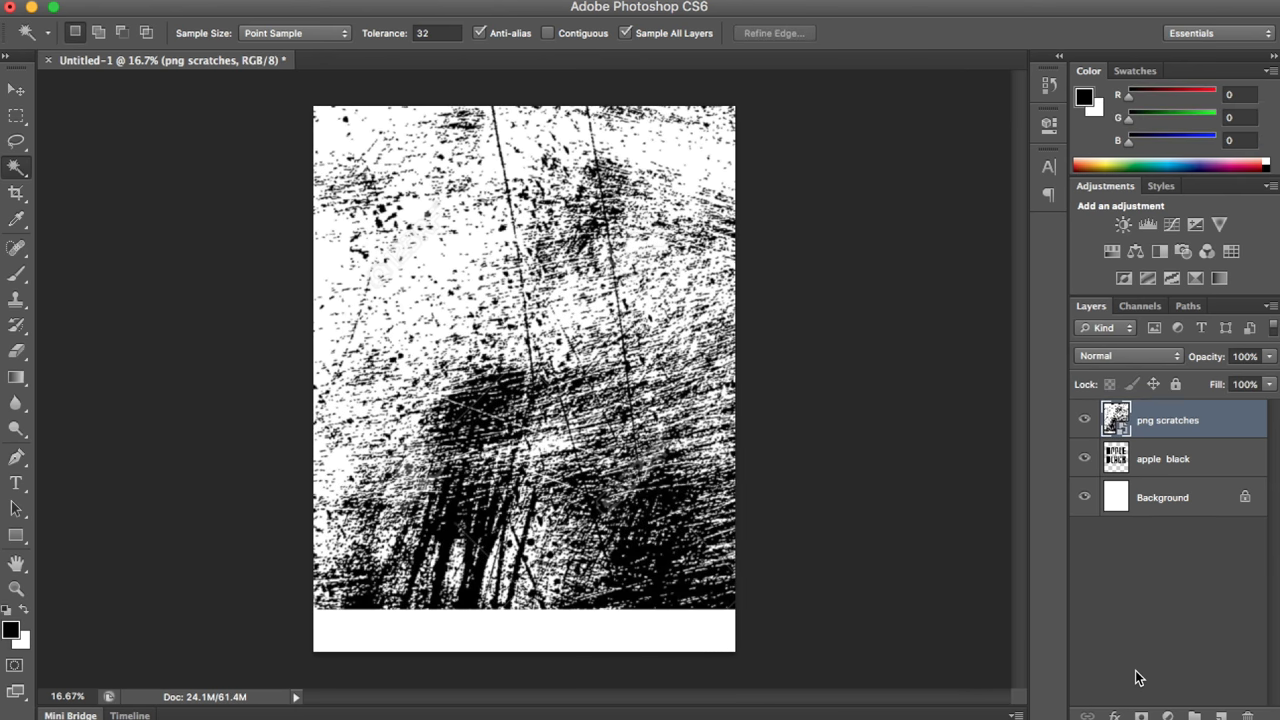
key(Delete)
Place png scratches above the lettering again, enlarge it to about 300%, shift it down over both words, and commit the placement
drag(1279, 95, 508, 478)
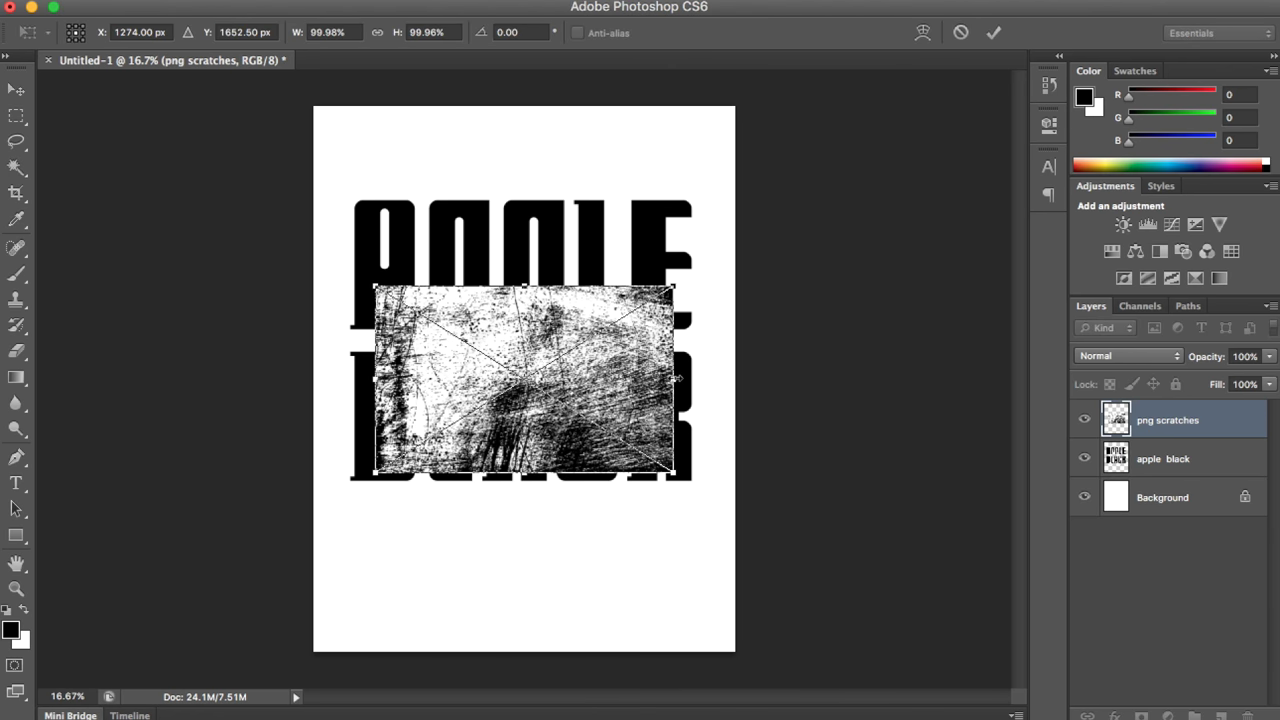
drag(673, 473, 964, 654)
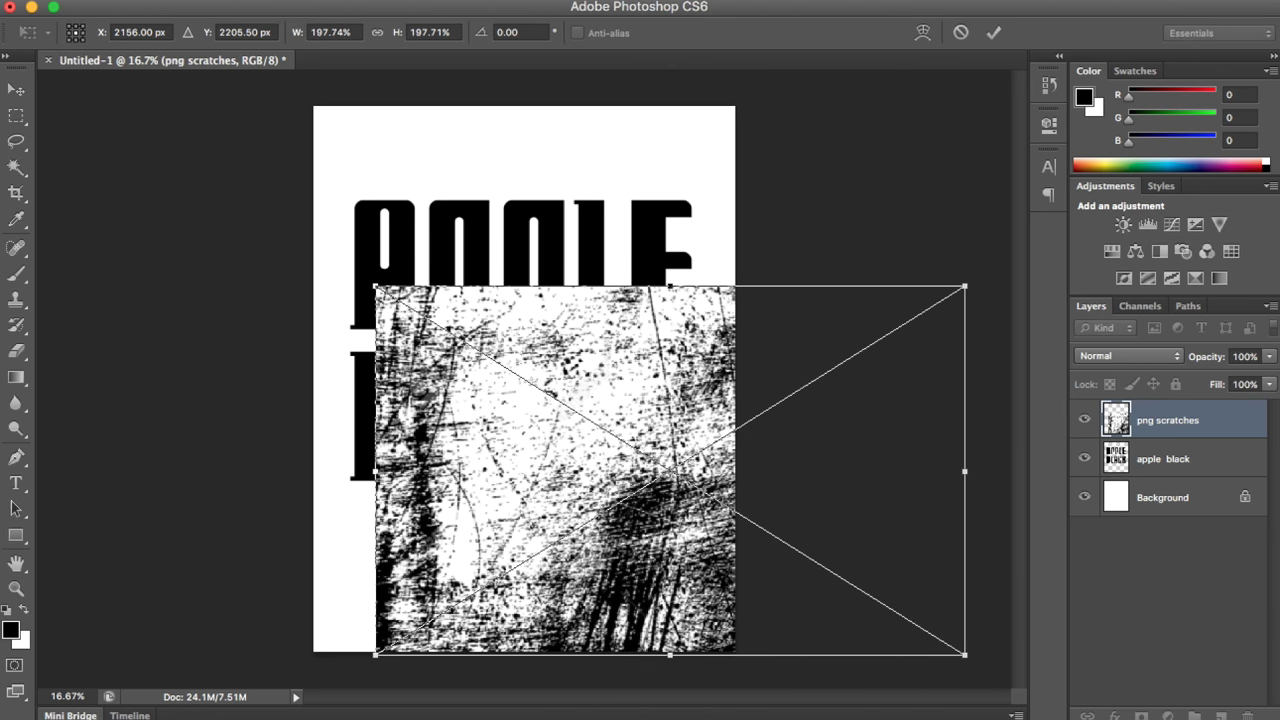
drag(374, 286, 195, 2)
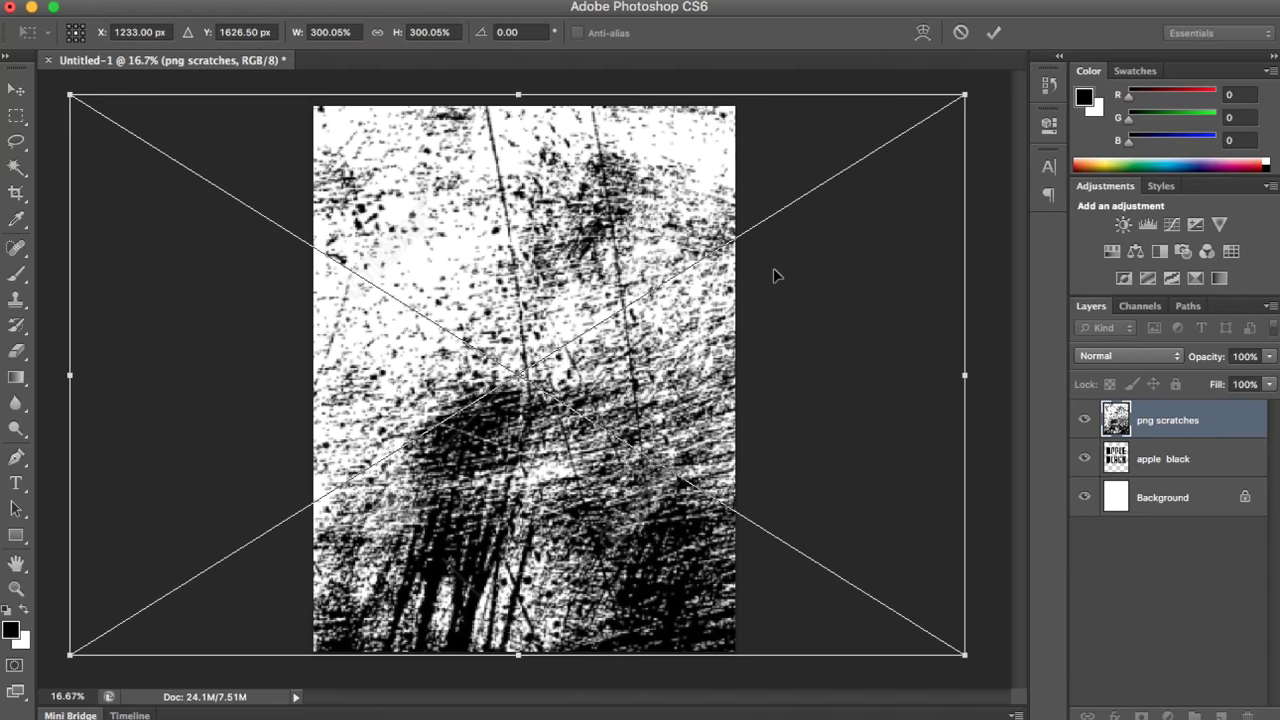
drag(779, 284, 800, 345)
key(Return)
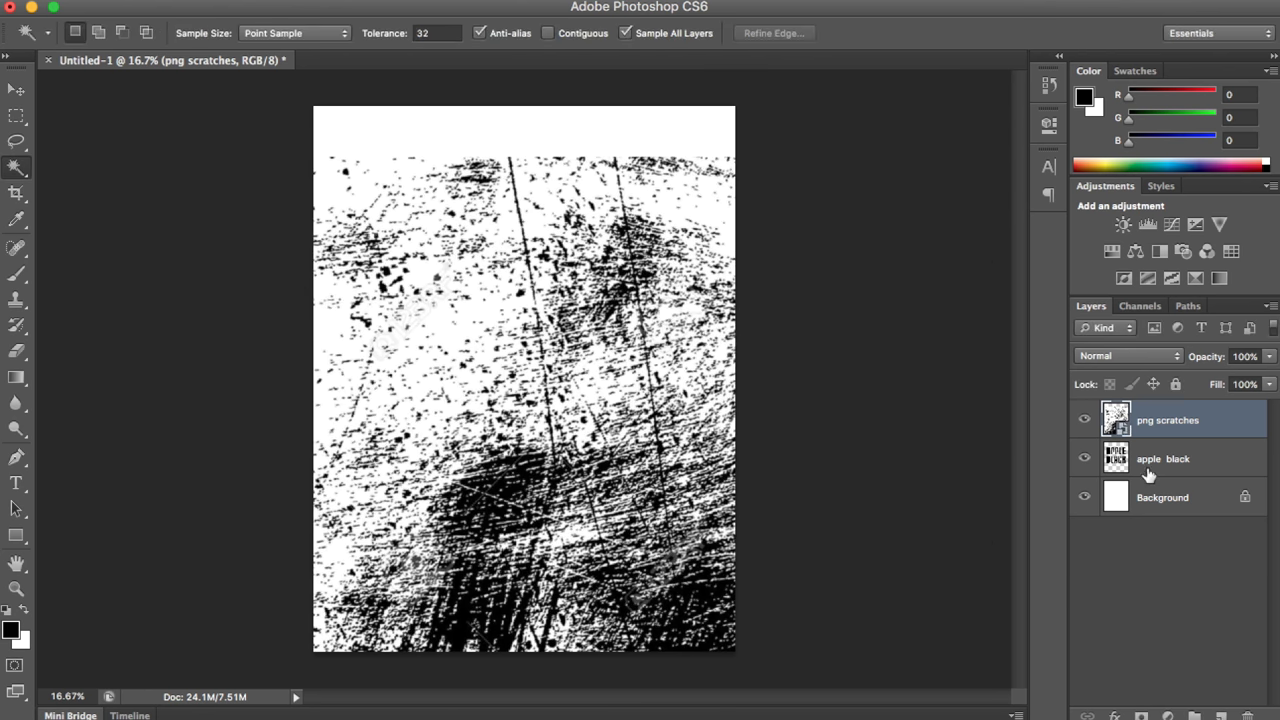
Rasterize the png scratches layer and apply a Black & White adjustment to it with the Default preset
right_click(1172, 420)
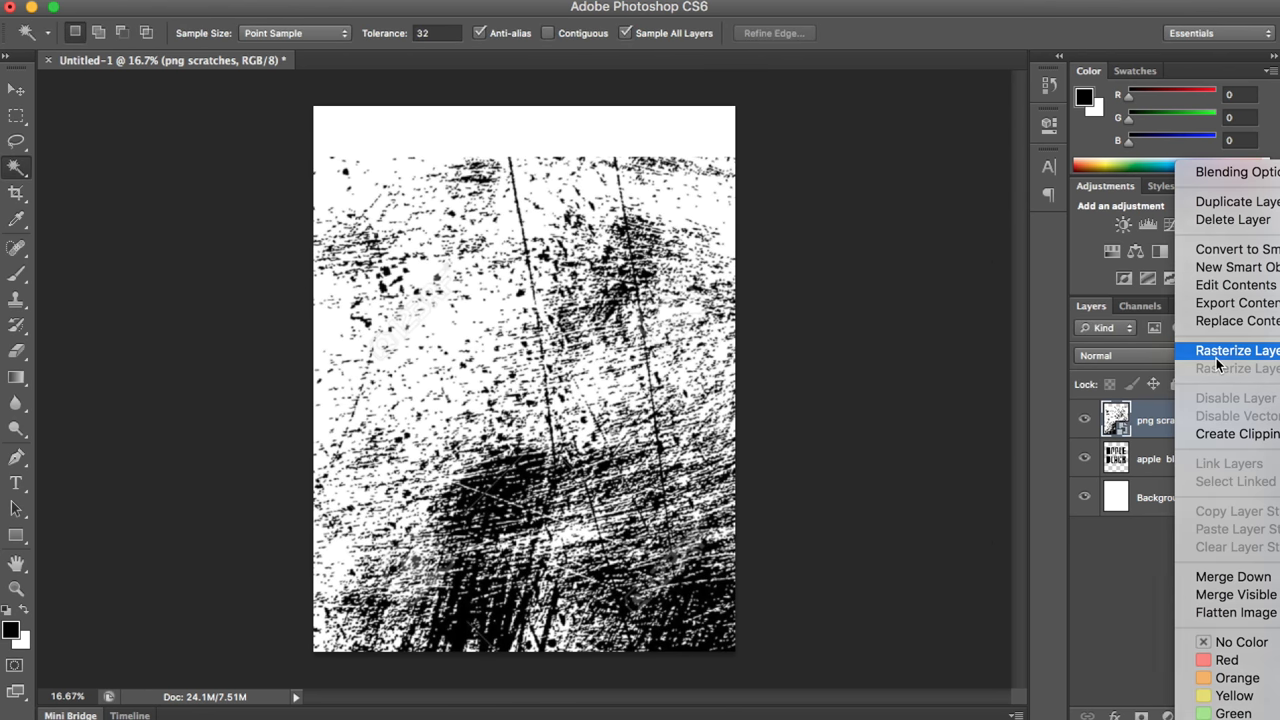
click(1216, 358)
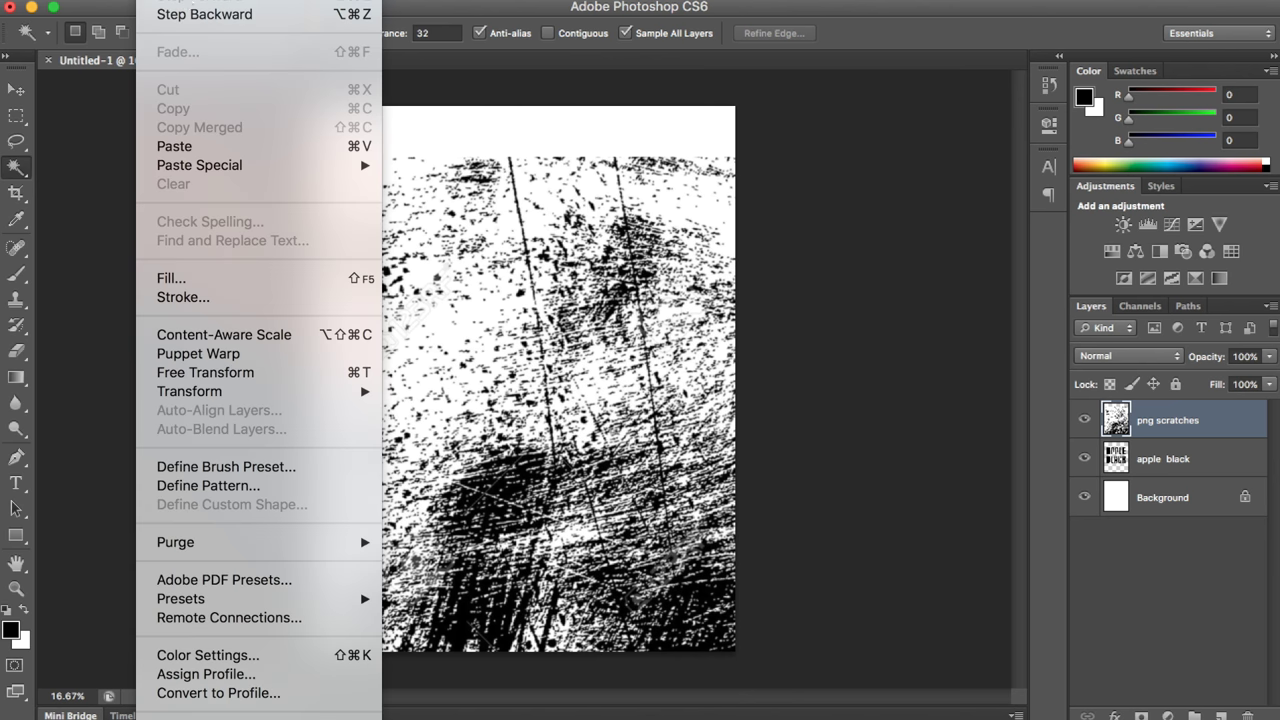
mouse_move(276, 18)
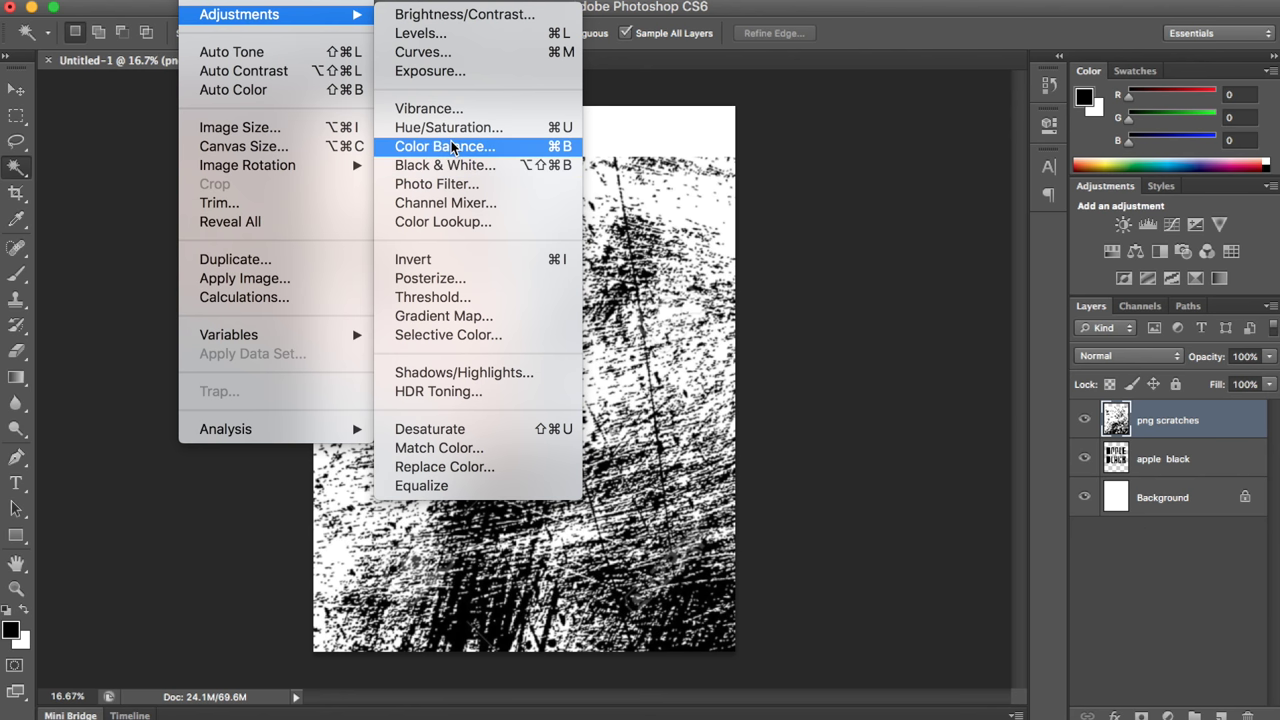
click(455, 165)
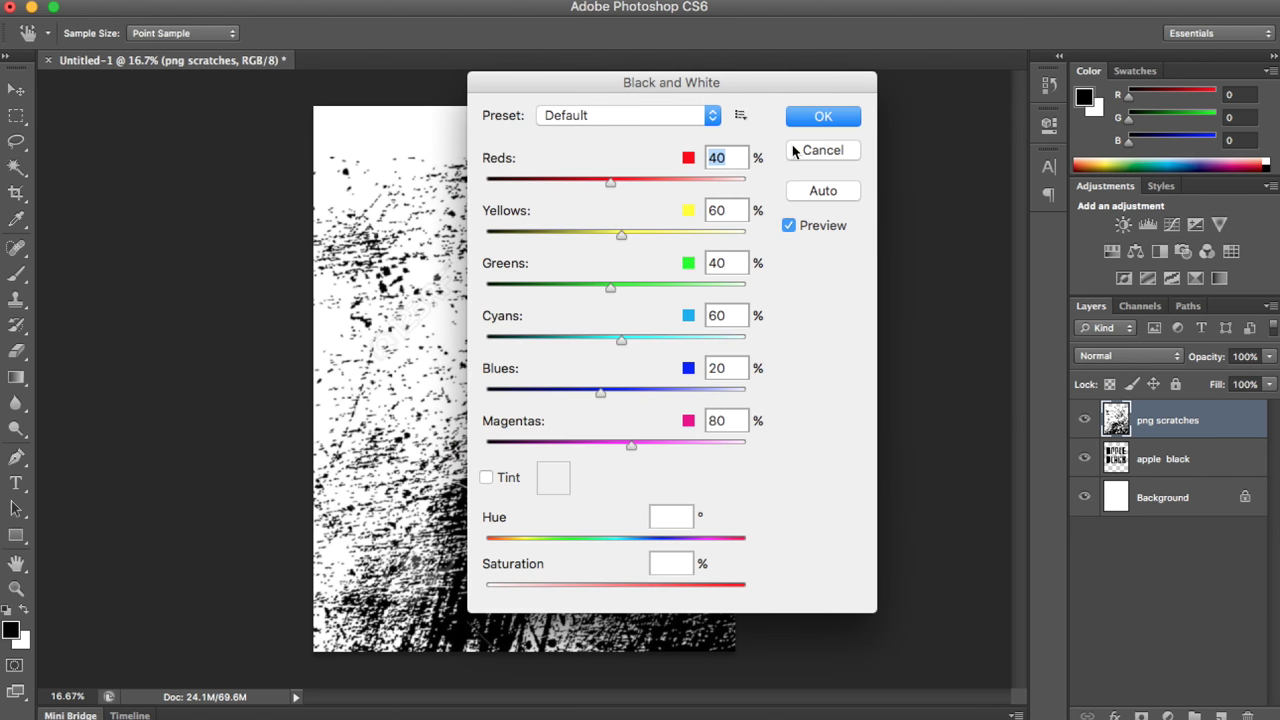
click(805, 118)
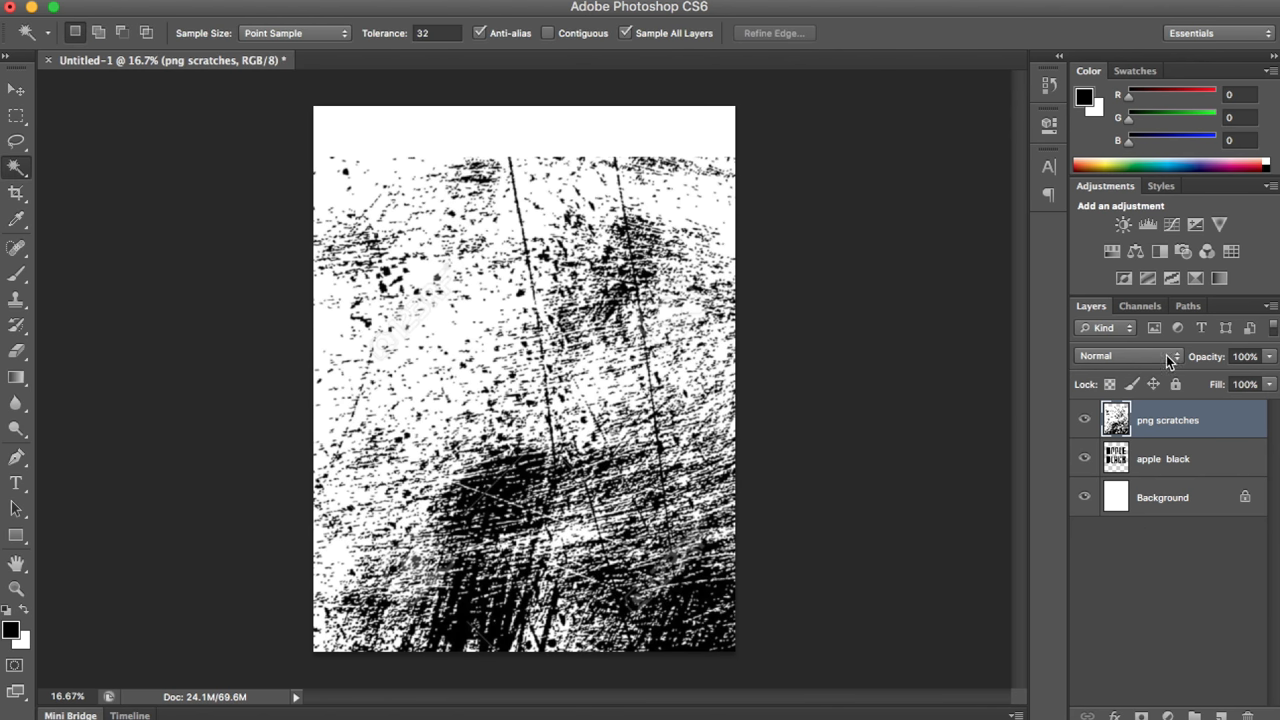
Add a Levels adjustment layer above png scratches with input levels 95, 1.15 and 152 to increase the texture's contrast
click(1149, 226)
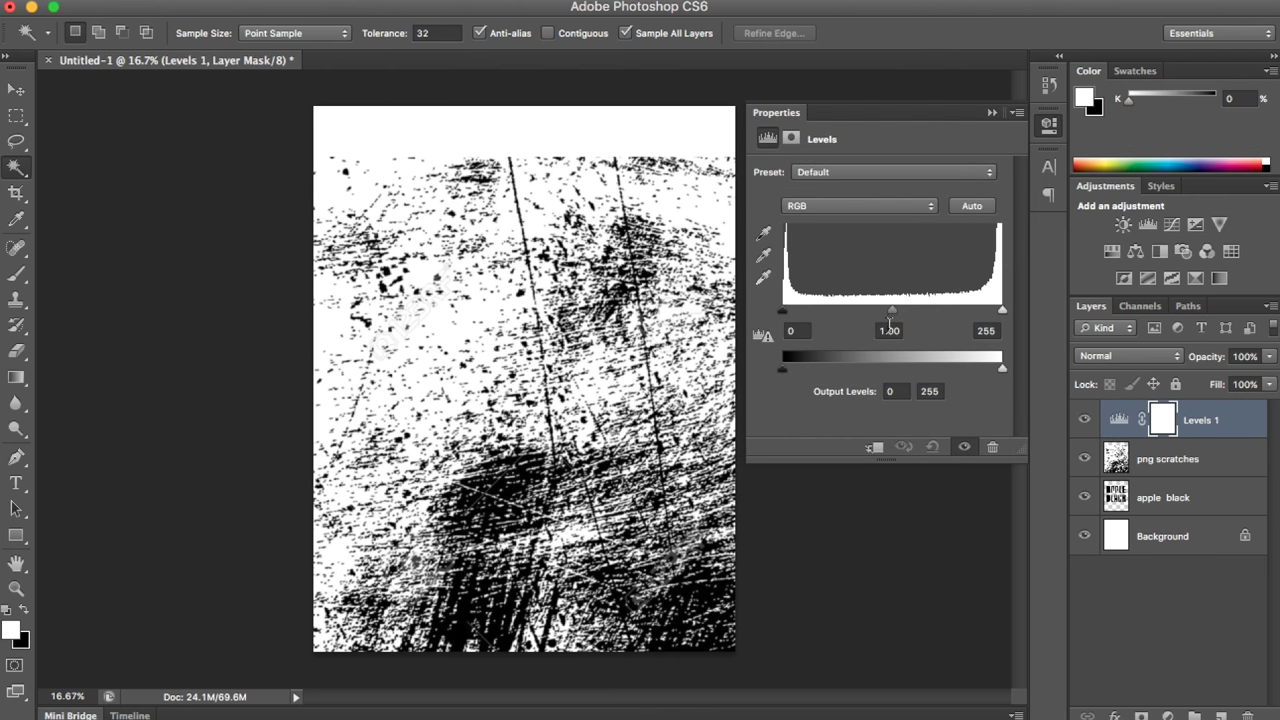
mouse_move(890, 306)
mouse_down()
mouse_move(940, 314)
mouse_move(887, 316)
mouse_up()
drag(784, 314, 856, 316)
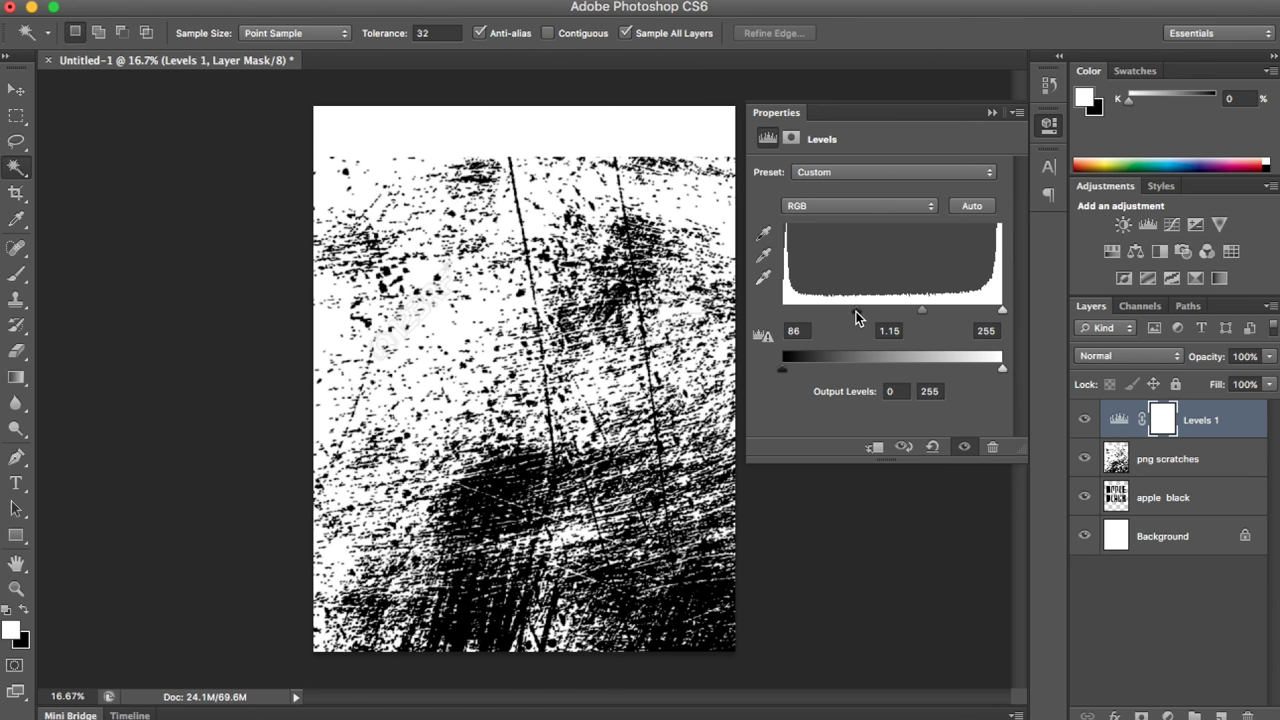
drag(996, 314, 866, 318)
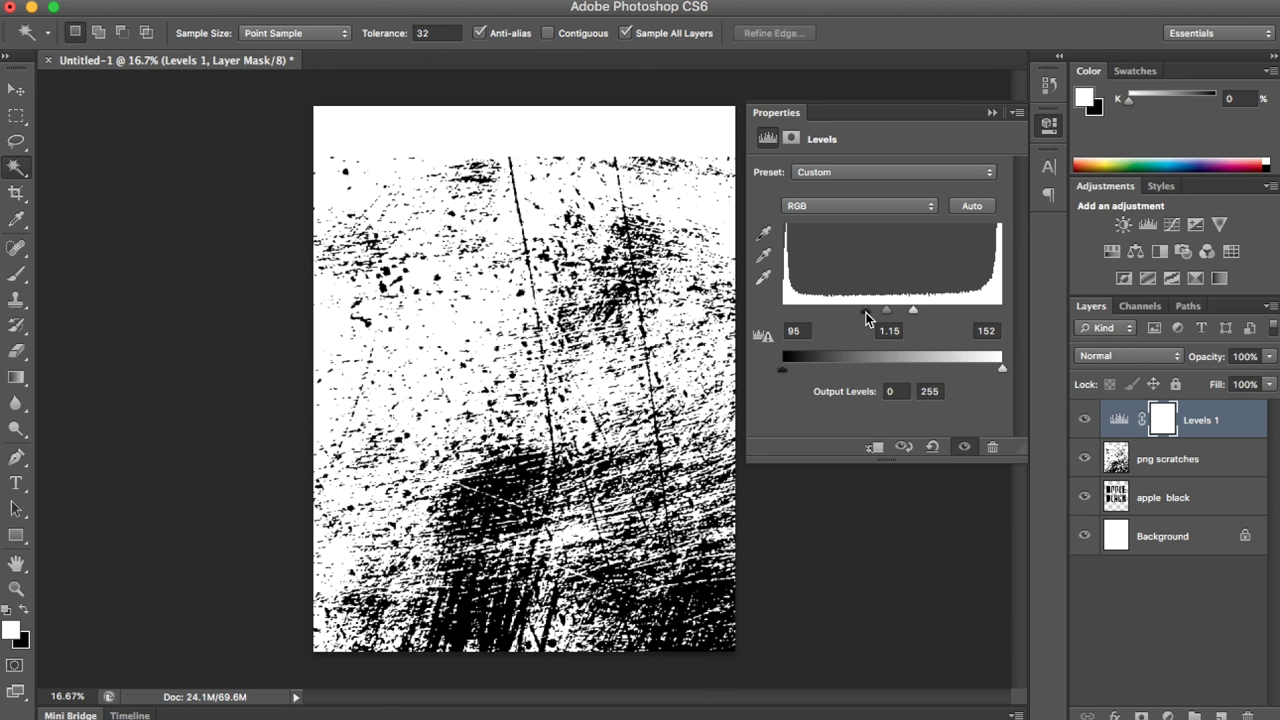
click(992, 113)
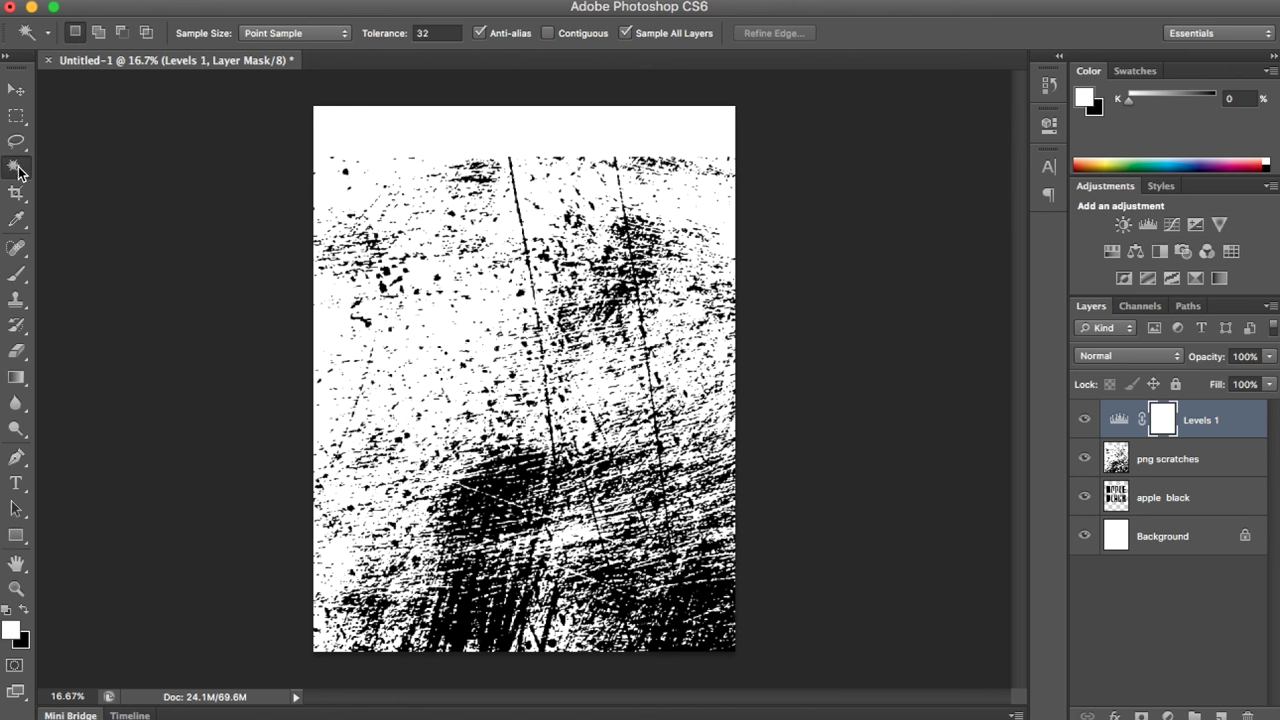
Select all white areas with the Magic Wand, Contiguous off, and try adding them as a mask on the Levels 1 layer
click(549, 34)
click(510, 143)
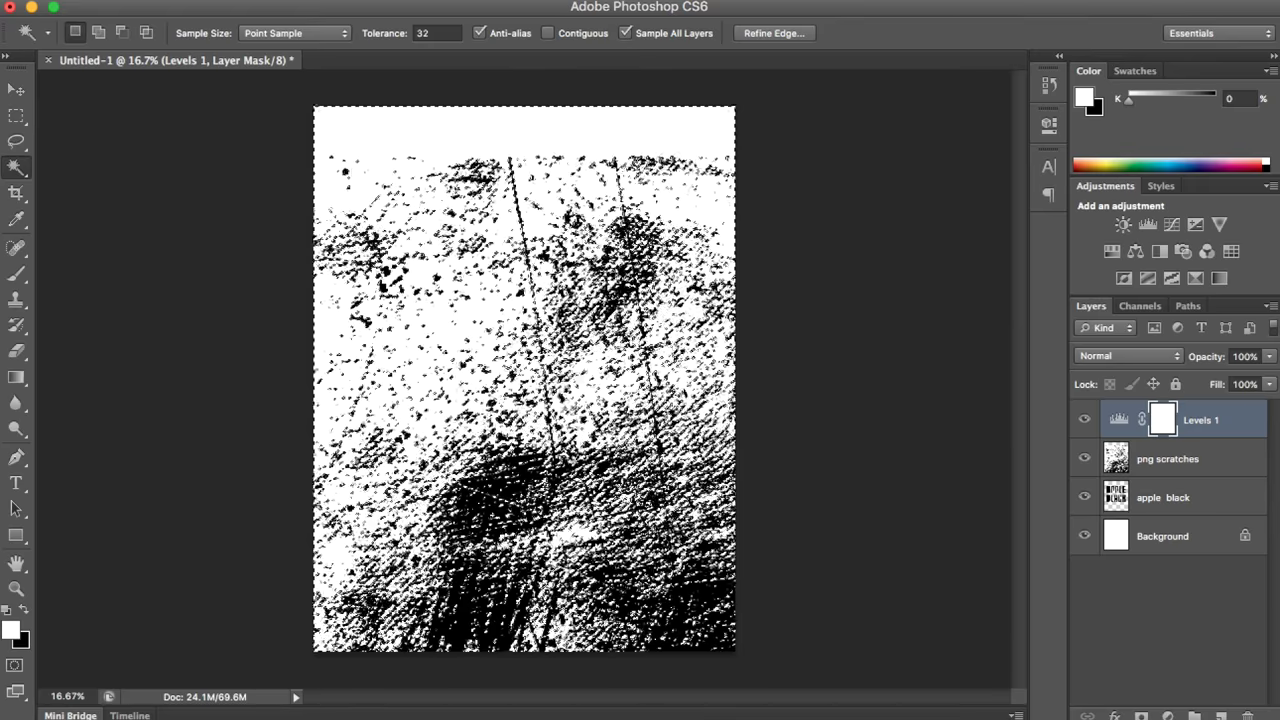
click(1141, 714)
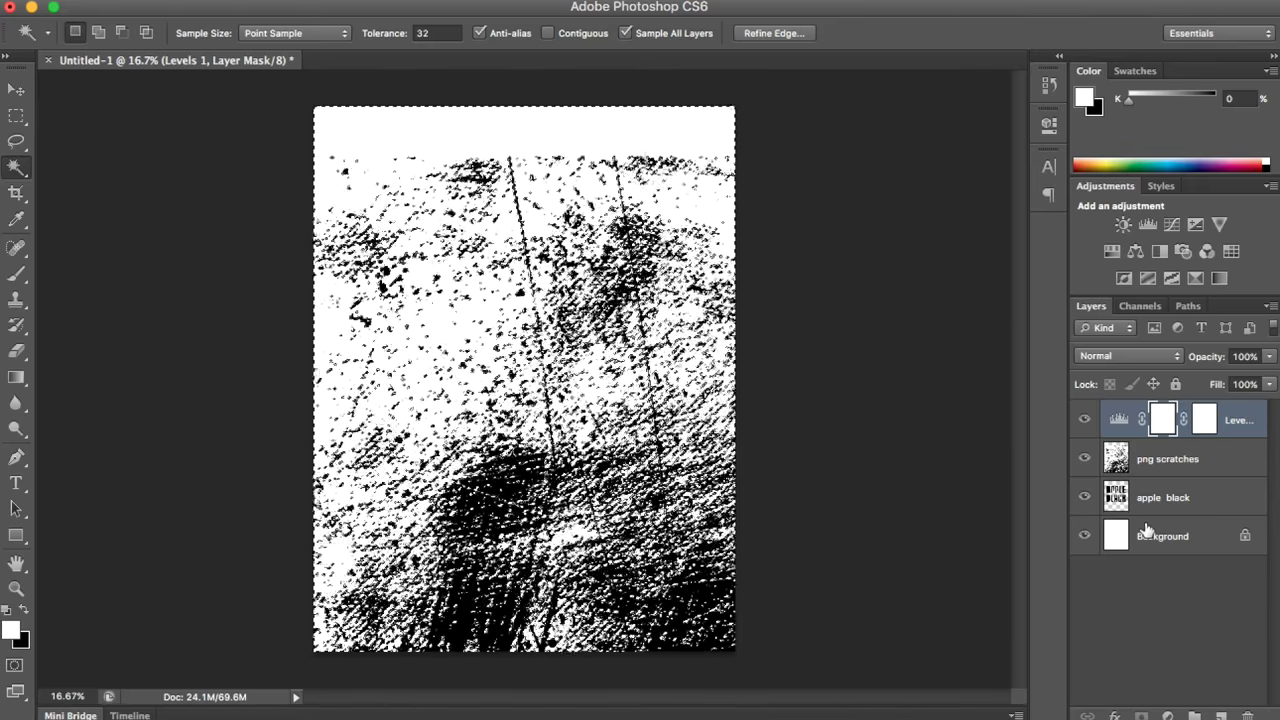
key(super+z)
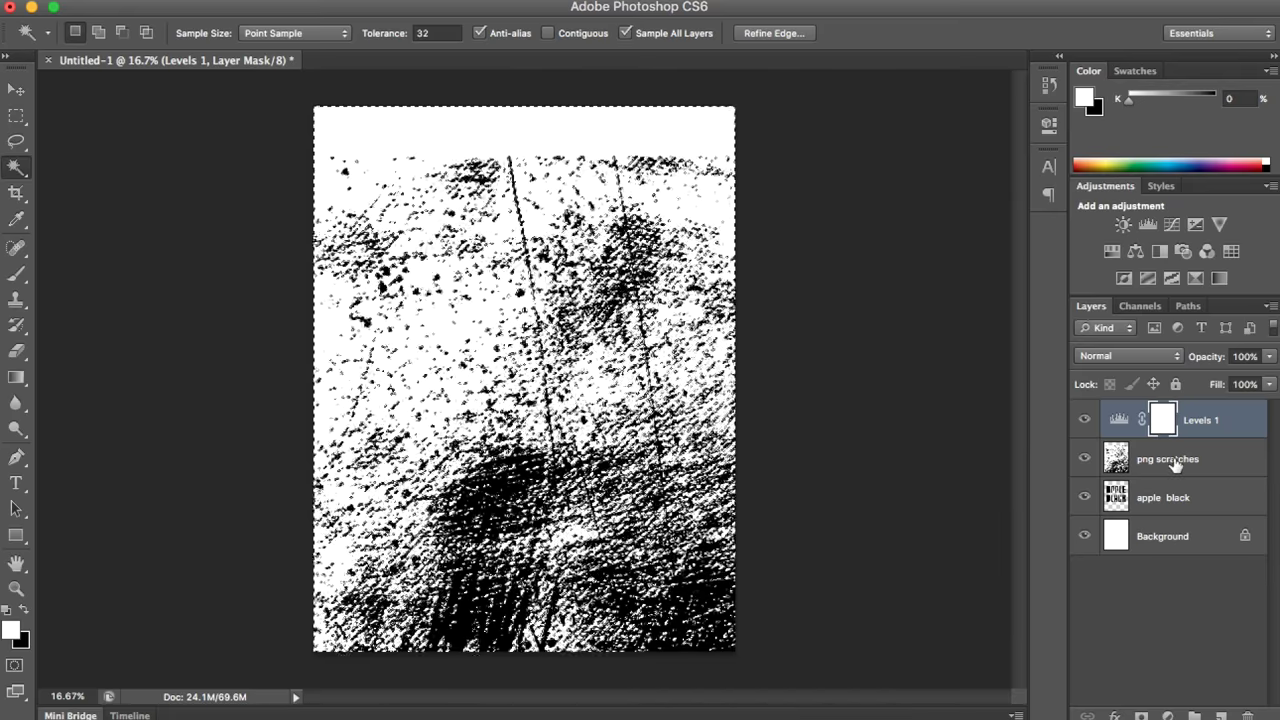
Try masking the png scratches layer with the white-area selection, and undo the masks and the selection
click(1183, 458)
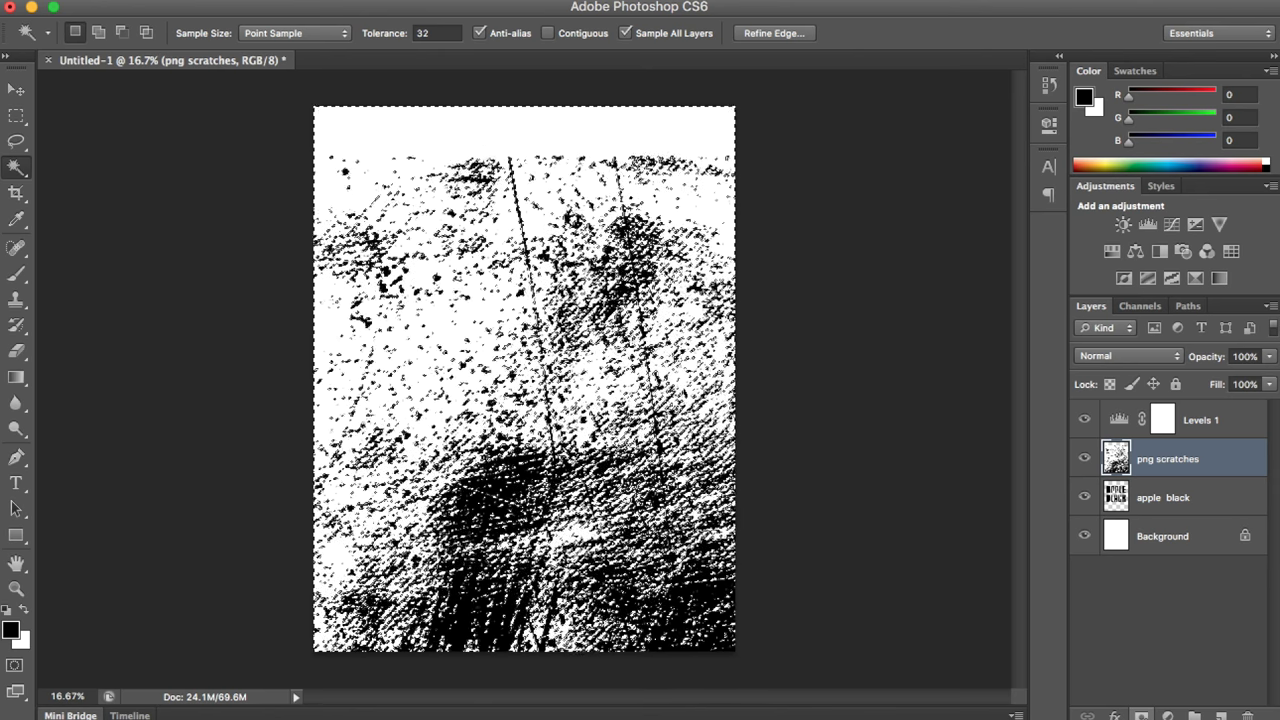
click(1141, 716)
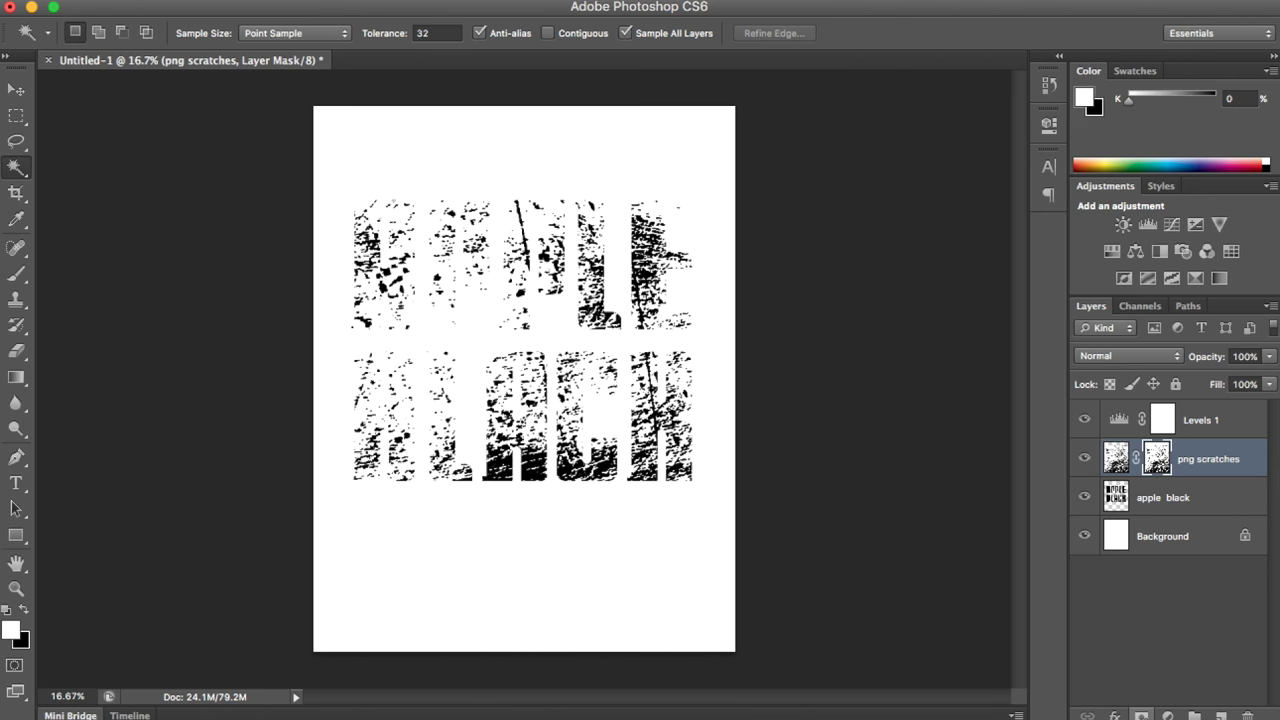
click(1143, 716)
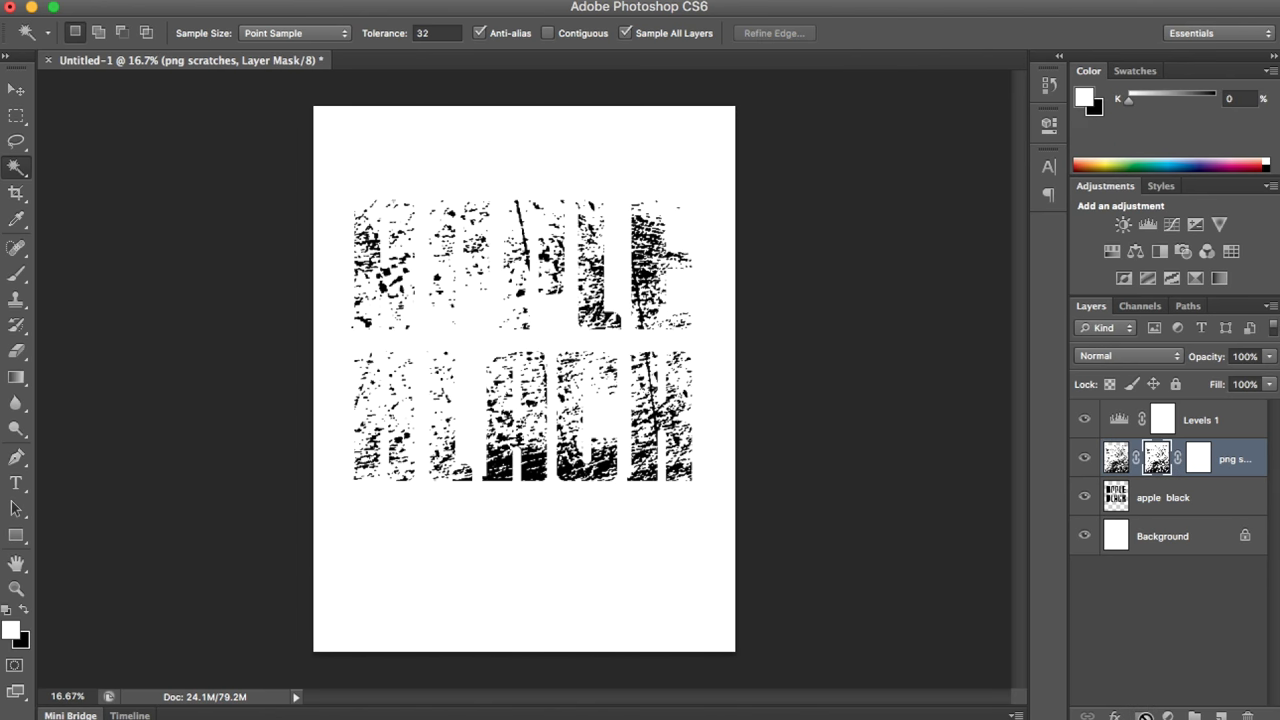
key(super+z)
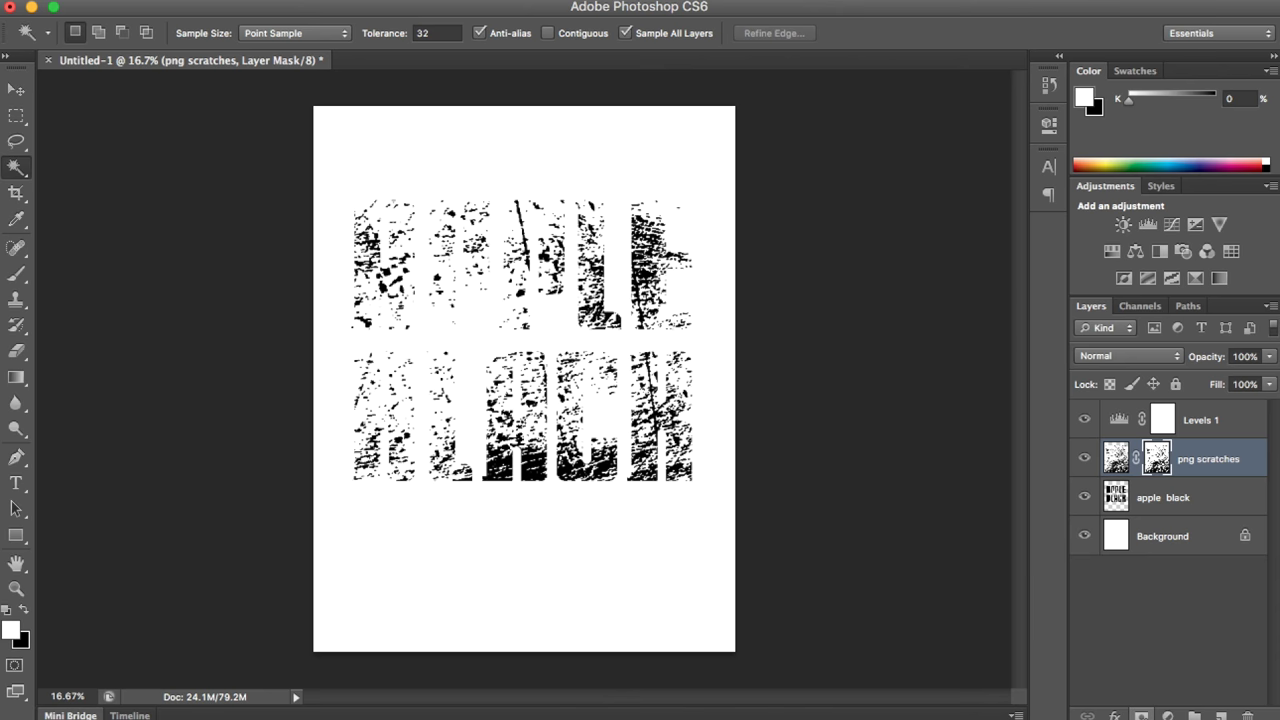
key(super+alt+z)
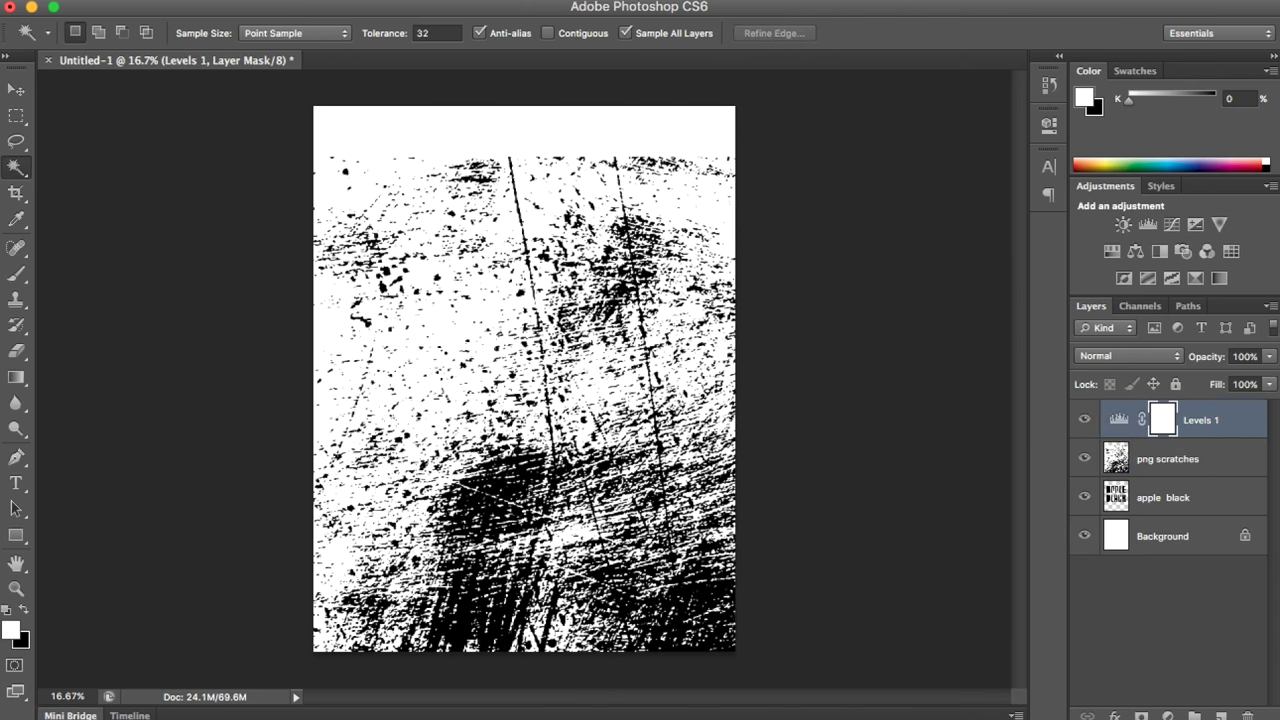
Hide the Levels 1 adjustment and select all black areas of the png scratches layer, leaving the layer unmasked
click(1209, 458)
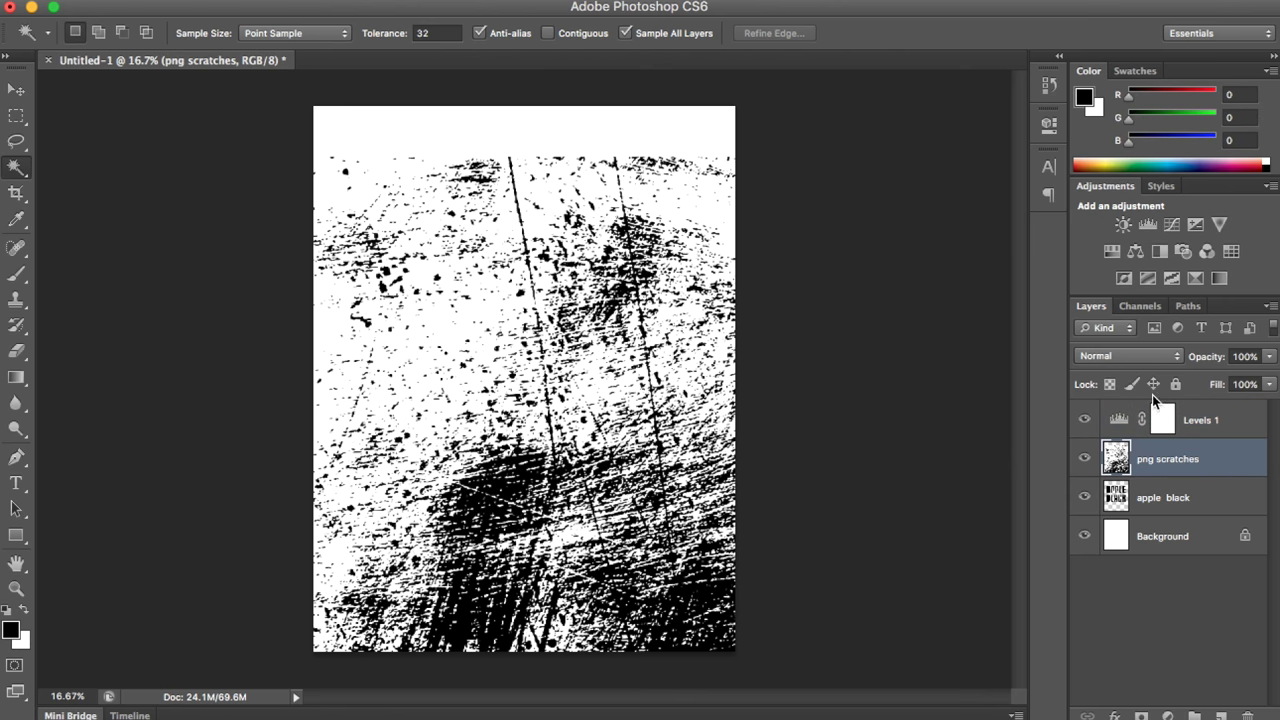
click(1084, 420)
click(505, 490)
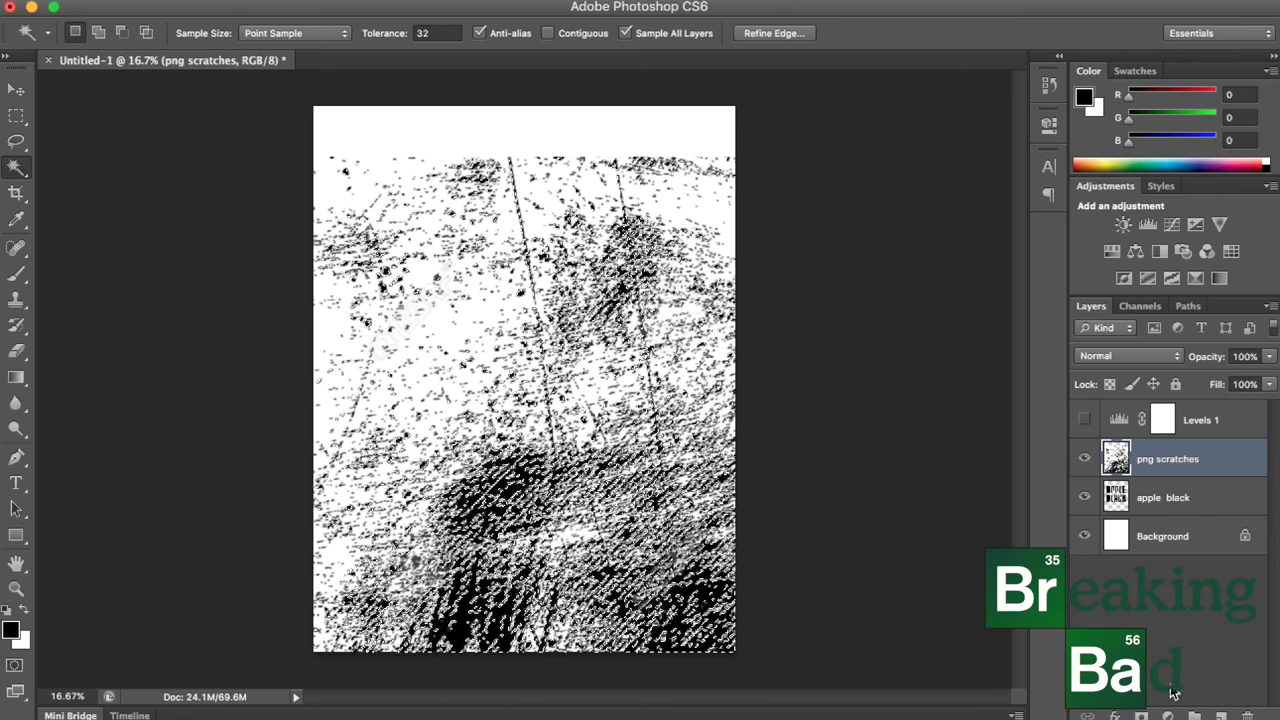
click(1141, 716)
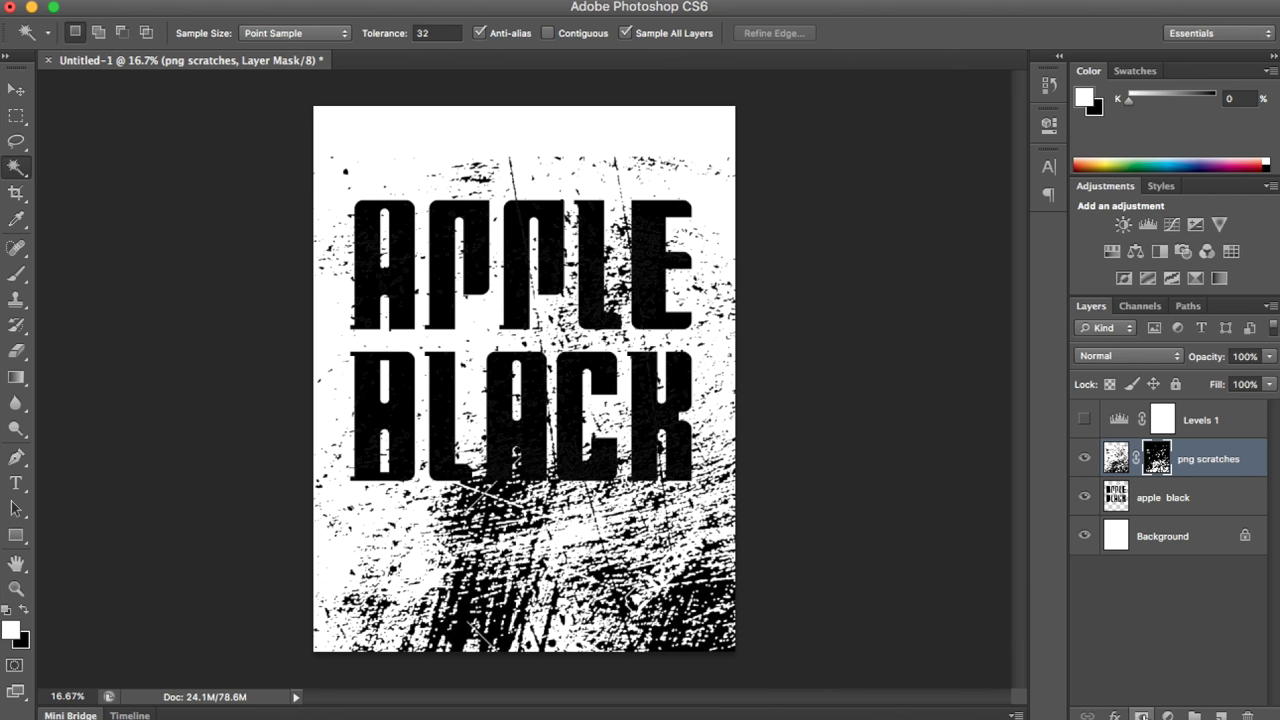
key(ctrl+z)
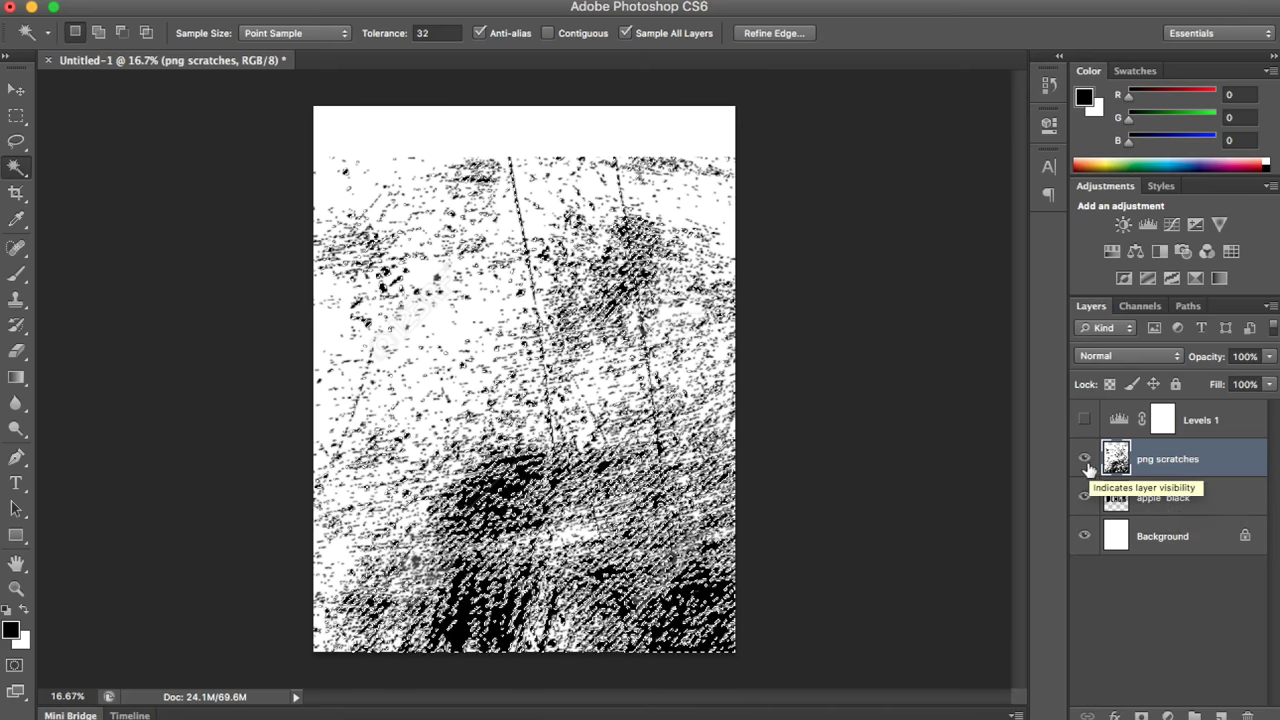
Hide the png scratches layer and delete the selected scratch areas from the apple black layer
click(1084, 459)
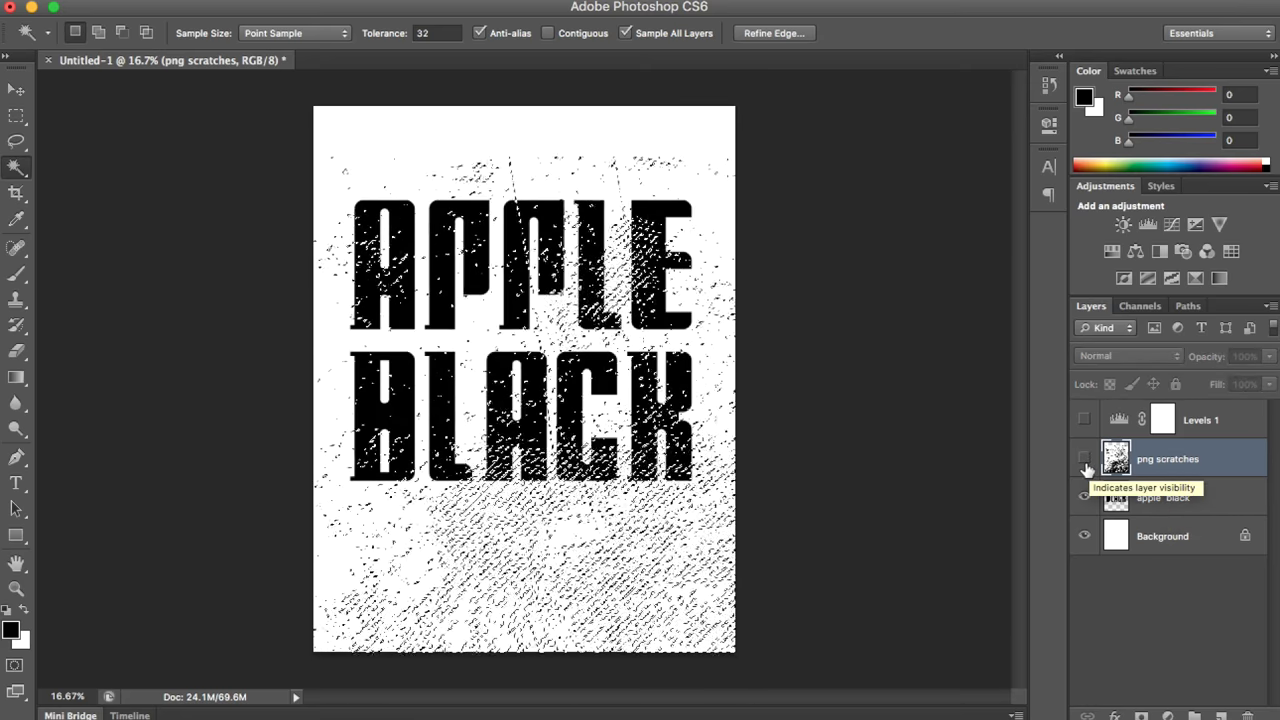
click(1150, 497)
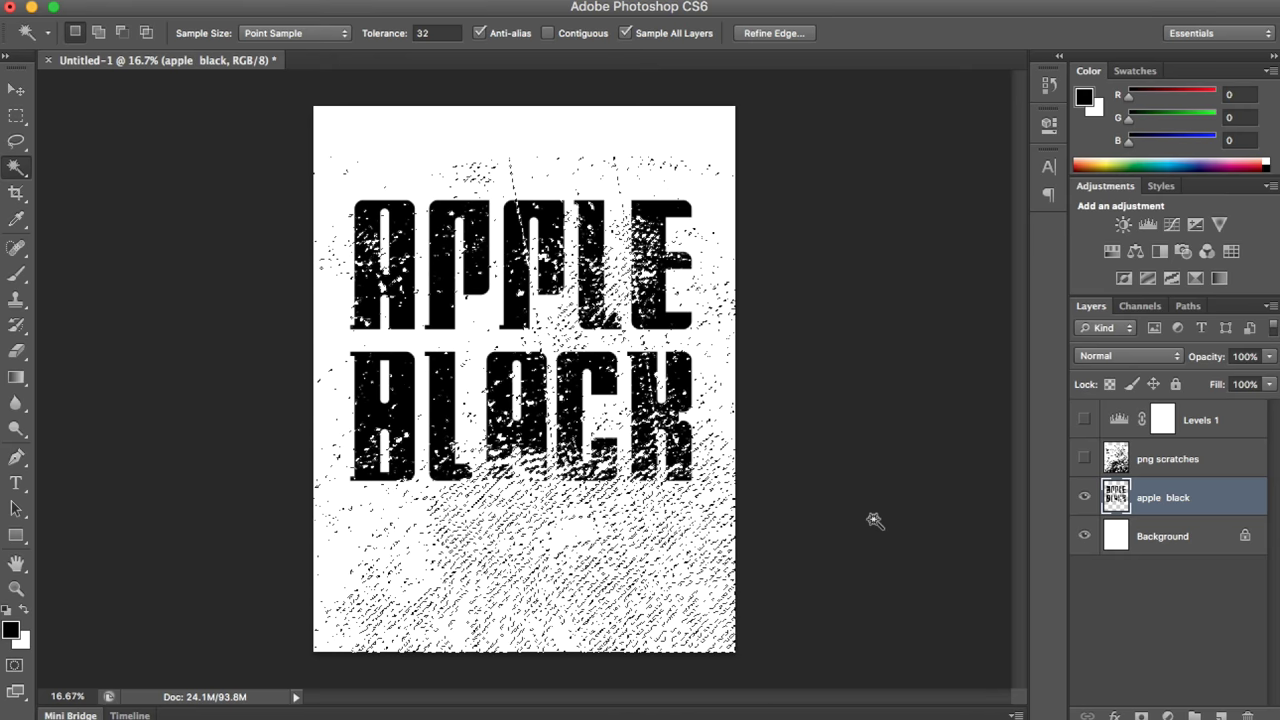
Set the foreground colour to dark red, hex b01313
click(14, 630)
mouse_move(490, 272)
mouse_down()
mouse_move(553, 163)
mouse_move(610, 145)
mouse_move(556, 223)
mouse_up()
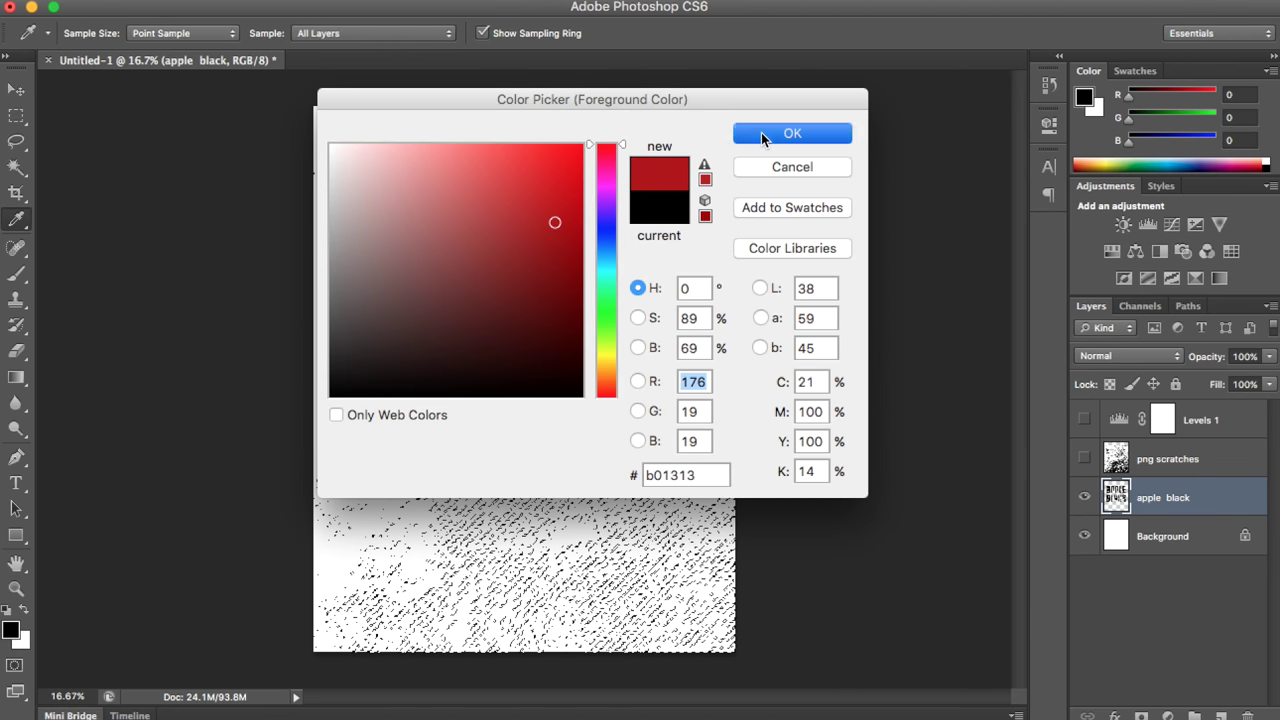
click(761, 132)
key(w)
Try filling the selected scratch areas on the apple black layer with the foreground colour at 100% opacity in Normal mode
click(150, 0)
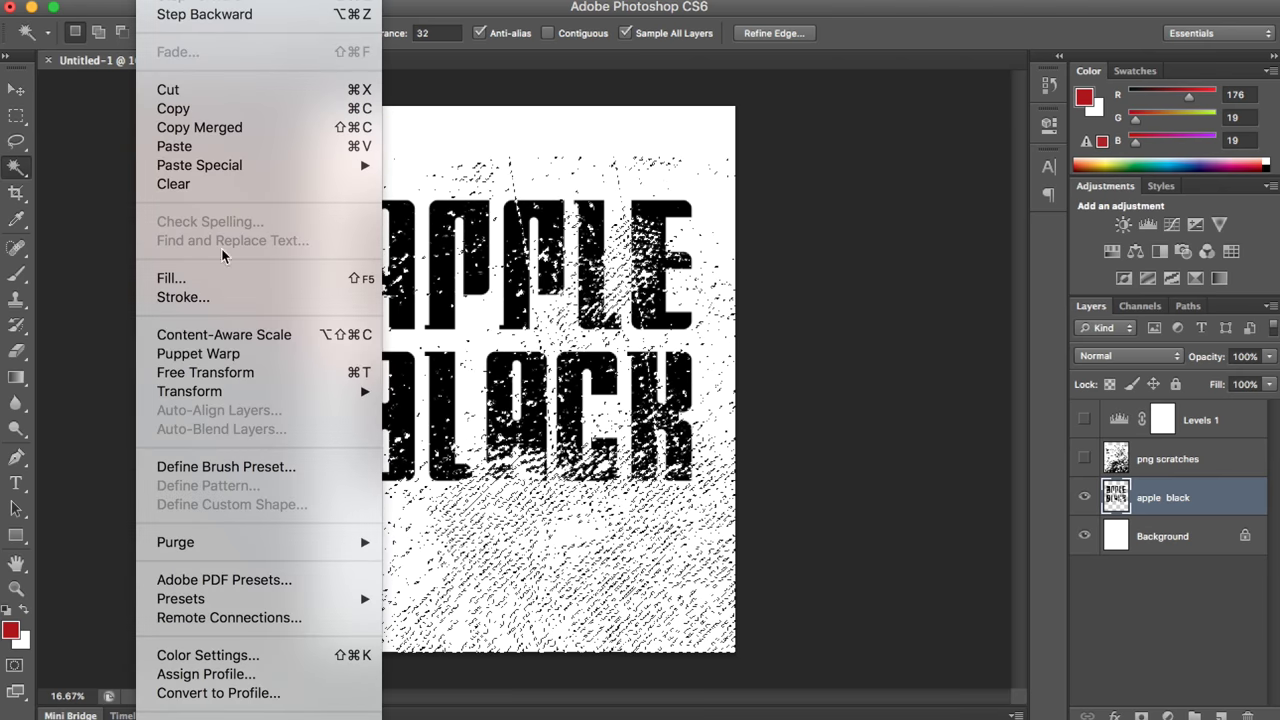
click(246, 277)
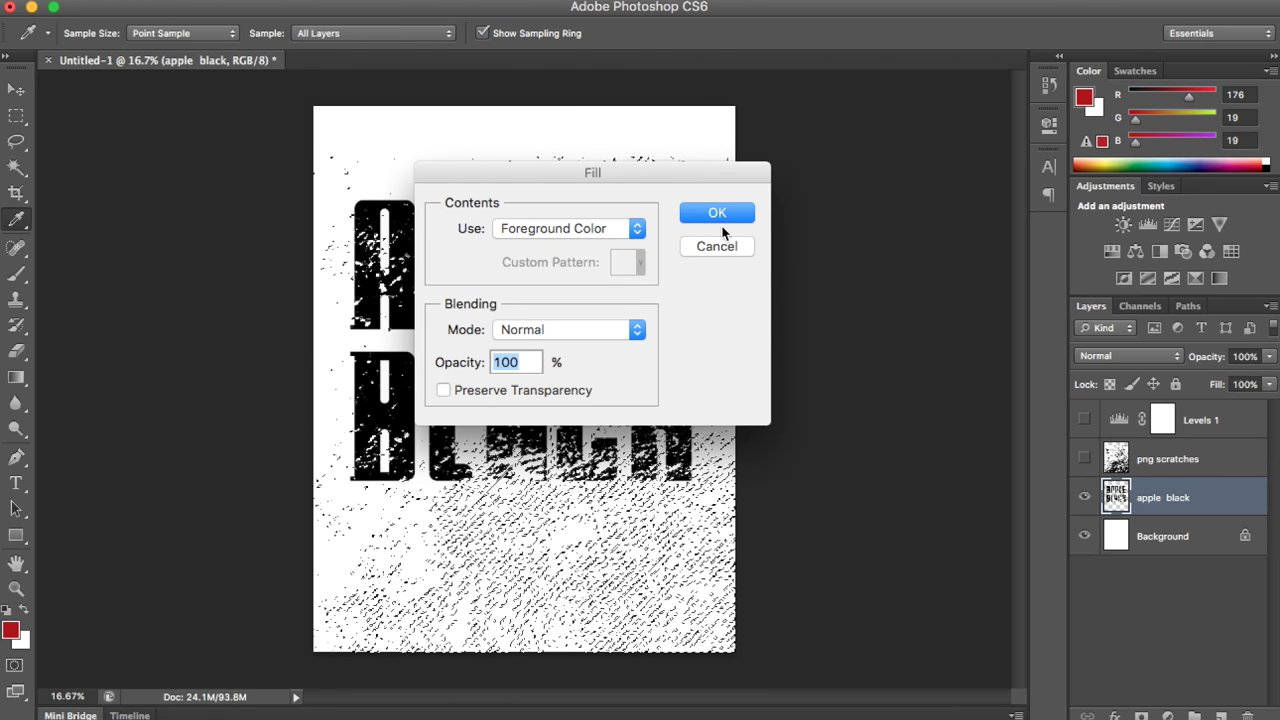
click(717, 212)
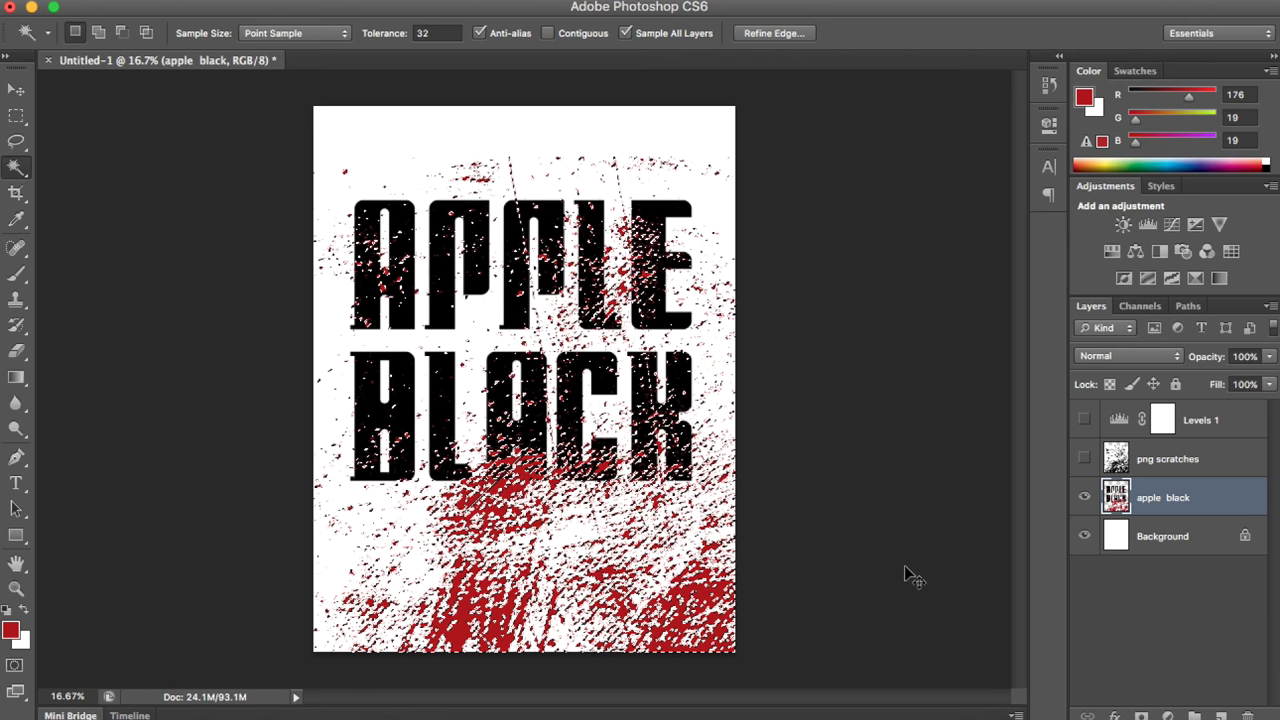
key(super+d)
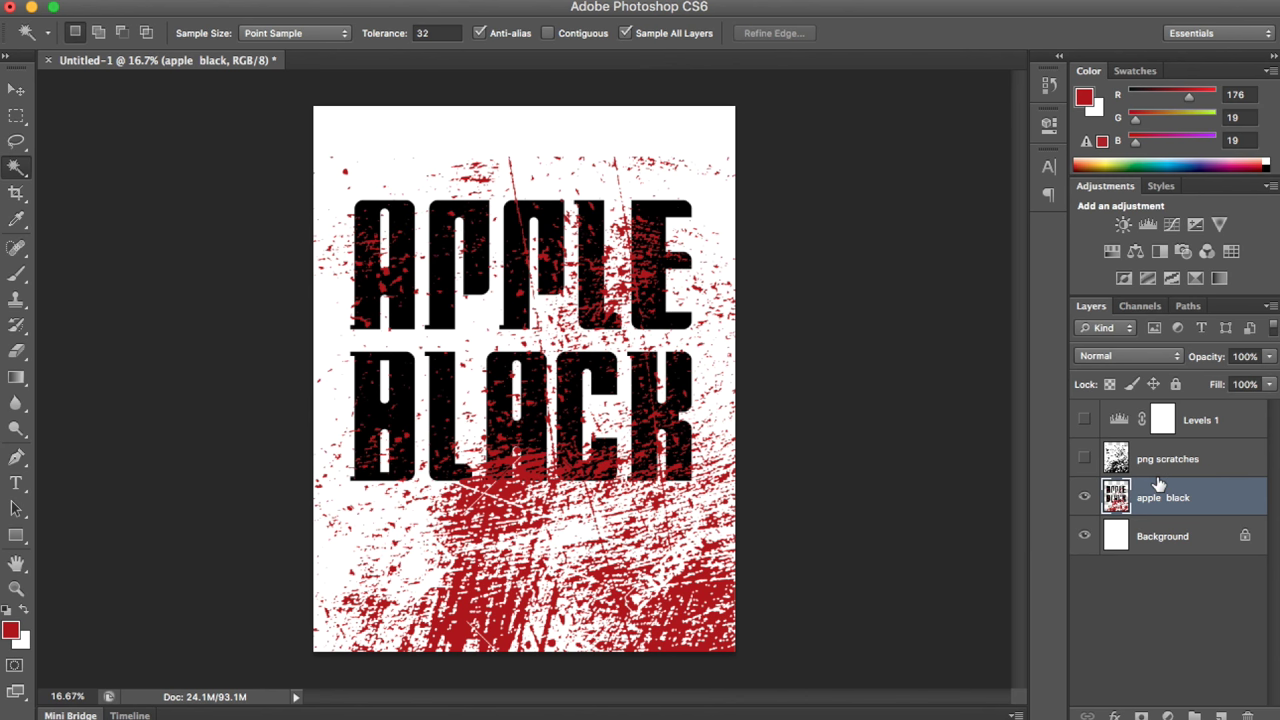
key(super+a)
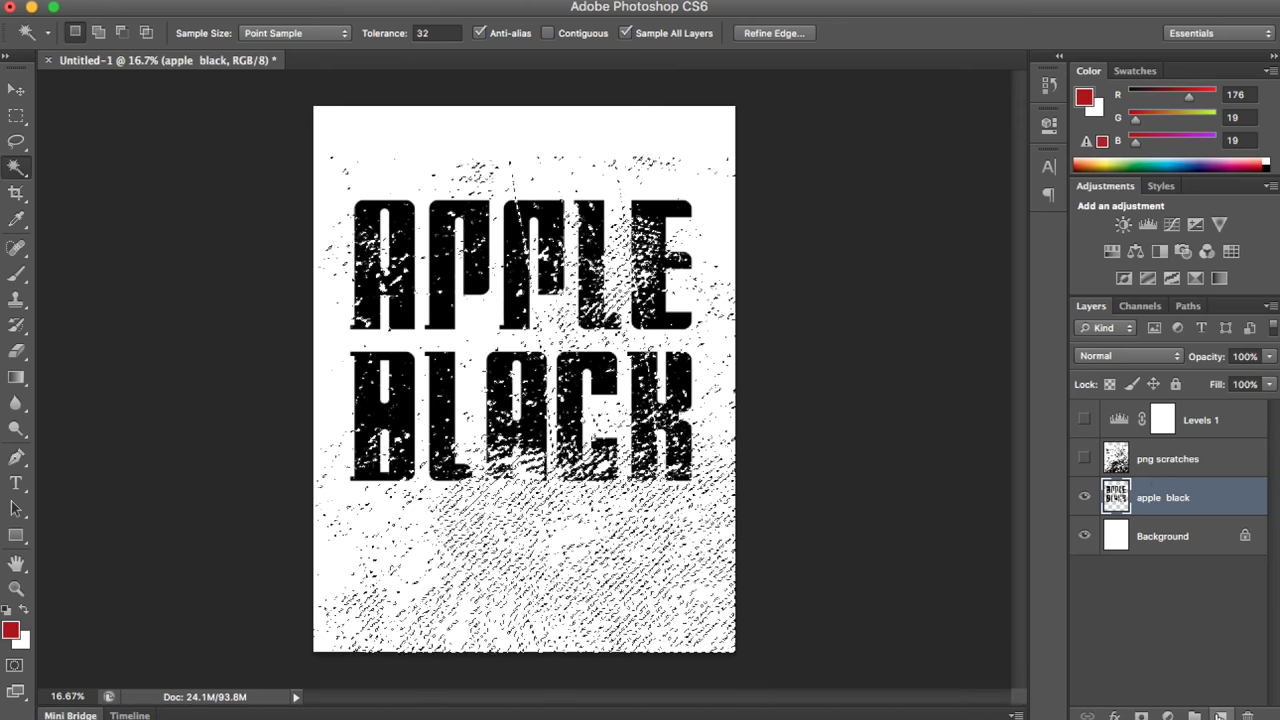
Add a new layer above the apple black layer and name it blood
click(1220, 716)
double_click(1150, 498)
text(Blood)
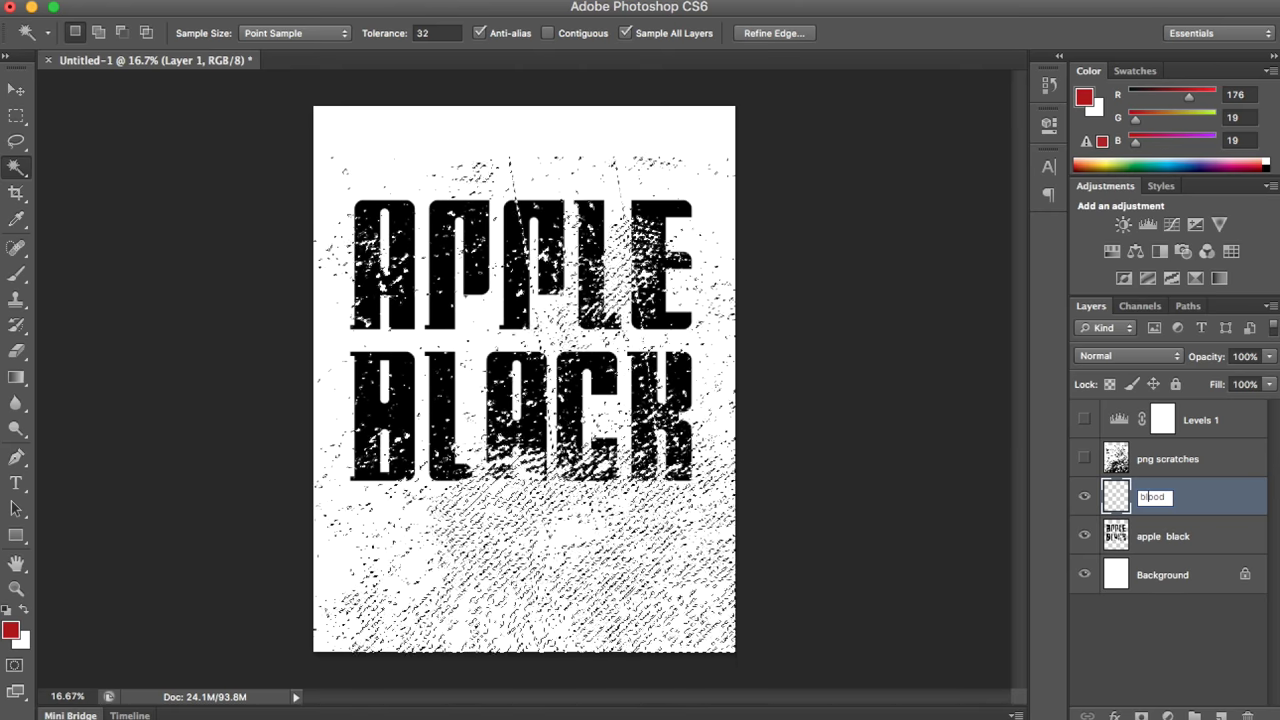
key(Return)
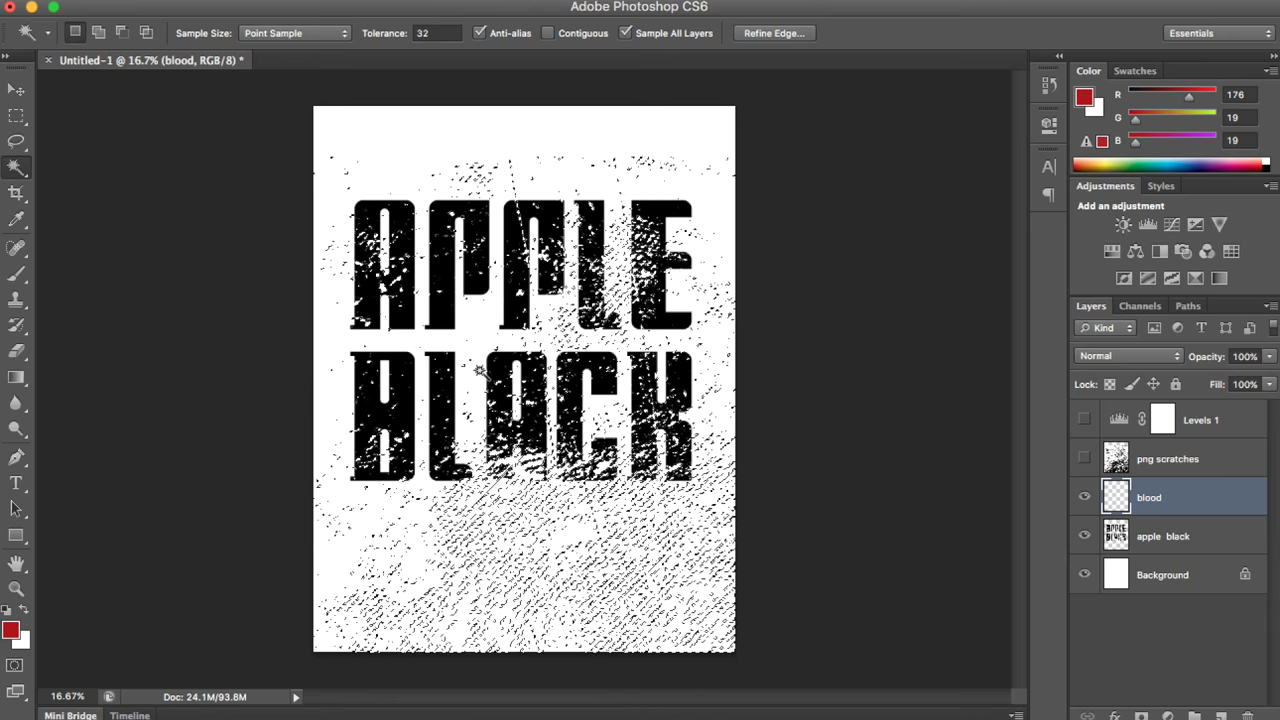
Fill the selected scratch areas on the blood layer with the dark red foreground colour, deselect, and make apple black the active layer
click(140, 1)
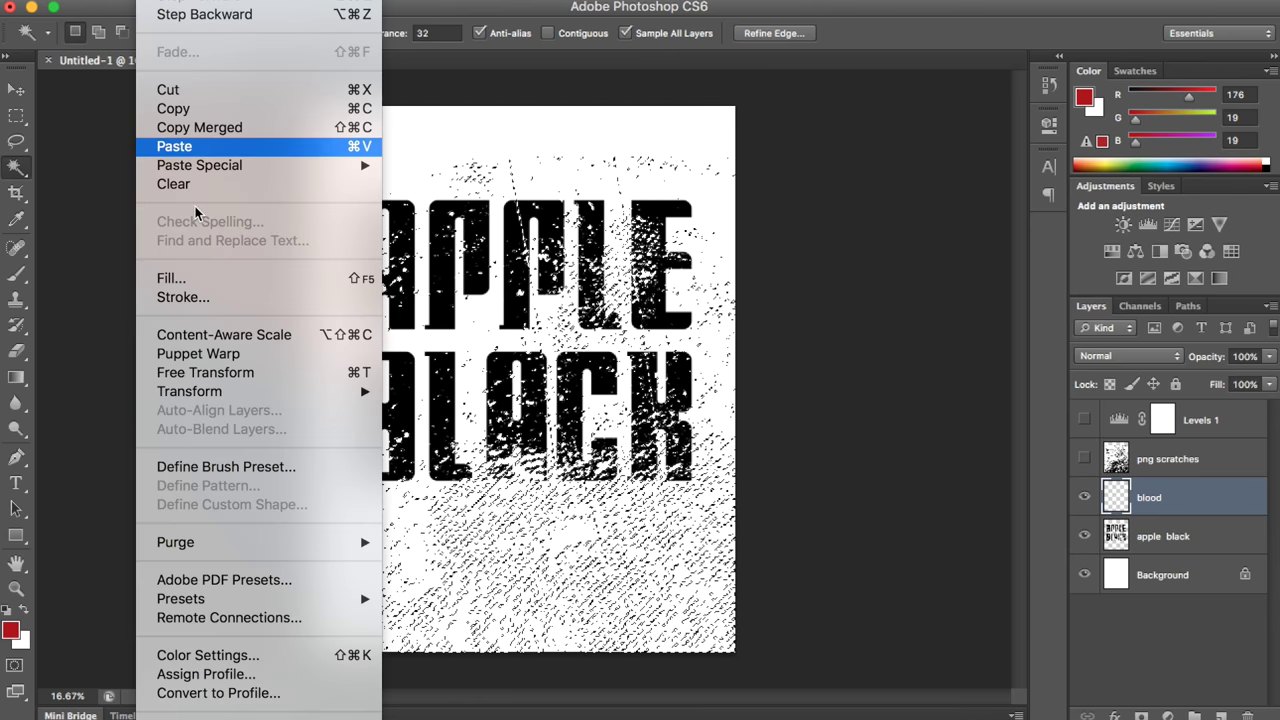
click(214, 277)
click(710, 216)
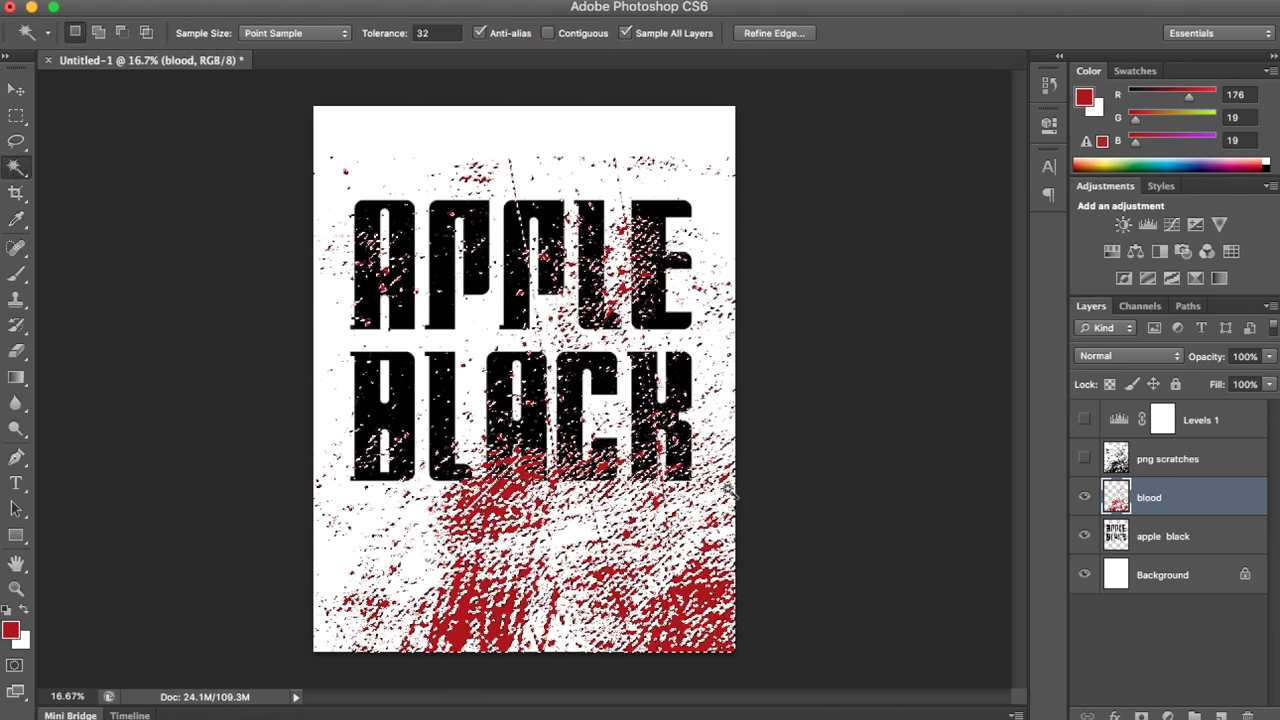
click(1180, 540)
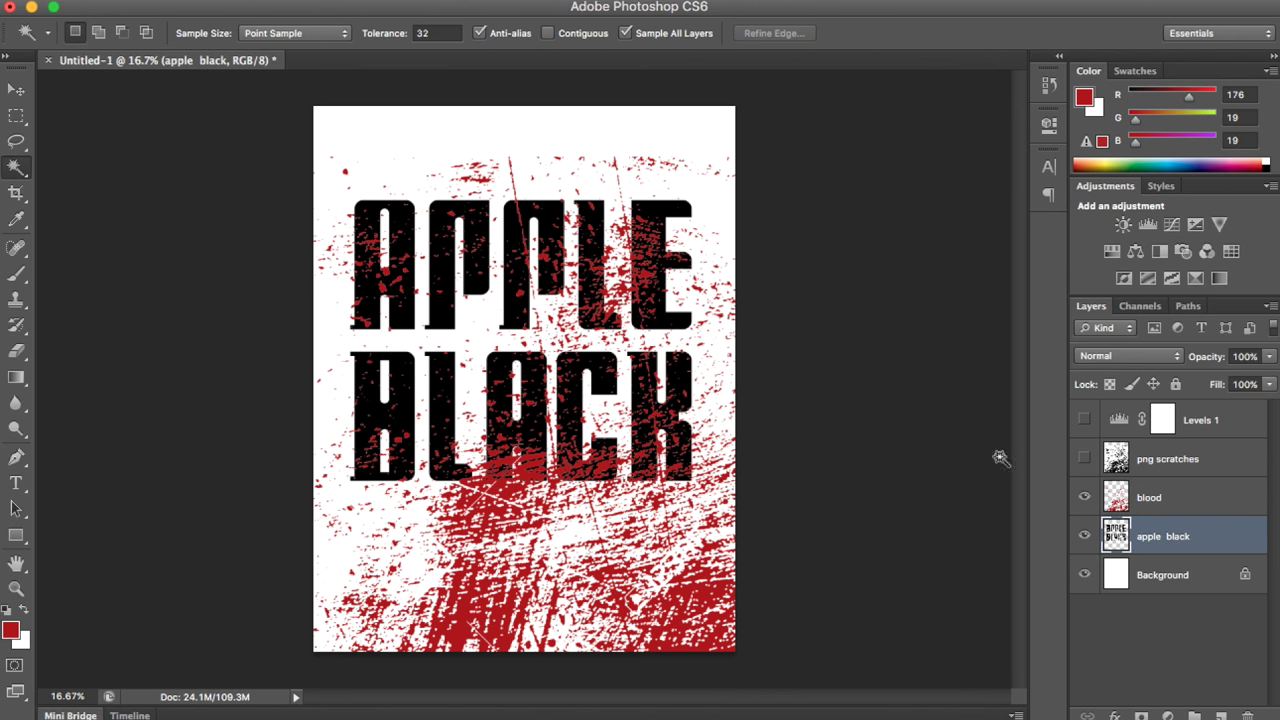
Hide the blood layer and try a non-contiguous Magic Wand selection of the black lettering on the apple black layer
click(1085, 498)
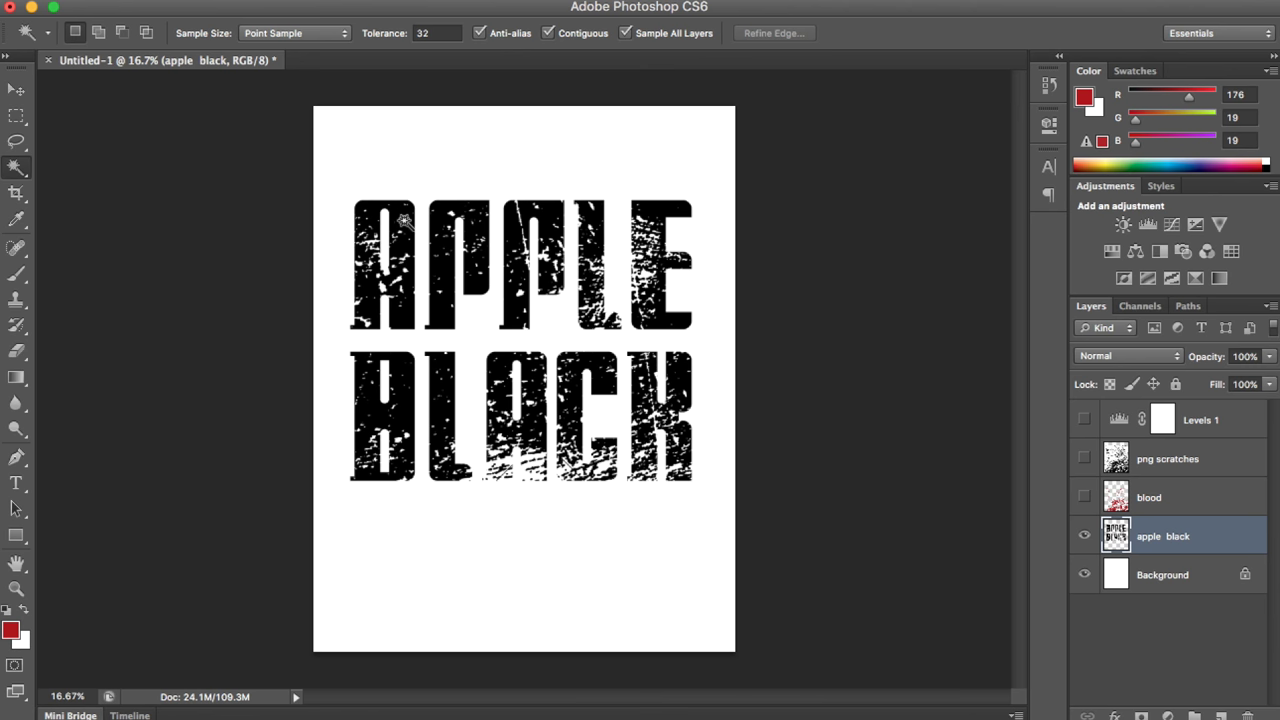
click(548, 33)
click(463, 212)
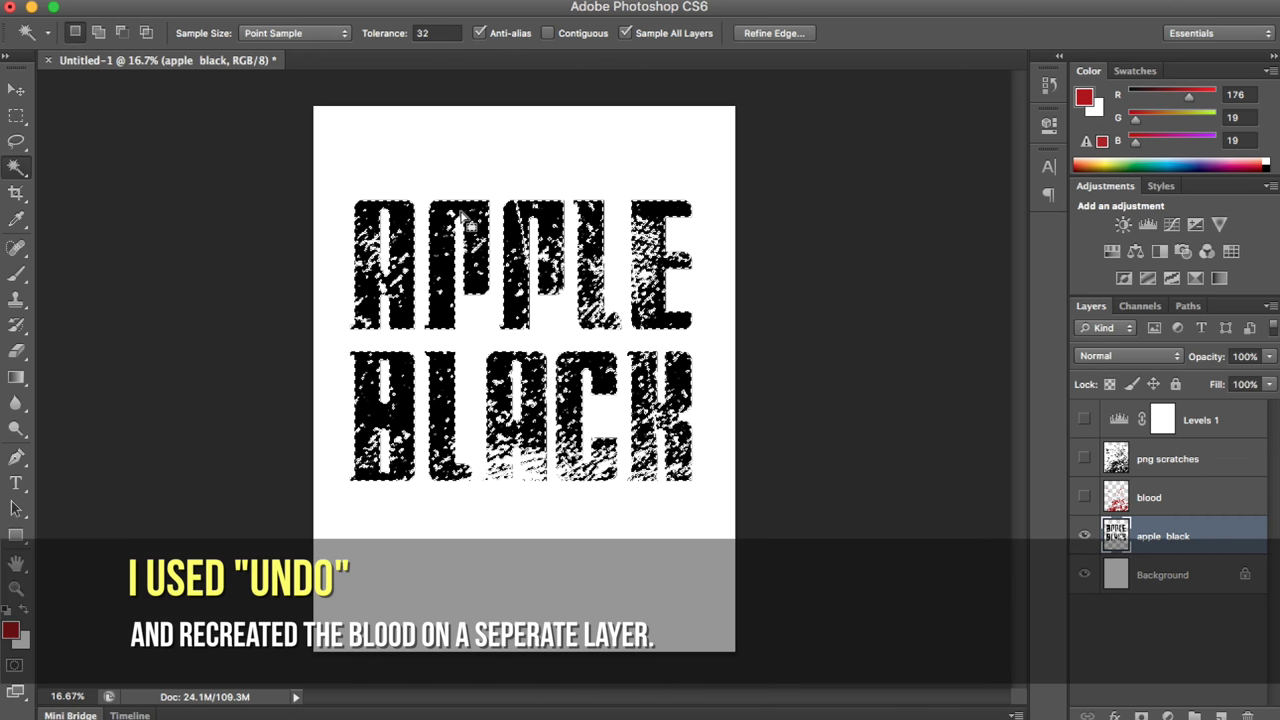
key(super+d)
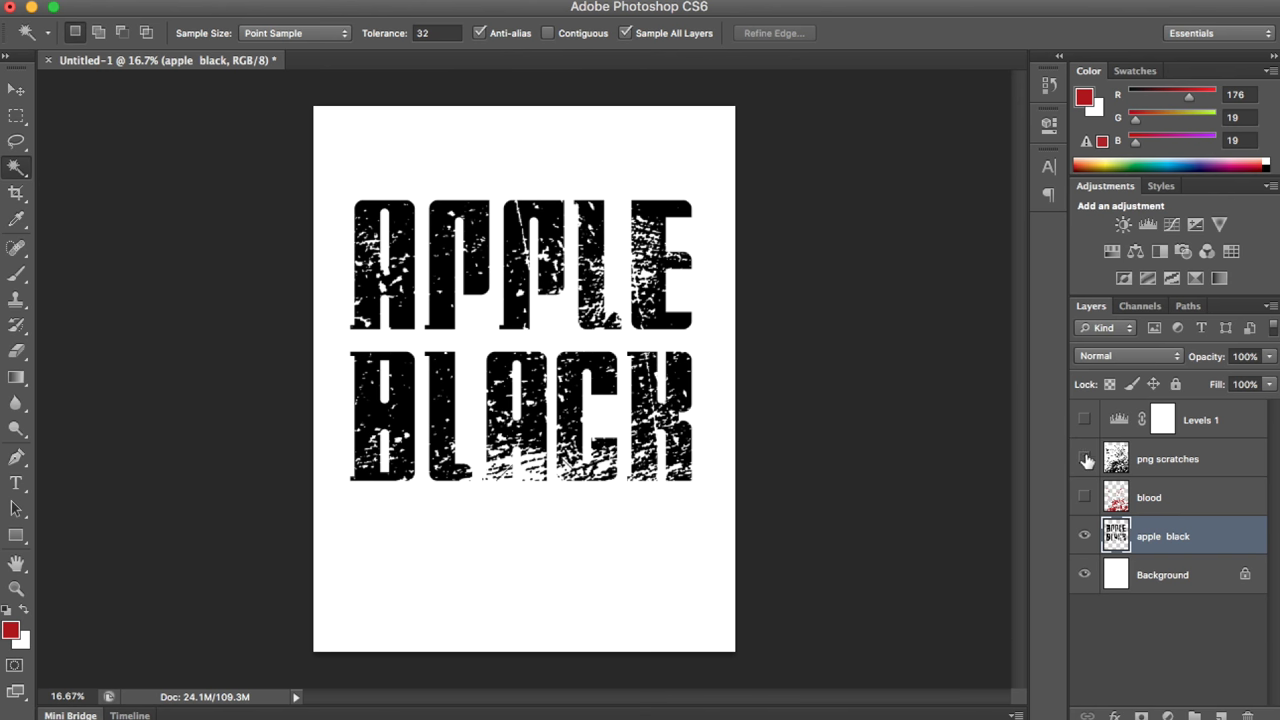
Revert to the intact apple black lettering, with the scratch areas selected and the png scratches layer hidden
click(1084, 459)
click(1085, 459)
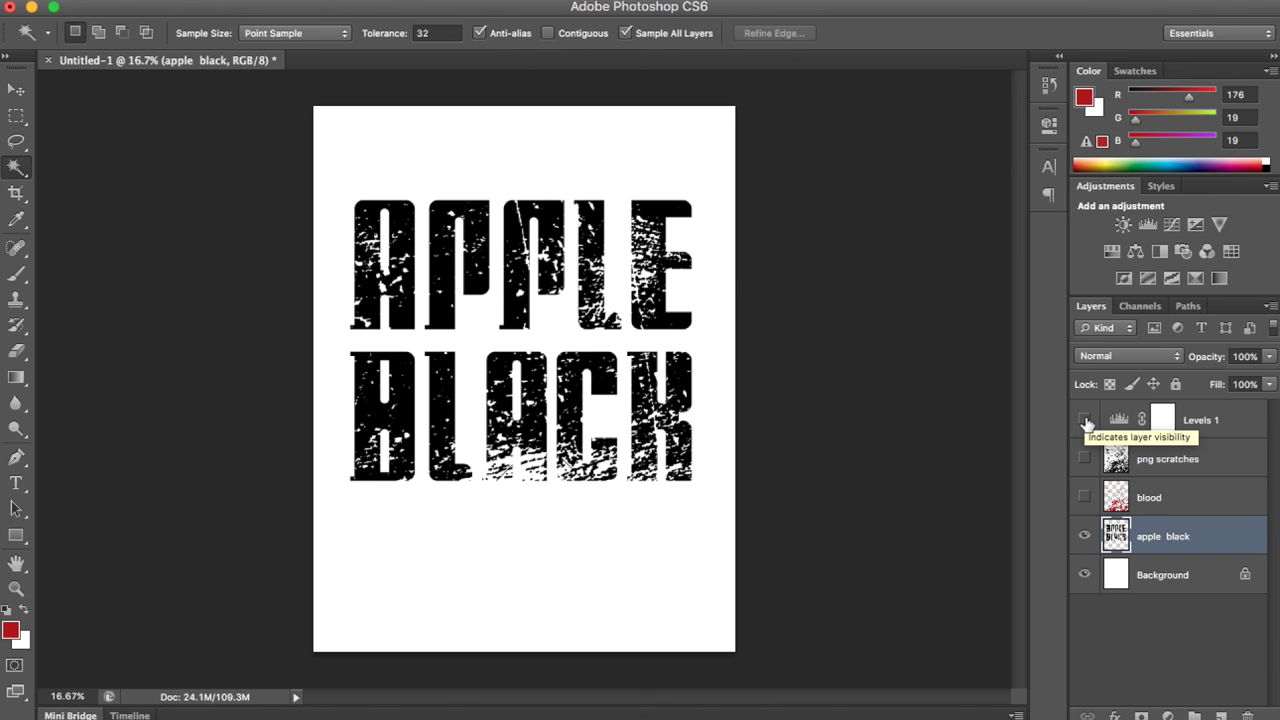
click(443, 321)
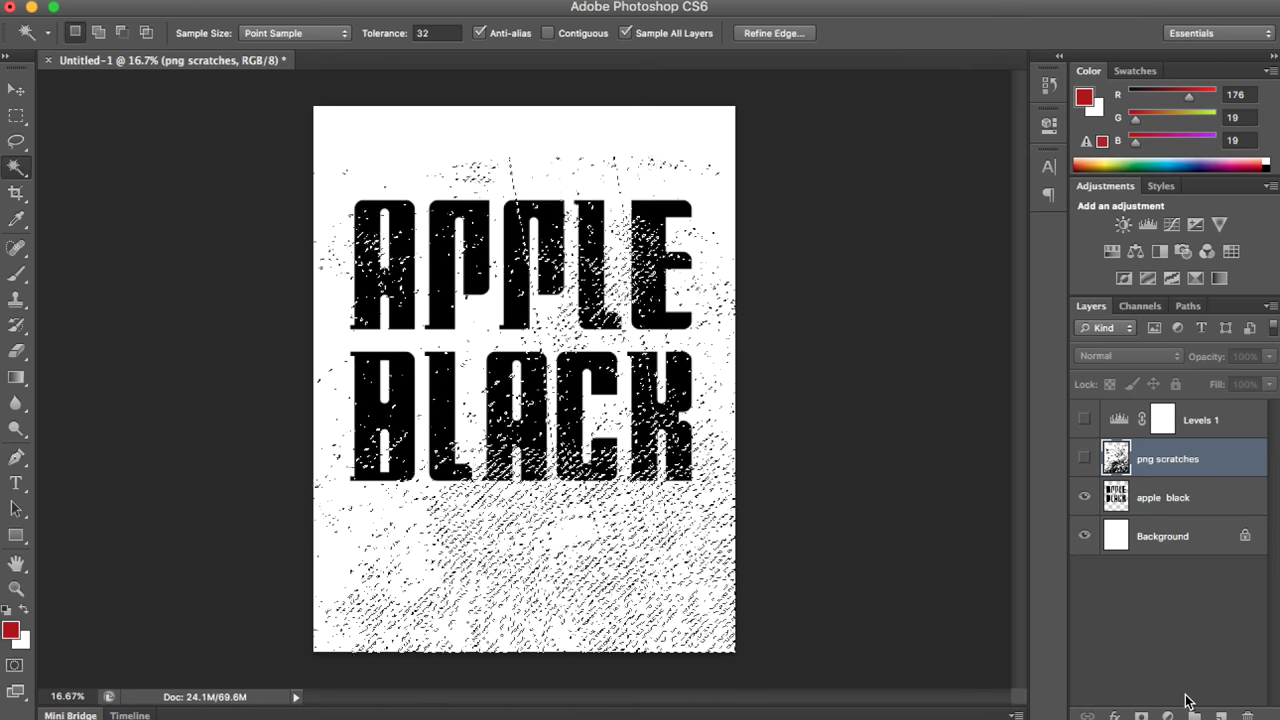
Add a layer between png scratches and apple black, fill the scratch selection with dark red at 100% Normal, and deselect
click(1222, 715)
drag(1147, 458, 1175, 503)
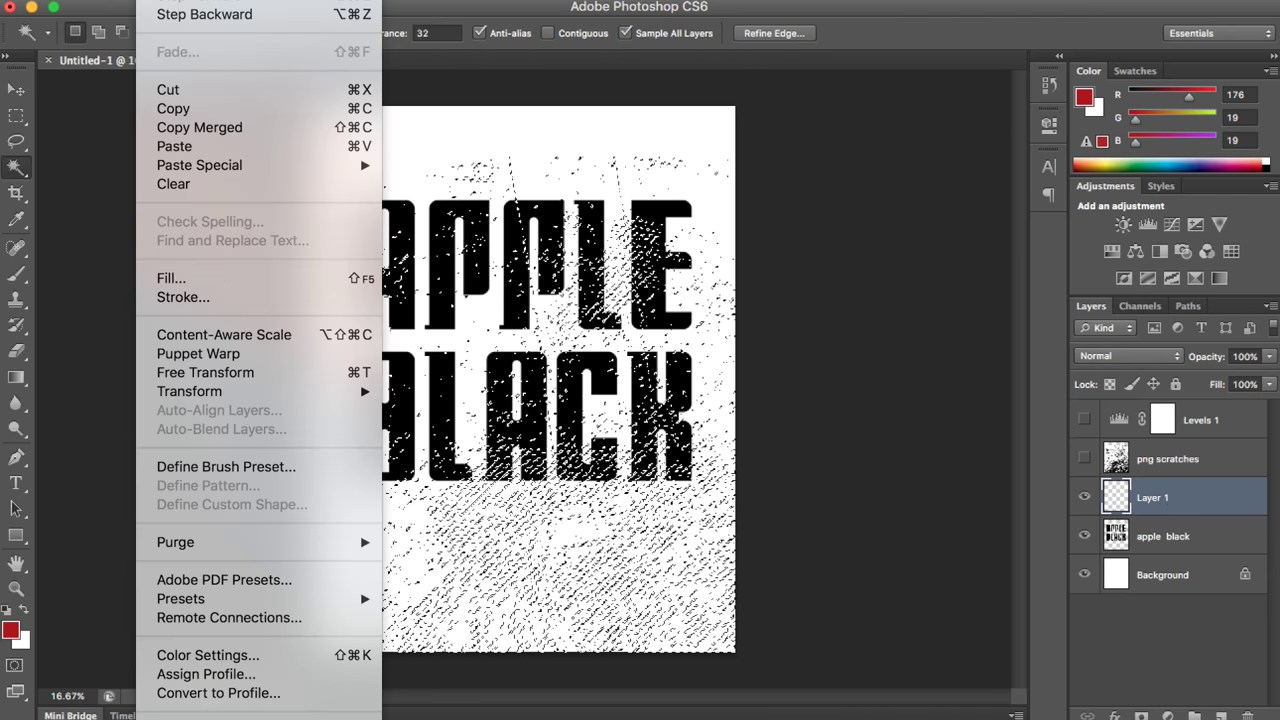
click(200, 251)
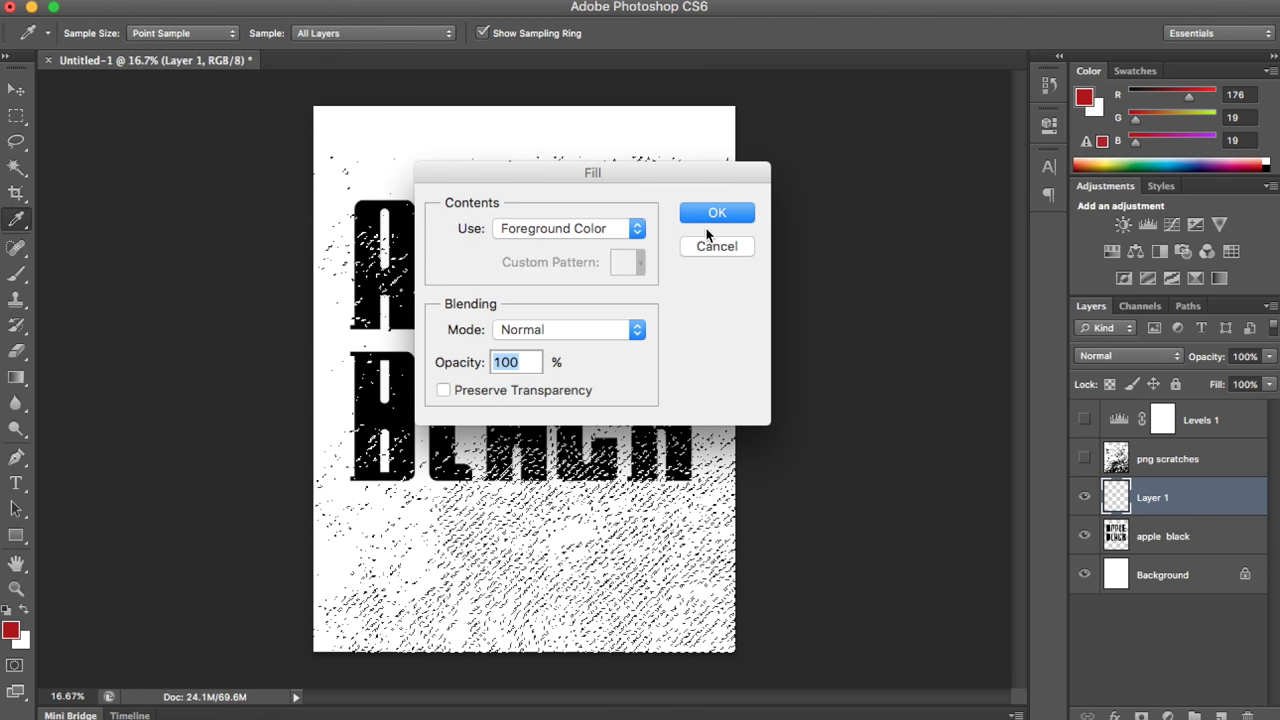
click(713, 214)
key(w)
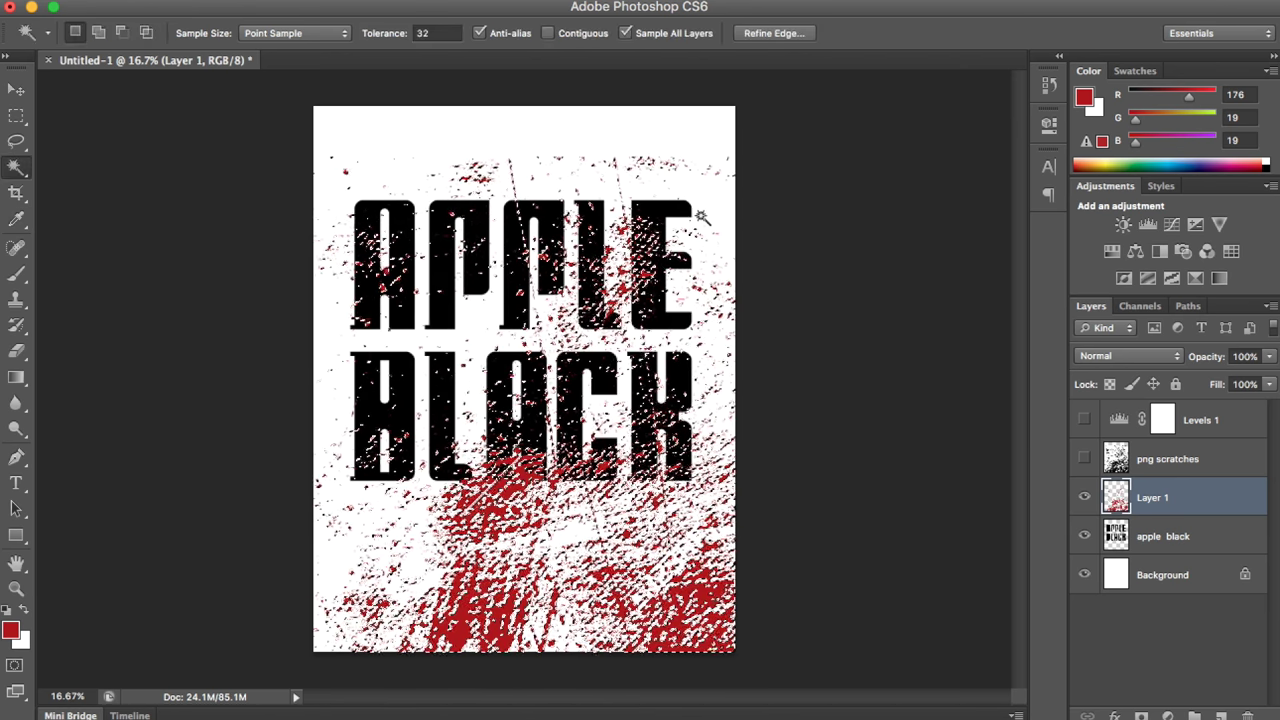
key(ctrl+d)
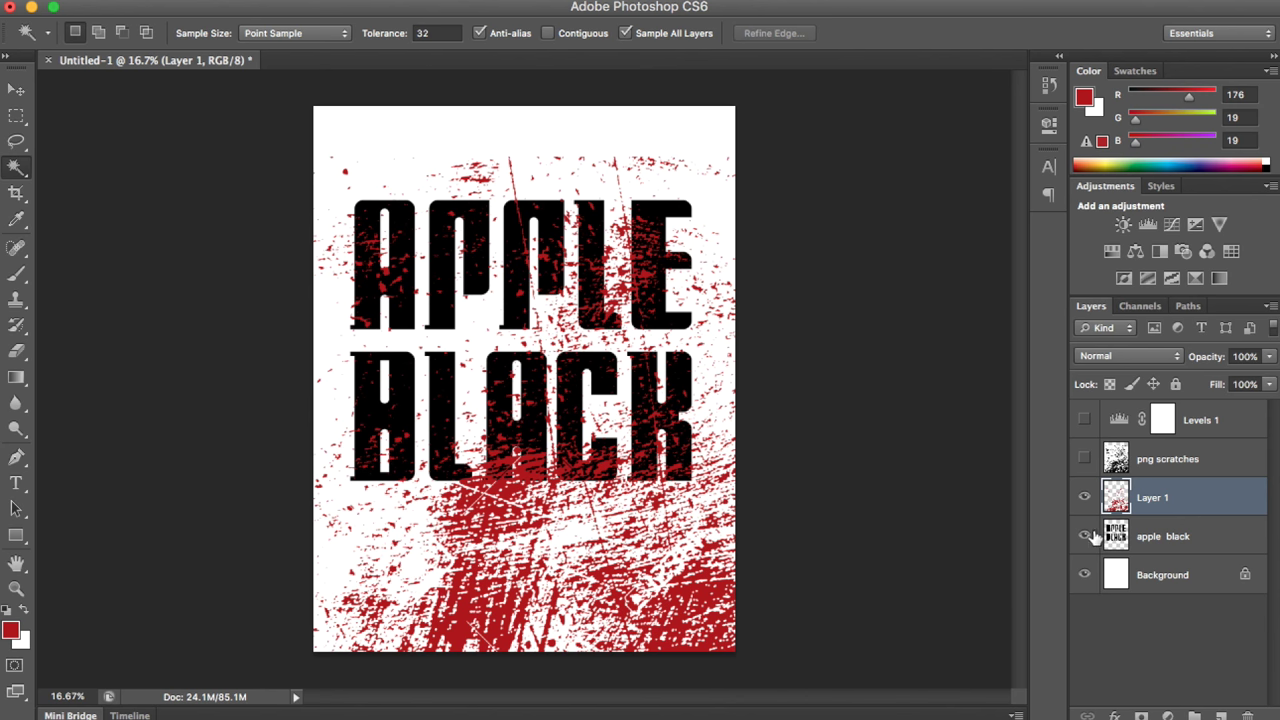
Hide the red scratch layer and select all the black lettering on the apple black layer with Contiguous turned off
click(1086, 498)
click(1164, 550)
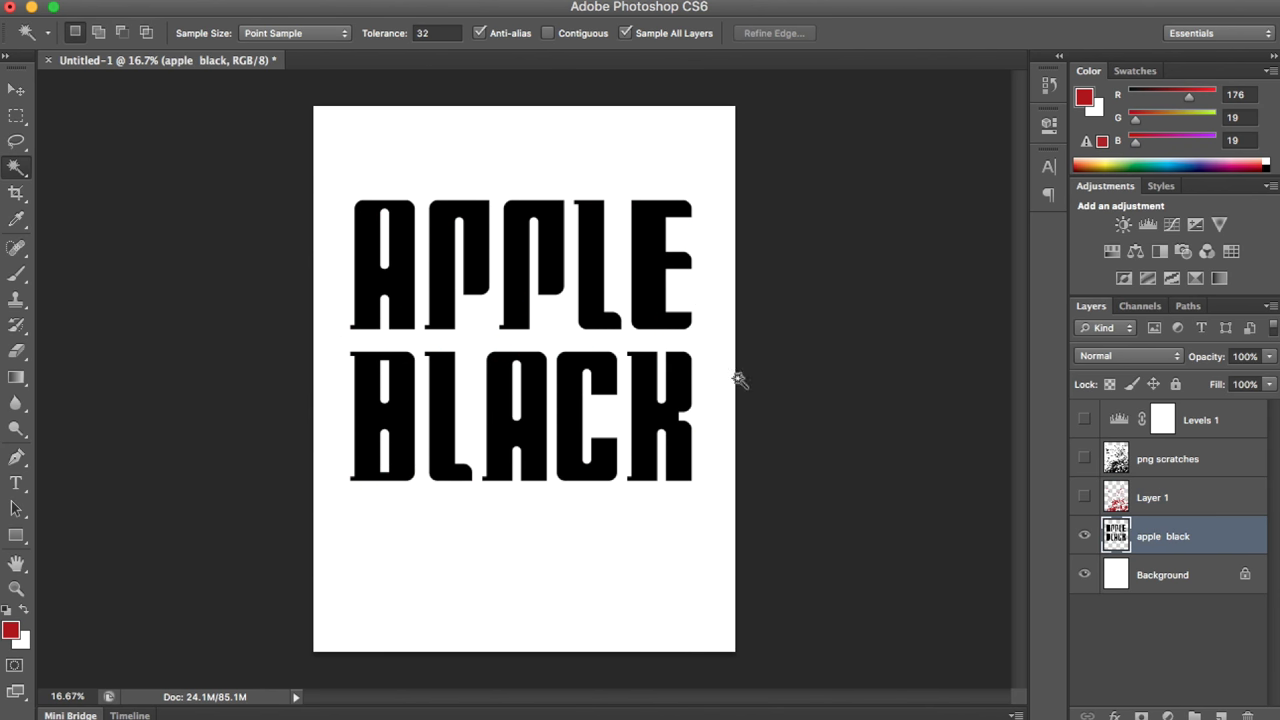
click(654, 372)
click(548, 33)
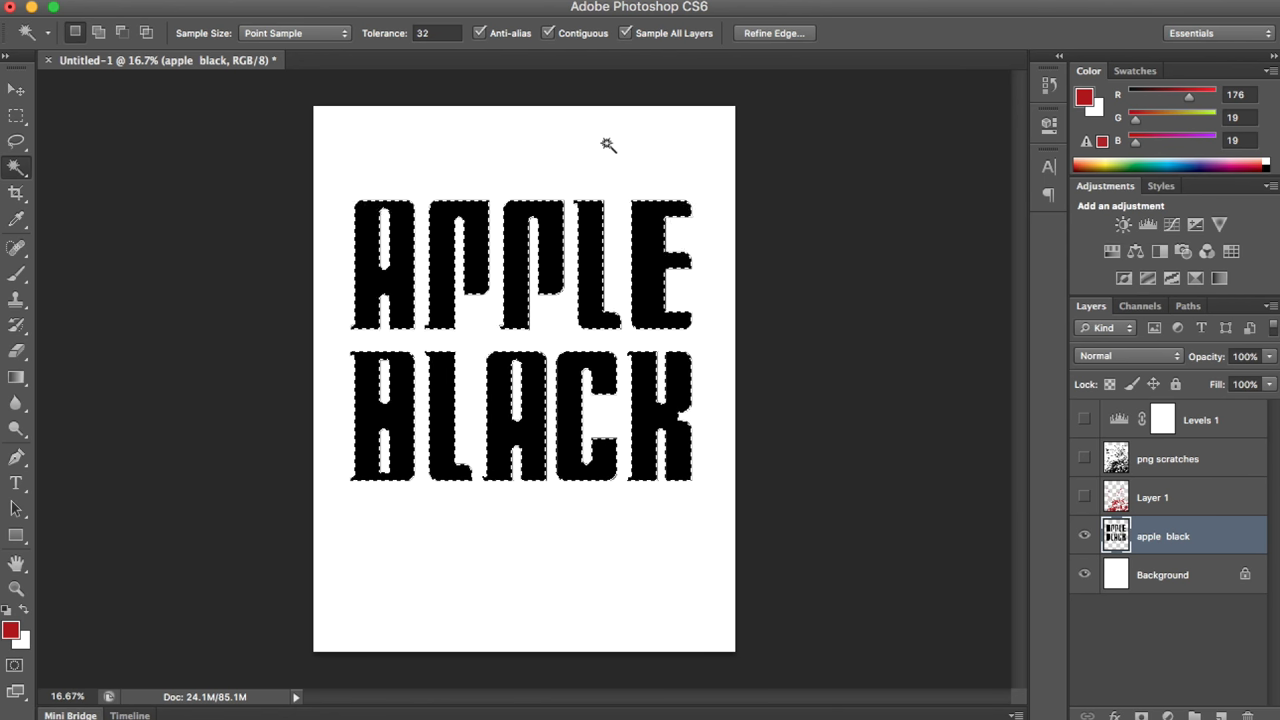
key(super+d)
click(648, 258)
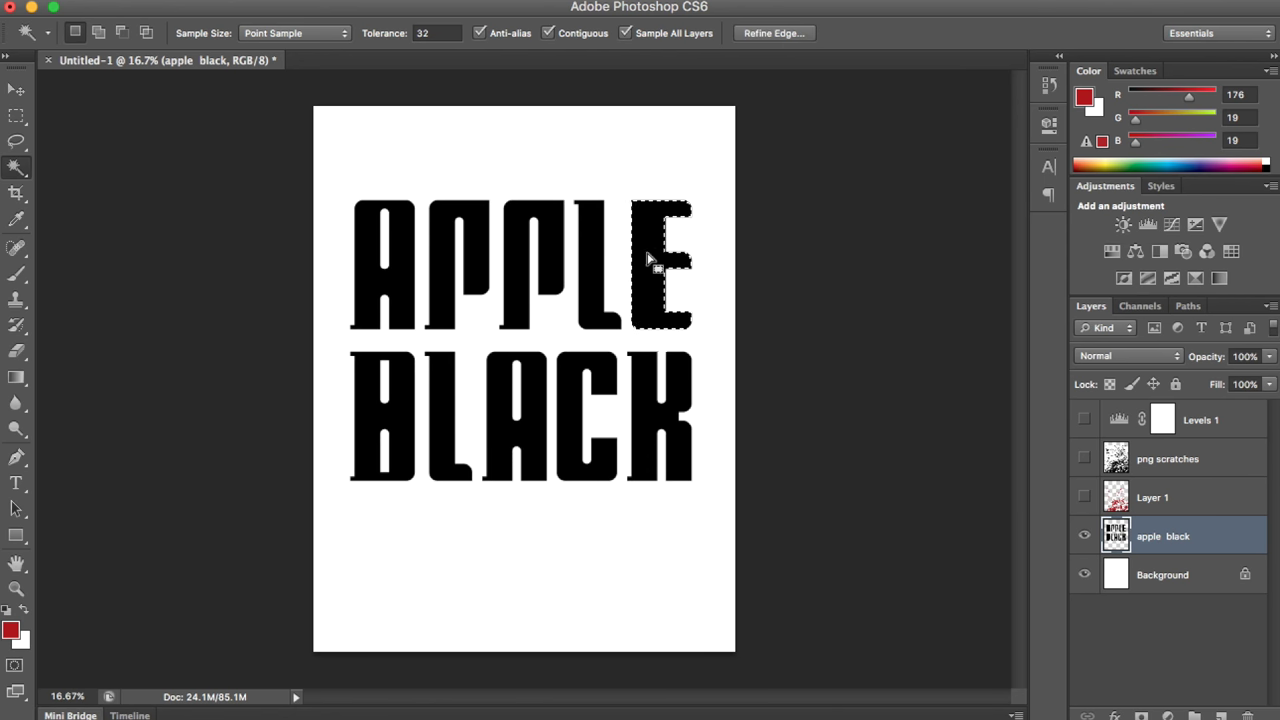
shift+click(595, 256)
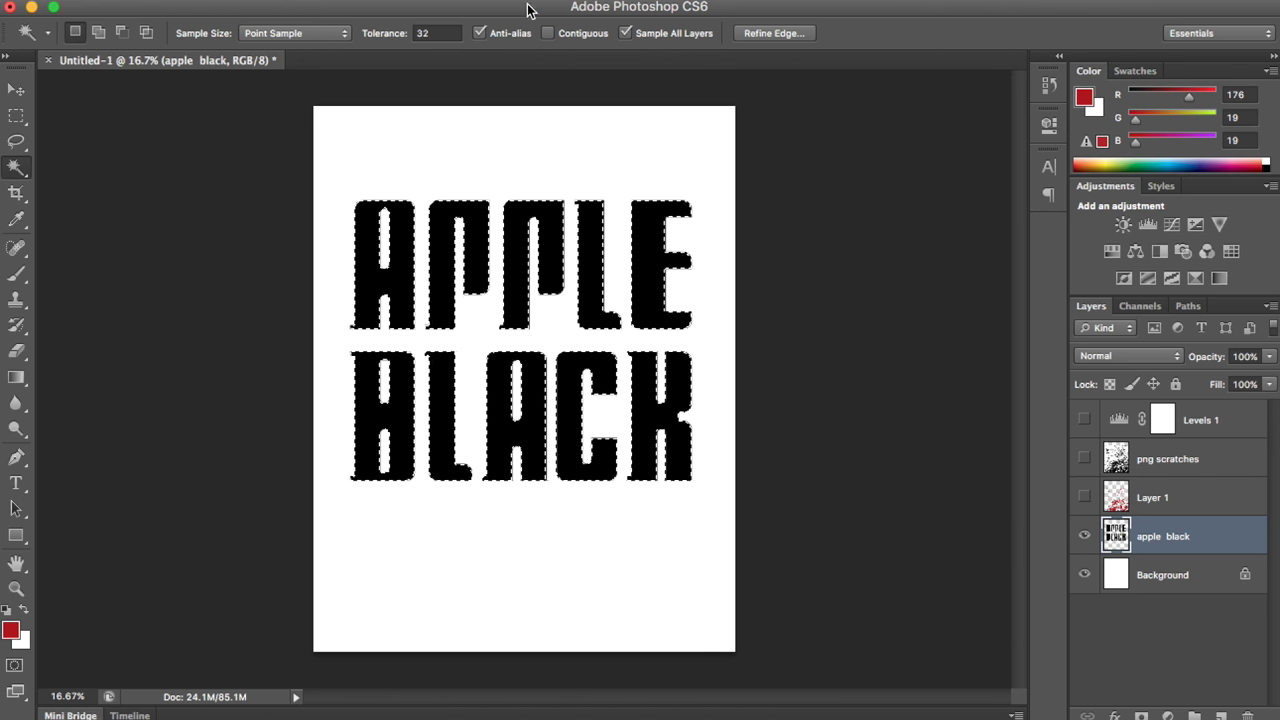
Invert the lettering selection, show Layer 1, delete its red scratches outside the letters, and deselect
click(400, 0)
mouse_move(365, 0)
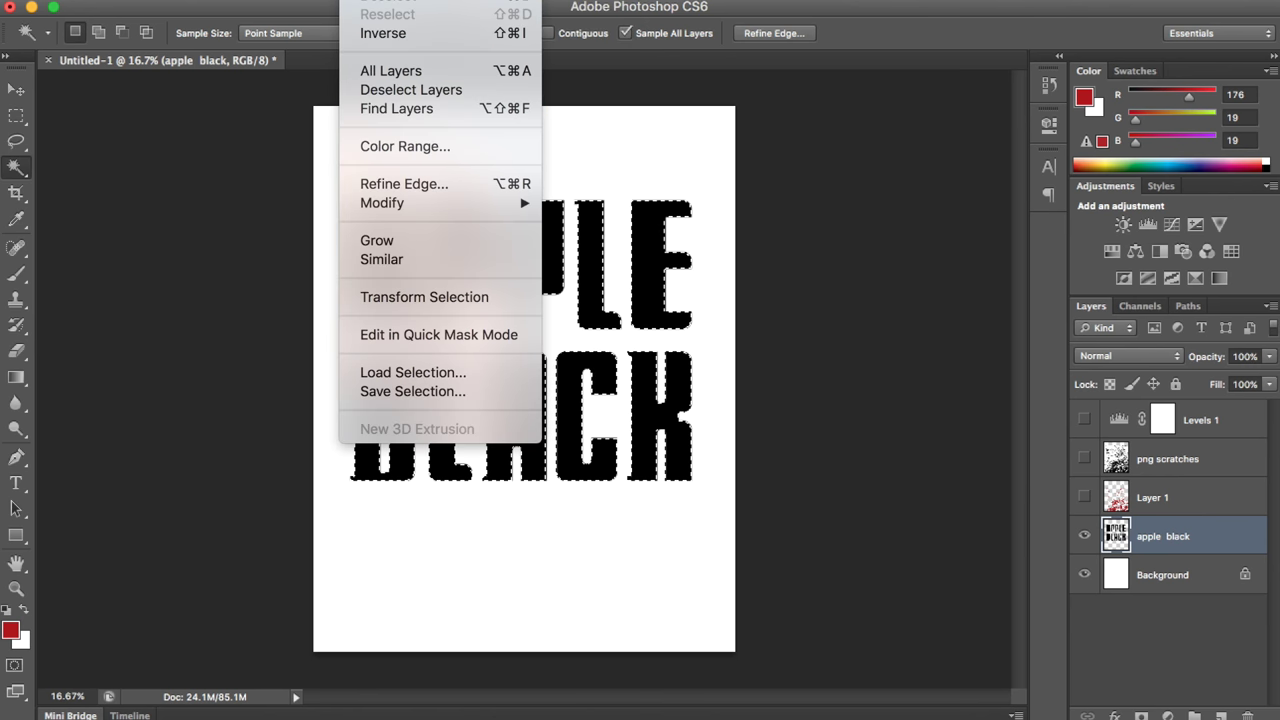
click(382, 37)
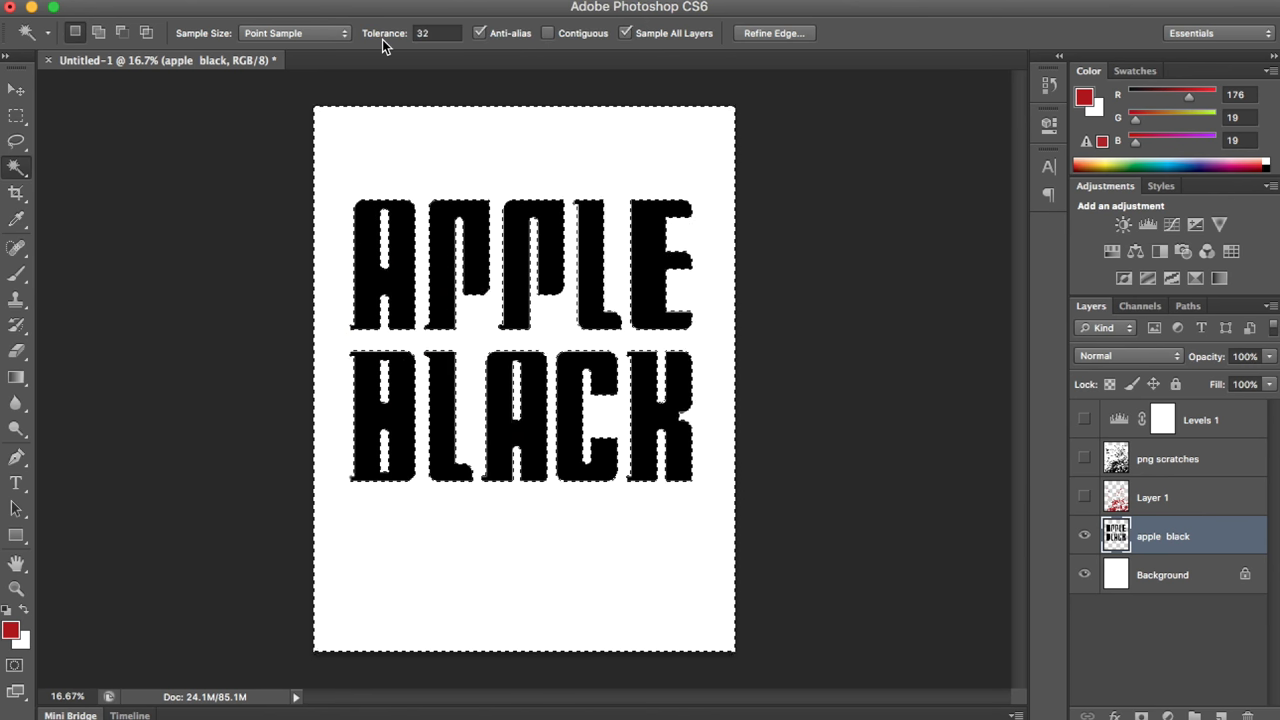
click(1105, 497)
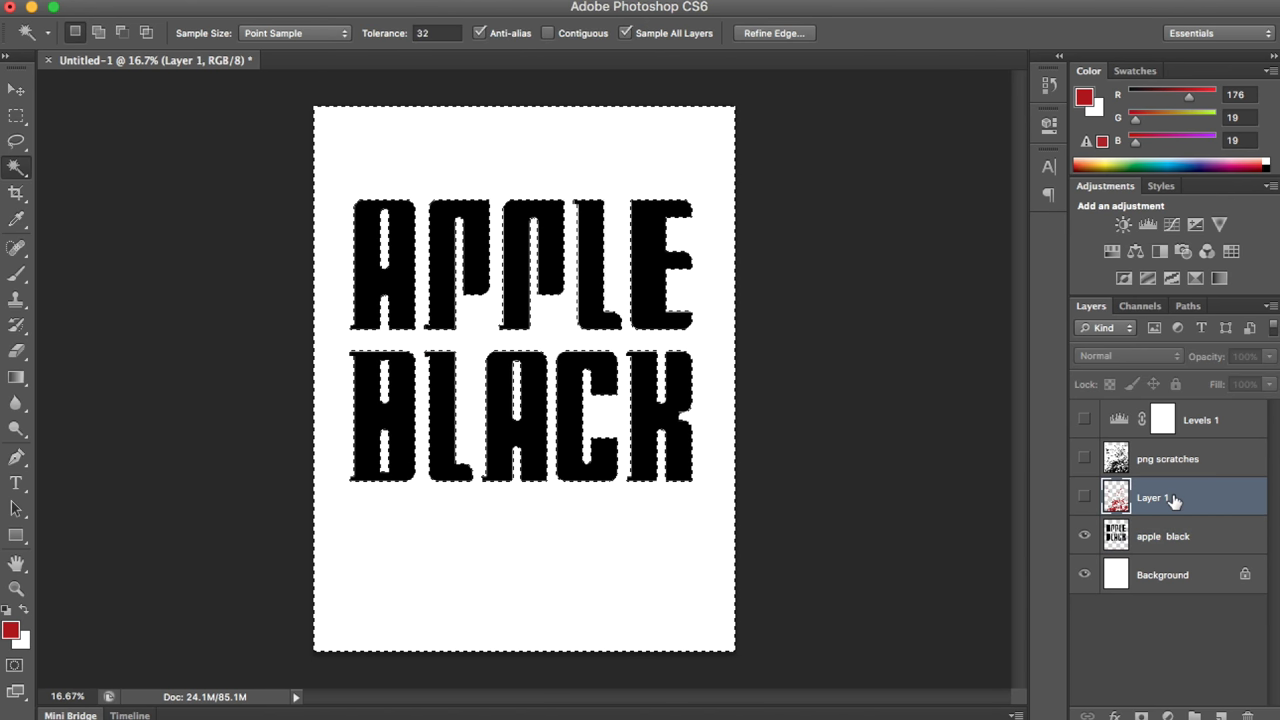
click(1084, 497)
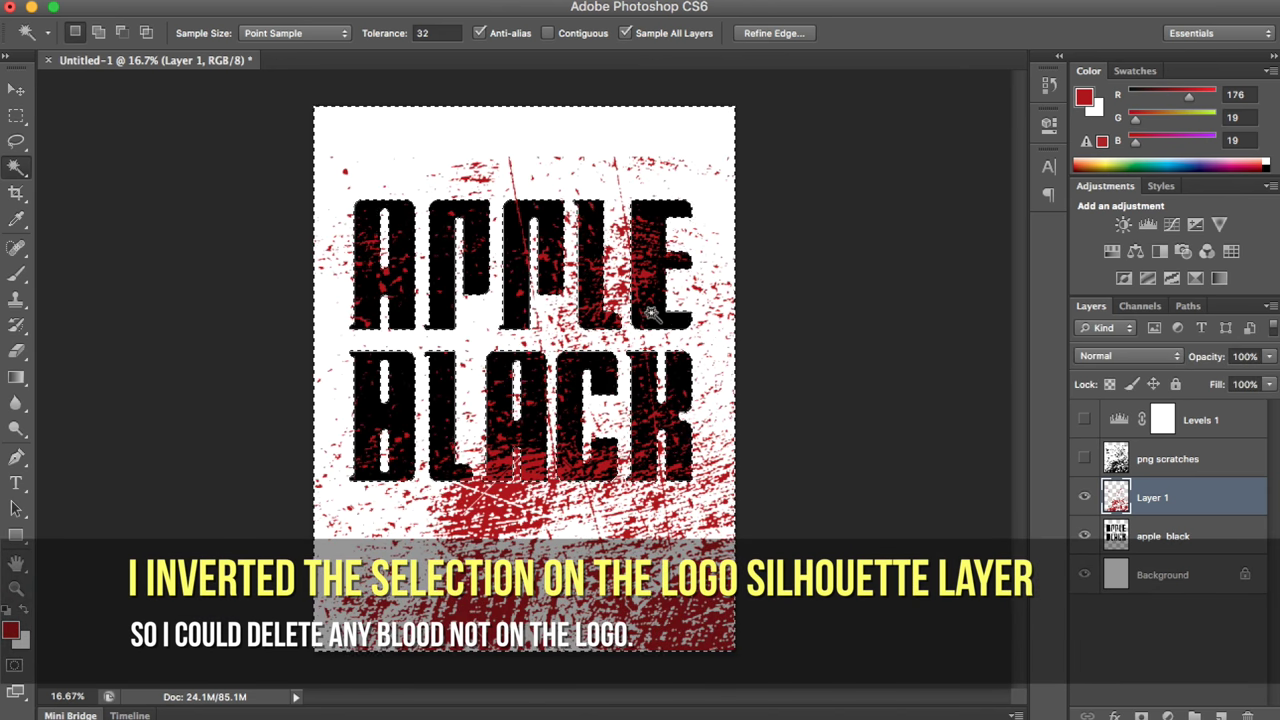
key(Delete)
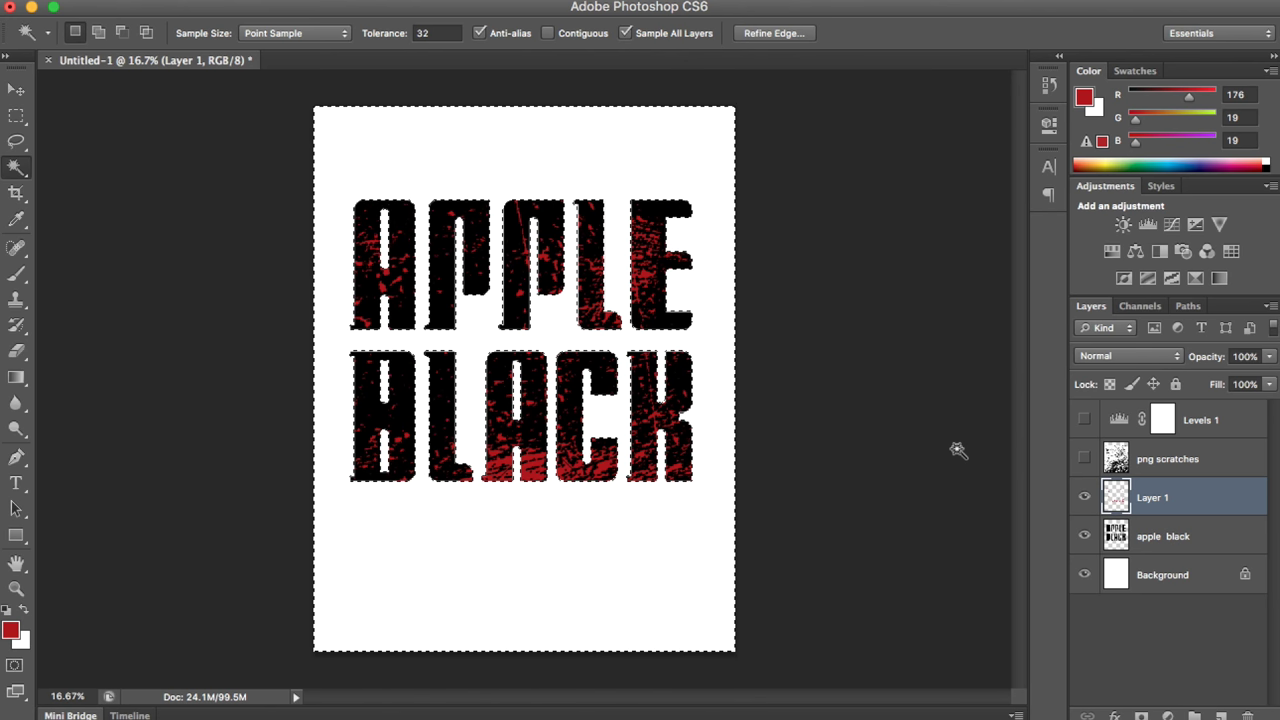
key(super+d)
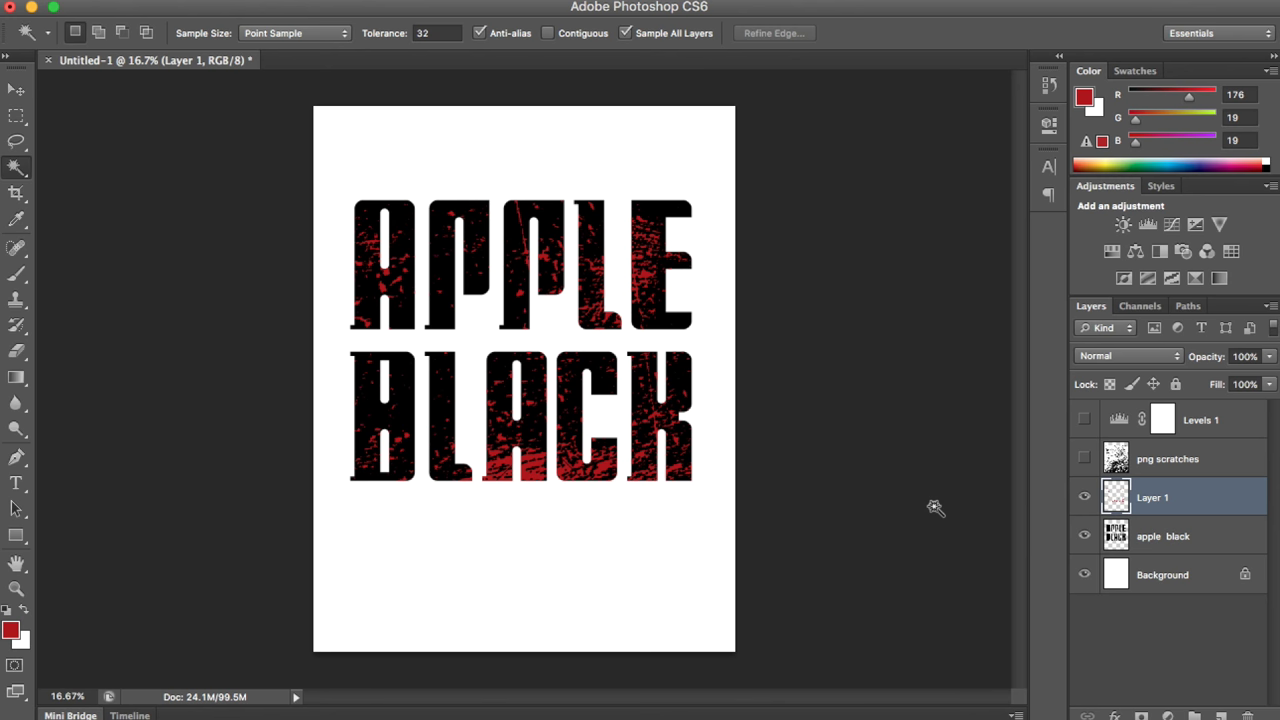
Select the lettering, add a layer above Layer 1, and try a red-to-white gradient inside the selection
key(ctrl+alt+2)
key(ctrl+shift+alt+n)
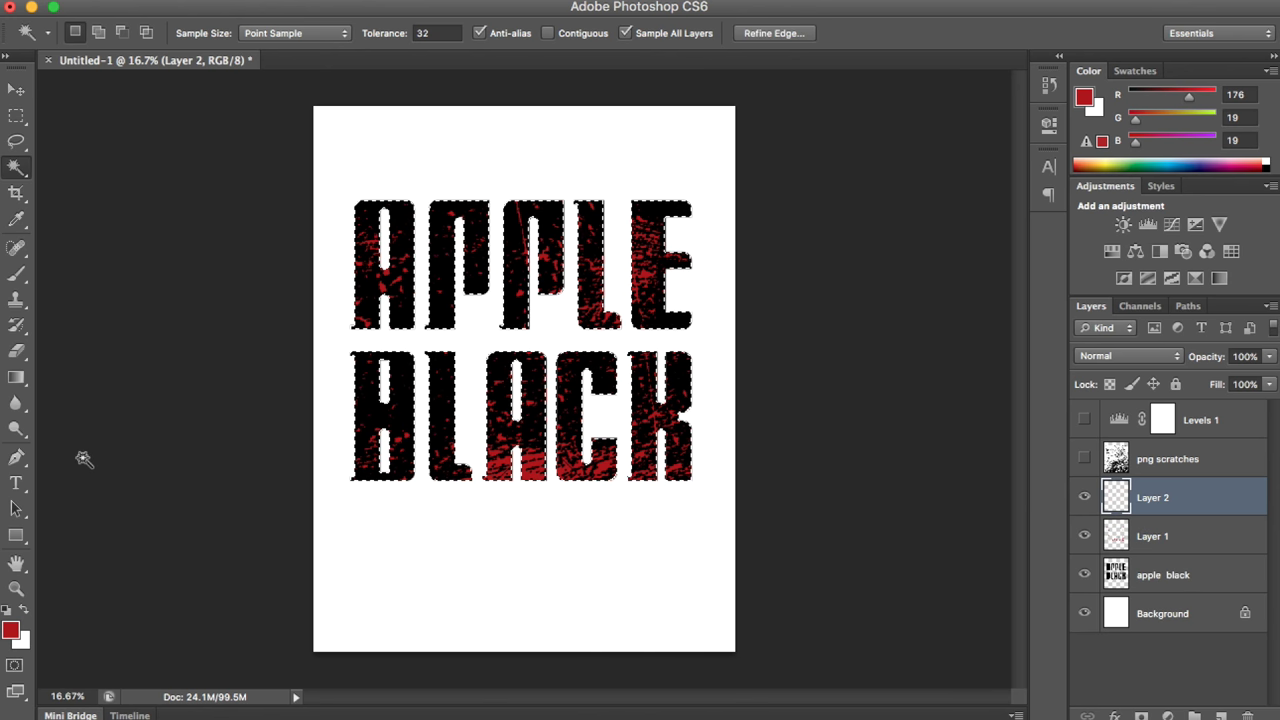
click(20, 378)
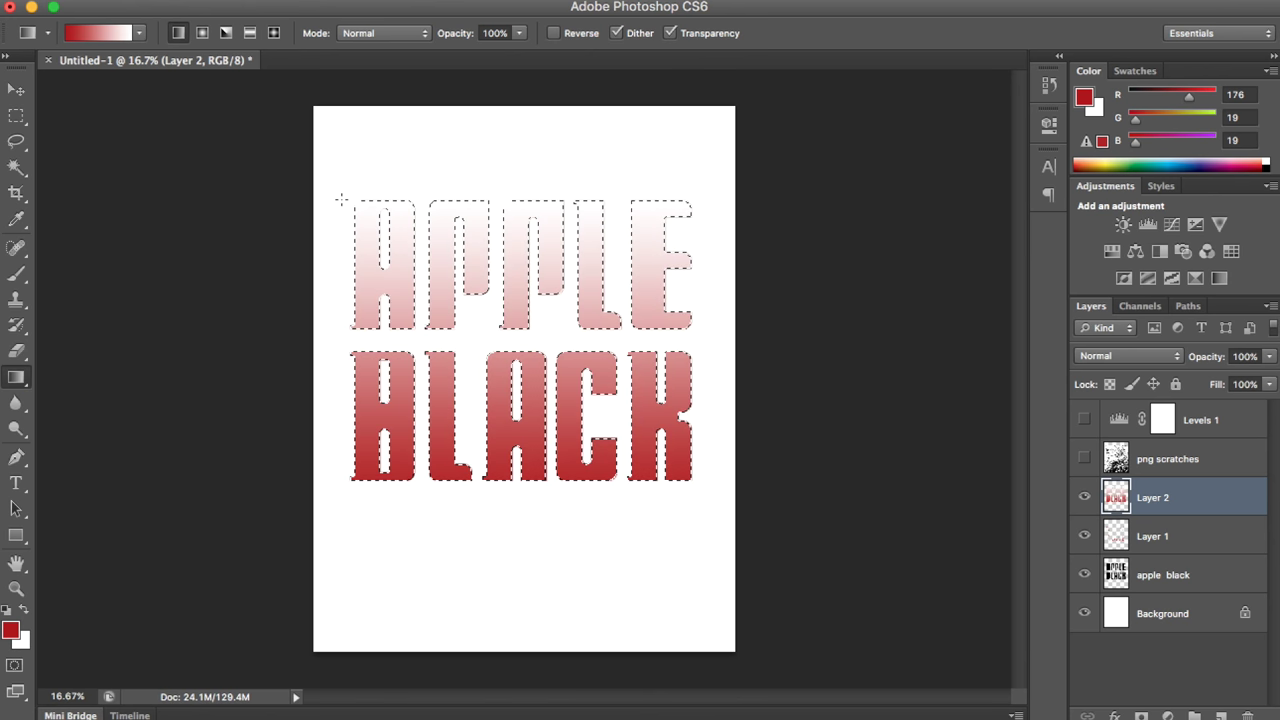
key(ctrl+z)
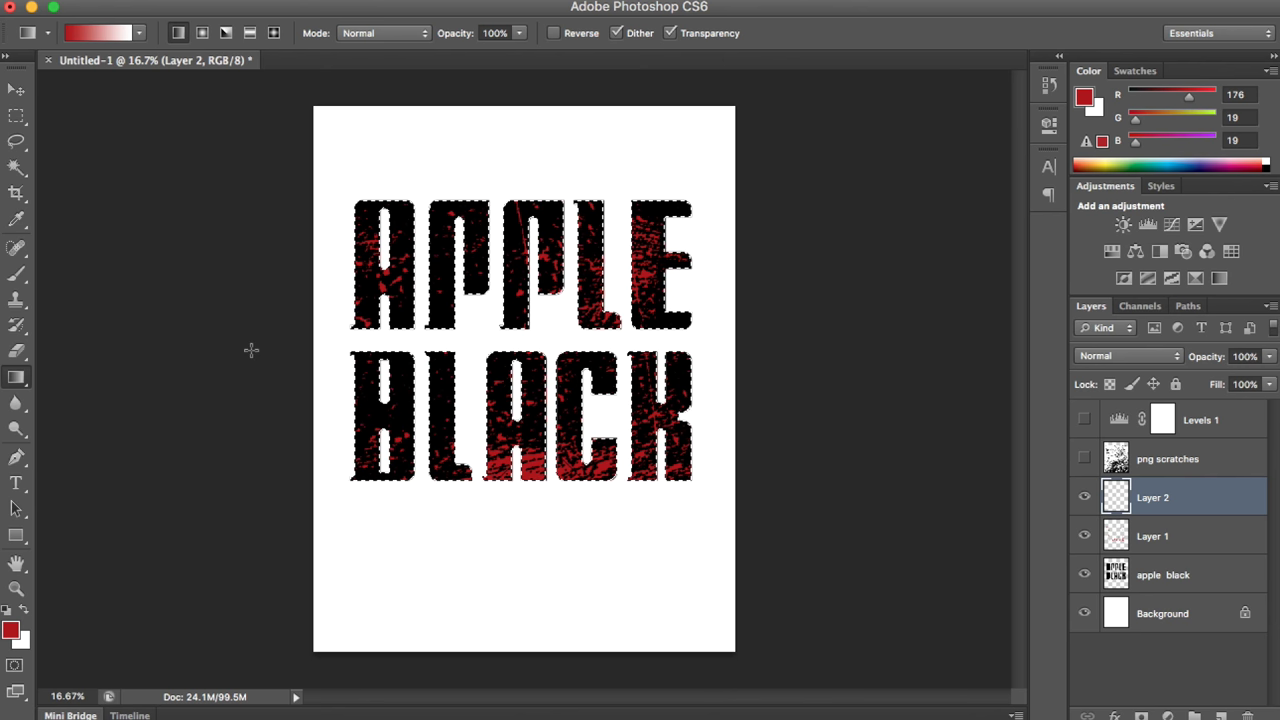
Set the foreground colour to black, hex 000000
click(11, 630)
drag(334, 393, 163, 511)
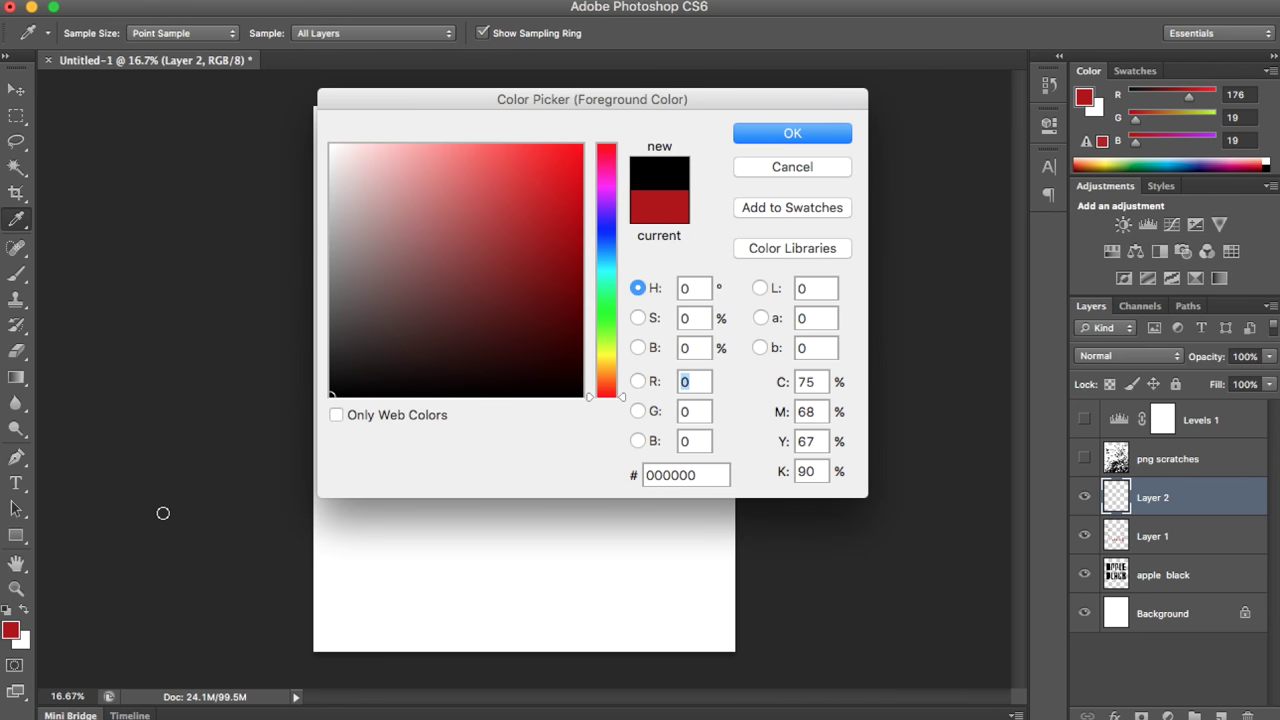
click(739, 133)
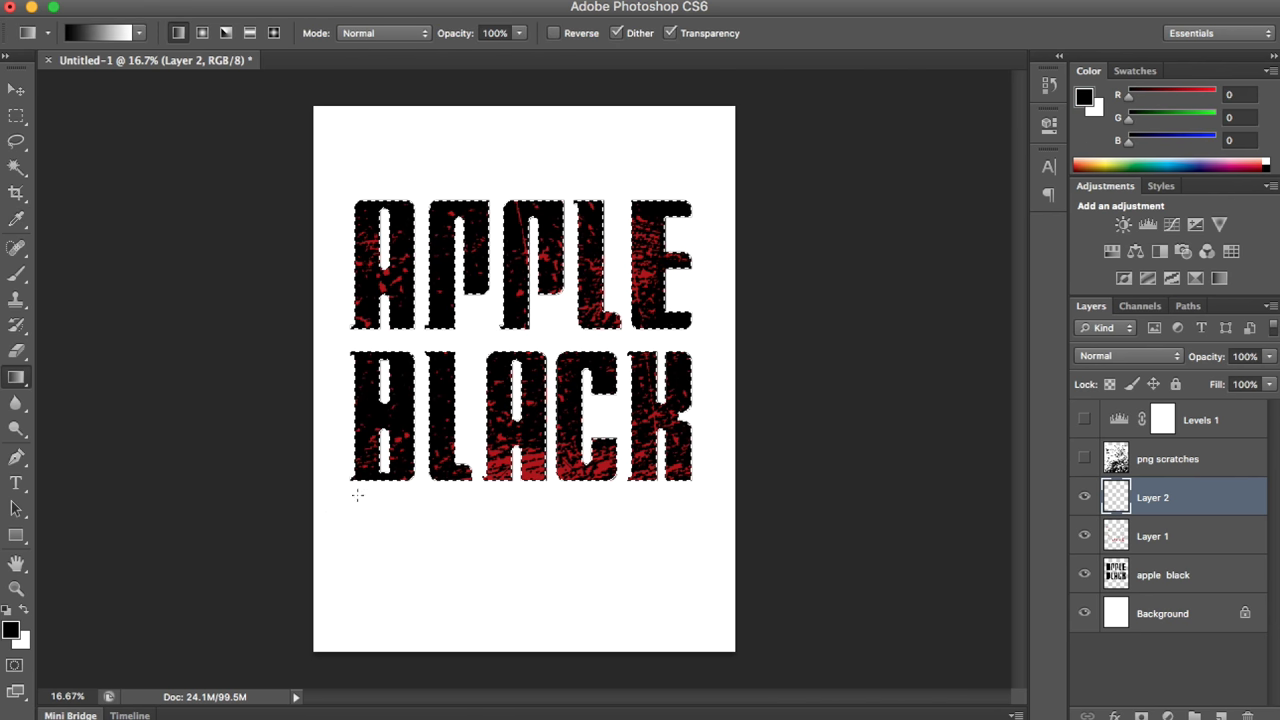
Fill the lettering selection on Layer 2 with an upward black-to-white gradient, place it beneath Layer 1, and redo the gradient with a darker top
drag(330, 520, 371, 166)
drag(1194, 497, 1197, 548)
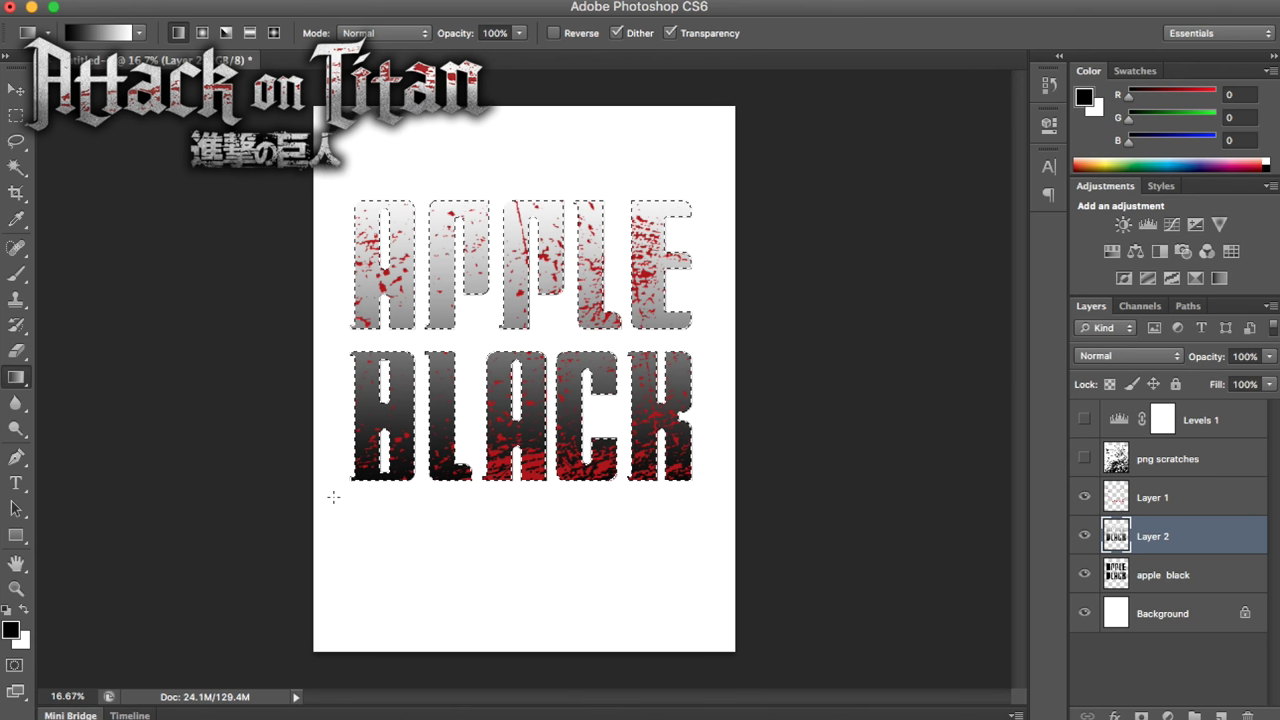
key(super+z)
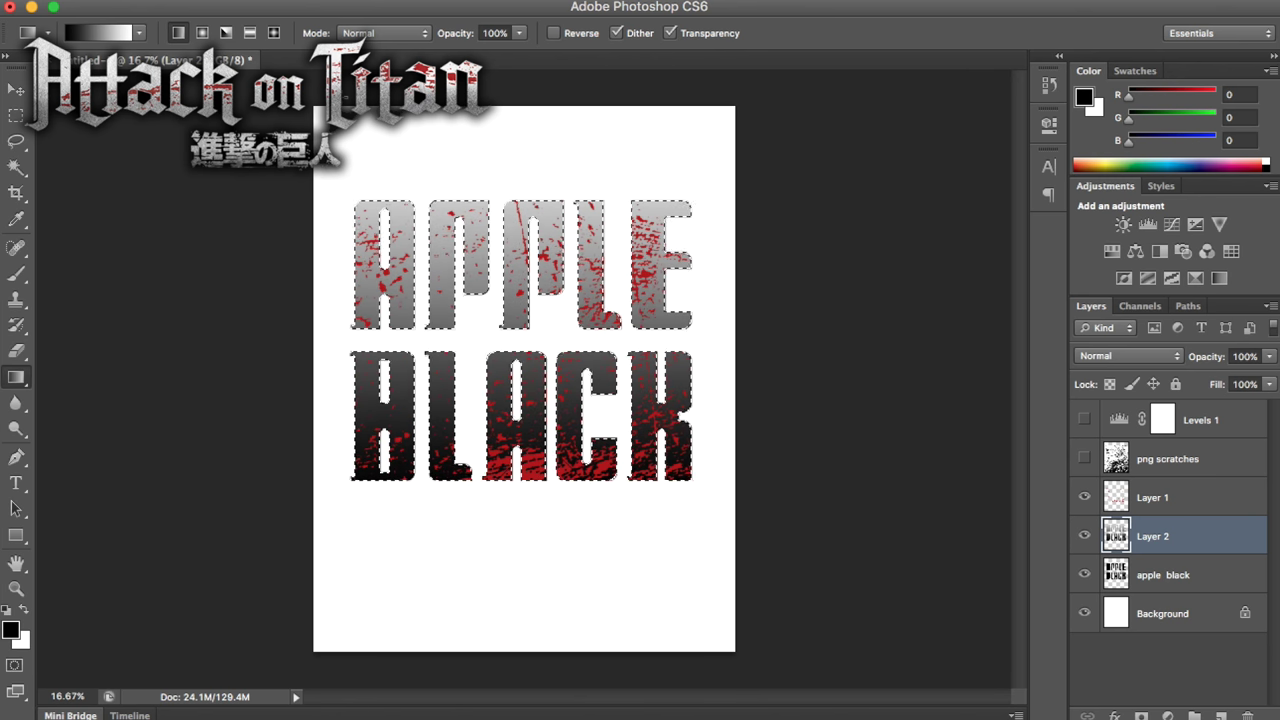
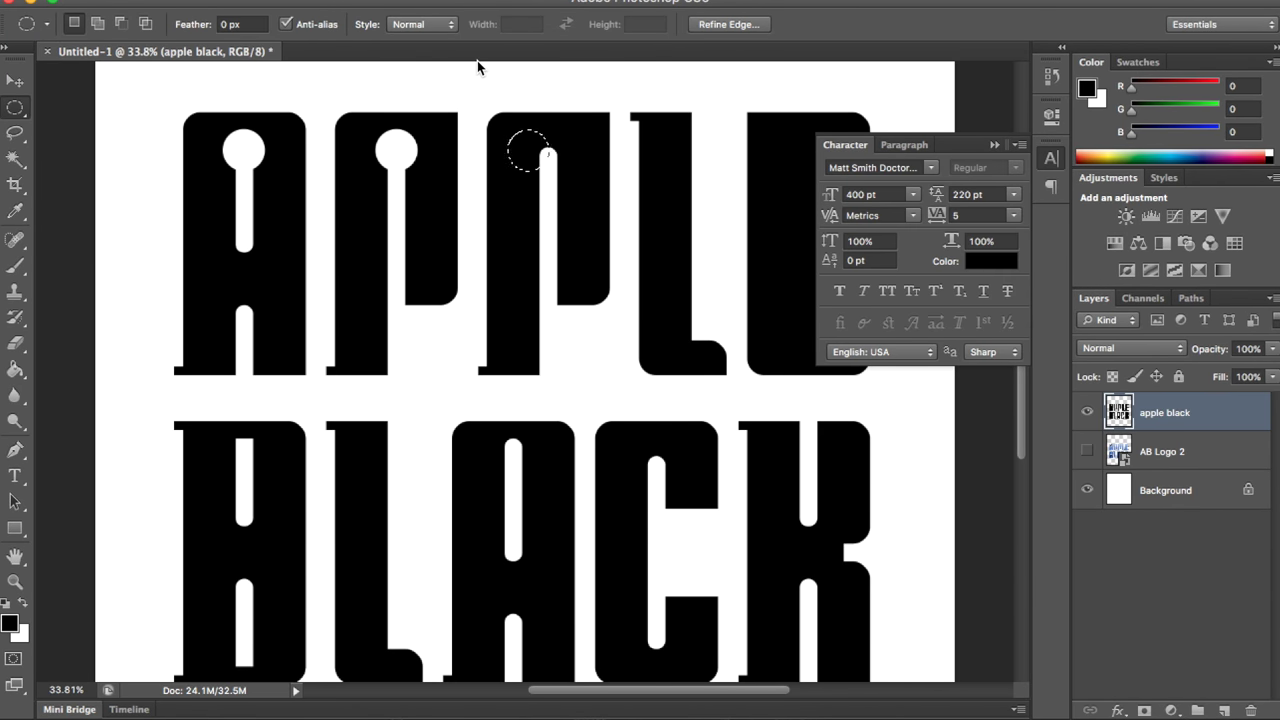
Centre the circular selection on the top of the second P's inner slot and delete that circle from the apple black layer
key(shift+Right)
key(shift+Right)
key(shift+Right)
key(shift+Right)
key(shift+Right)
key(shift+Right)
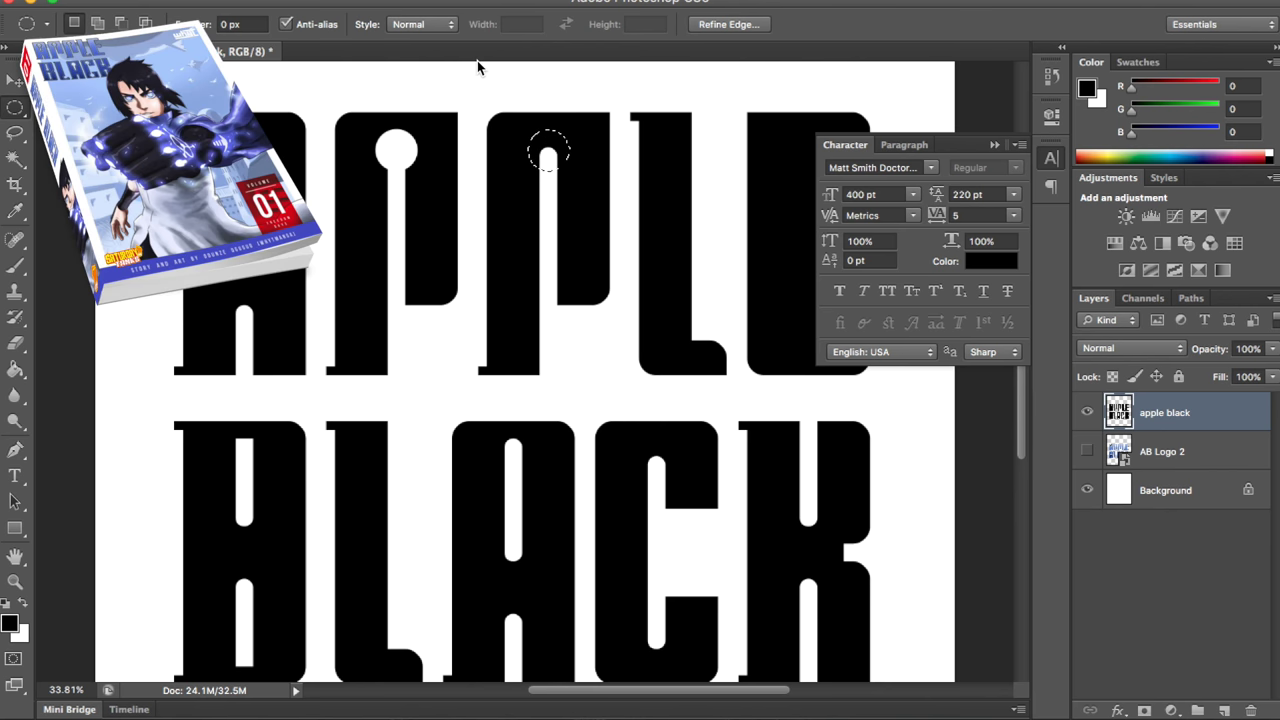
key(Delete)
Move the circular selection from the second P to the upper stem of the L in APPLE
key(shift+Right)
key(shift+Right)
key(shift+Right)
key(shift+Right)
key(shift+Right)
key(shift+Right)
key(shift+Right)
key(shift+Right)
key(shift+Right)
key(shift+Right)
key(shift+Right)
key(shift+Right)
key(shift+Right)
key(shift+Right)
key(shift+Right)
key(shift+Right)
key(shift+Right)
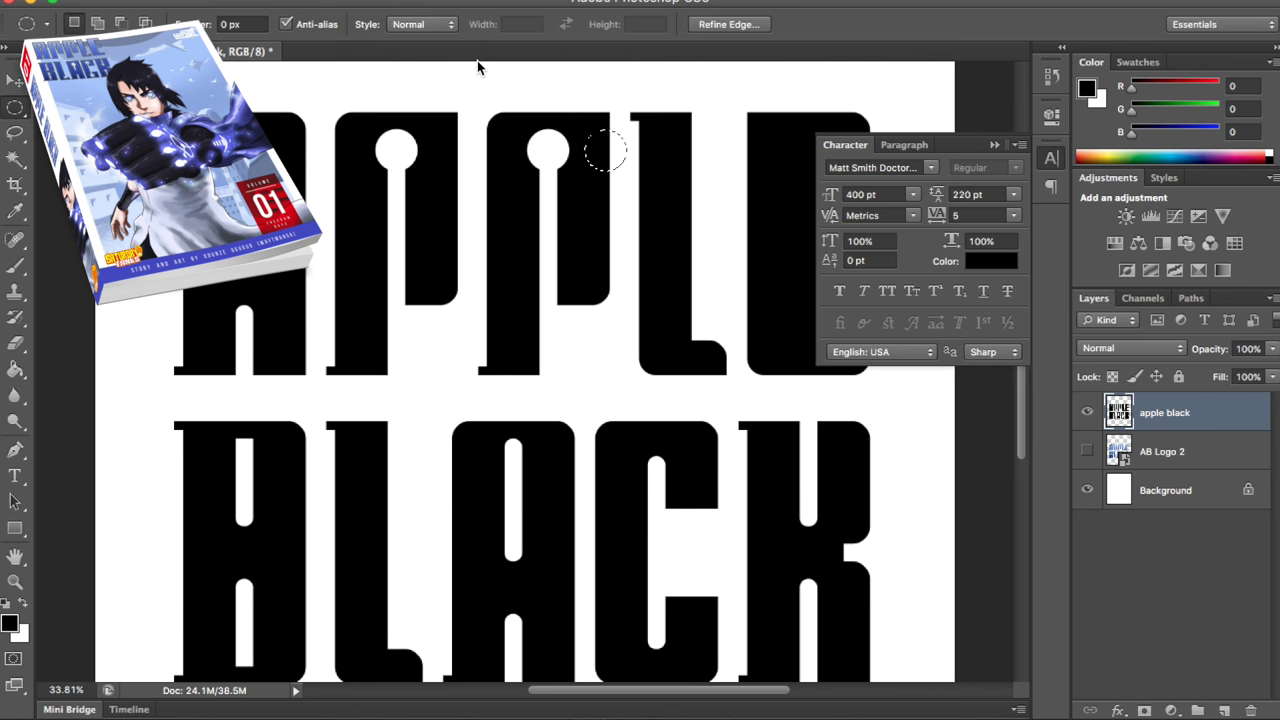
key(shift+Right)
key(shift+Right)
key(shift+Right)
key(shift+Right)
key(shift+Right)
key(shift+Right)
key(shift+Right)
key(shift+Right)
Move the AB Logo 2 layer above the apple black layer and compare it with the lettering, leaving it hidden
double_click(1188, 452)
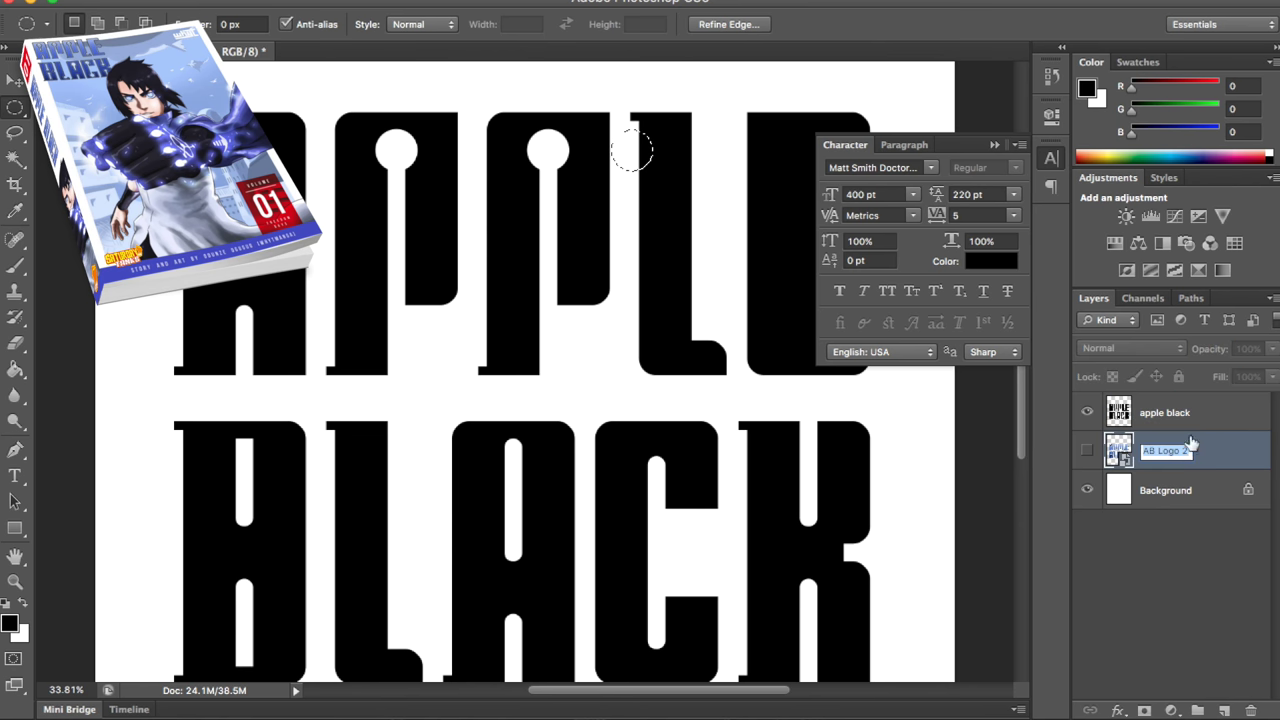
click(1211, 451)
double_click(1215, 421)
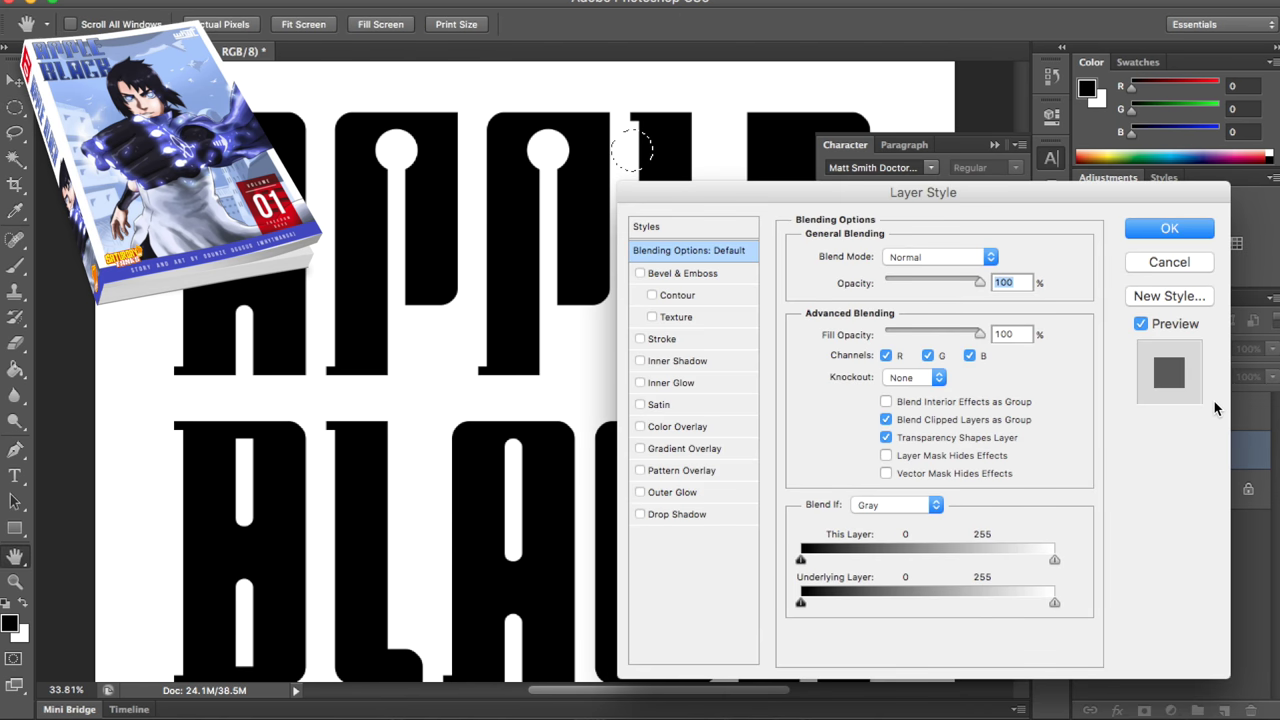
click(1169, 262)
drag(1214, 450, 1216, 410)
click(1088, 414)
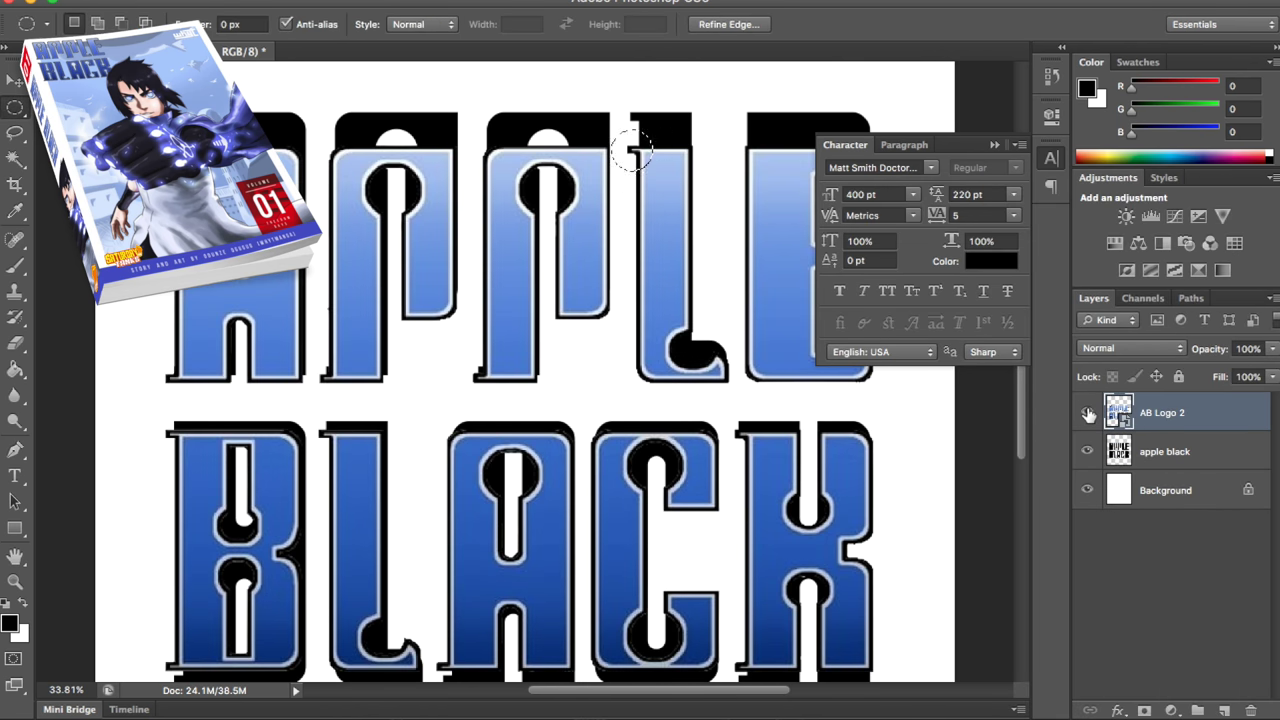
click(1088, 414)
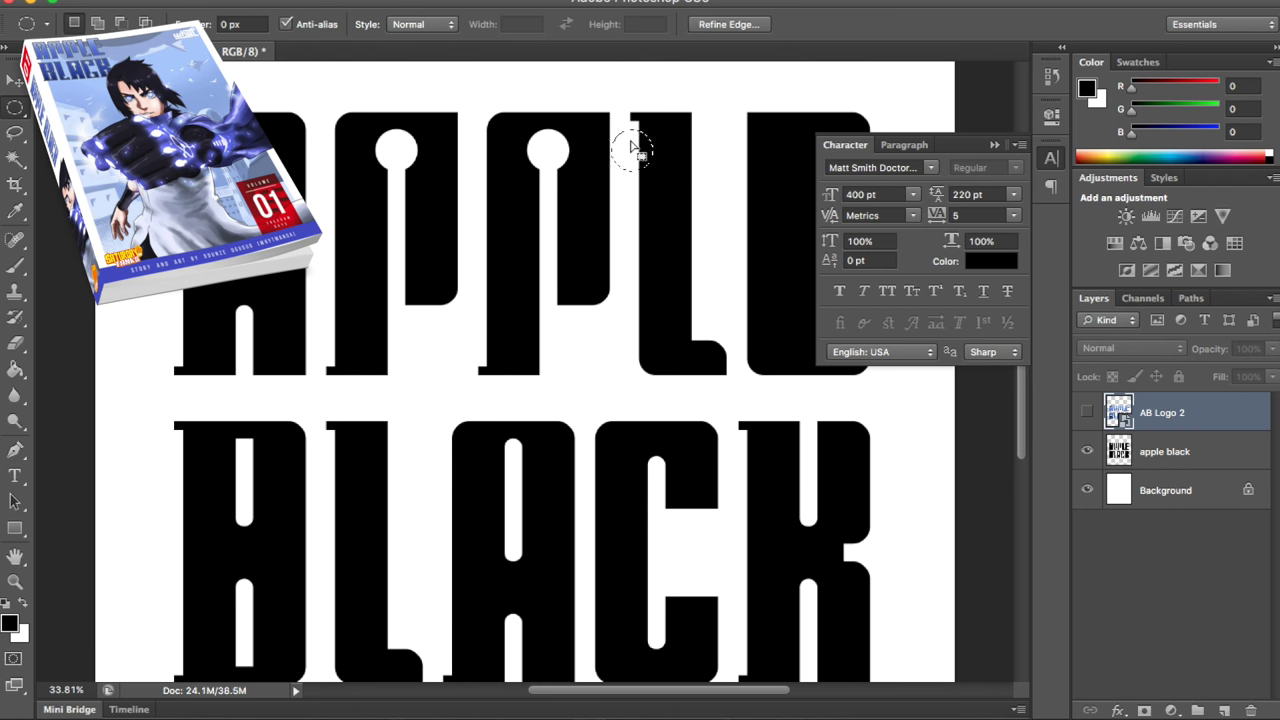
Place the circular selection on the inner corner of APPLE's L, using AB Logo 2 as reference, and delete that circle from the apple black layer
drag(632, 147, 688, 338)
click(1088, 413)
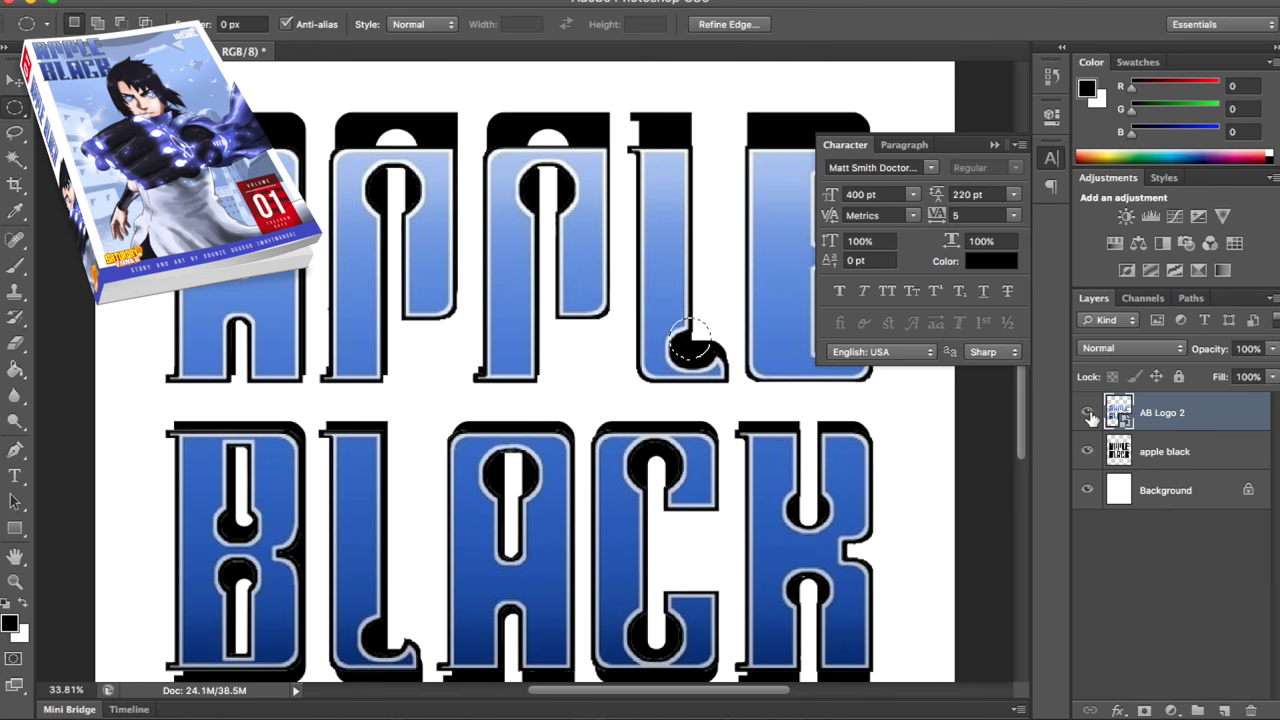
click(1088, 413)
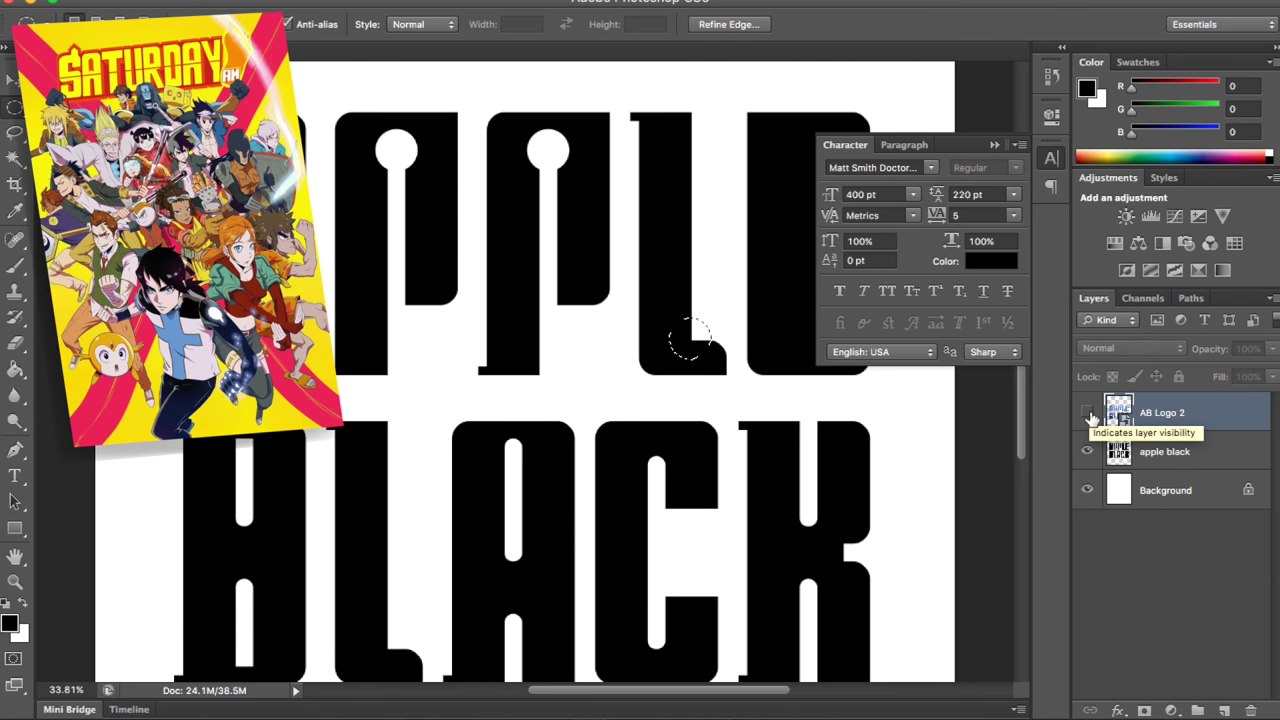
click(1196, 462)
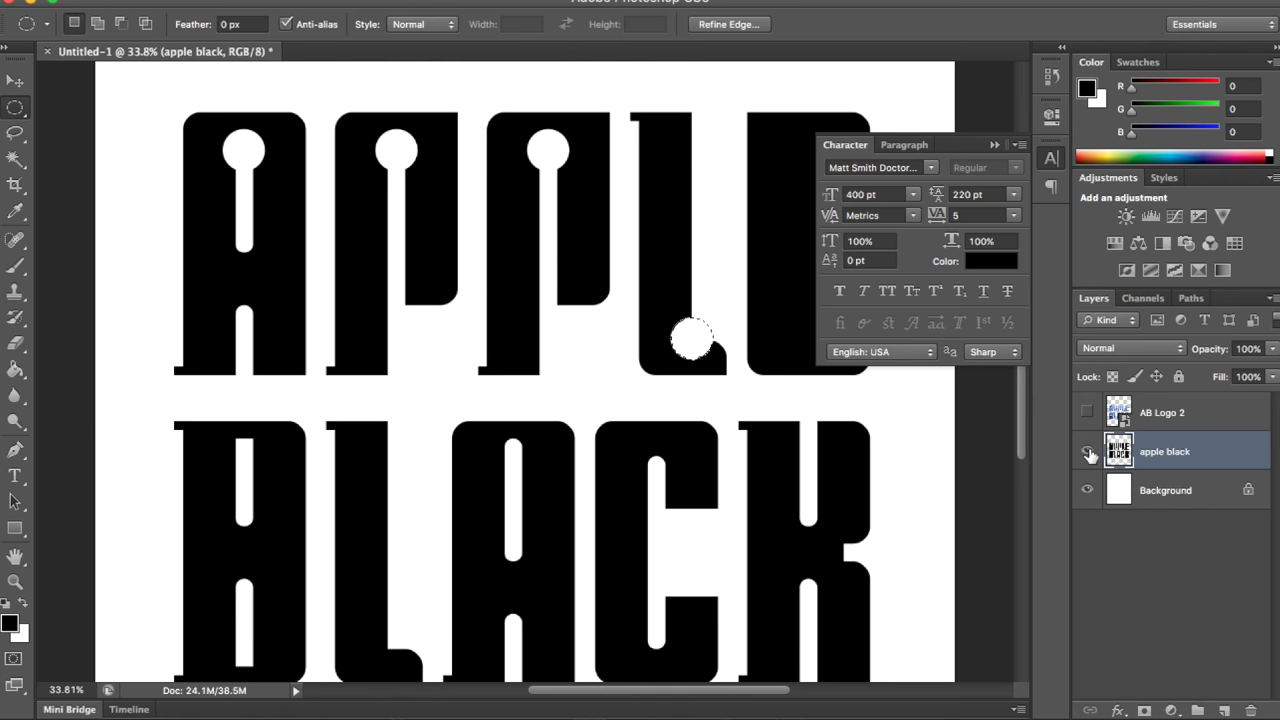
click(1087, 412)
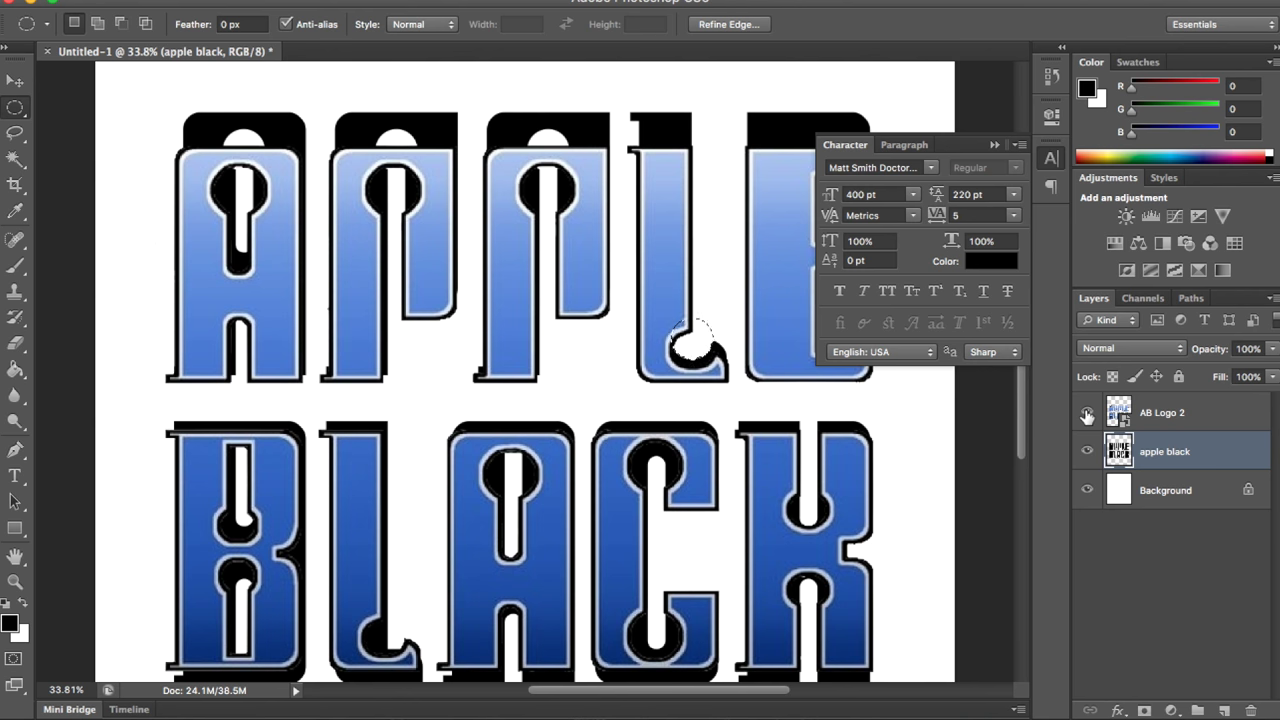
click(1087, 413)
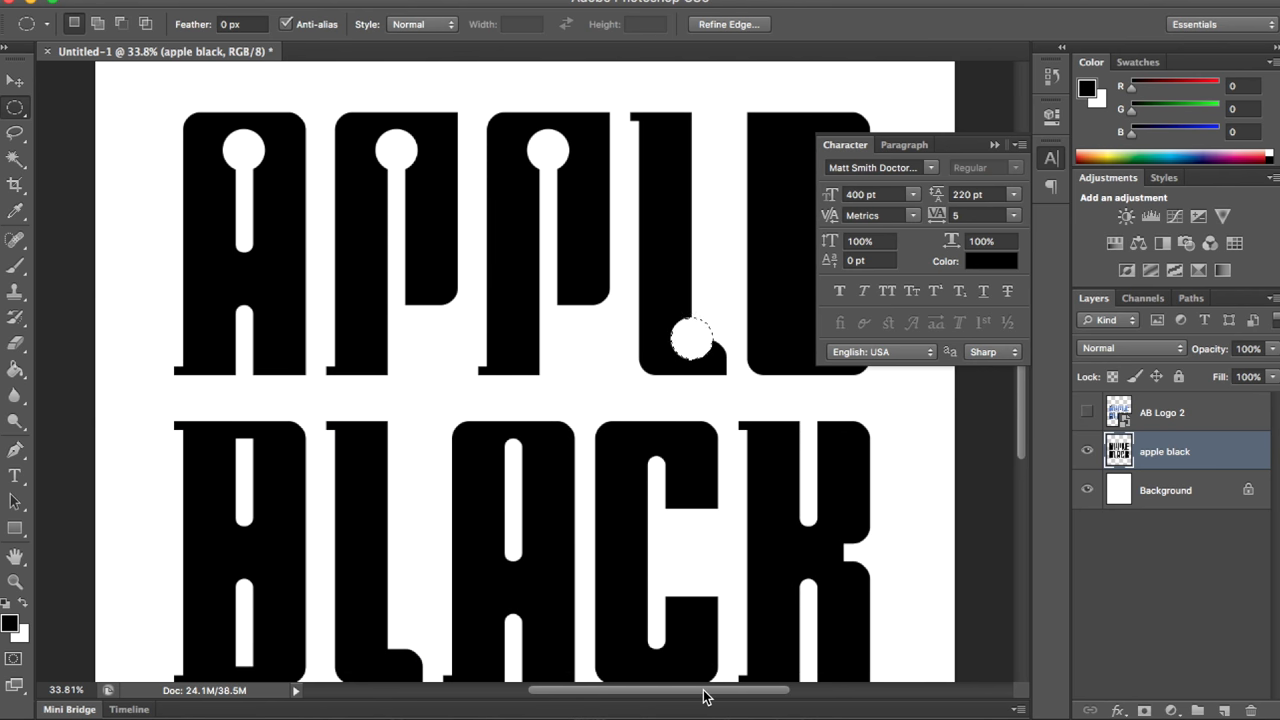
Move the circular selection onto the rounded end of the E's middle bar, checking the placement against AB Logo 2
drag(705, 697, 754, 698)
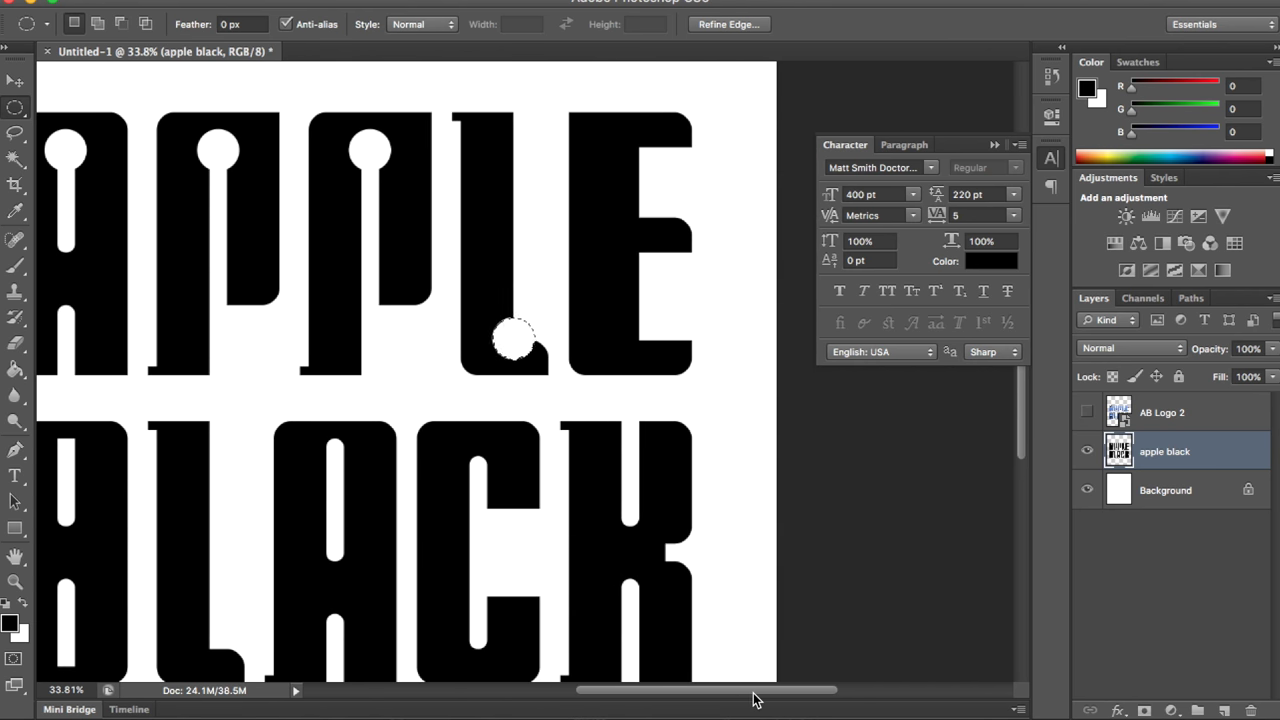
click(1087, 413)
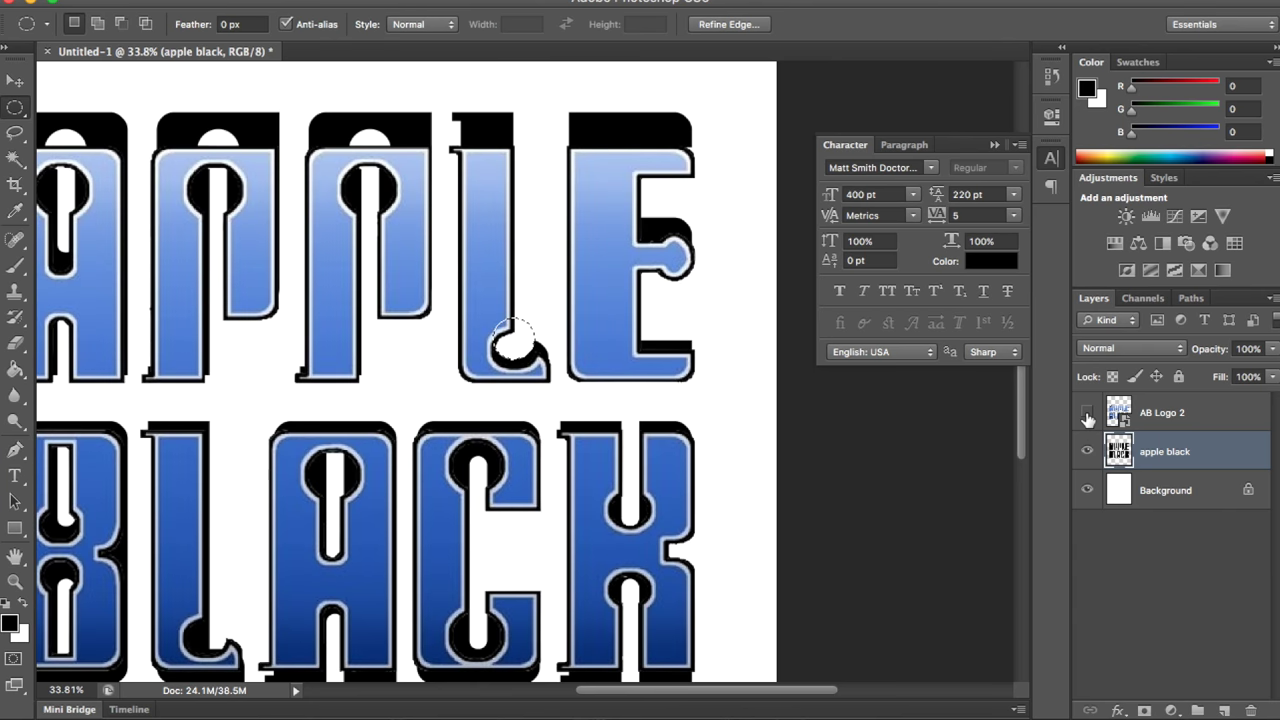
click(1087, 413)
drag(517, 340, 675, 241)
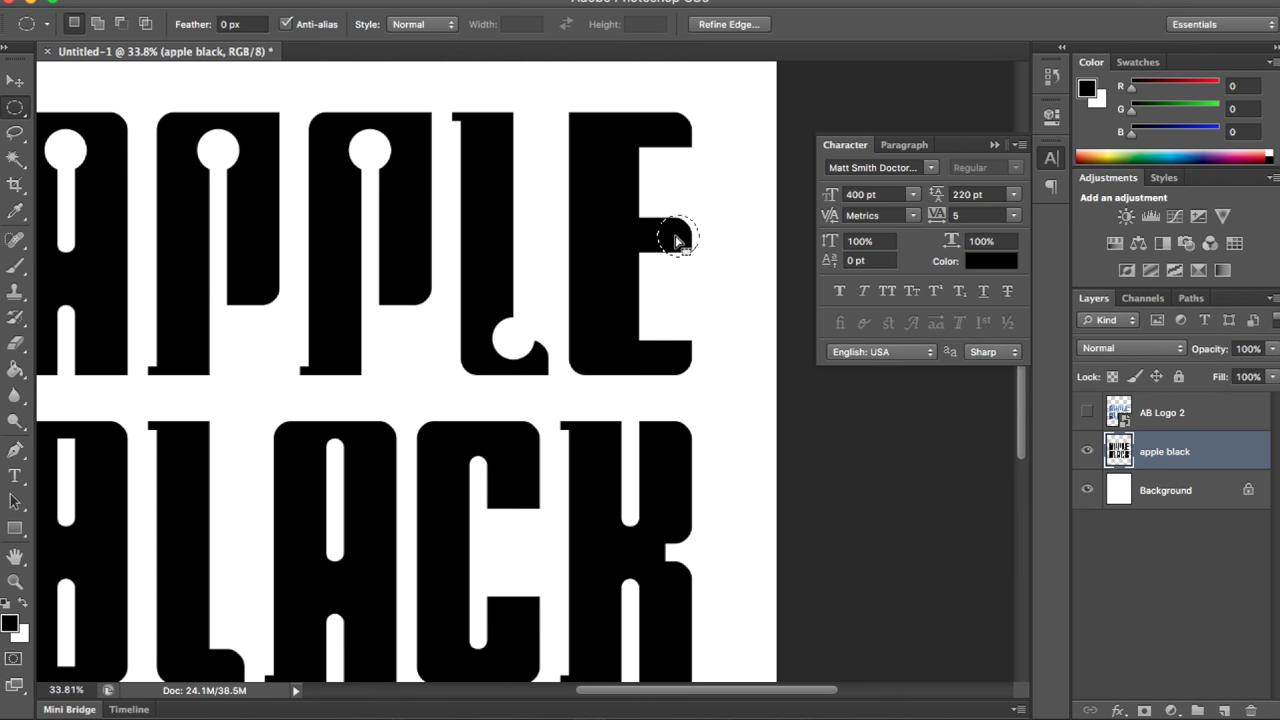
click(1087, 413)
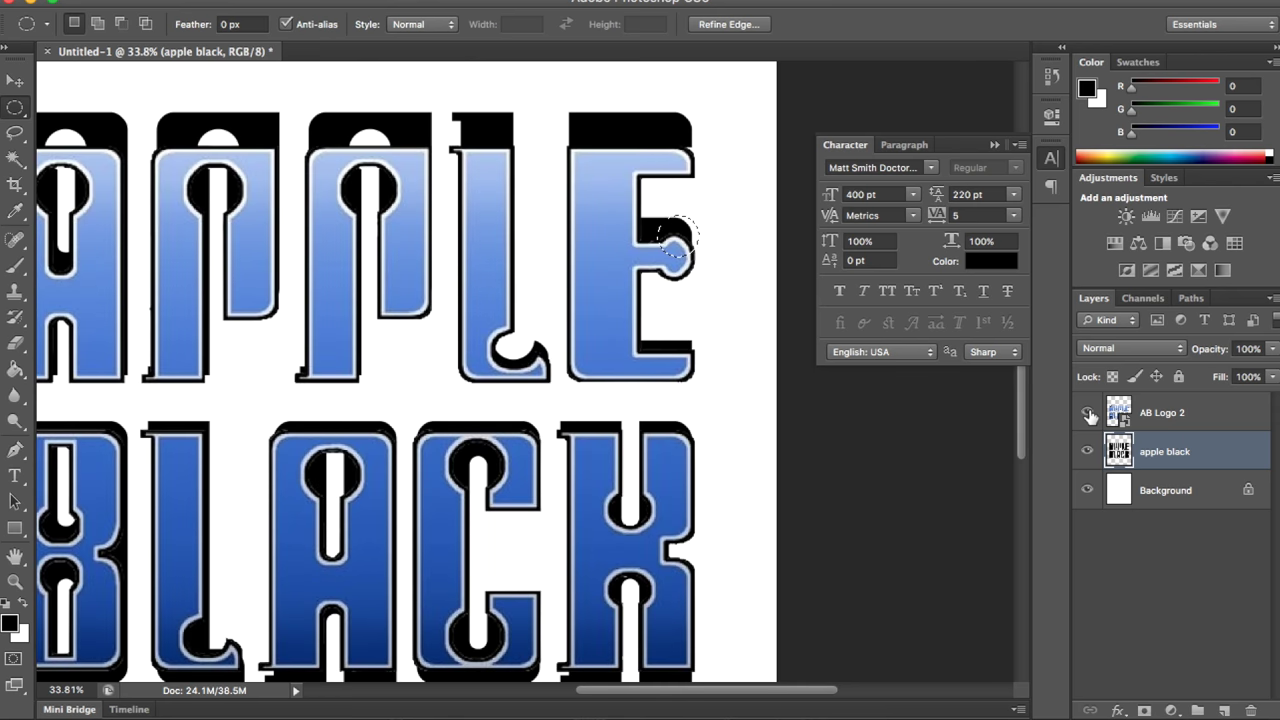
click(1088, 413)
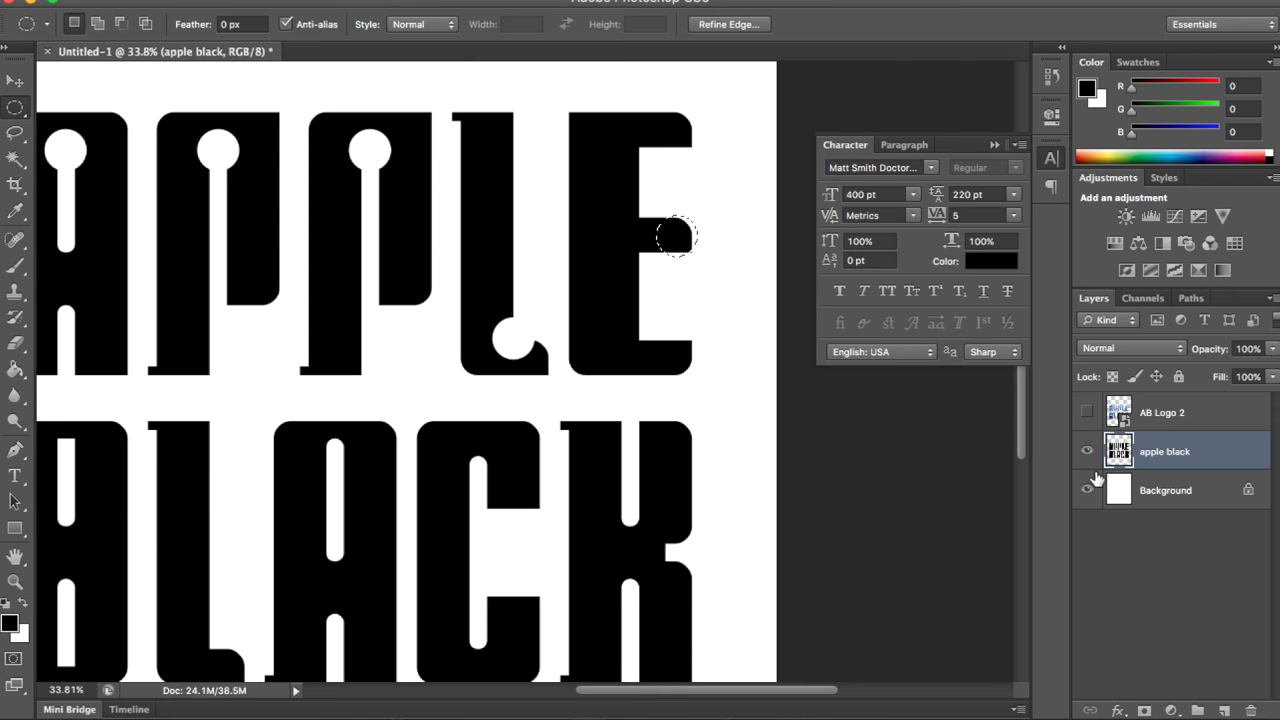
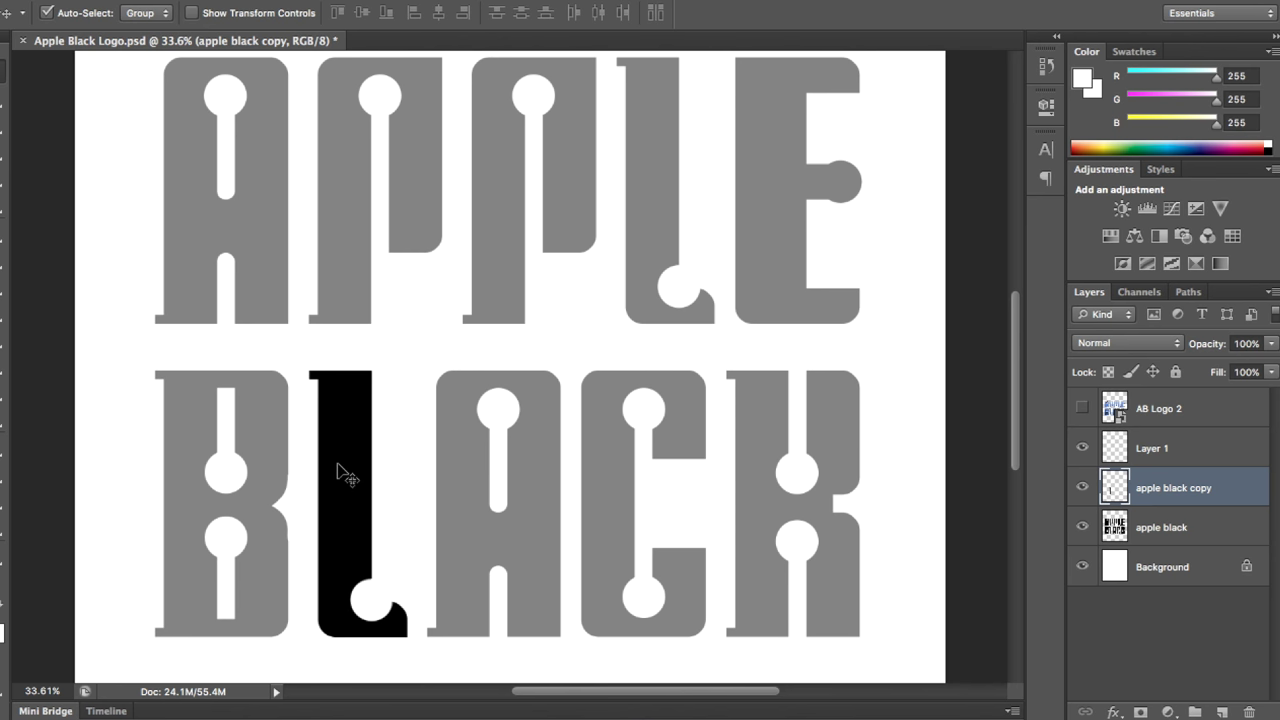
Set the apple black layer's opacity to 100%
click(1200, 520)
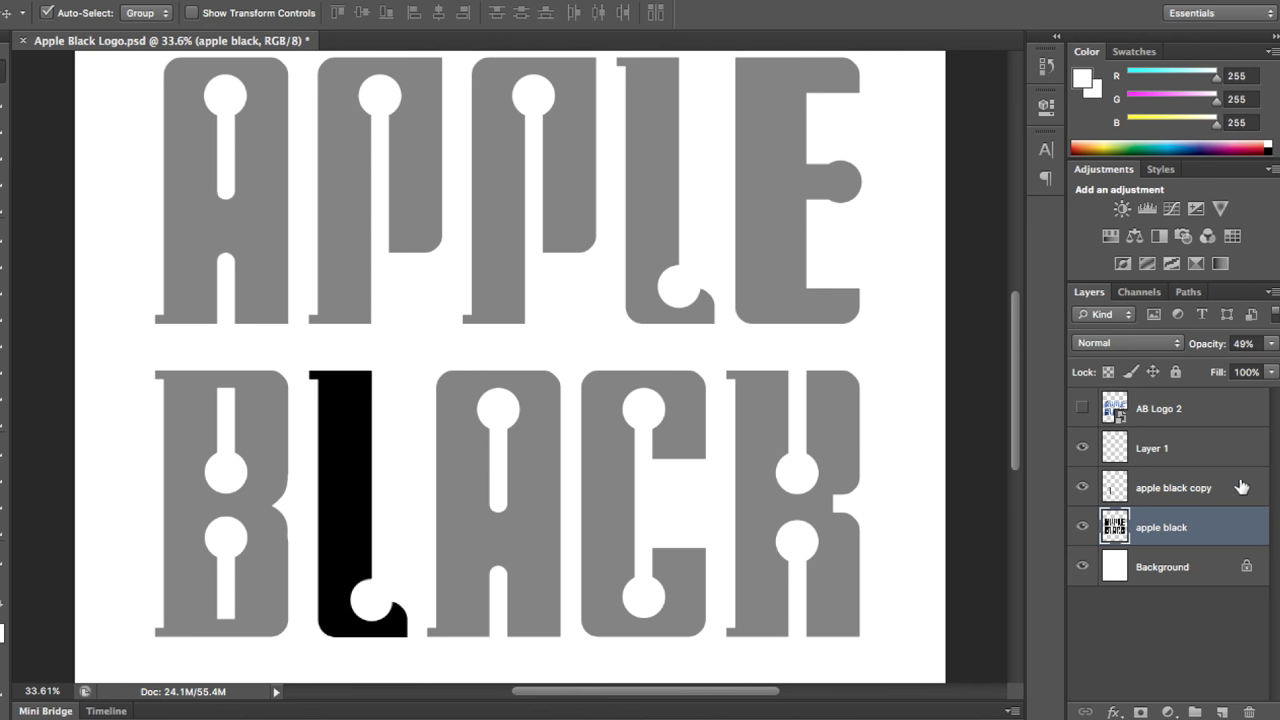
click(1272, 345)
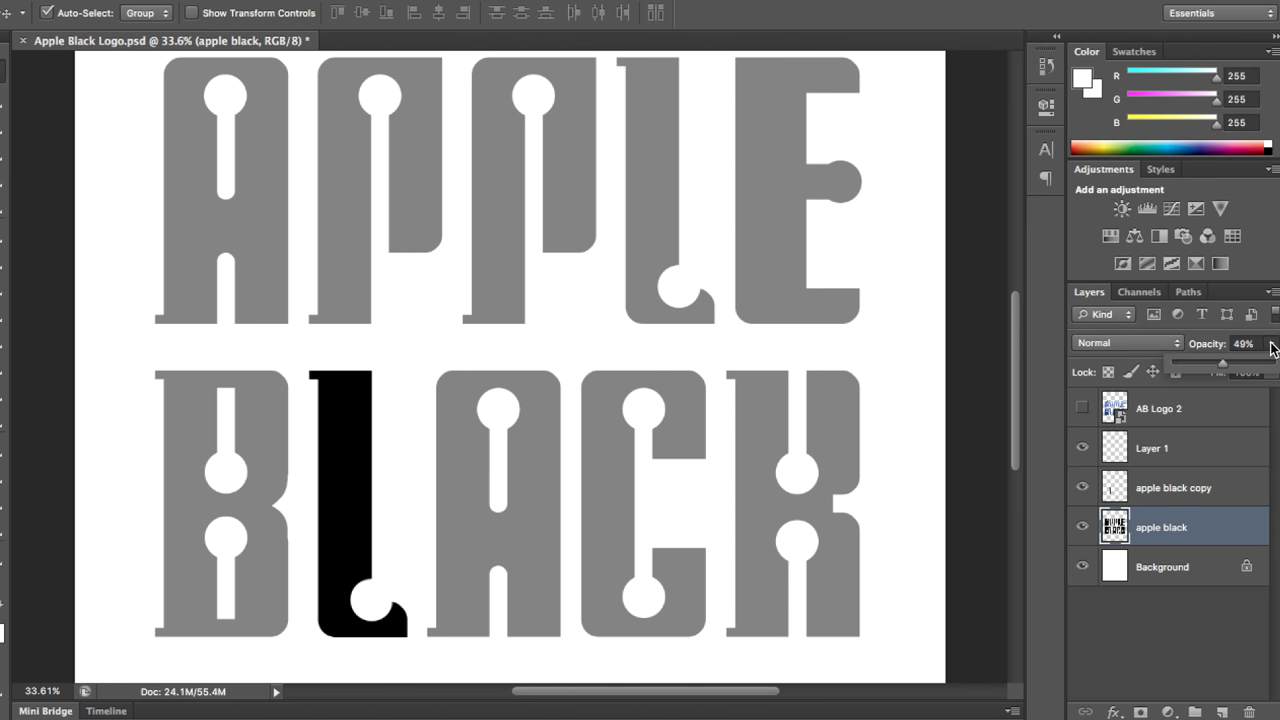
drag(1228, 366, 1272, 364)
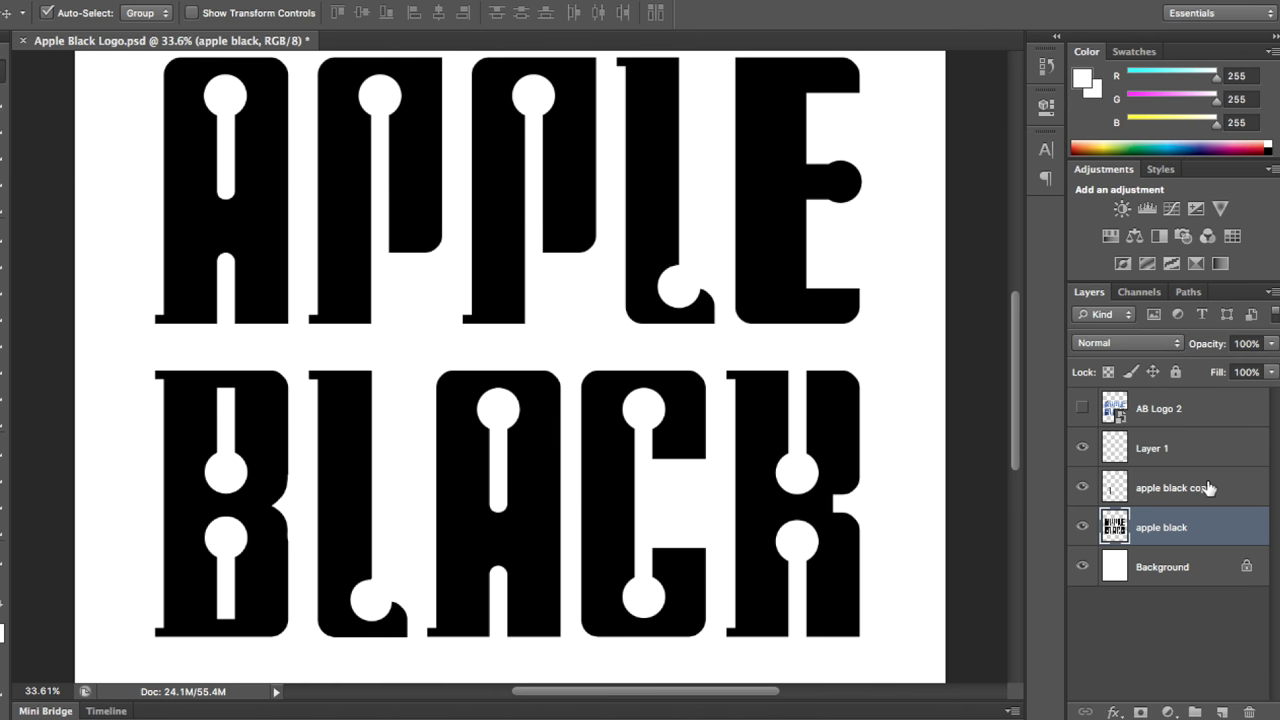
Select BLACK's L on the apple black copy layer with the Magic Wand while apple black is hidden, and show apple black again
click(1210, 488)
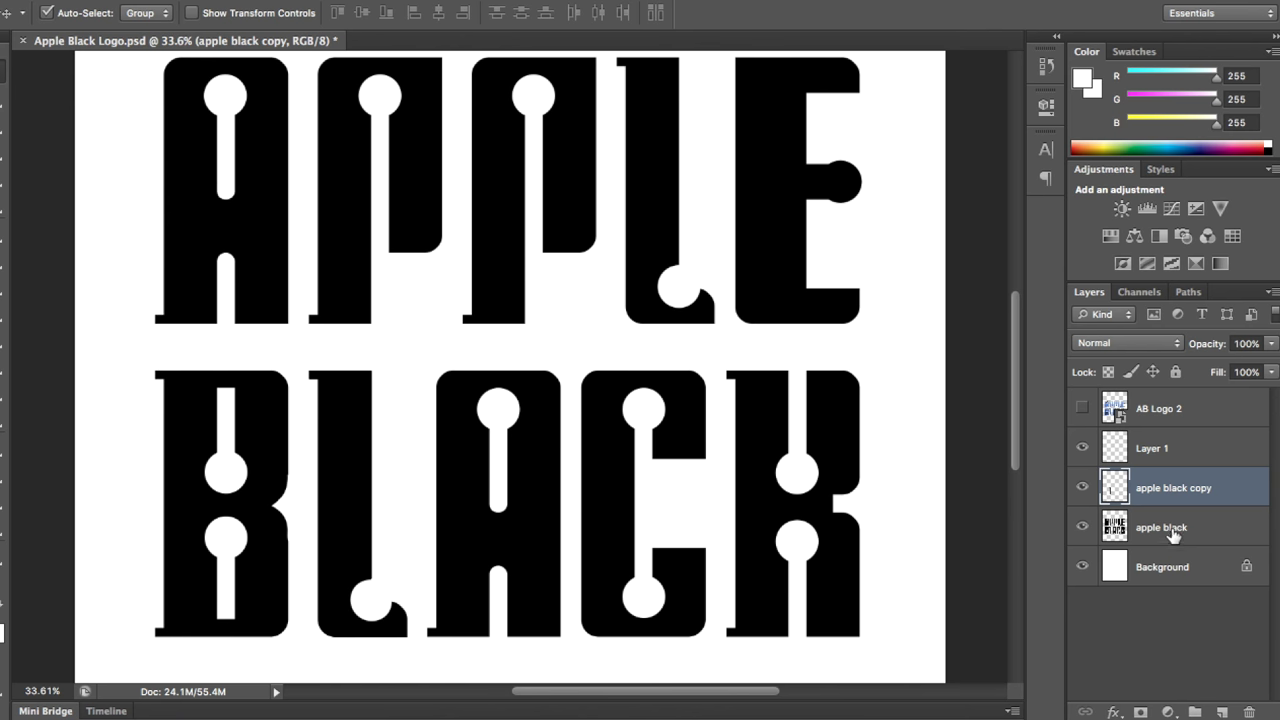
key(w)
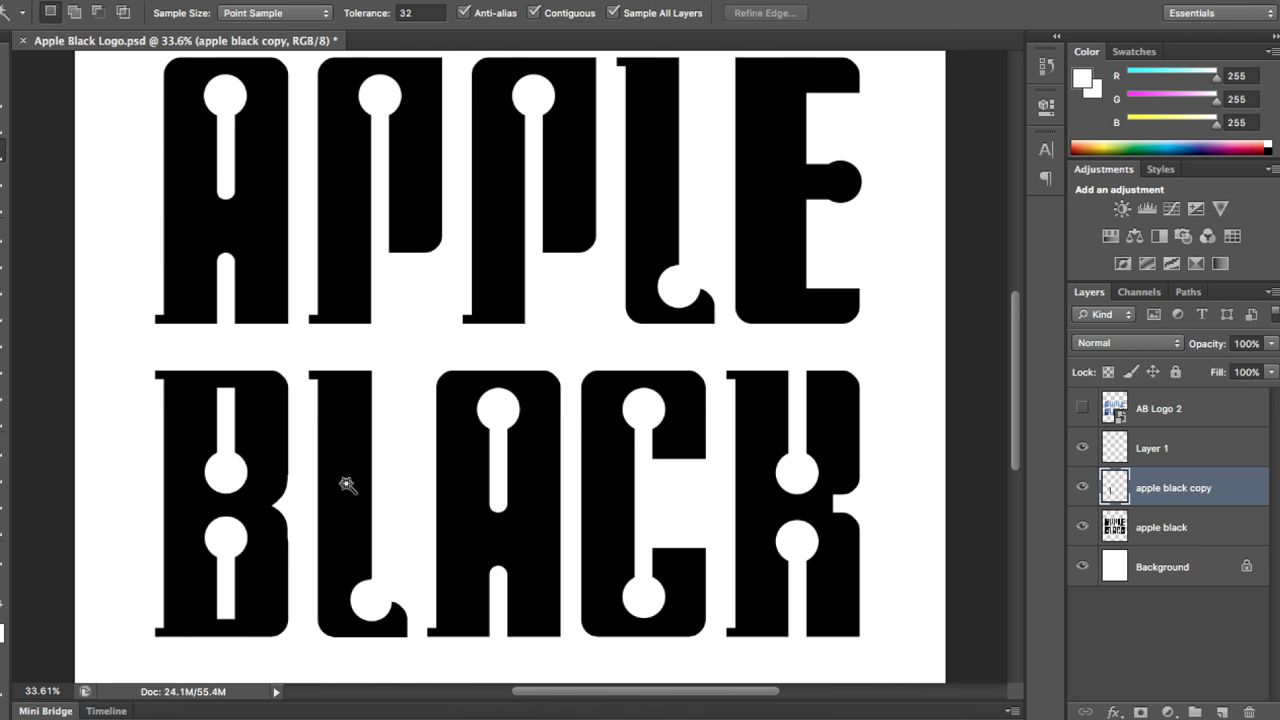
click(1081, 528)
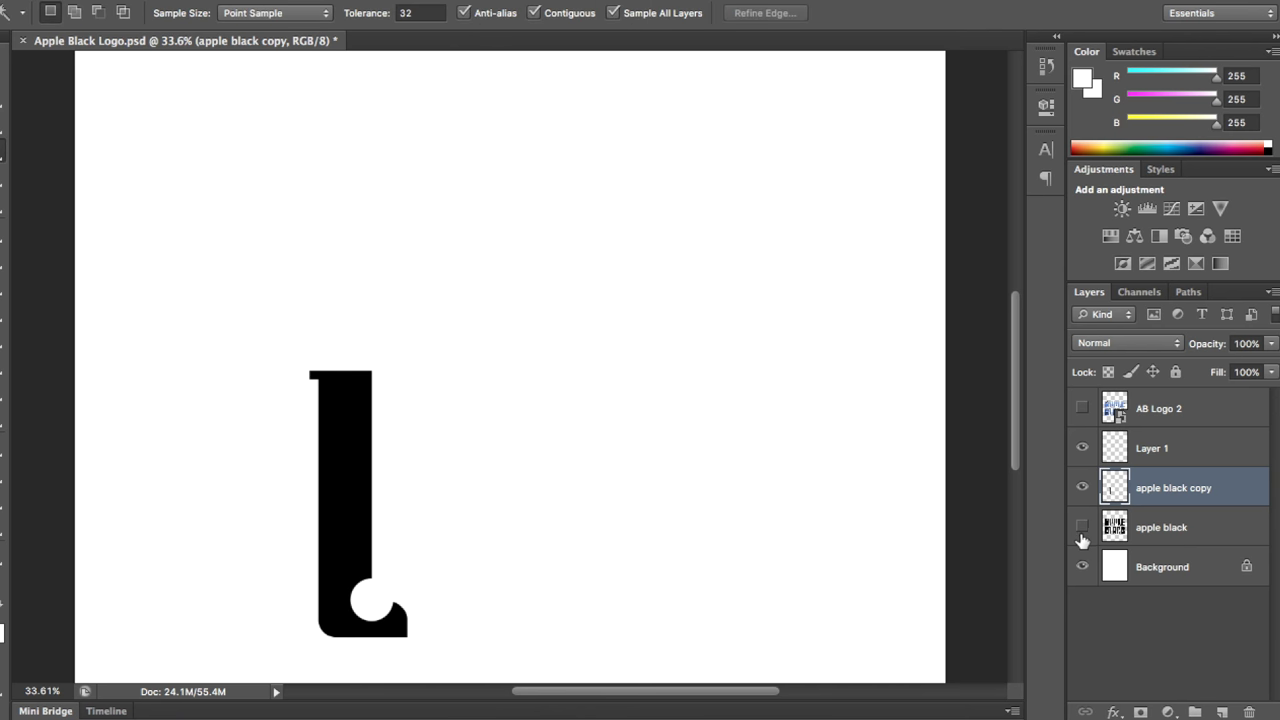
click(347, 451)
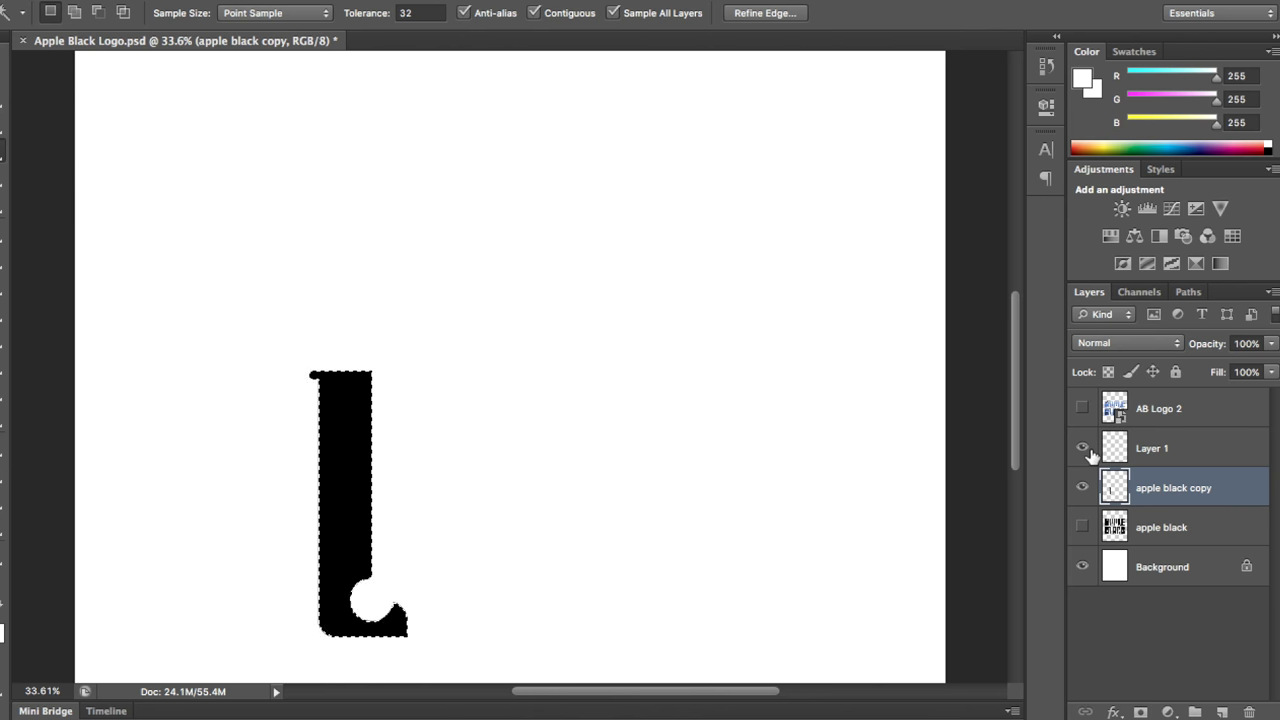
click(1081, 527)
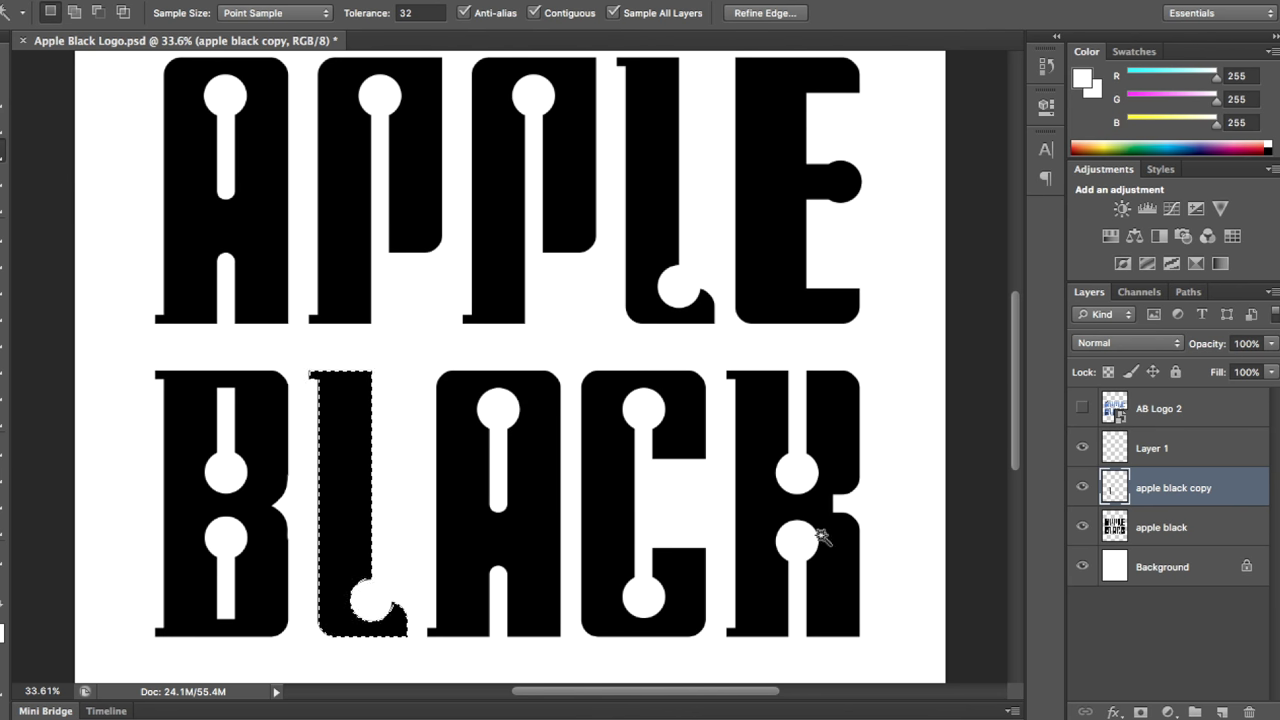
Add all the remaining letters of APPLE BLACK from the apple black layer to the selection
click(1170, 529)
shift+click(459, 534)
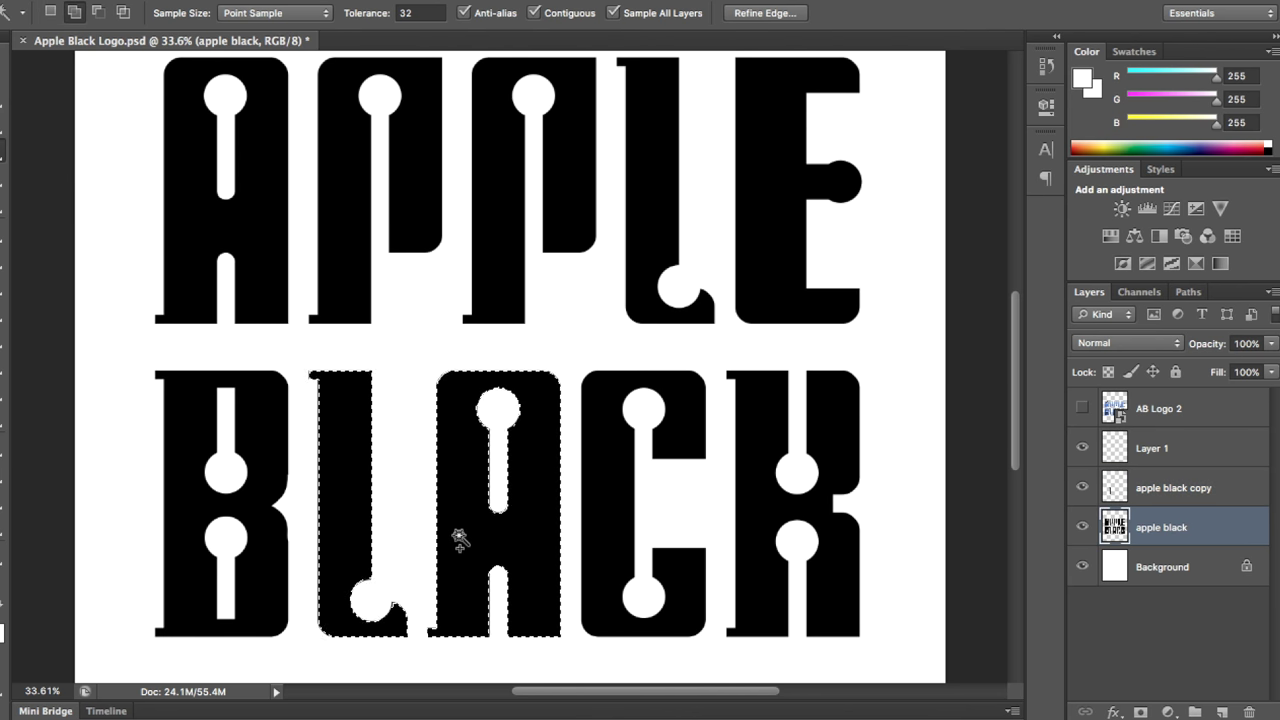
shift+click(266, 528)
shift+click(271, 287)
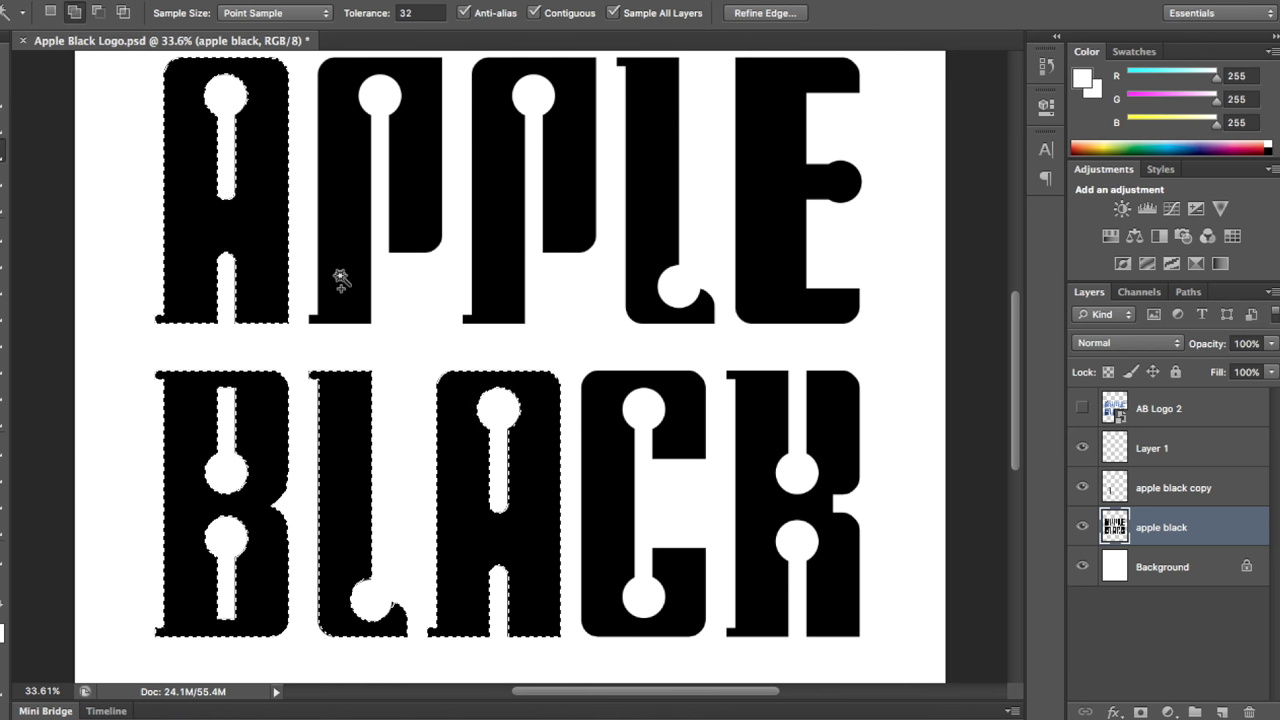
shift+click(337, 277)
shift+click(474, 243)
shift+click(658, 268)
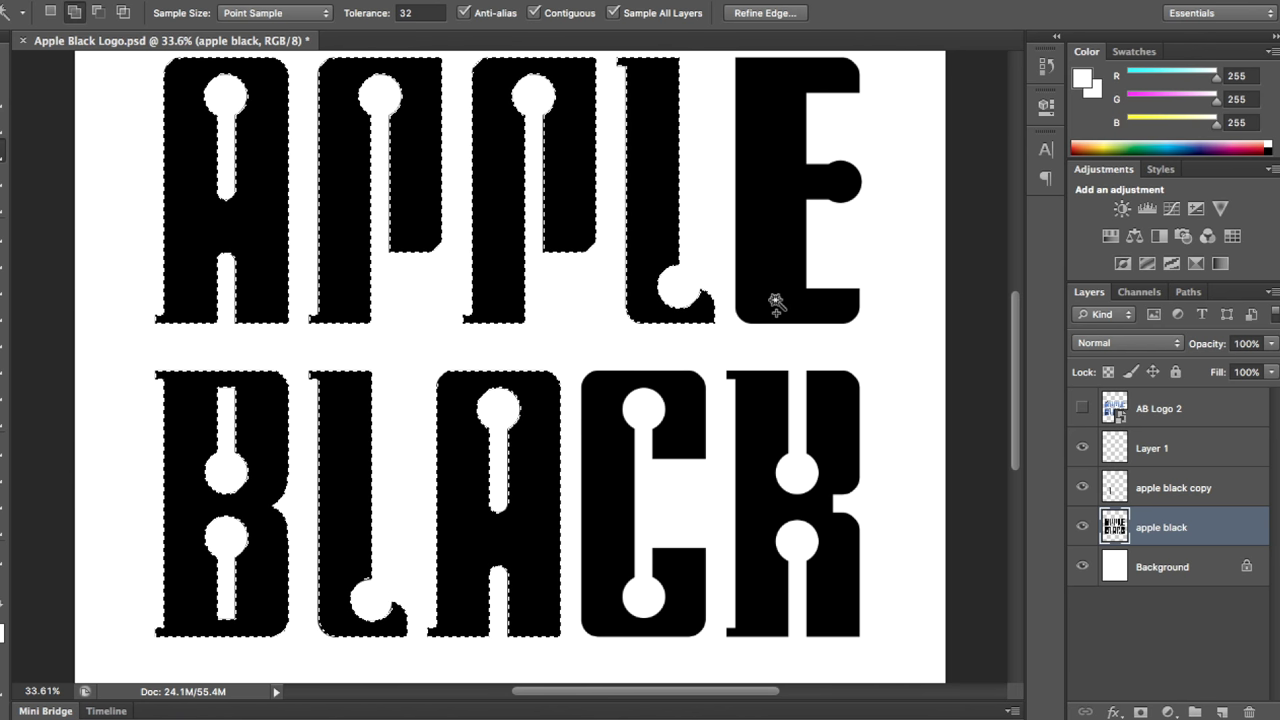
shift+click(771, 300)
shift+click(768, 464)
shift+click(698, 446)
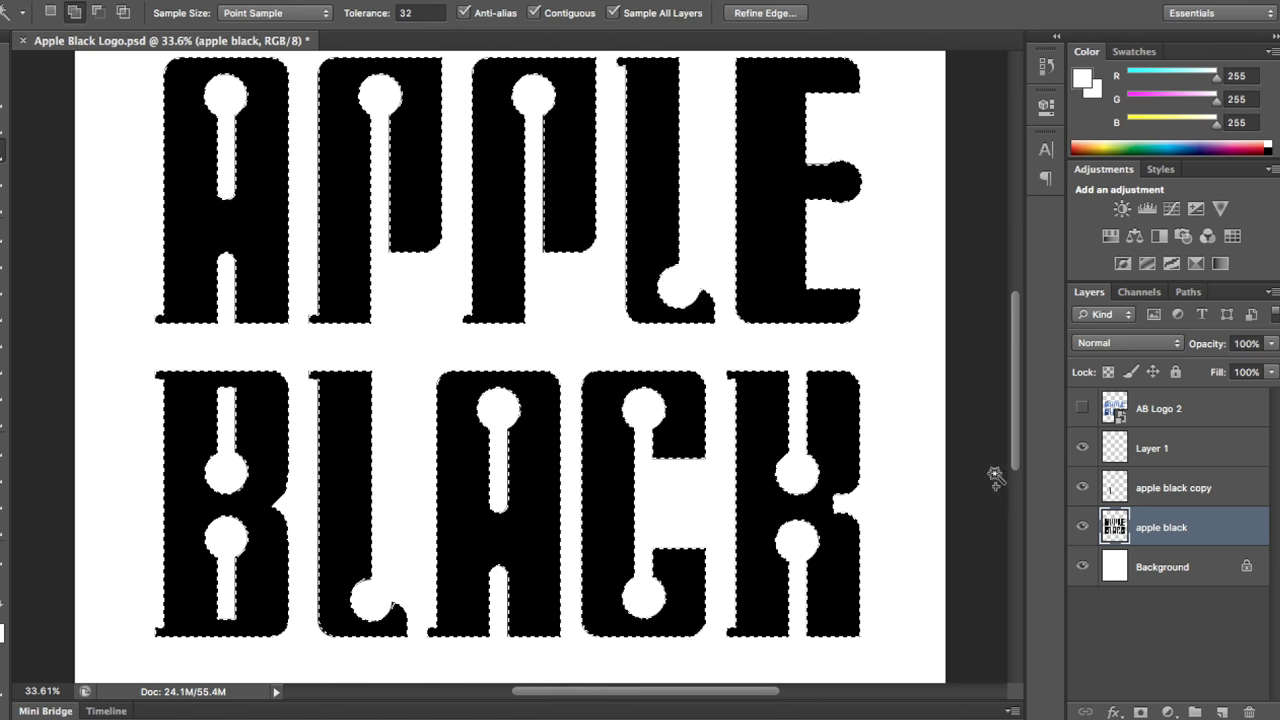
Rename Layer 1 as white
click(1155, 450)
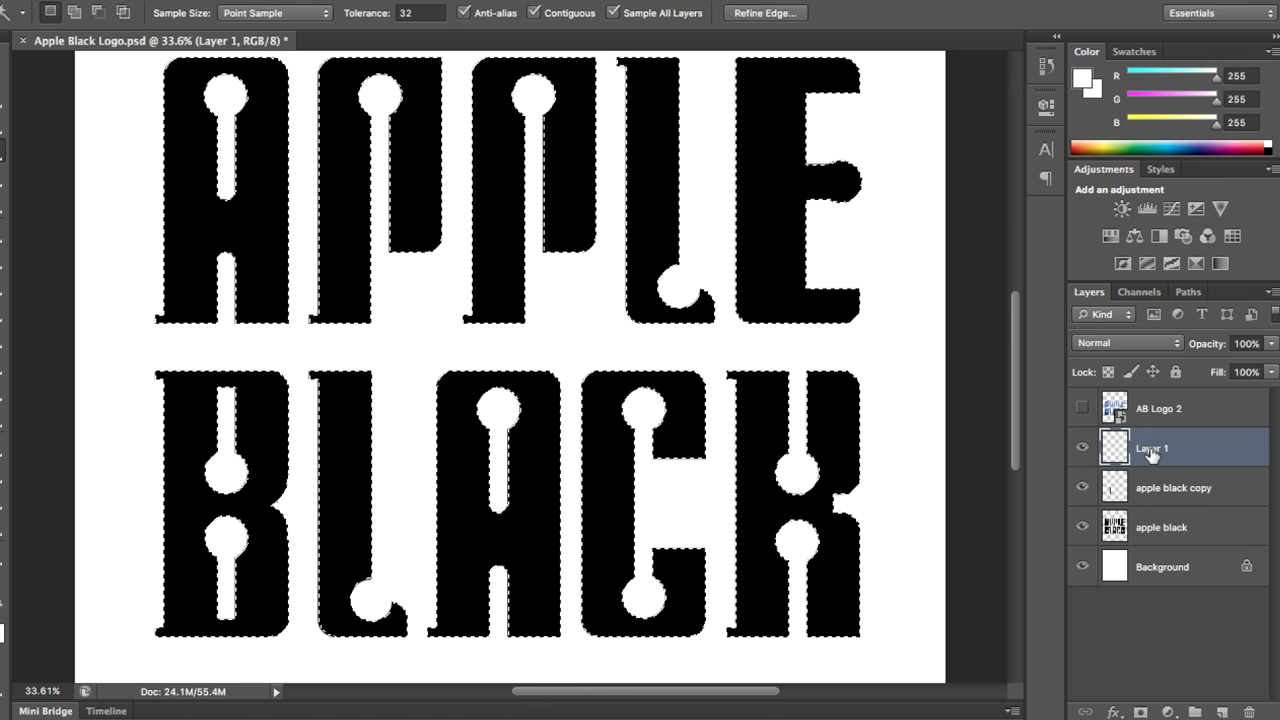
double_click(1155, 450)
text(white)
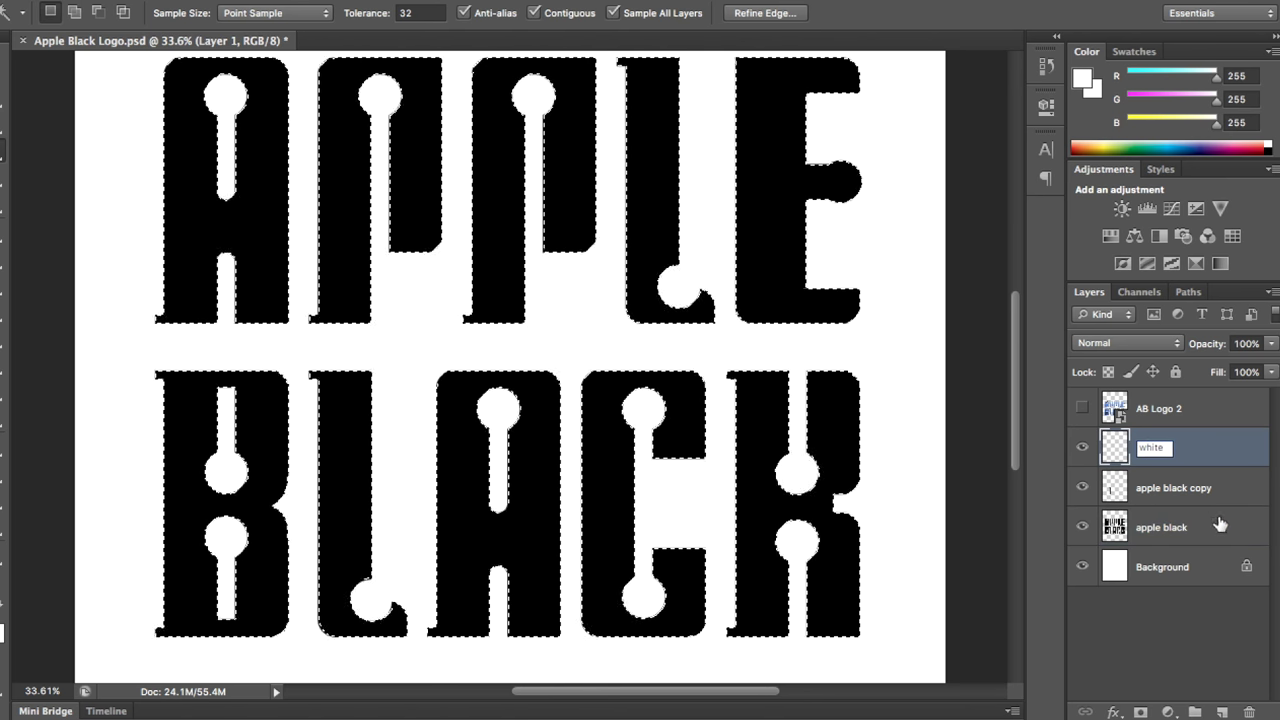
key(Return)
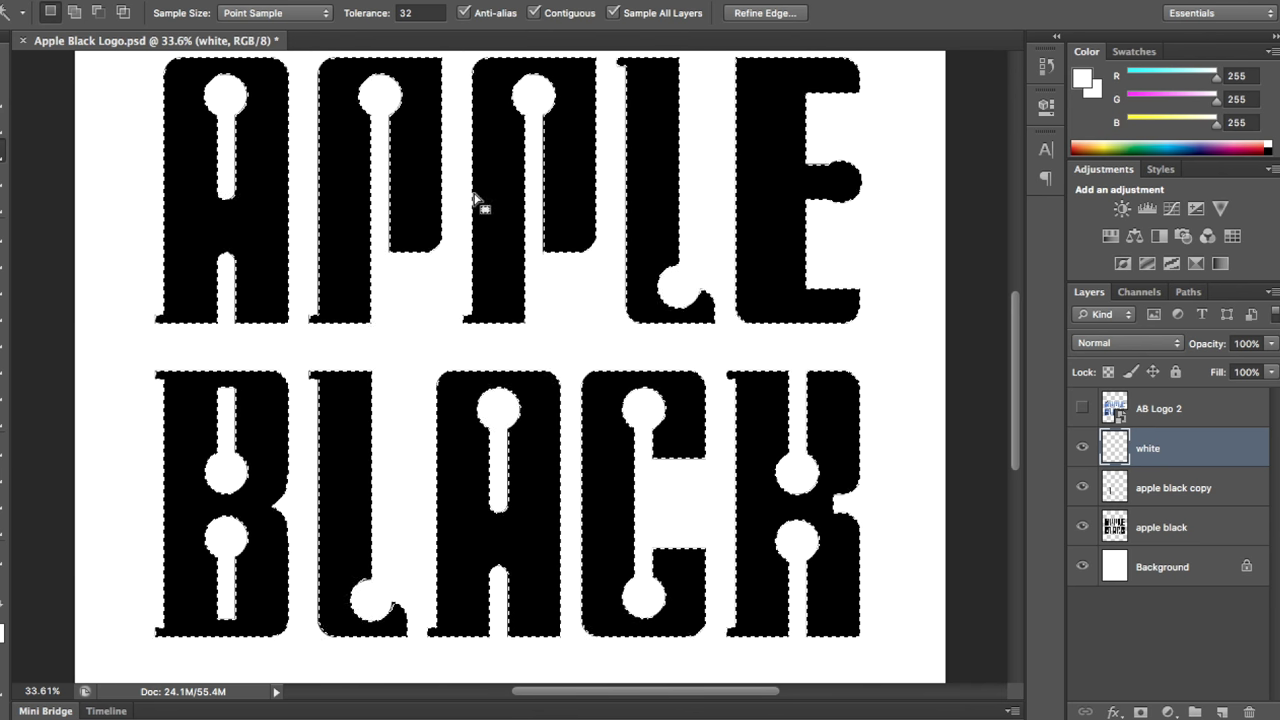
Contract the lettering selection by 10 pixels
click(385, 0)
mouse_move(464, 201)
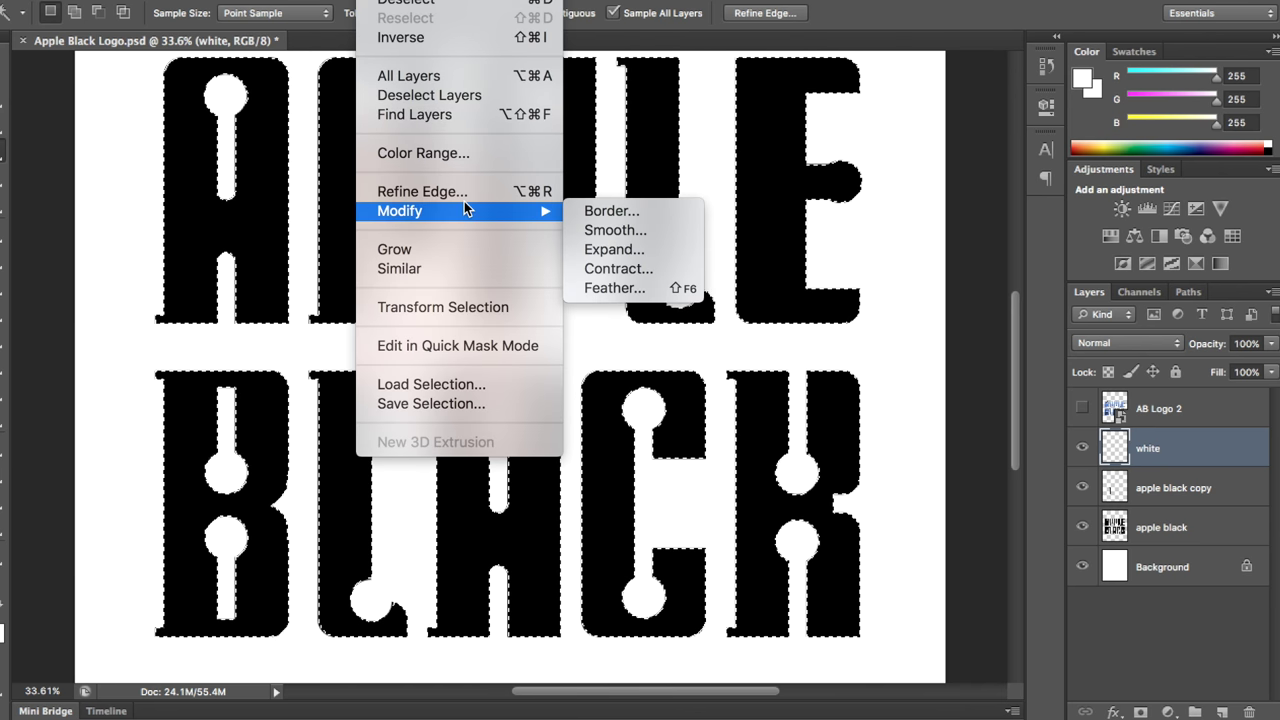
click(603, 268)
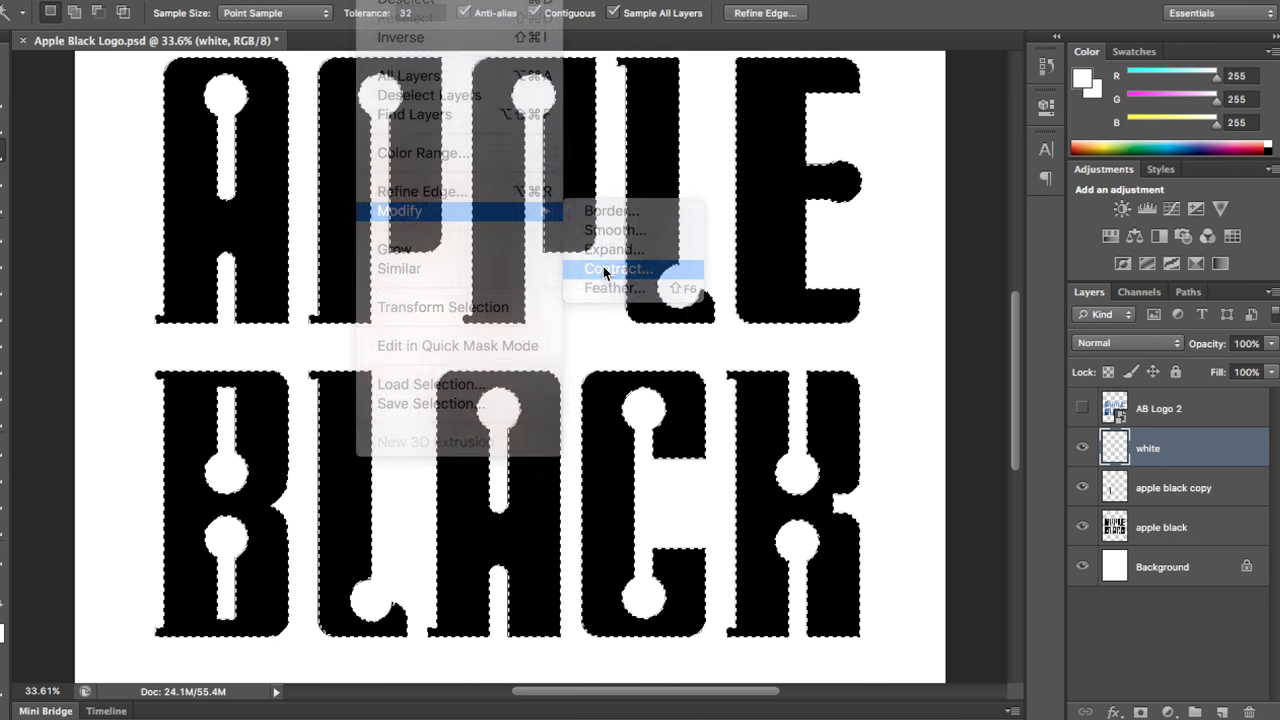
text(10)
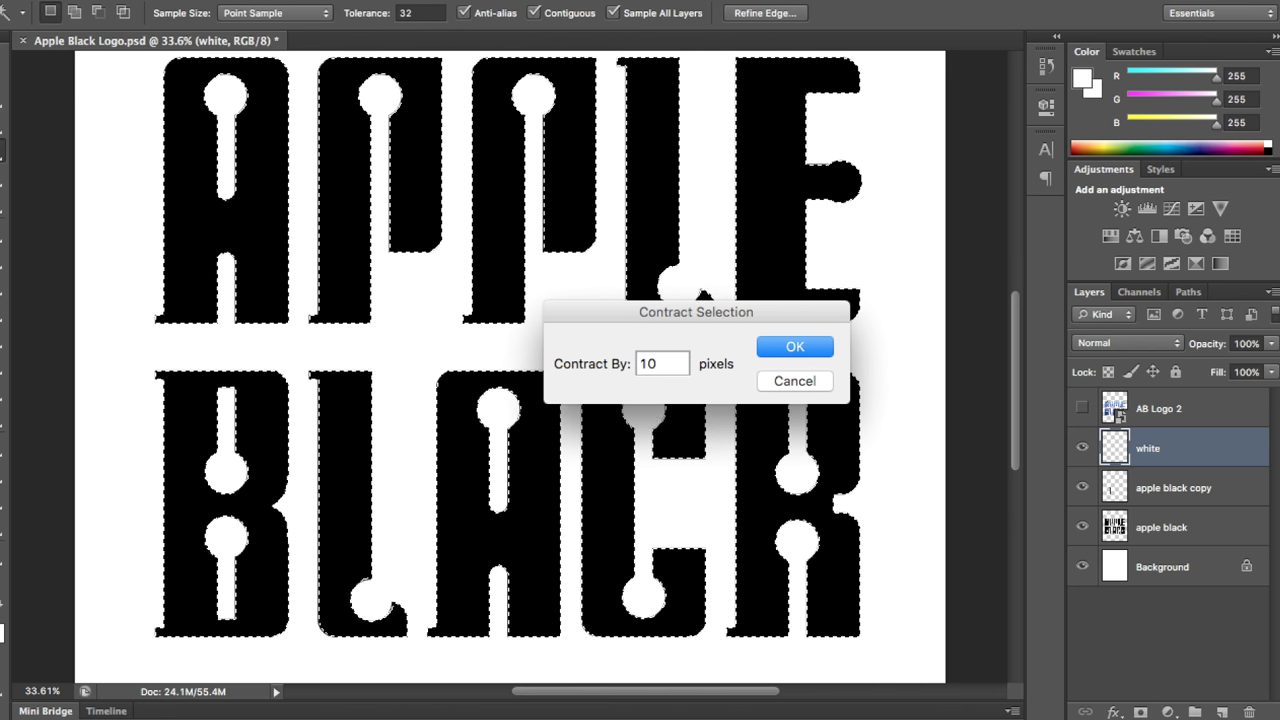
click(784, 345)
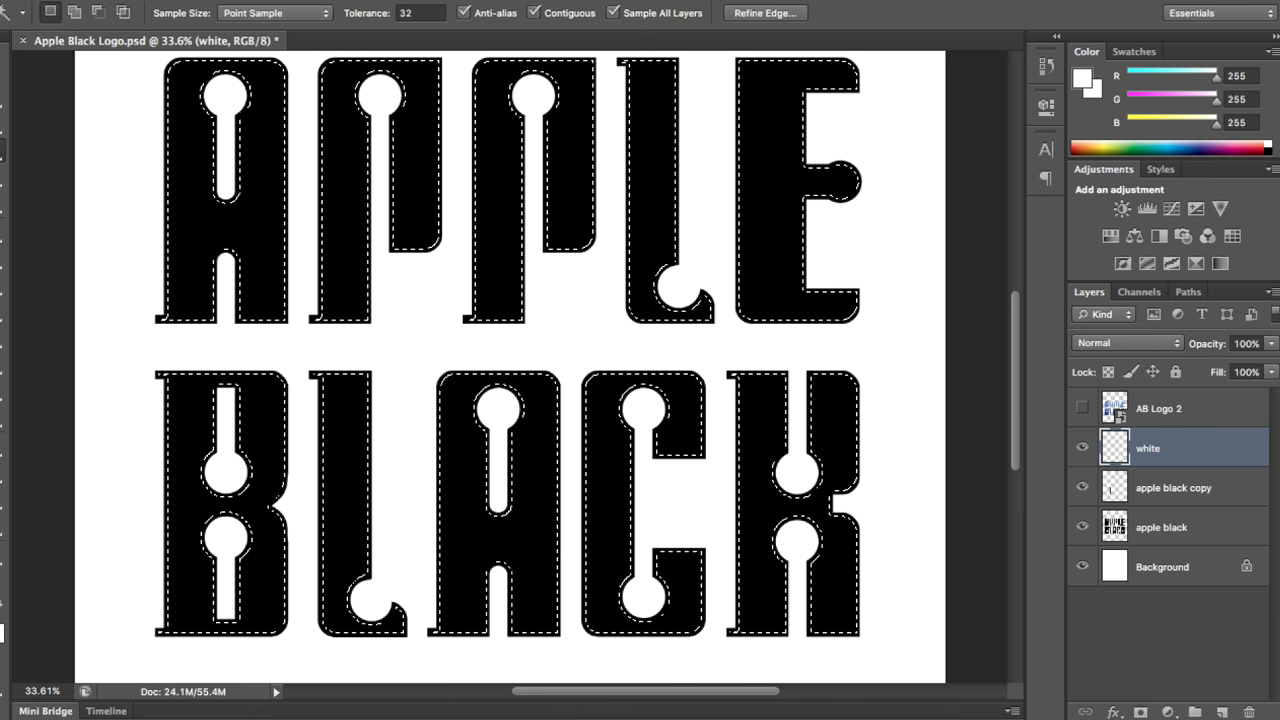
Fill the contracted lettering selection with white on the white layer
click(165, 0)
click(203, 289)
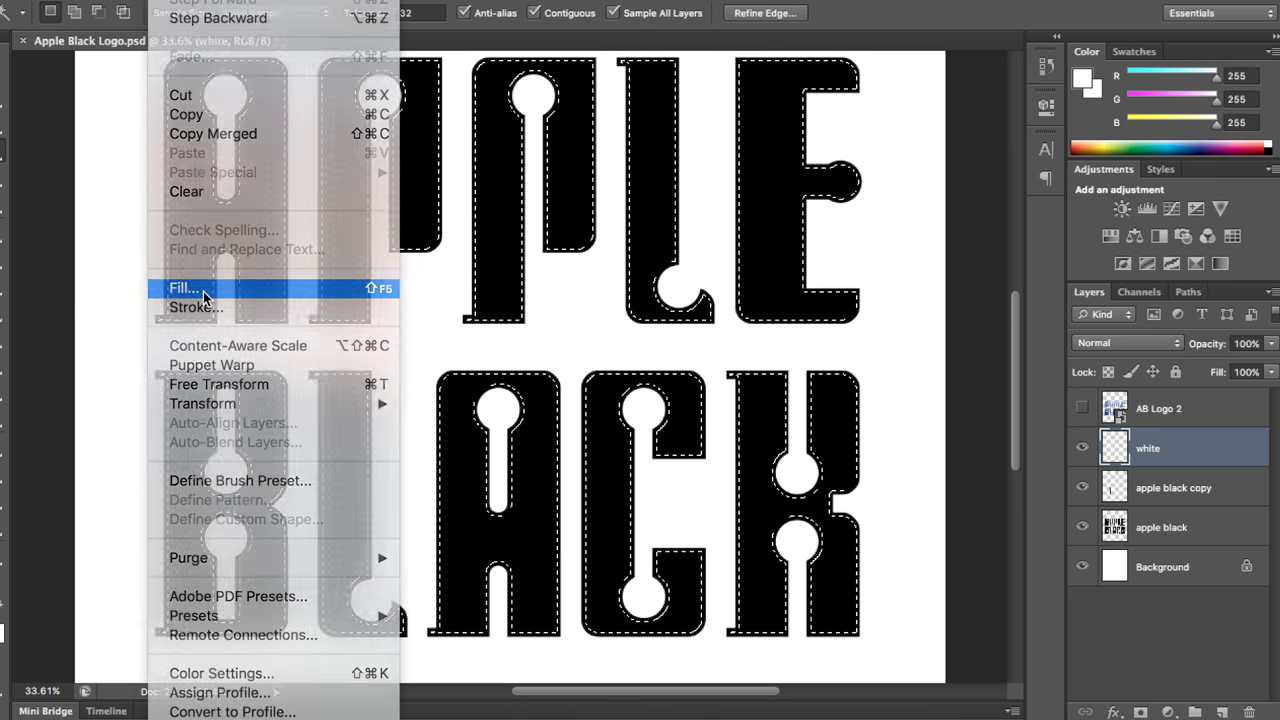
click(748, 137)
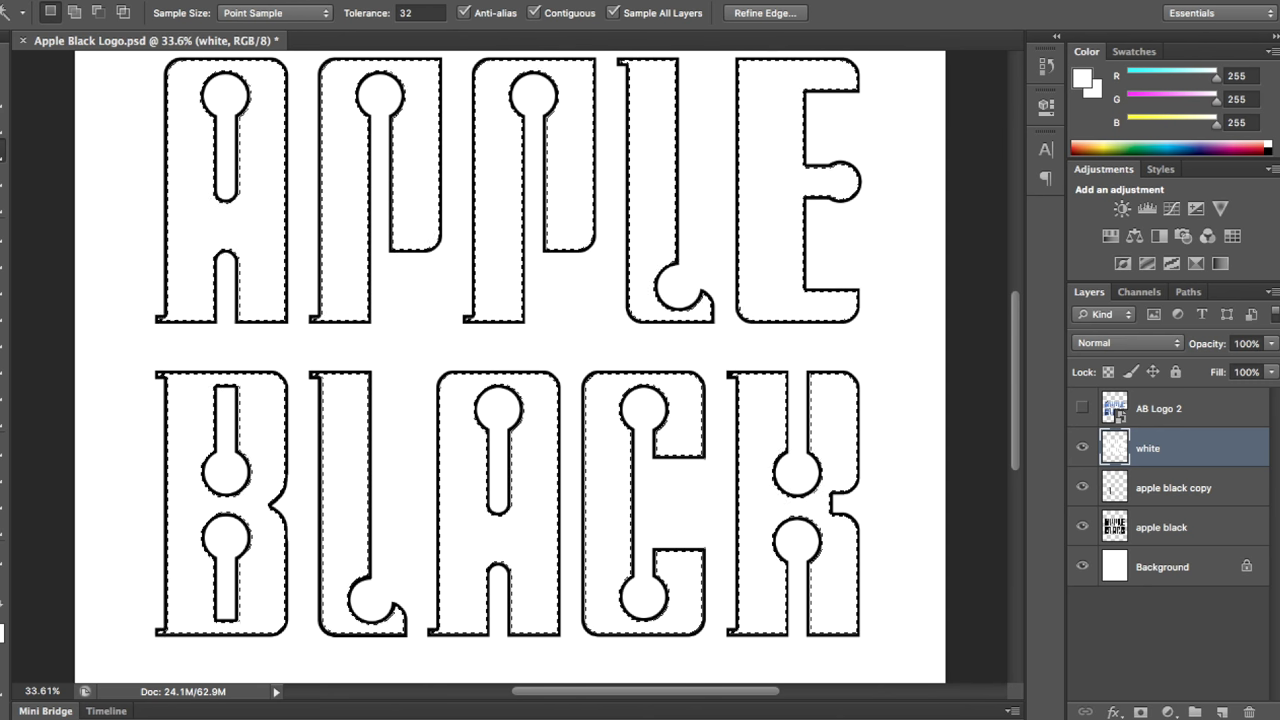
Contract the lettering selection by a further 7 pixels
click(380, 0)
mouse_move(530, 208)
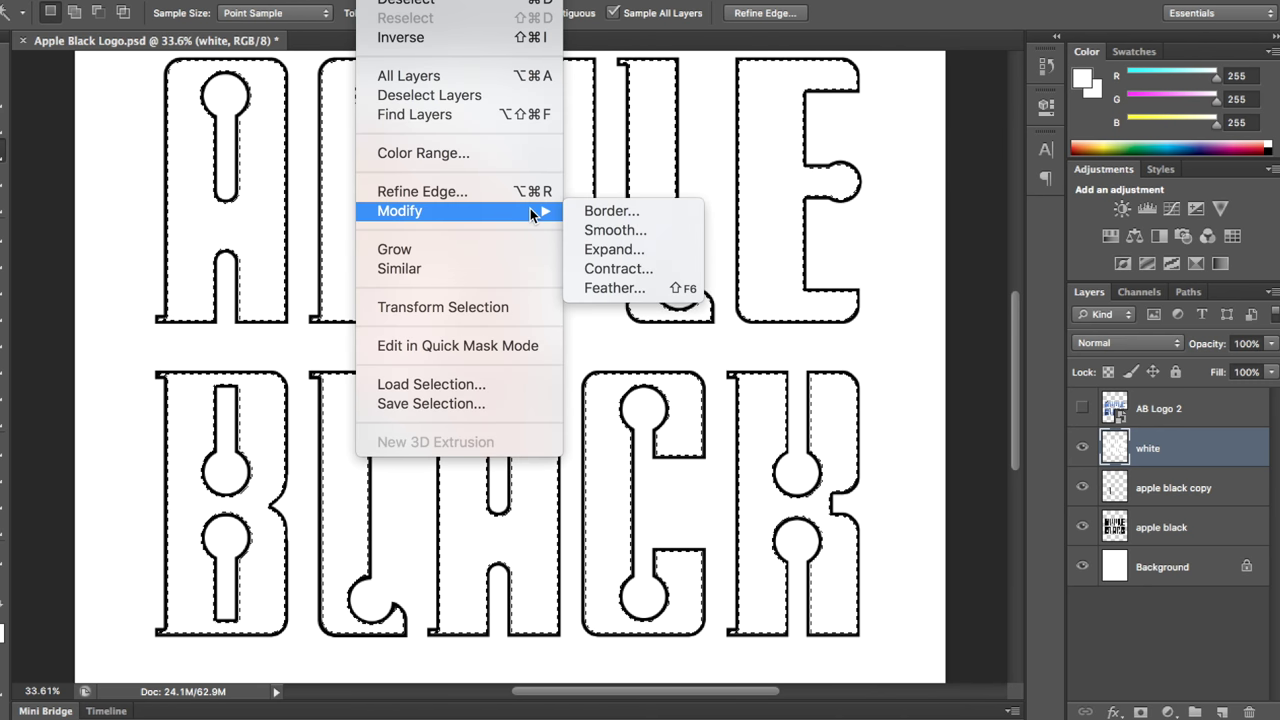
click(618, 268)
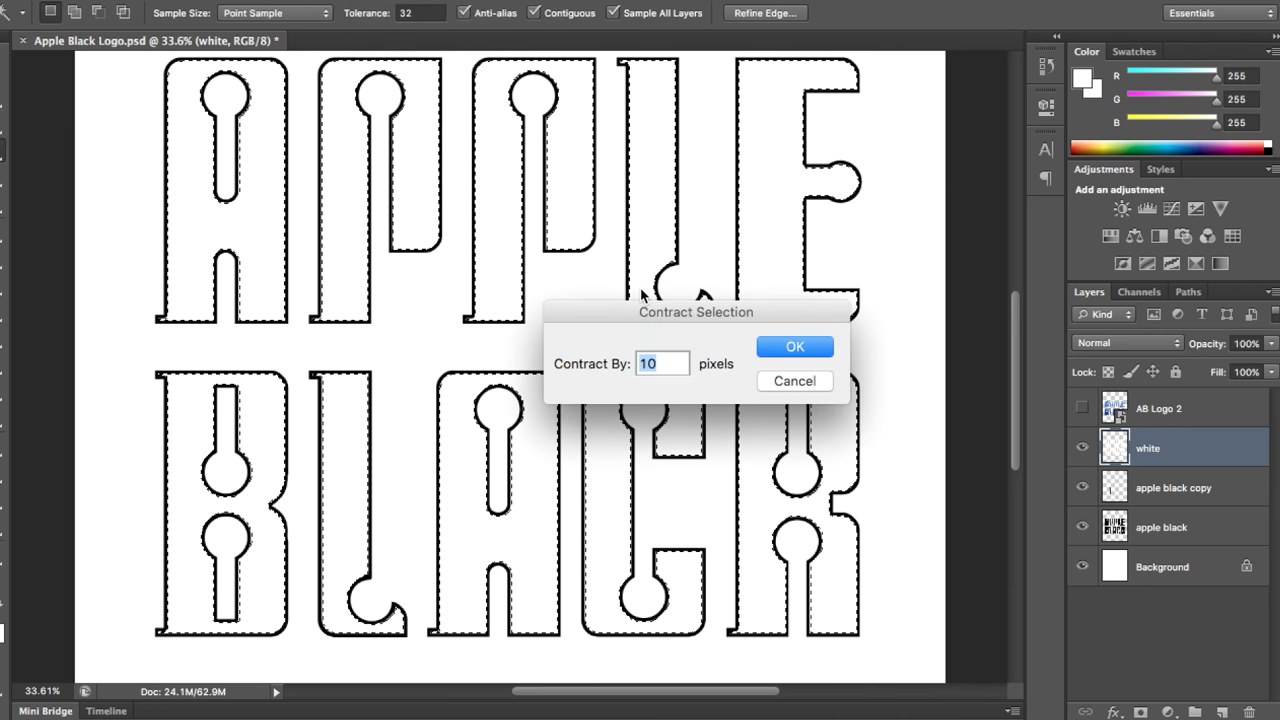
text(3)
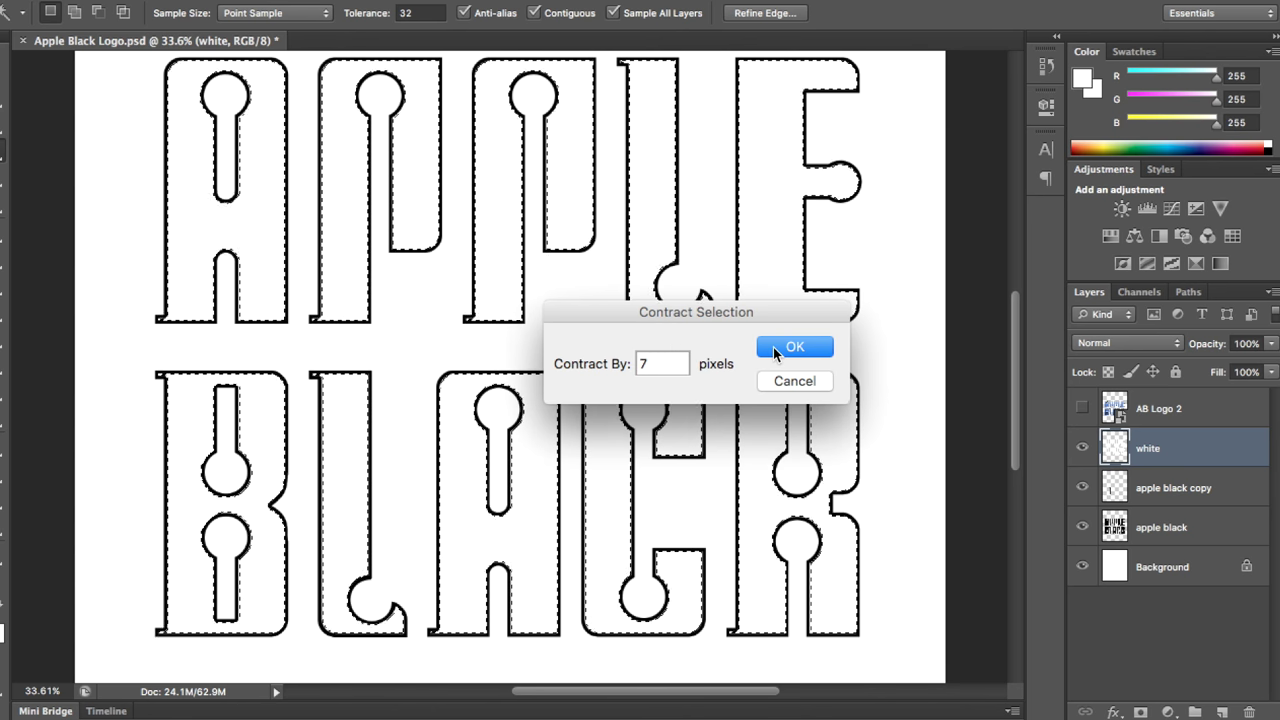
click(794, 346)
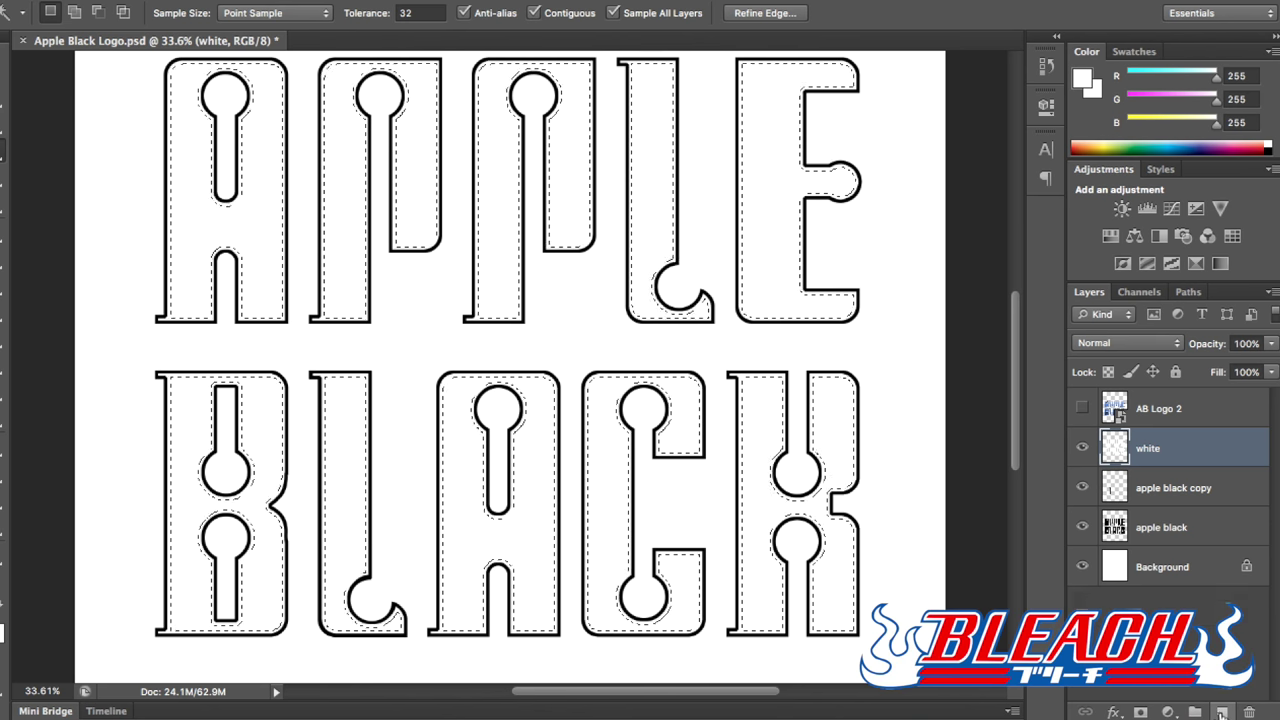
Add a new layer above white and name it color part
click(1223, 708)
double_click(1150, 449)
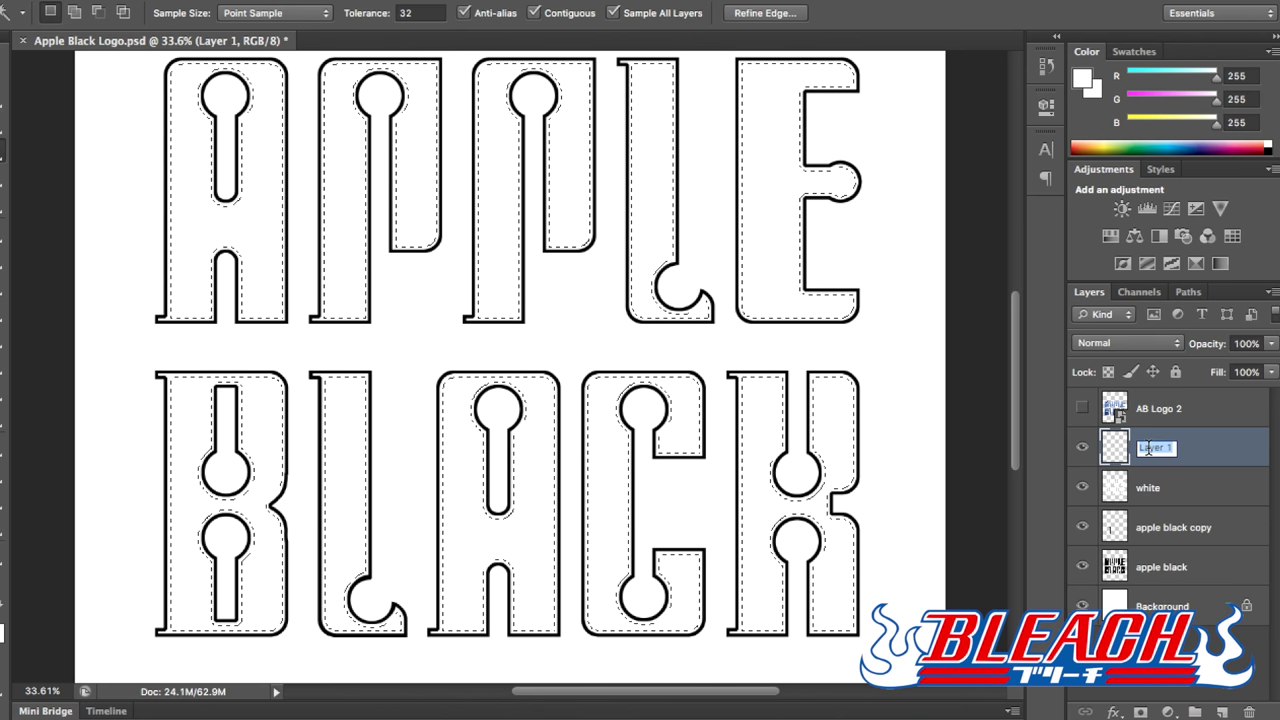
text(color)
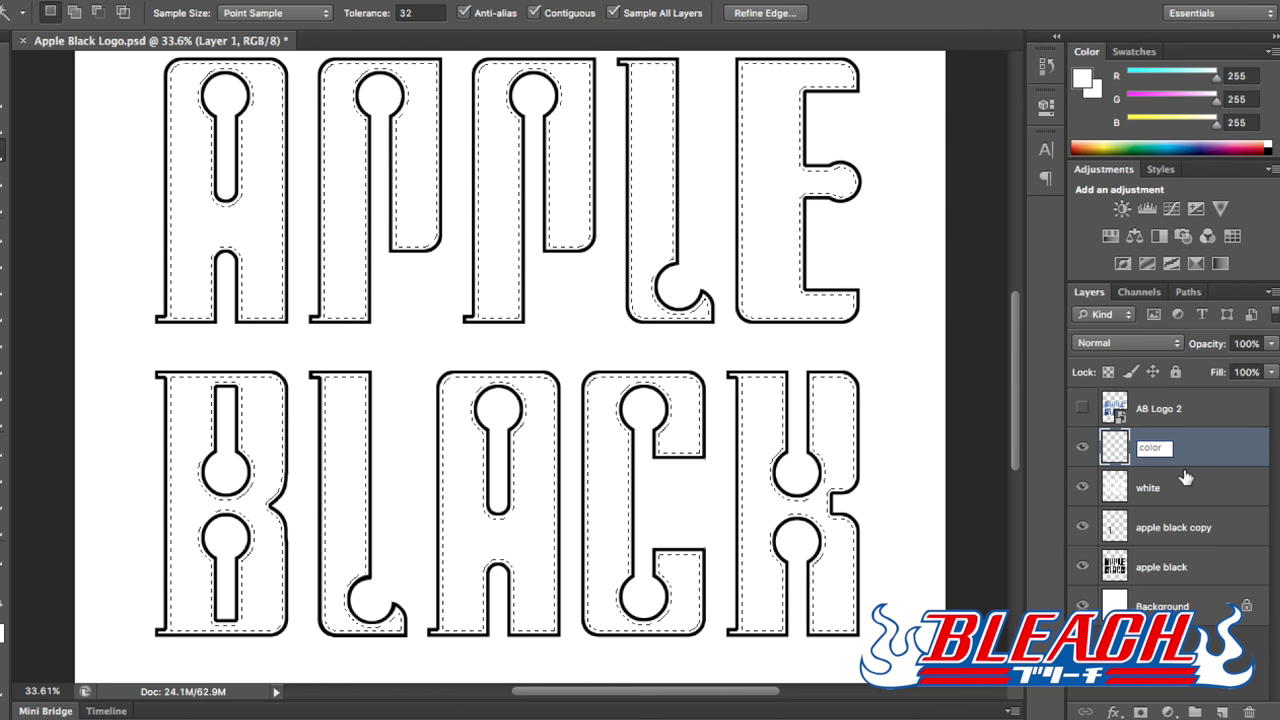
text( part)
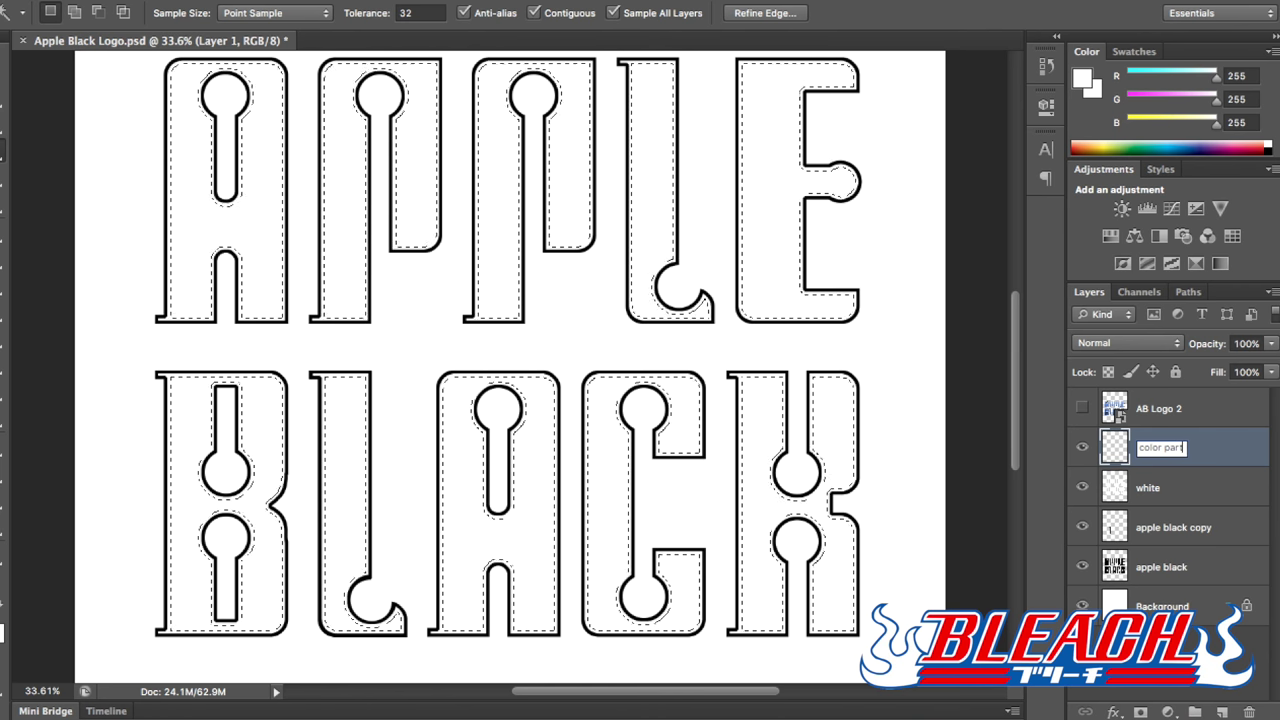
key(Return)
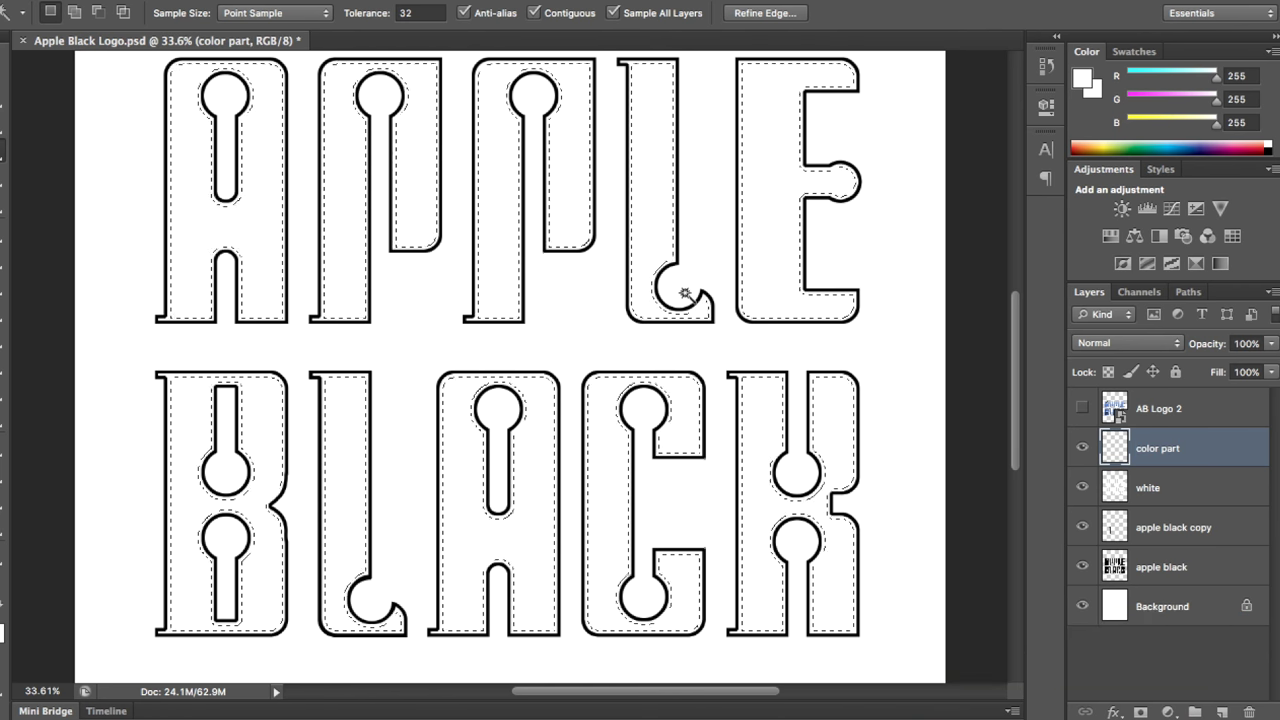
Set the foreground color to blue (R 76, G 140, B 226) and fill the lettering selection with it on color part
click(2, 630)
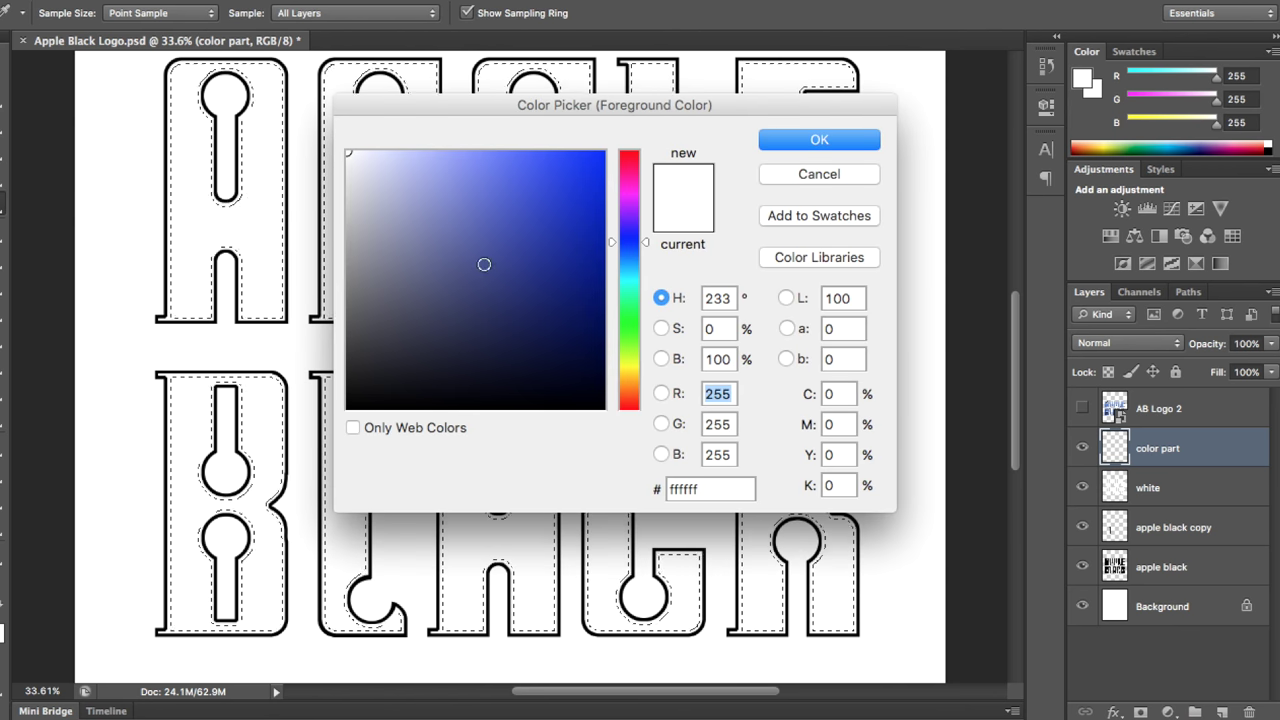
mouse_move(629, 258)
mouse_down()
mouse_move(634, 269)
mouse_move(628, 254)
mouse_up()
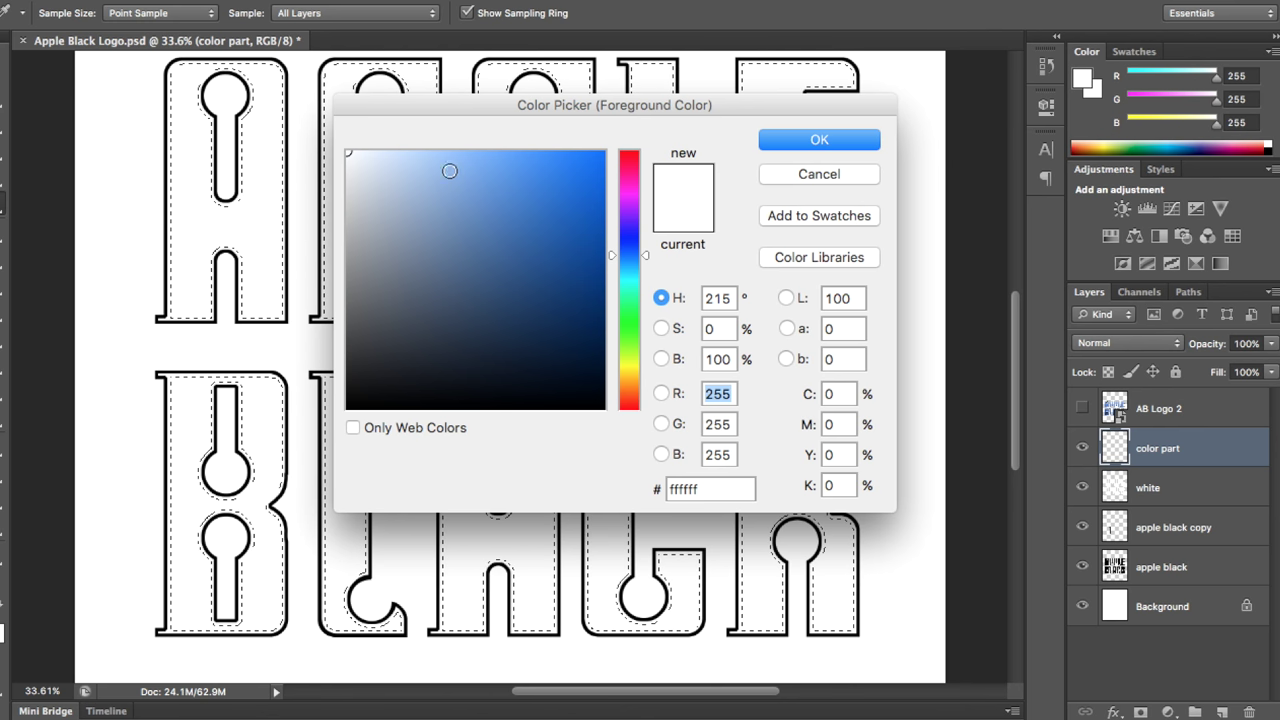
drag(449, 171, 494, 193)
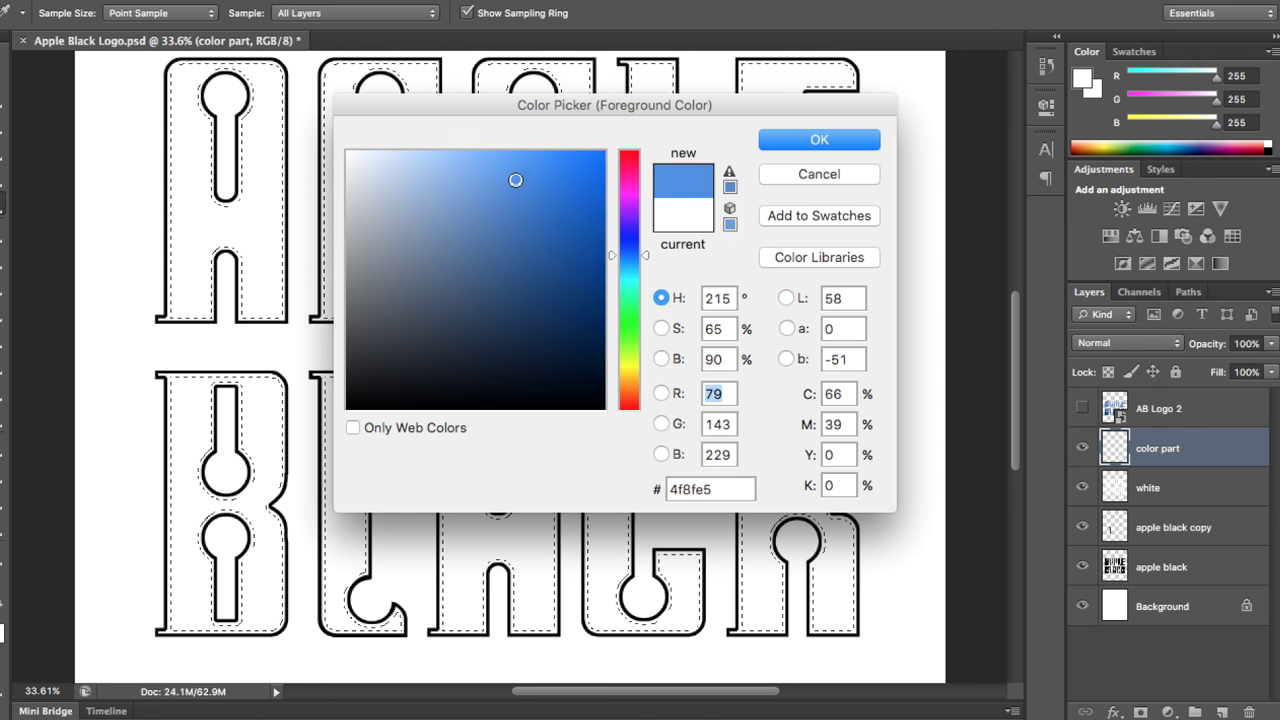
click(868, 135)
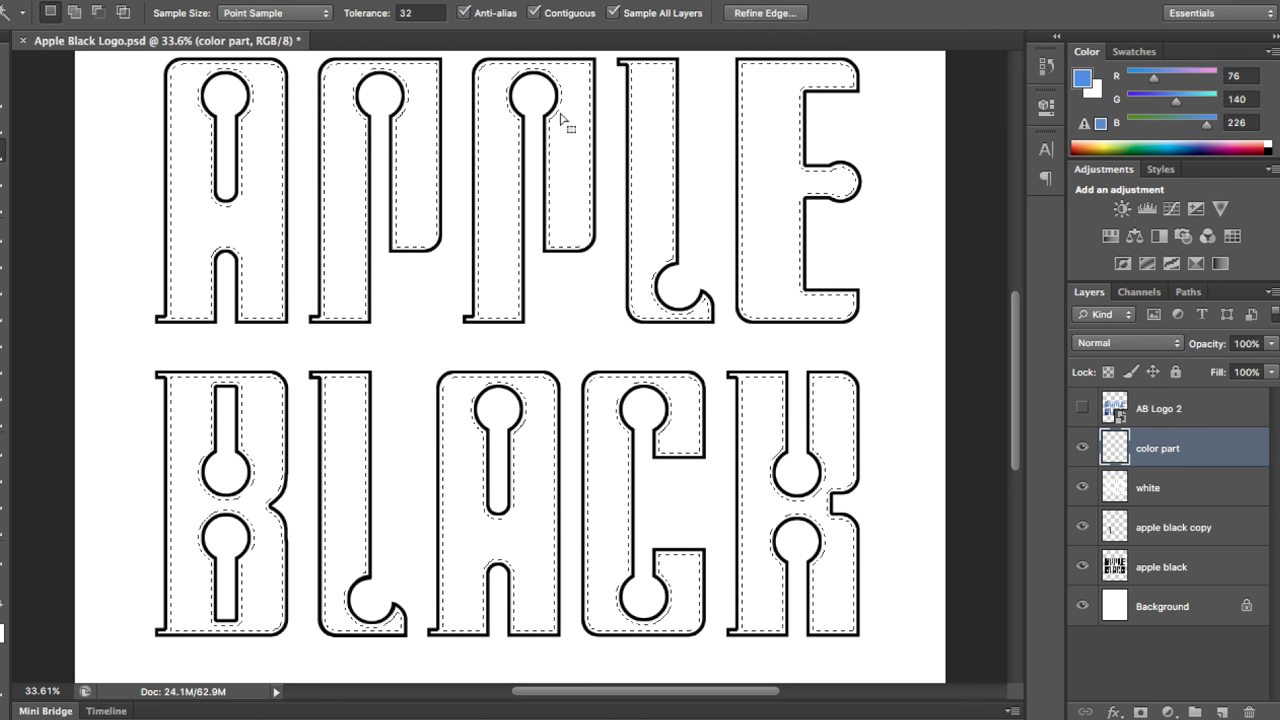
click(175, 0)
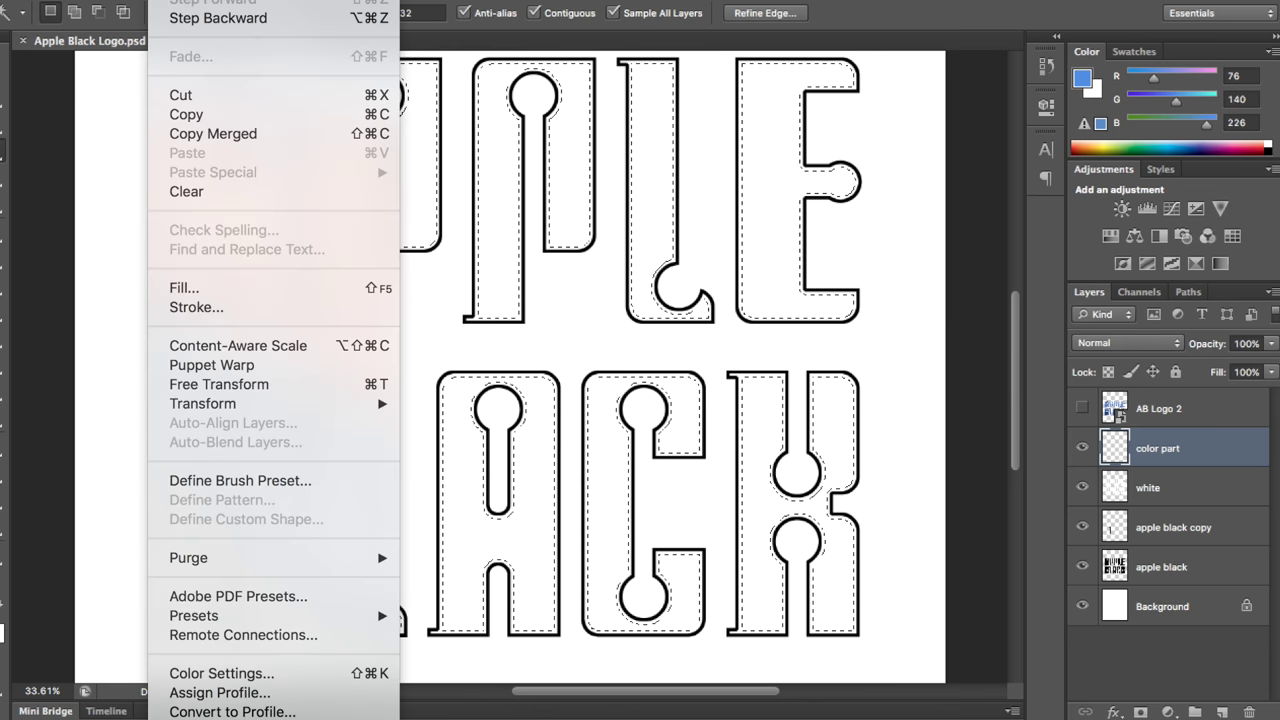
click(262, 299)
click(738, 221)
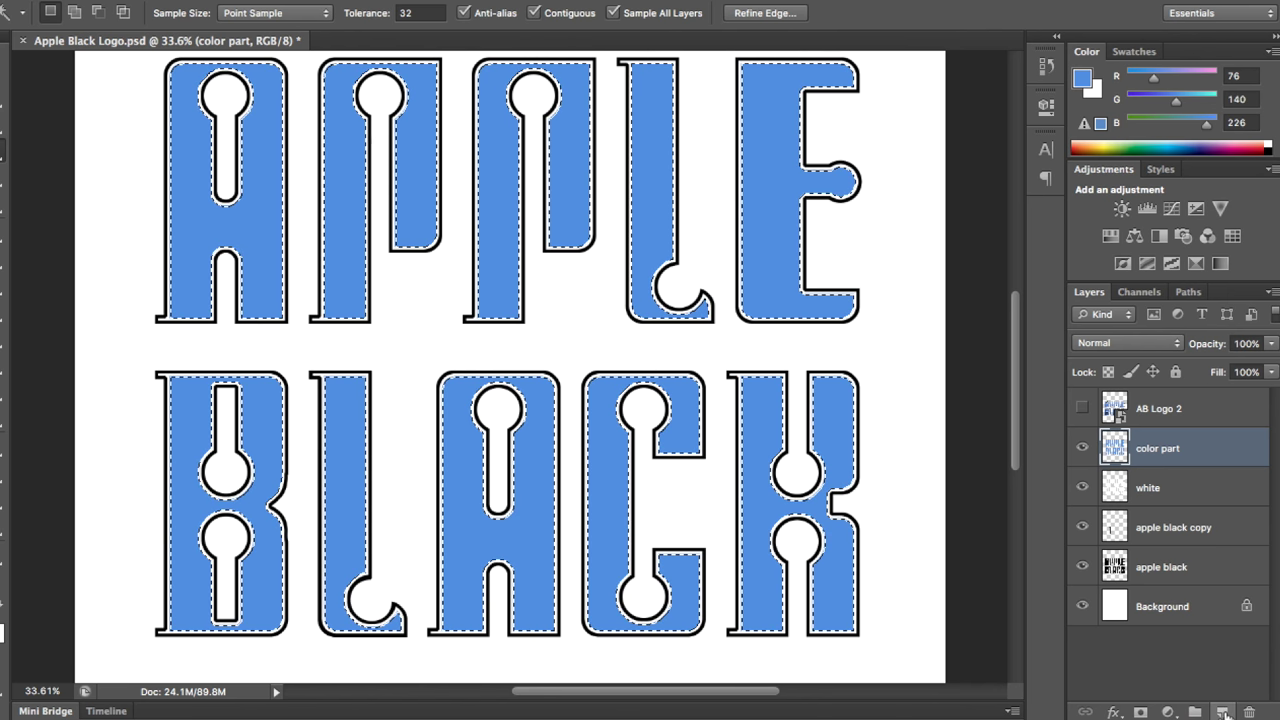
Add a new layer above color part and hide the Background layer
click(1222, 712)
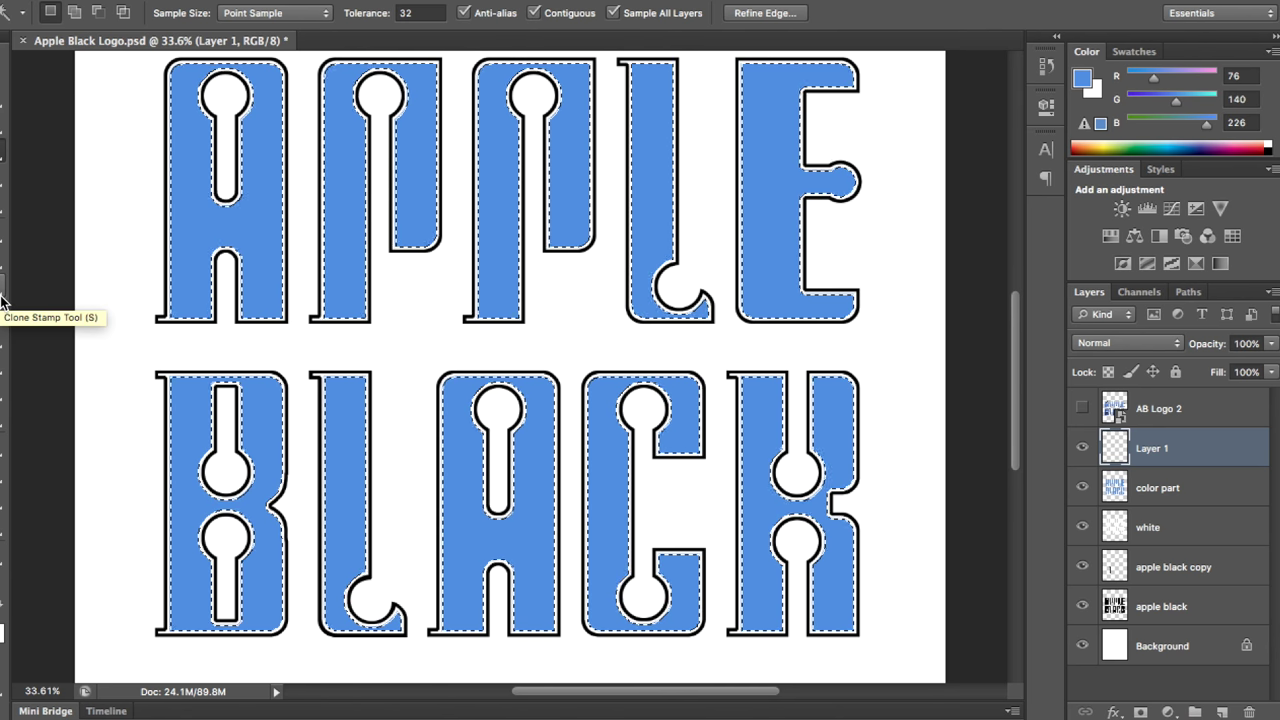
click(1082, 645)
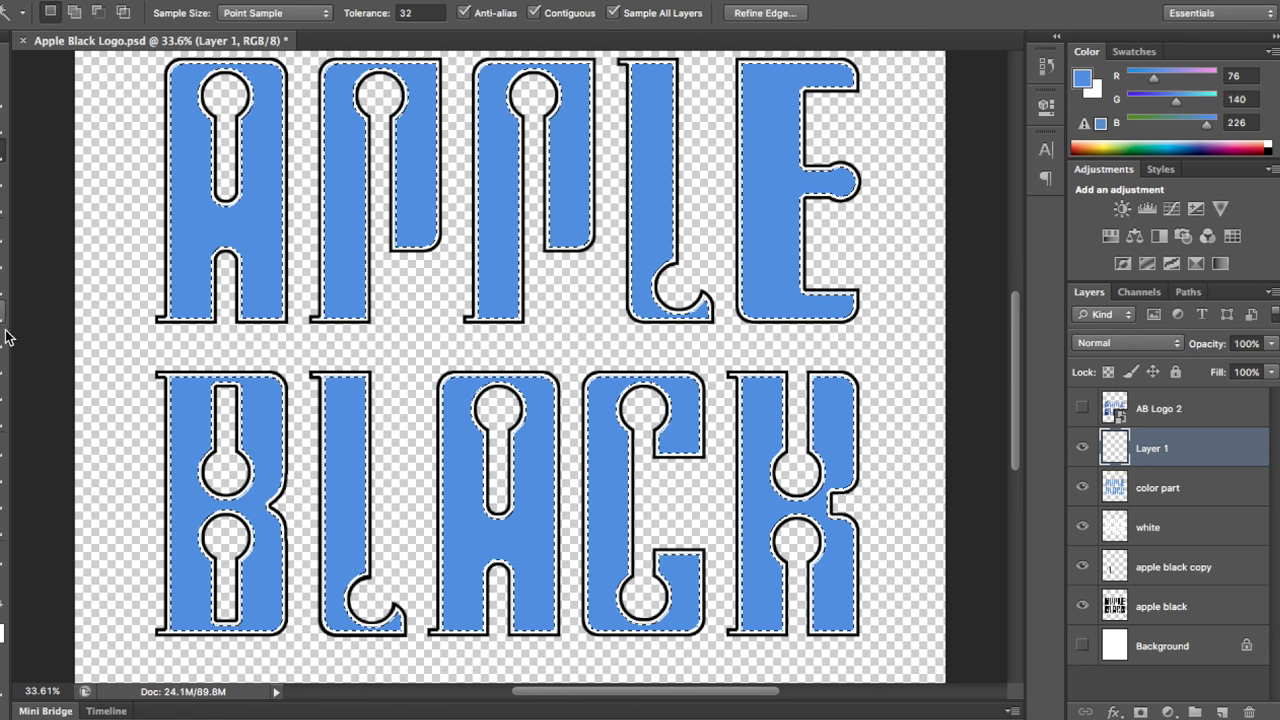
click(1, 400)
right_click(1, 400)
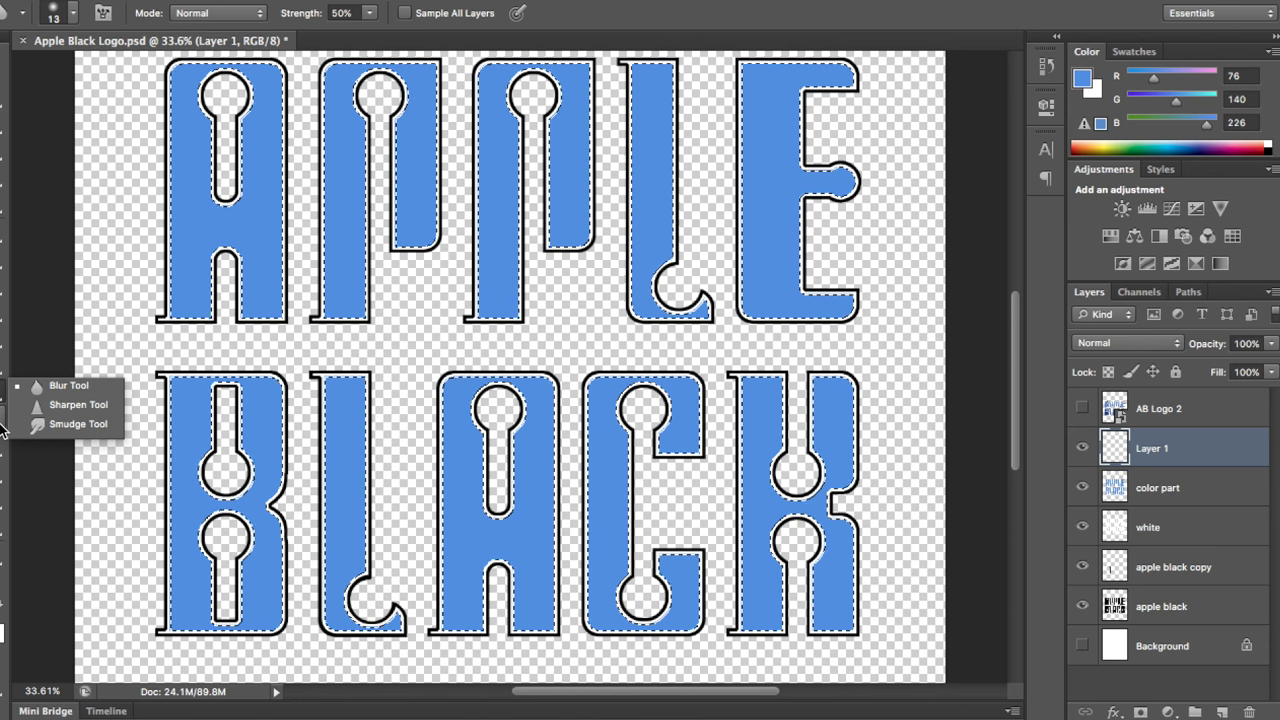
click(1, 424)
right_click(1, 424)
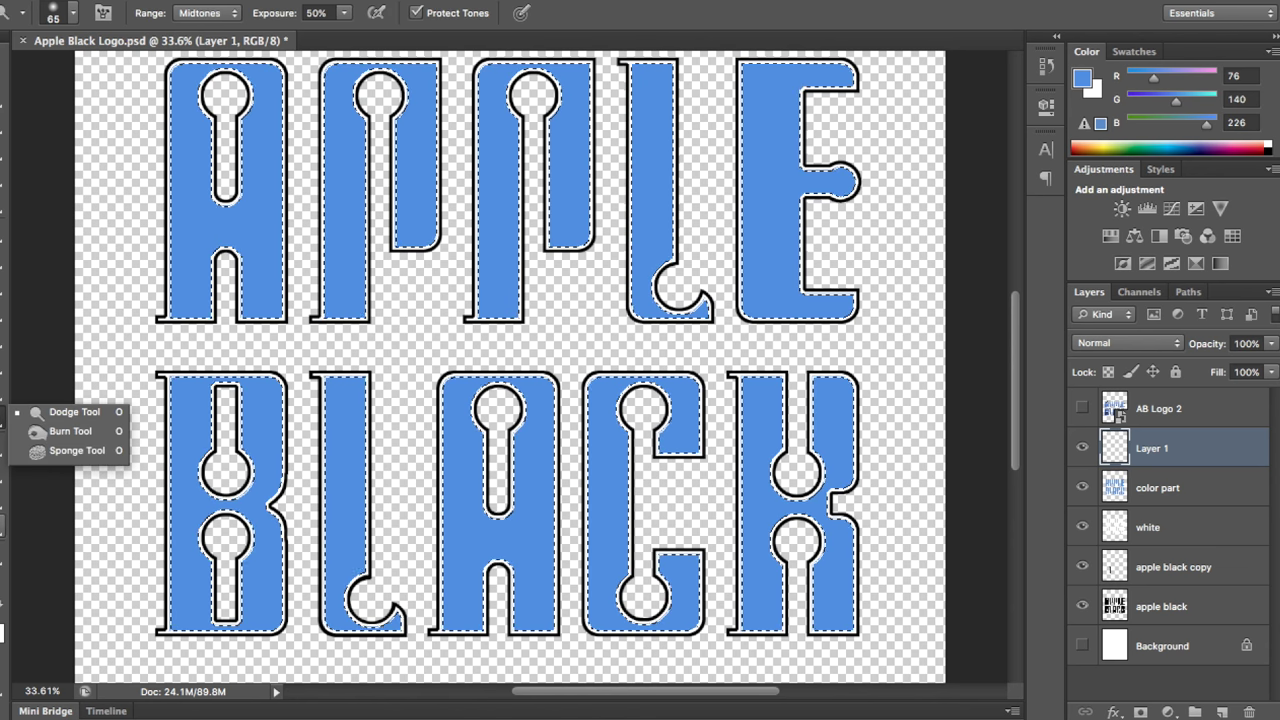
click(2, 522)
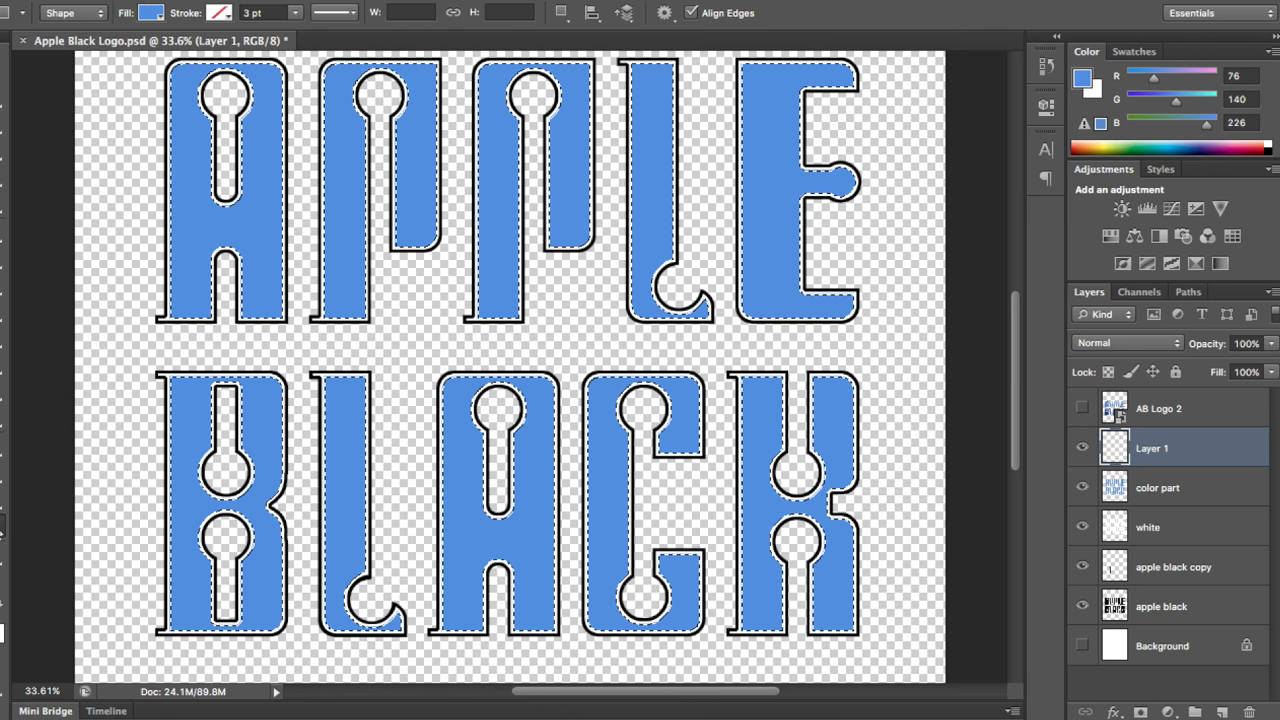
right_click(1, 531)
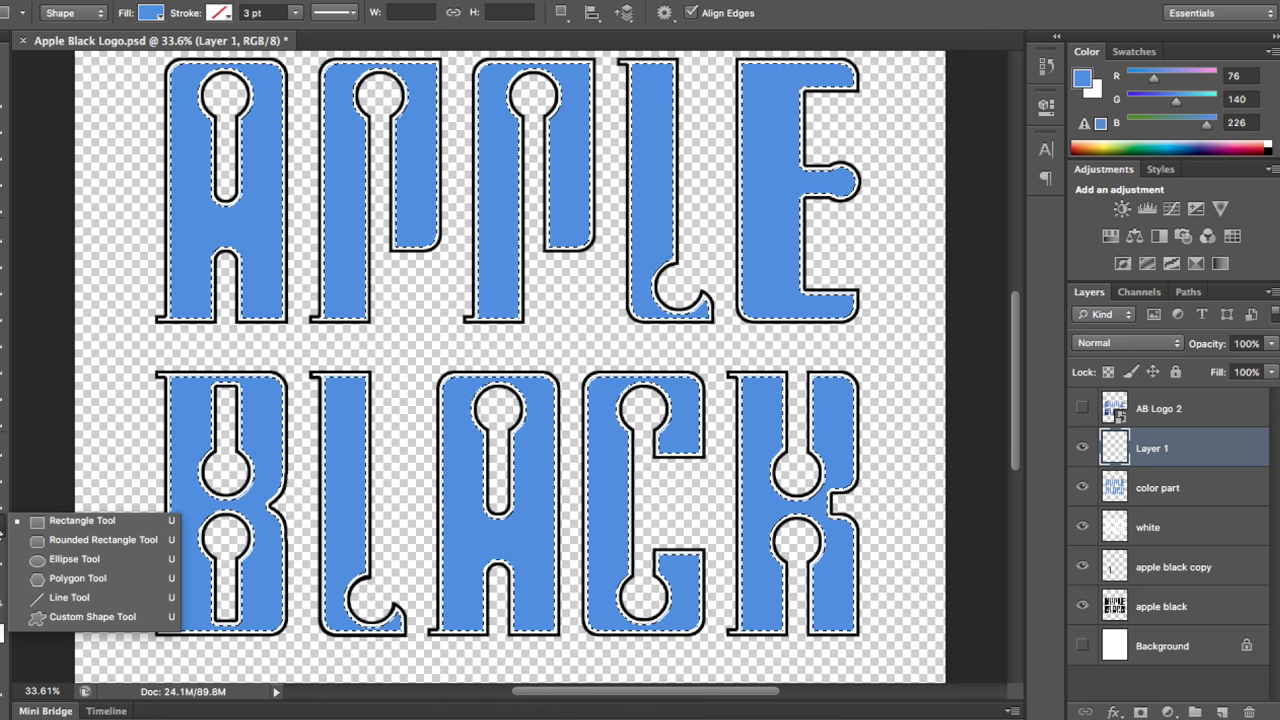
click(82, 520)
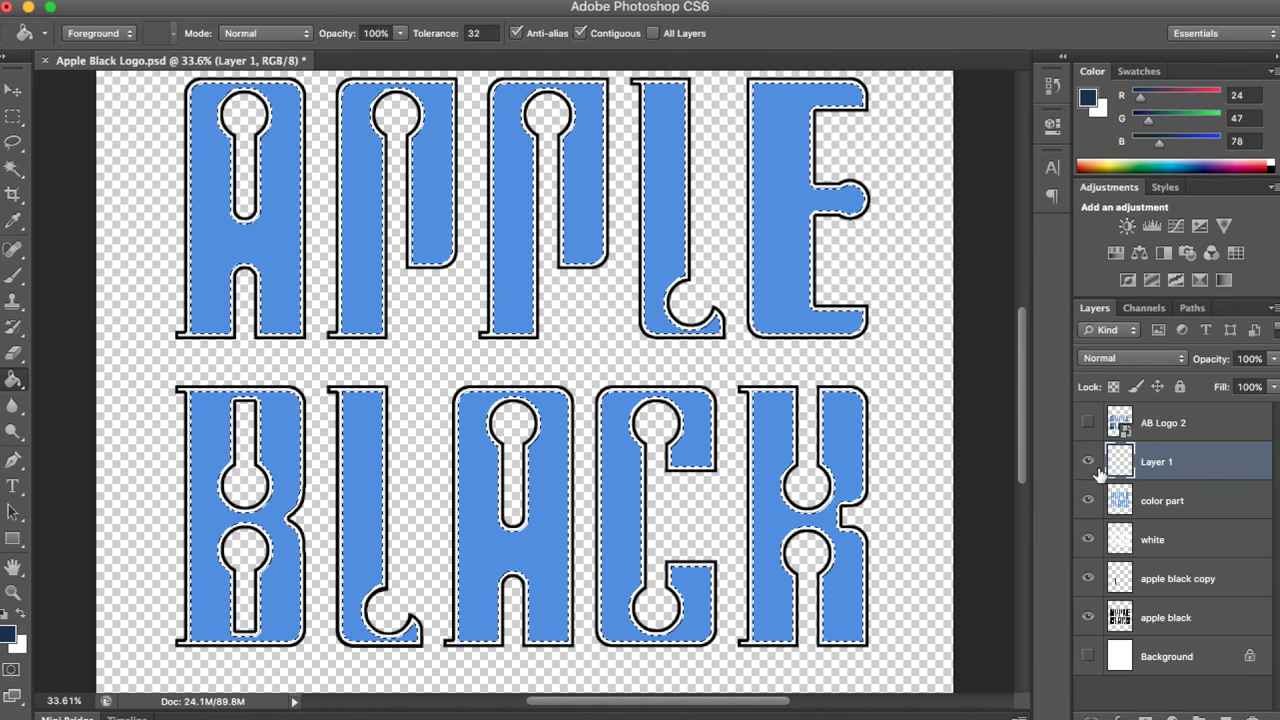
Delete Layer 1 and add a fresh empty layer above color part in its place
key(Delete)
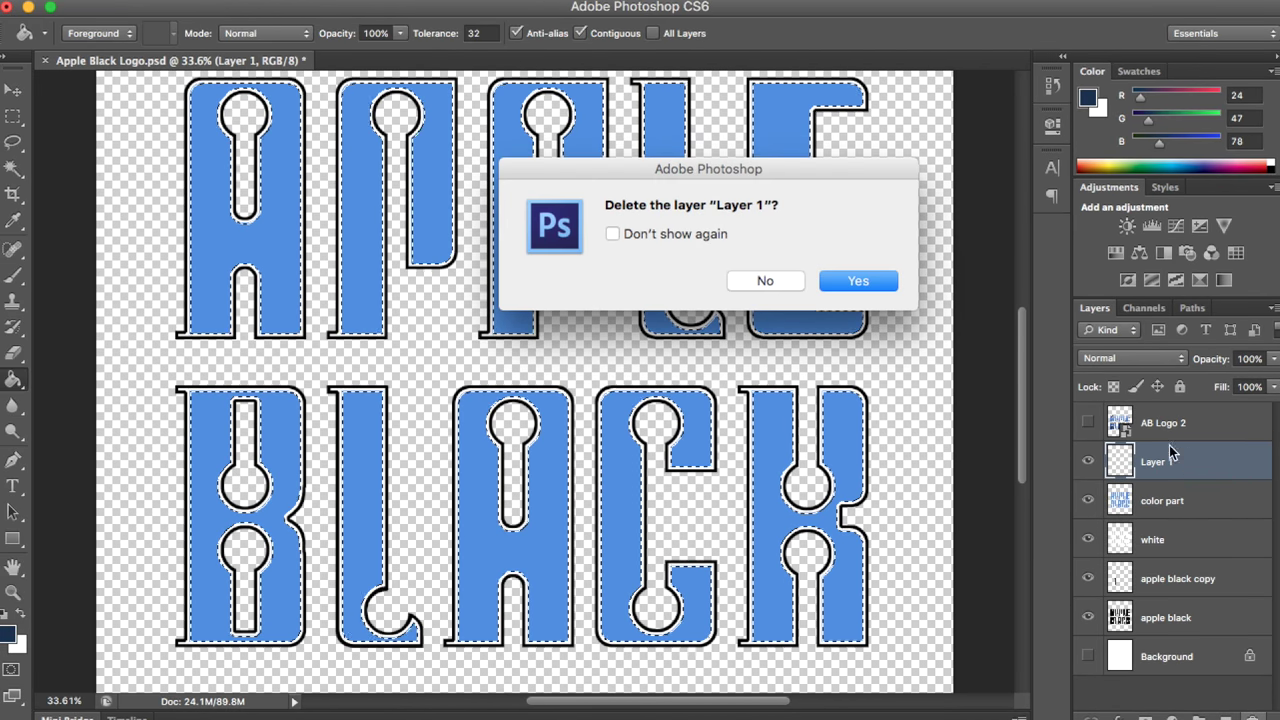
click(880, 281)
click(1225, 714)
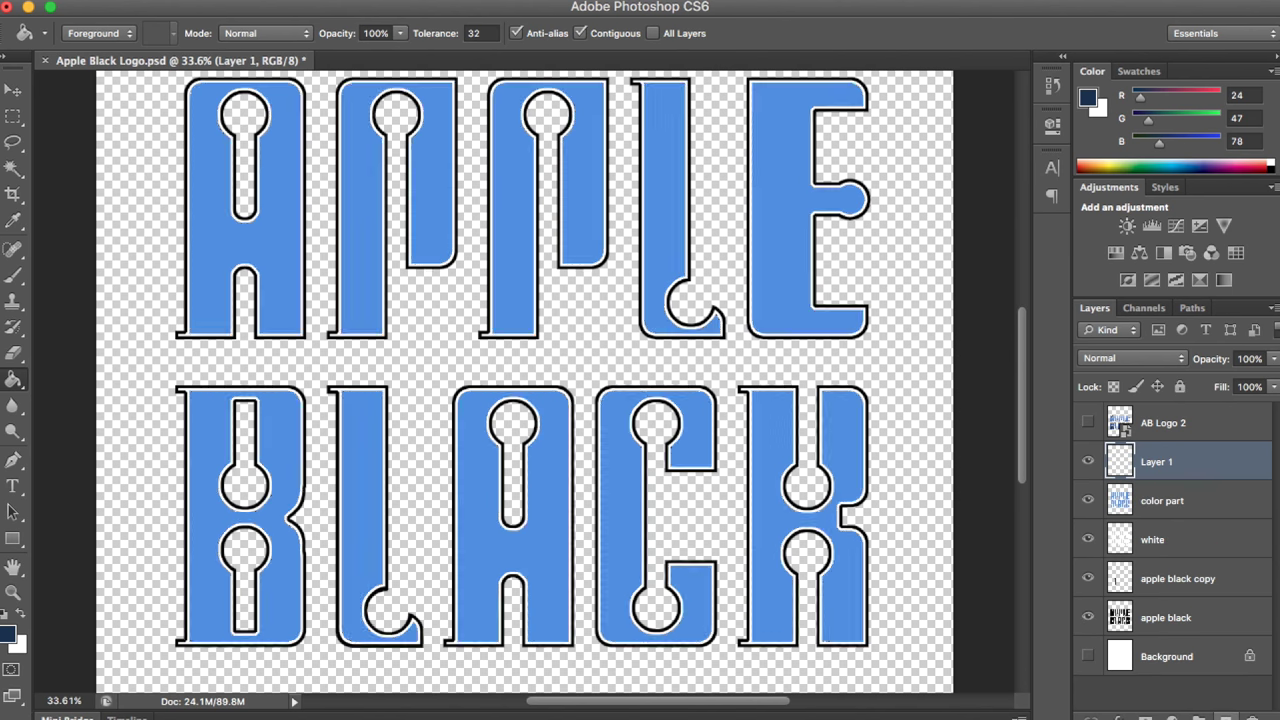
Draw an upward dark-blue-to-white linear gradient through the lettering selection on Layer 1 and set the layer's blend mode to Multiply
mouse_move(13, 381)
mouse_down()
mouse_move(58, 390)
mouse_move(98, 372)
mouse_up()
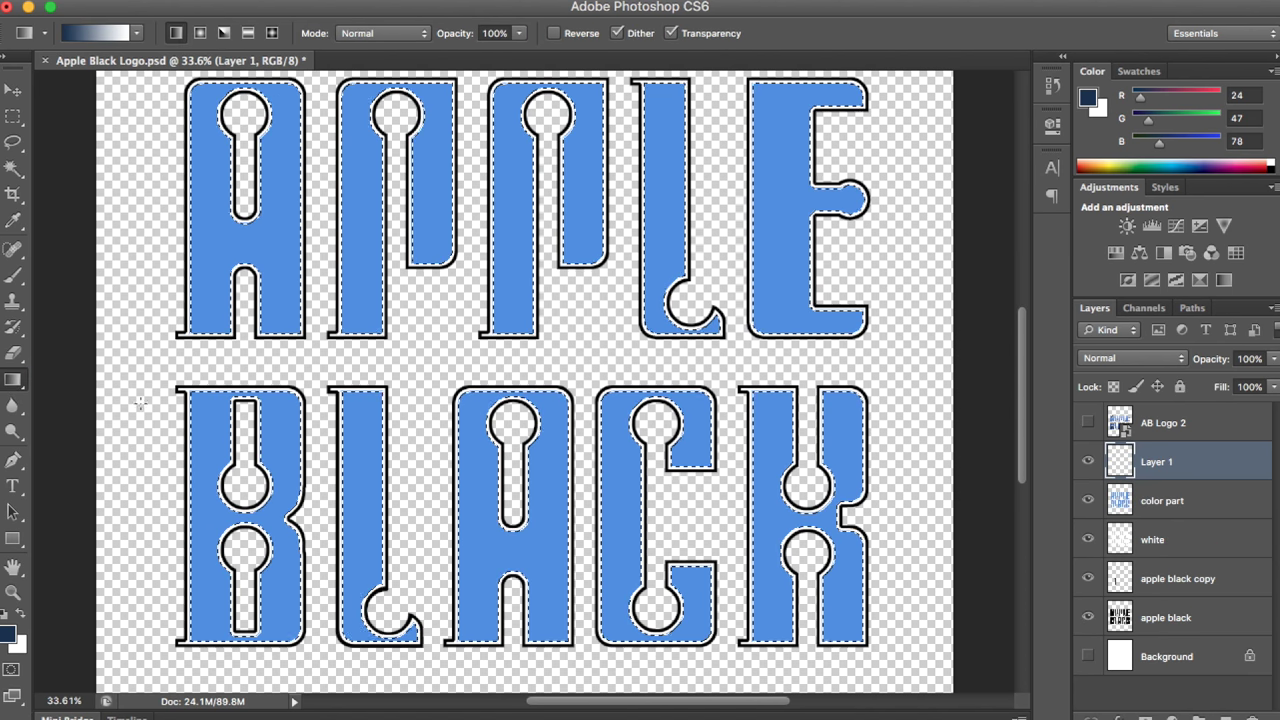
drag(137, 488, 125, 233)
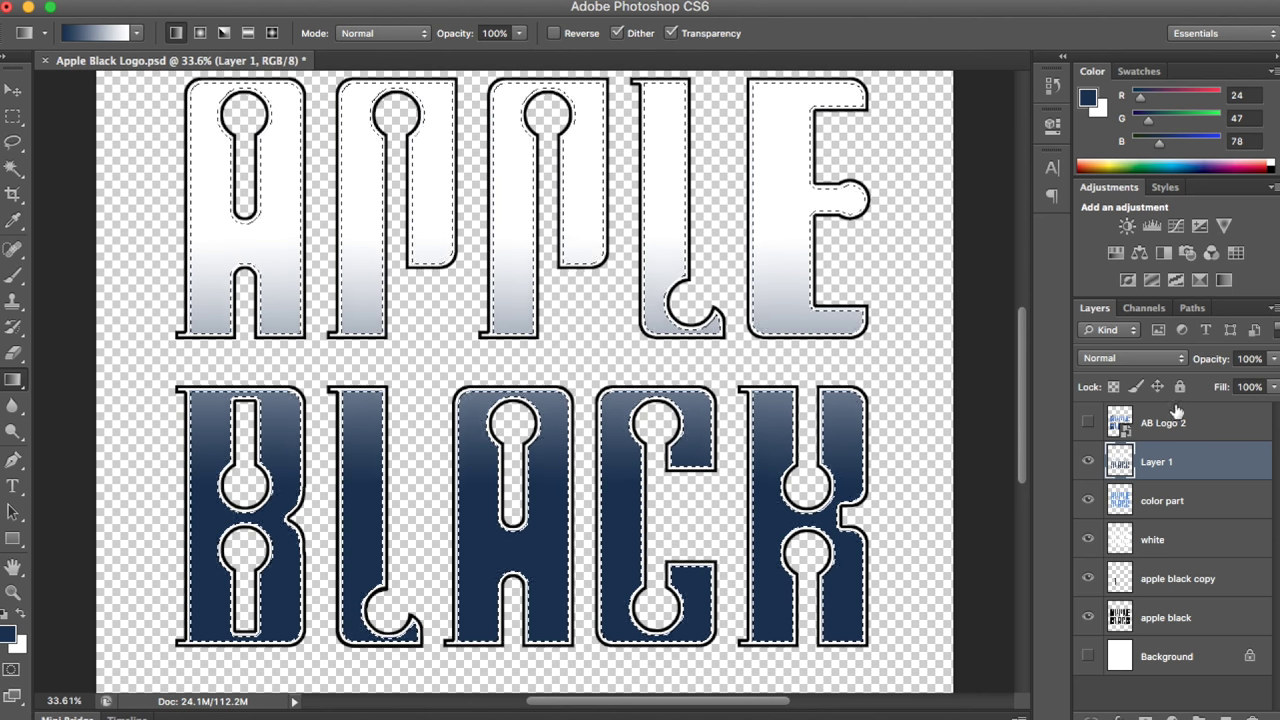
click(1126, 357)
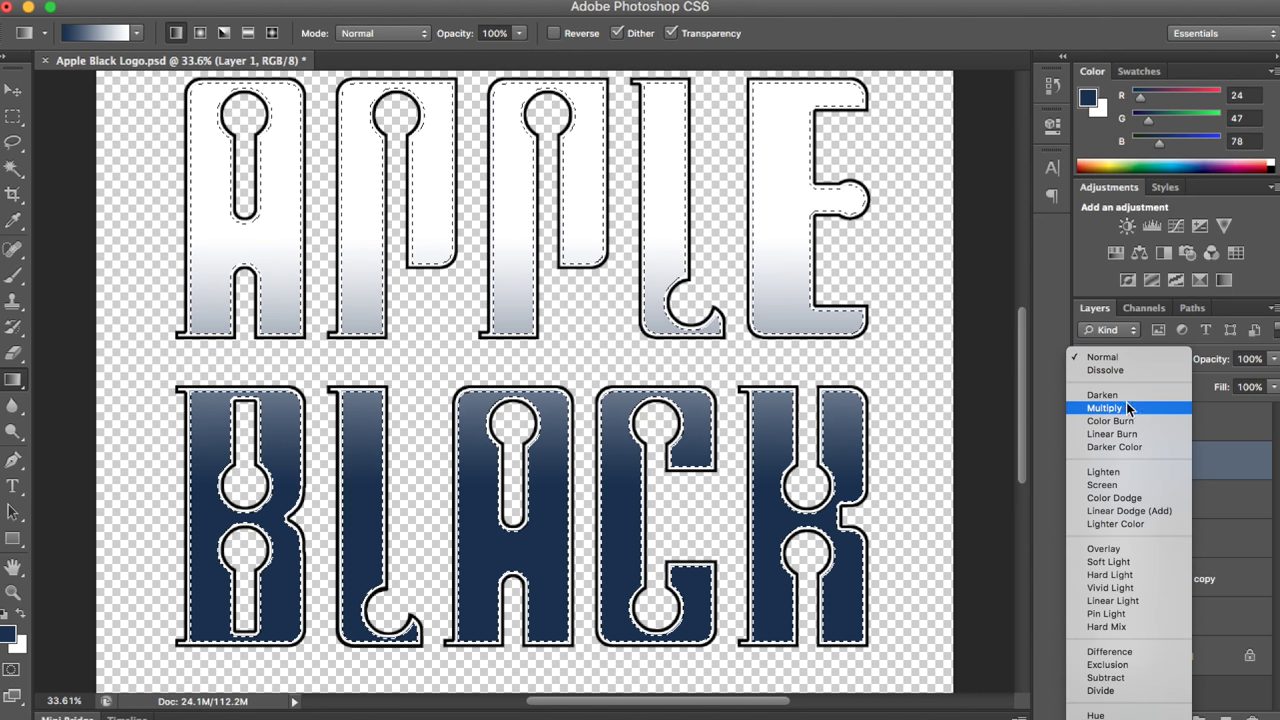
click(1110, 408)
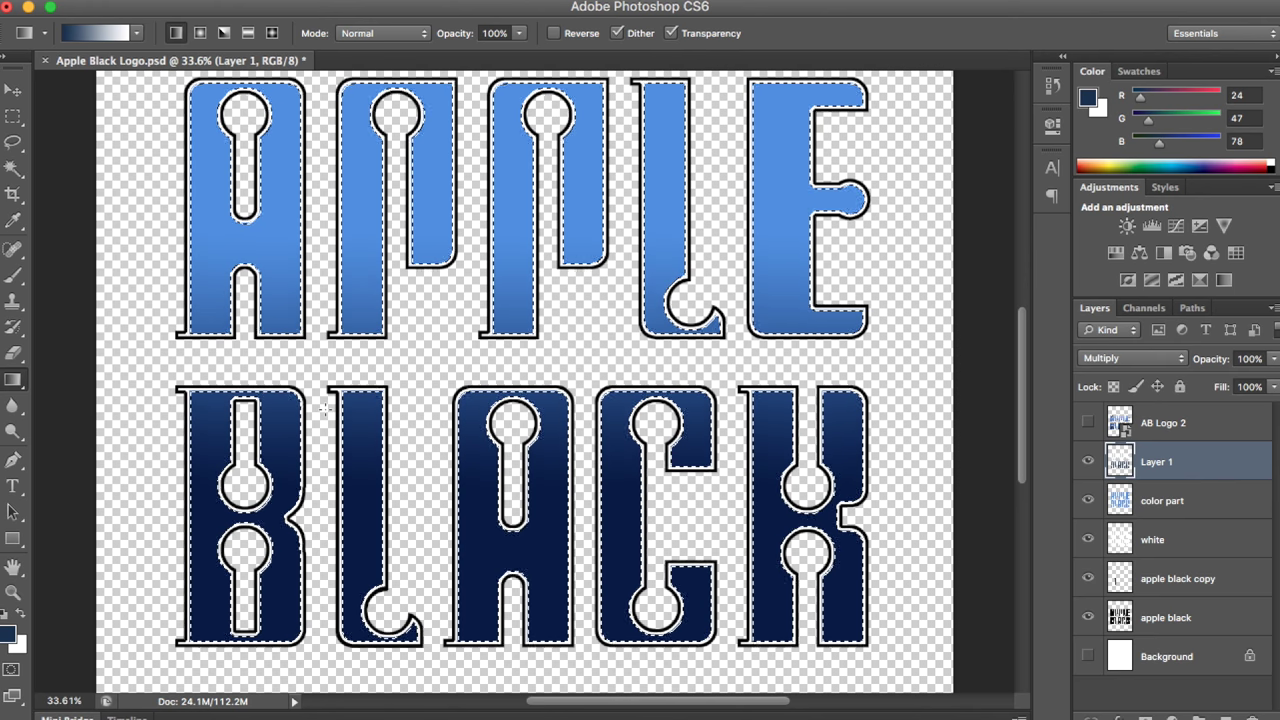
Redraw Layer 1's gradient over a longer distance, from below the canvas up to the top of APPLE, for a softer fade
scroll(324, 410, down, 10)
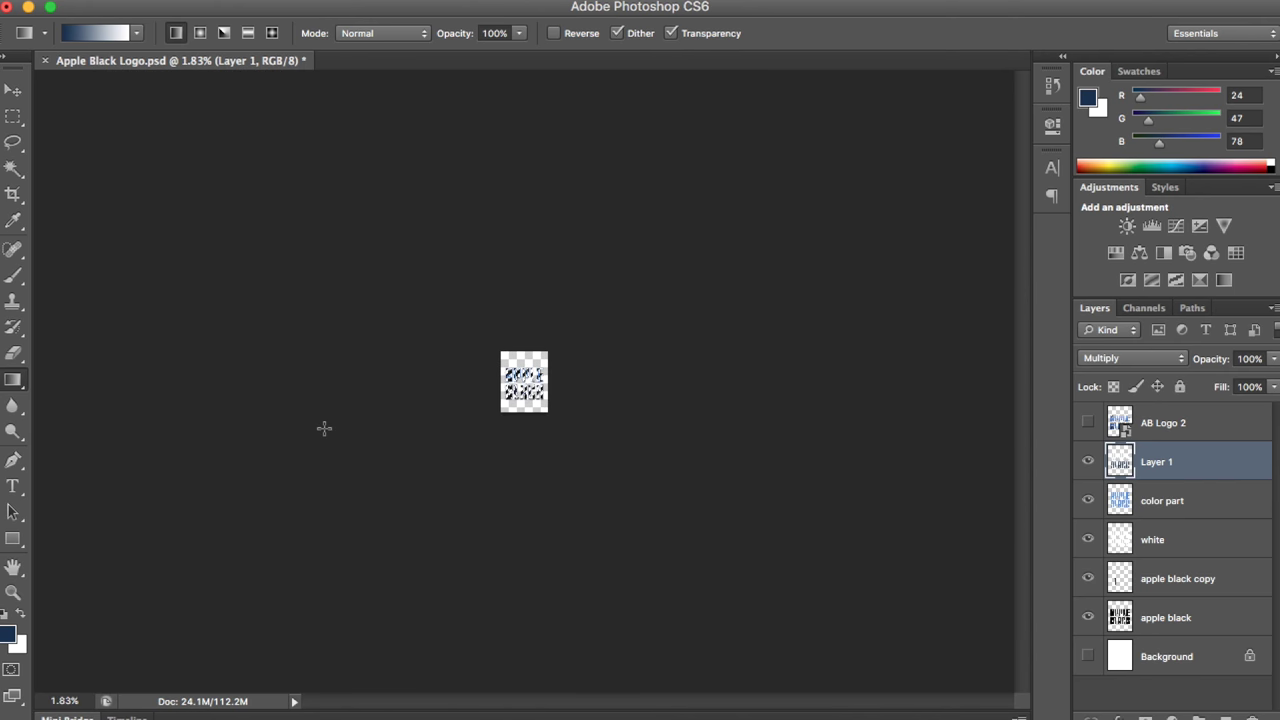
key(super+0)
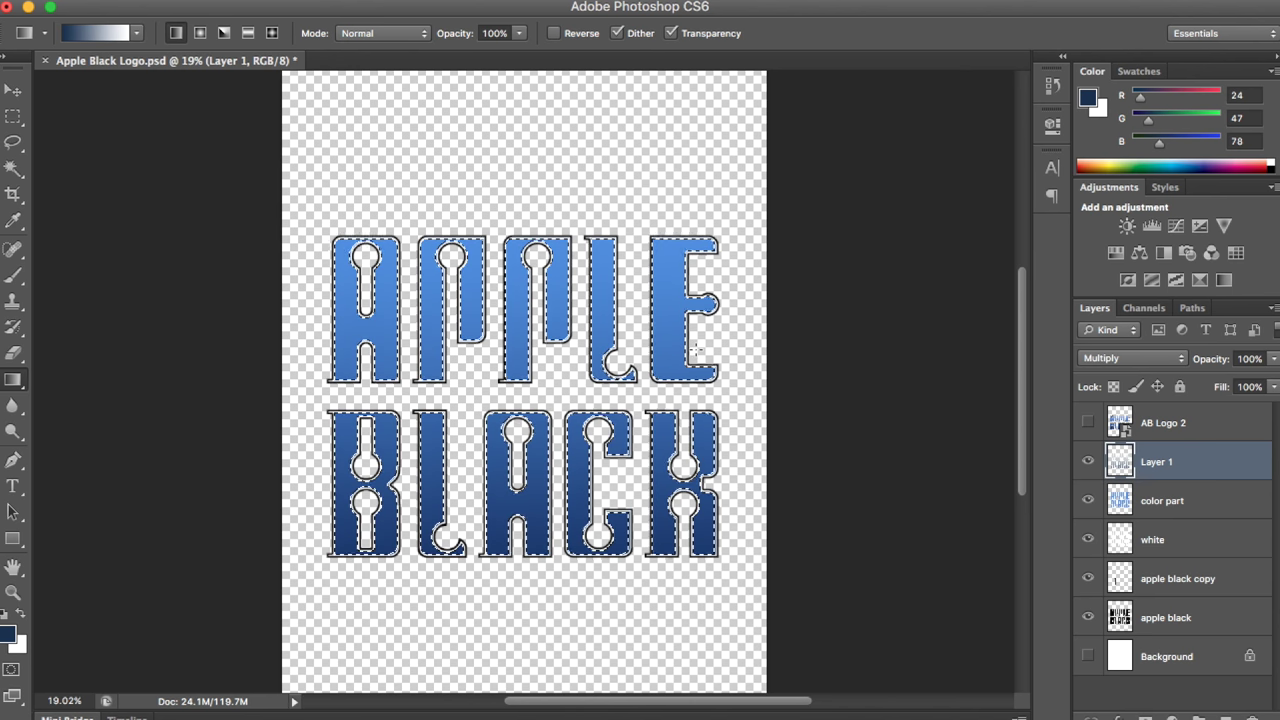
scroll(695, 349, down, 5)
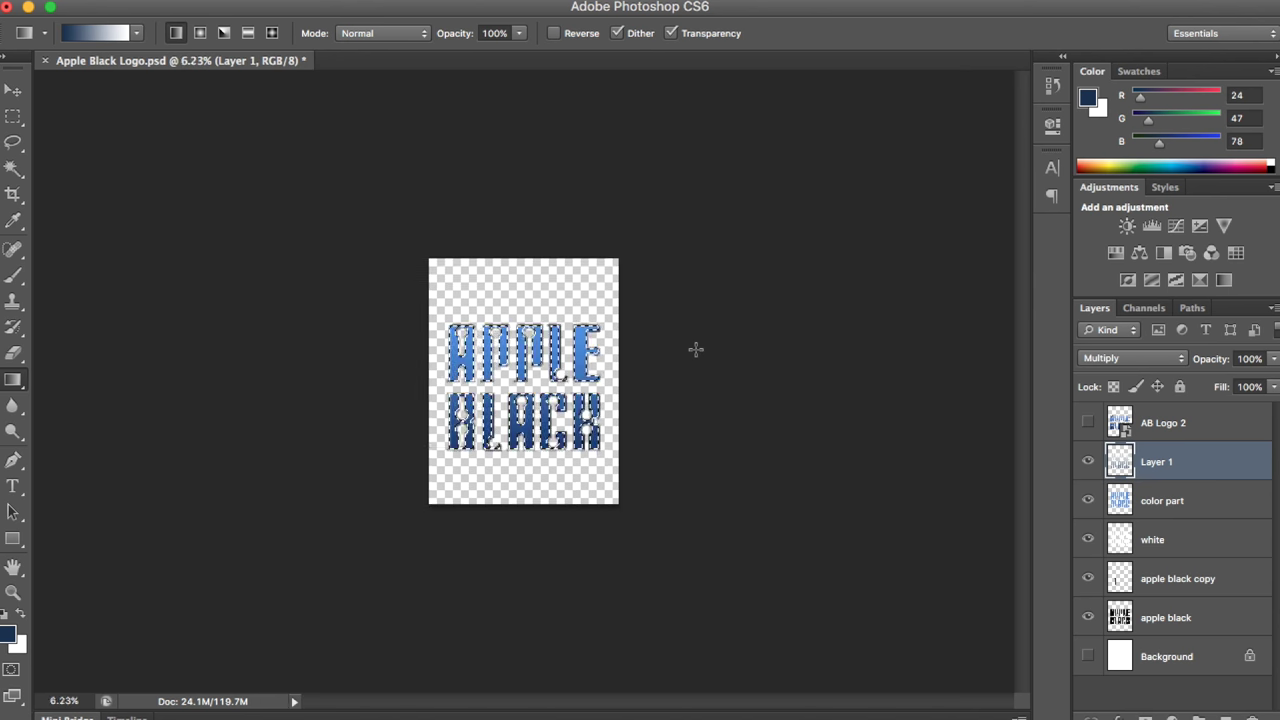
scroll(695, 349, up, 3)
scroll(697, 349, down, 1)
scroll(697, 349, down, 1)
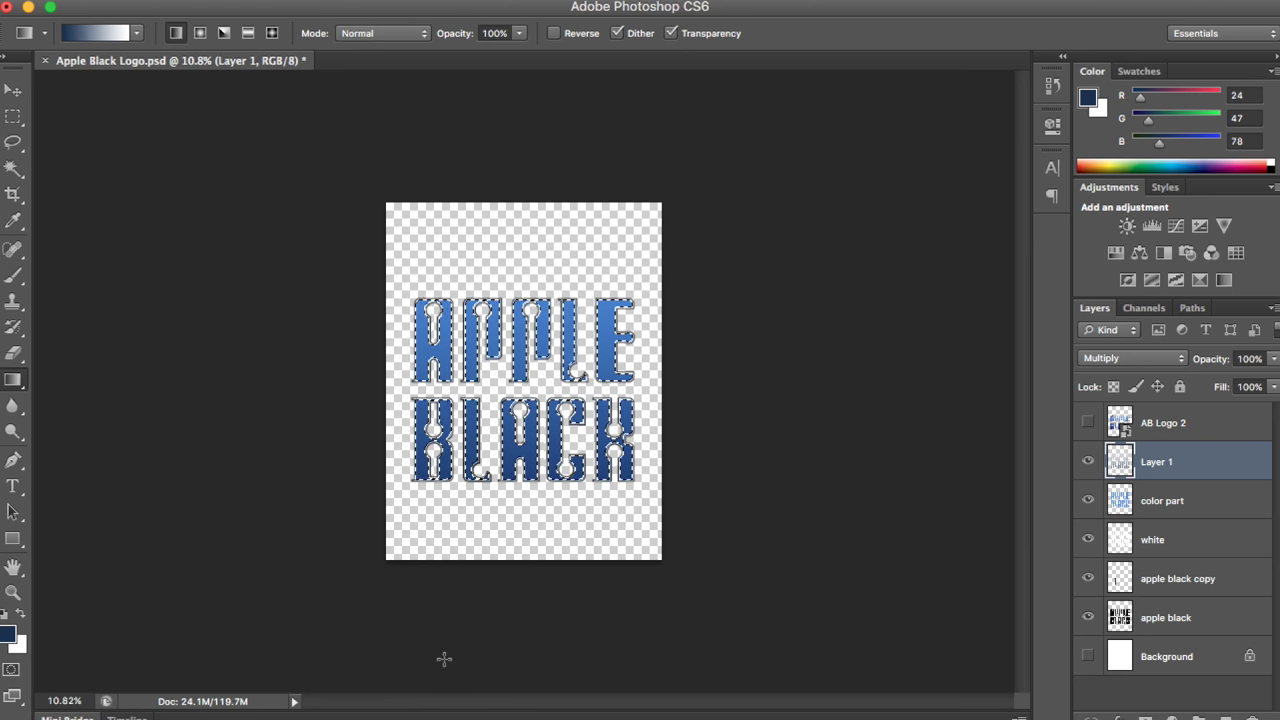
drag(391, 661, 393, 360)
drag(397, 294, 397, 294)
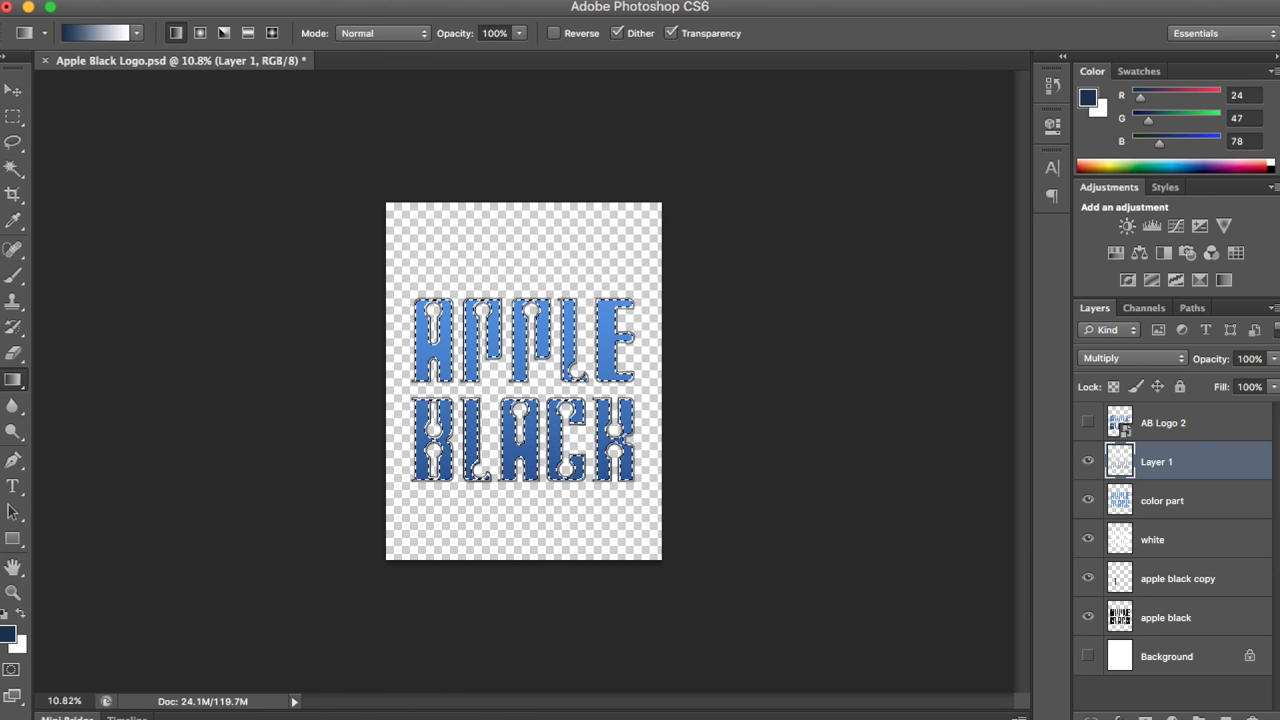
Redraw Layer 1's upward gradient from black (000000) to white, starting below the canvas and ending just above APPLE, and clear the selection
click(8, 633)
drag(488, 368, 323, 414)
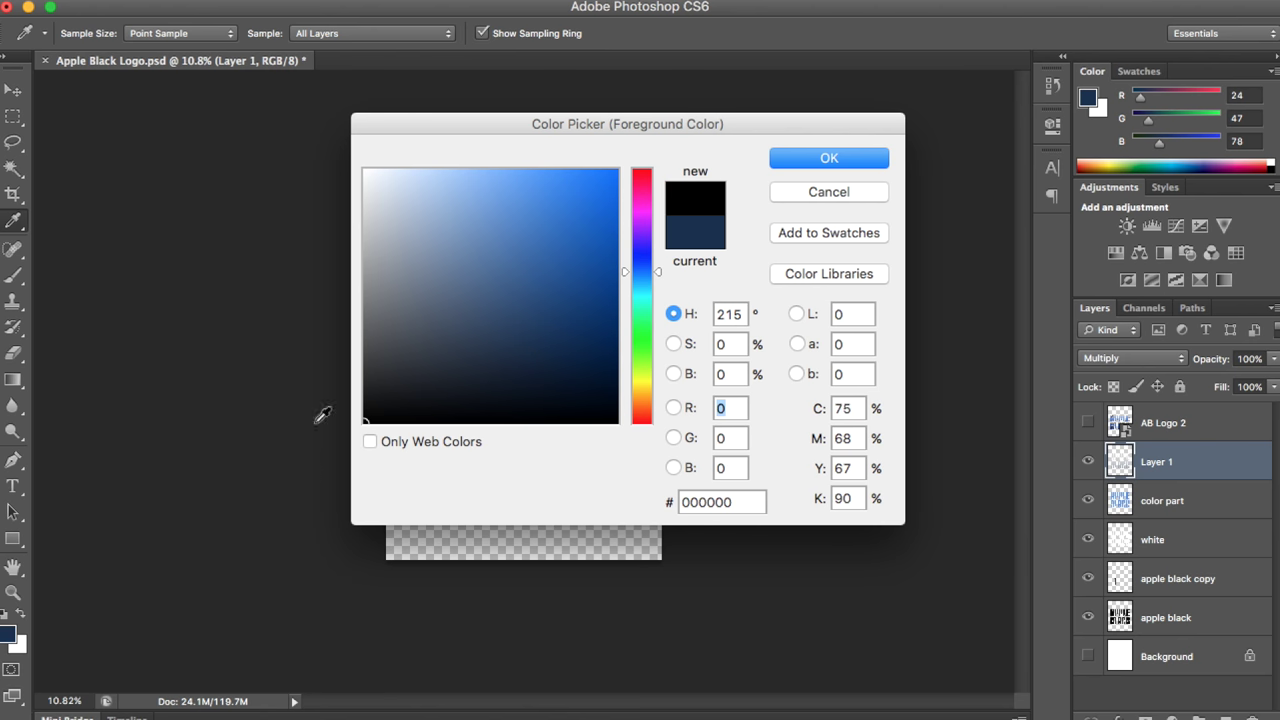
click(826, 153)
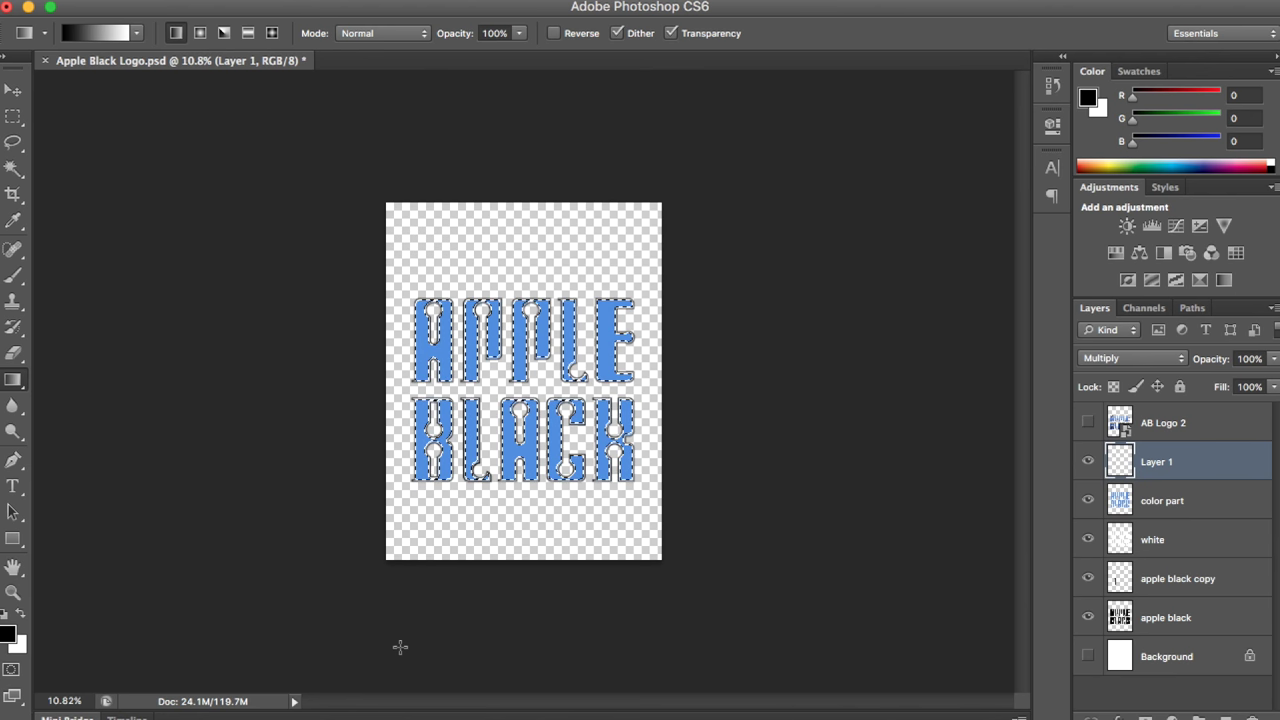
drag(399, 647, 399, 290)
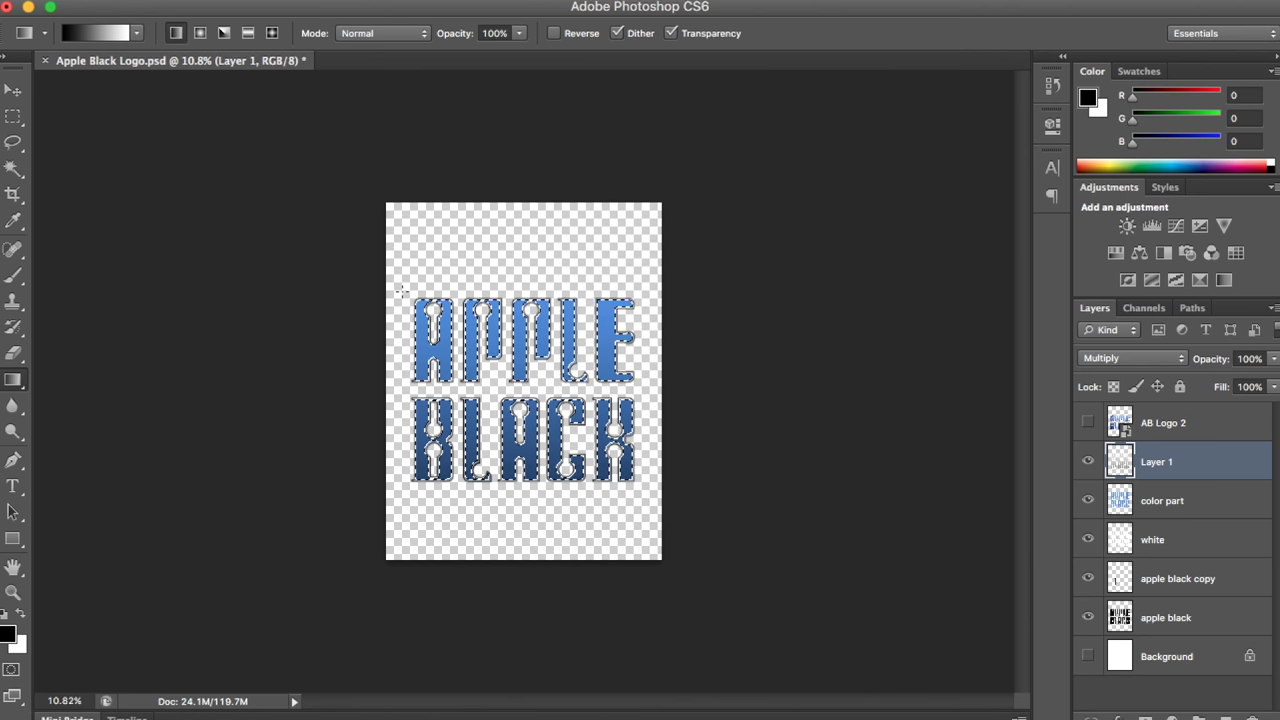
key(super+d)
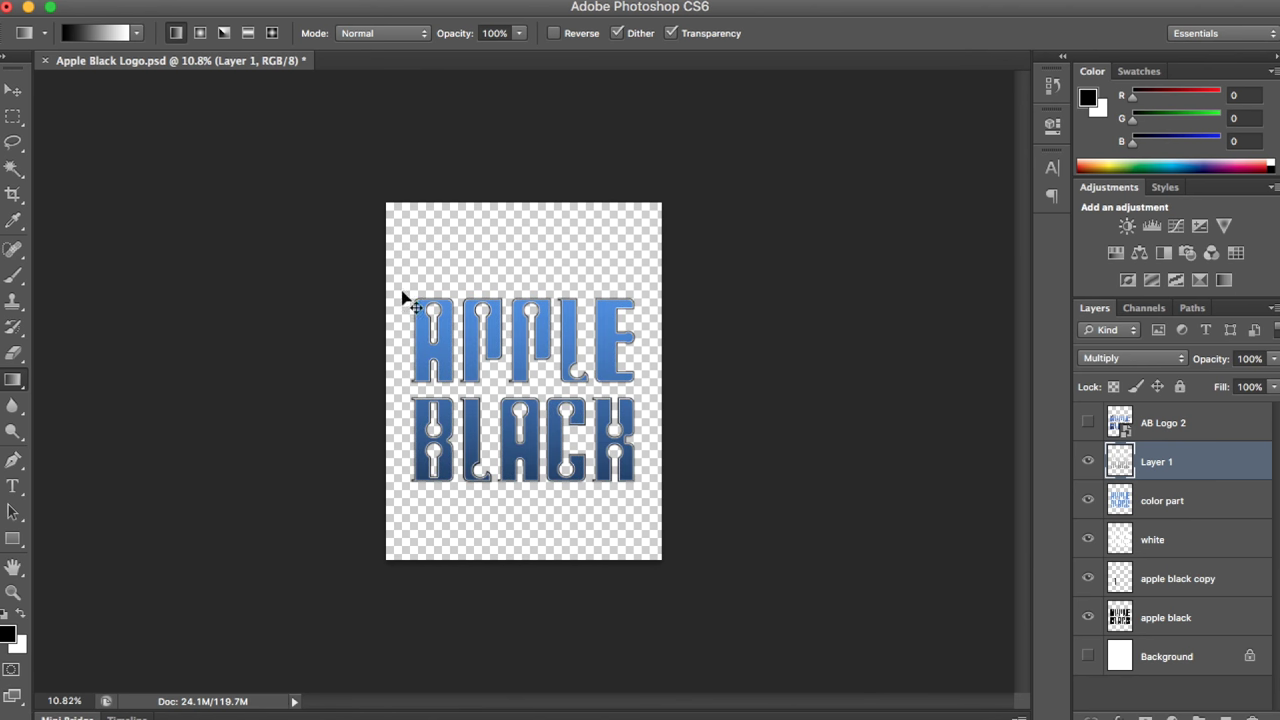
scroll(560, 366, down, 10)
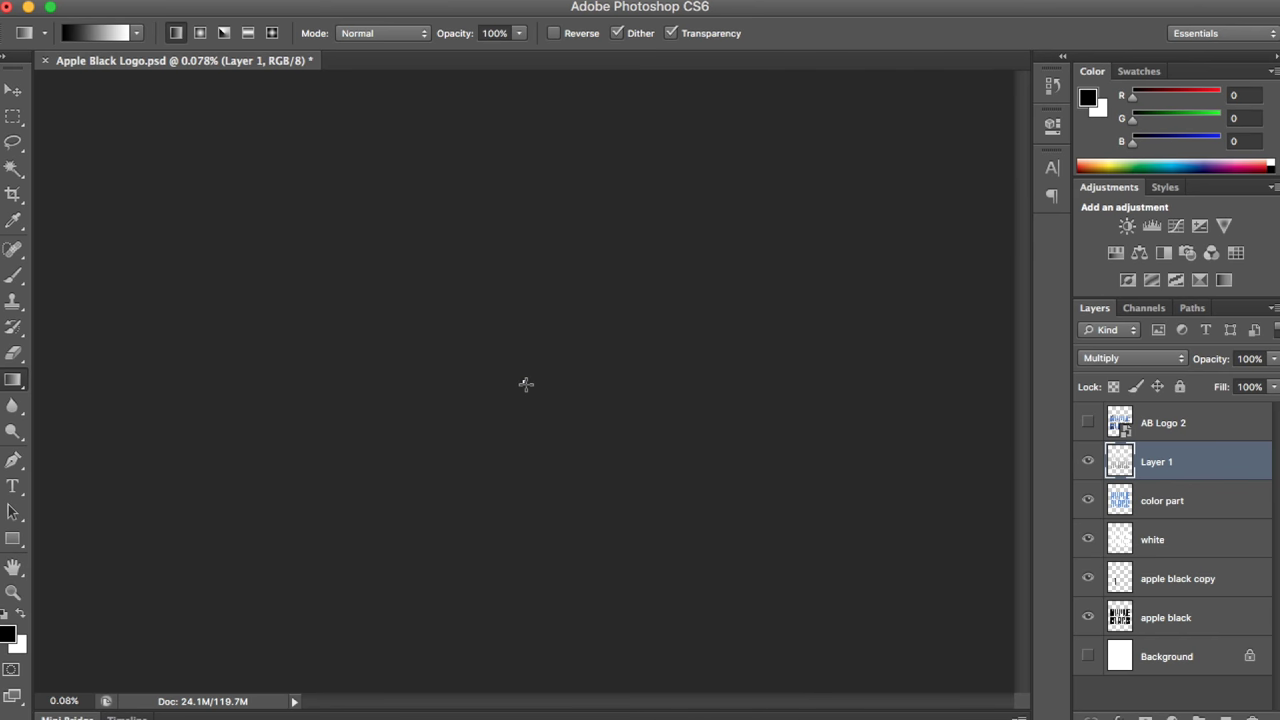
scroll(526, 384, up, 10)
scroll(526, 384, down, 3)
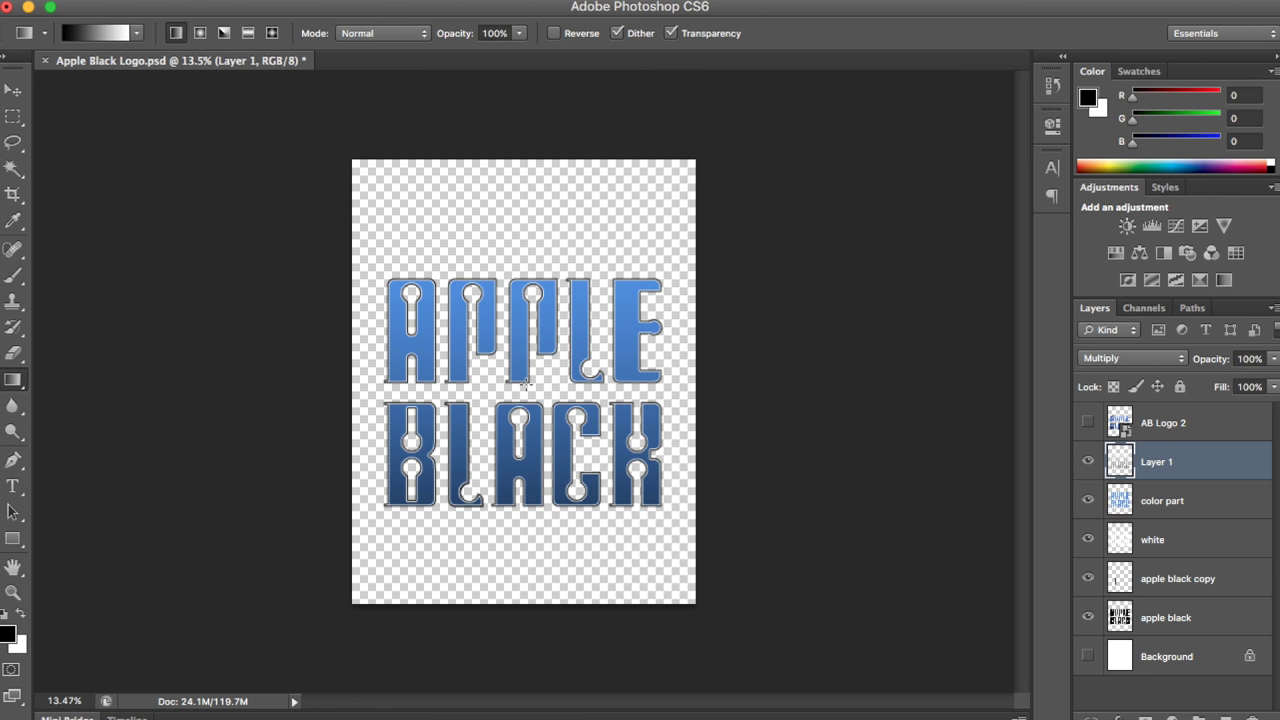
click(1180, 506)
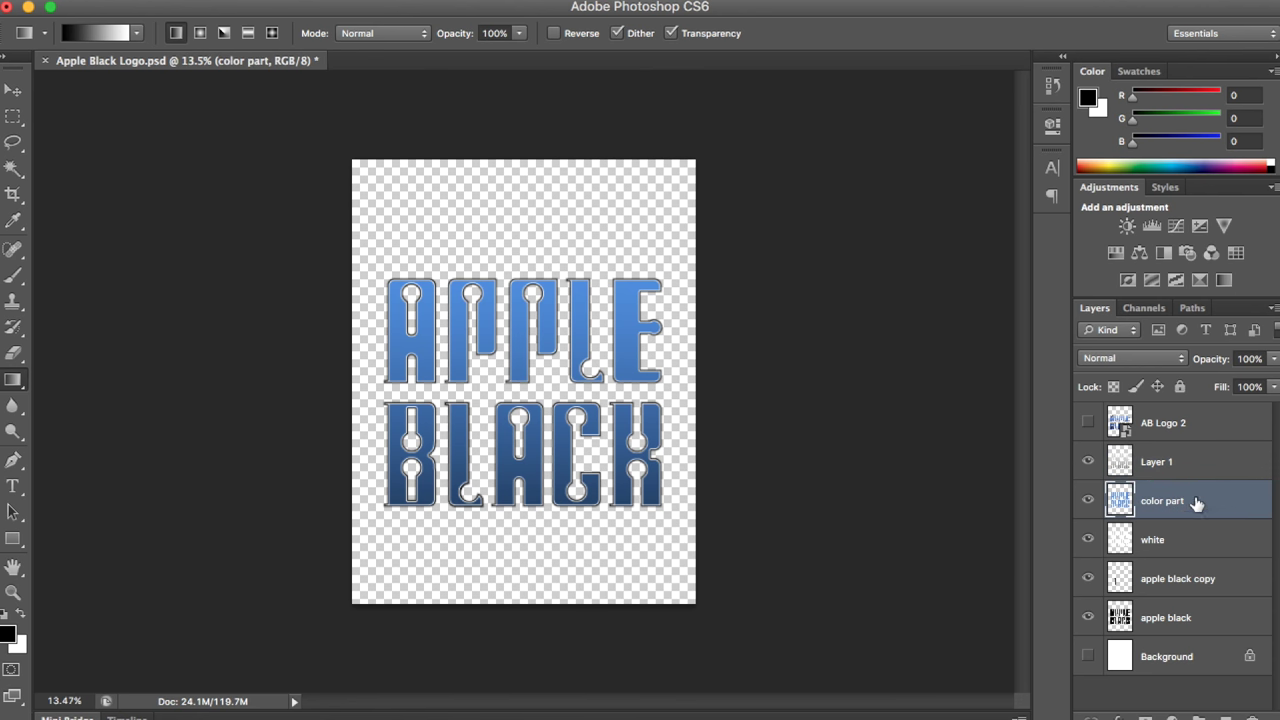
click(395, 10)
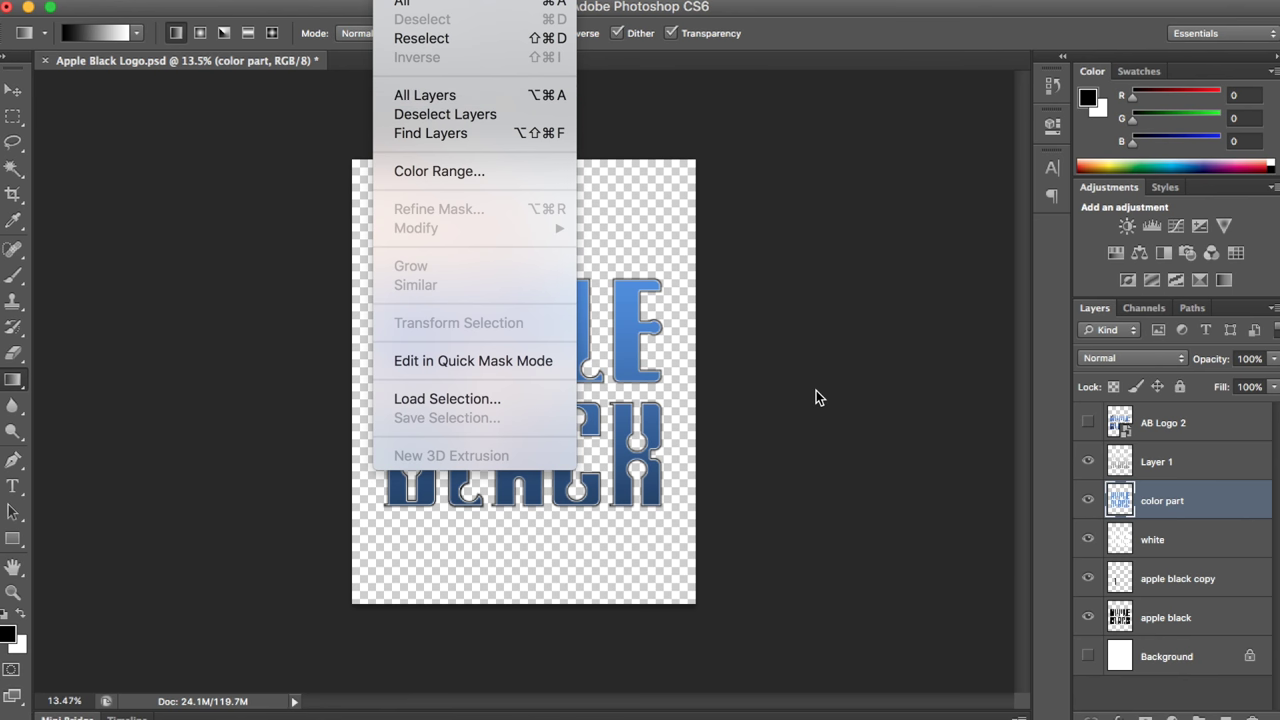
click(512, 398)
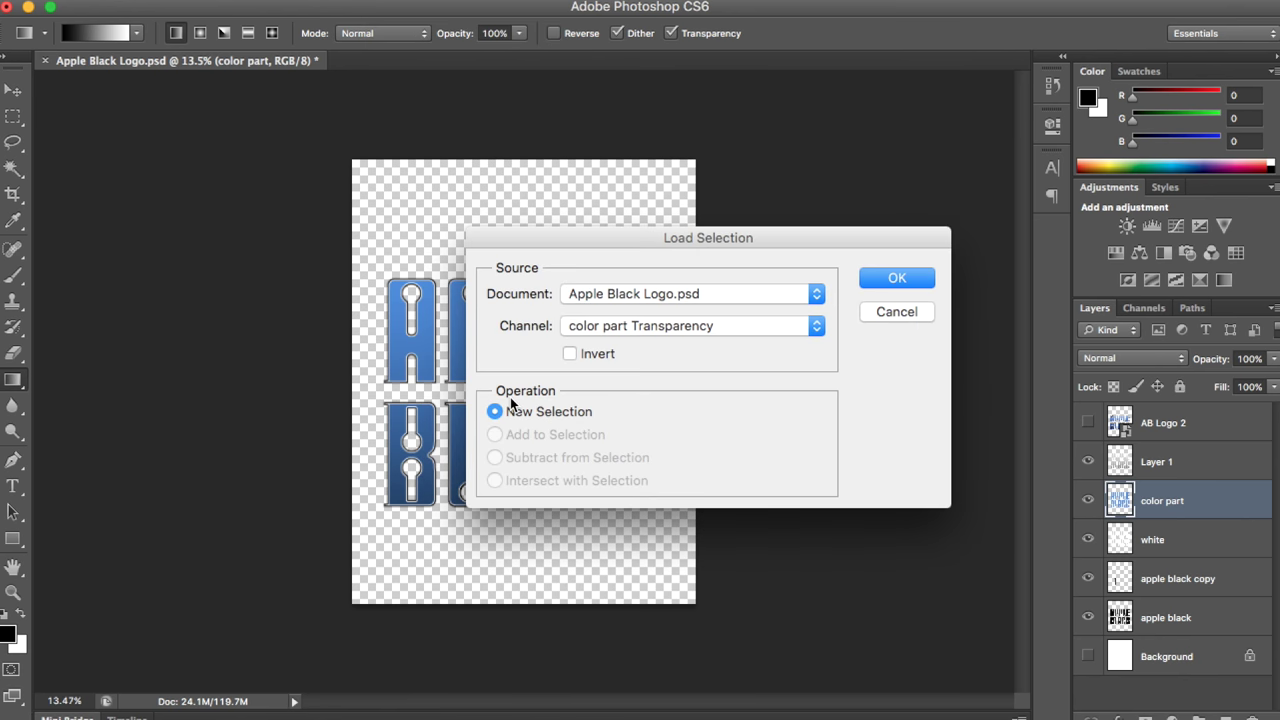
click(898, 312)
right_click(1190, 507)
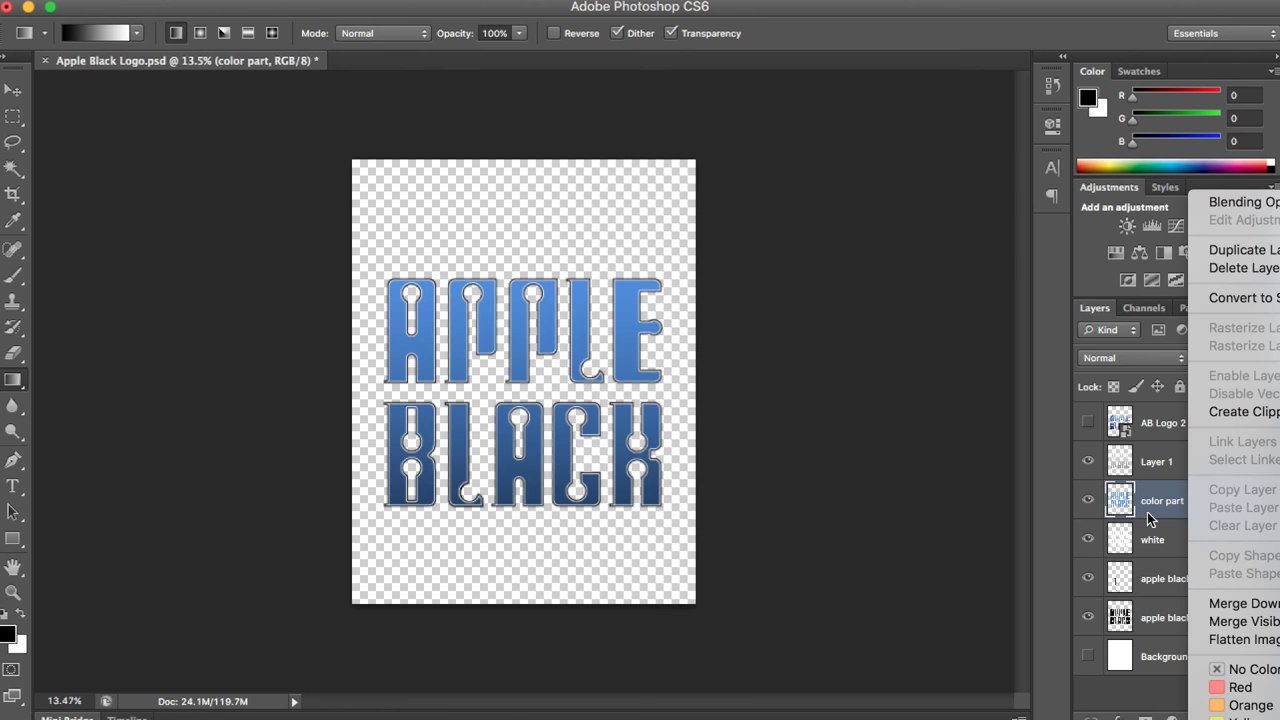
click(964, 488)
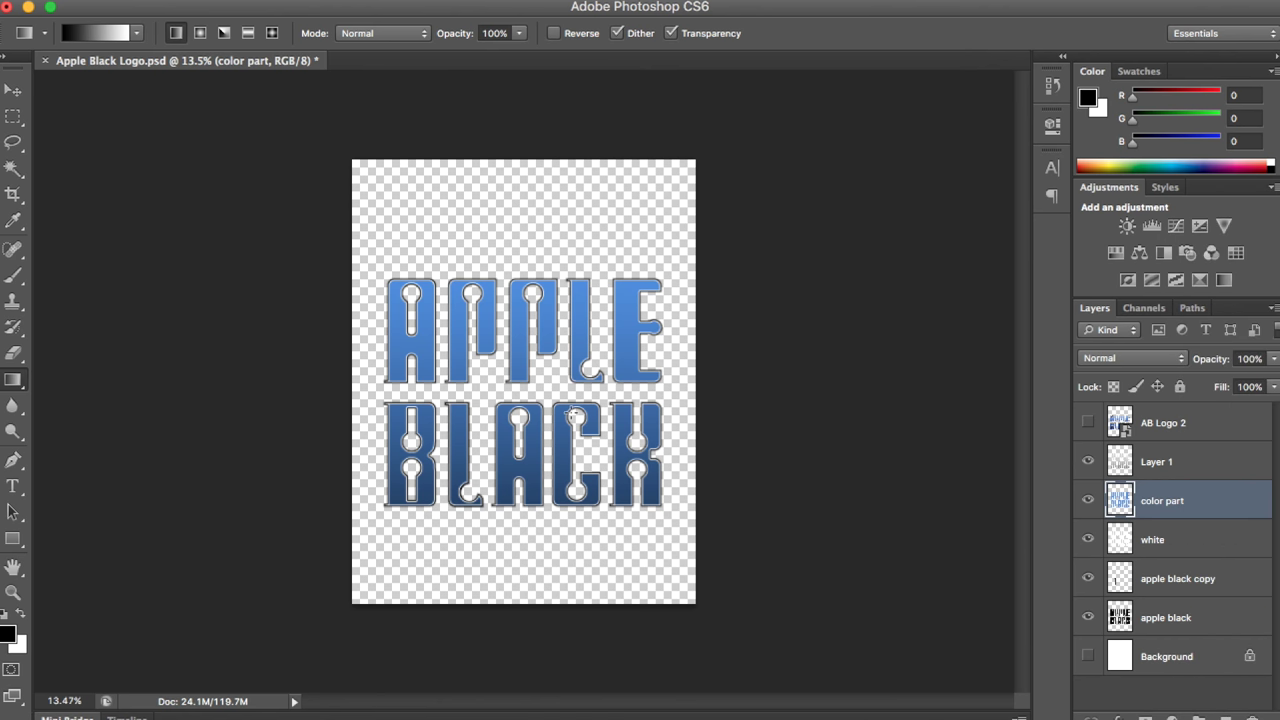
Switch to the Magic Wand and hide Layer 1 to expose the flat blue fill of the lettering
scroll(573, 414, up, 2)
scroll(570, 413, up, 3)
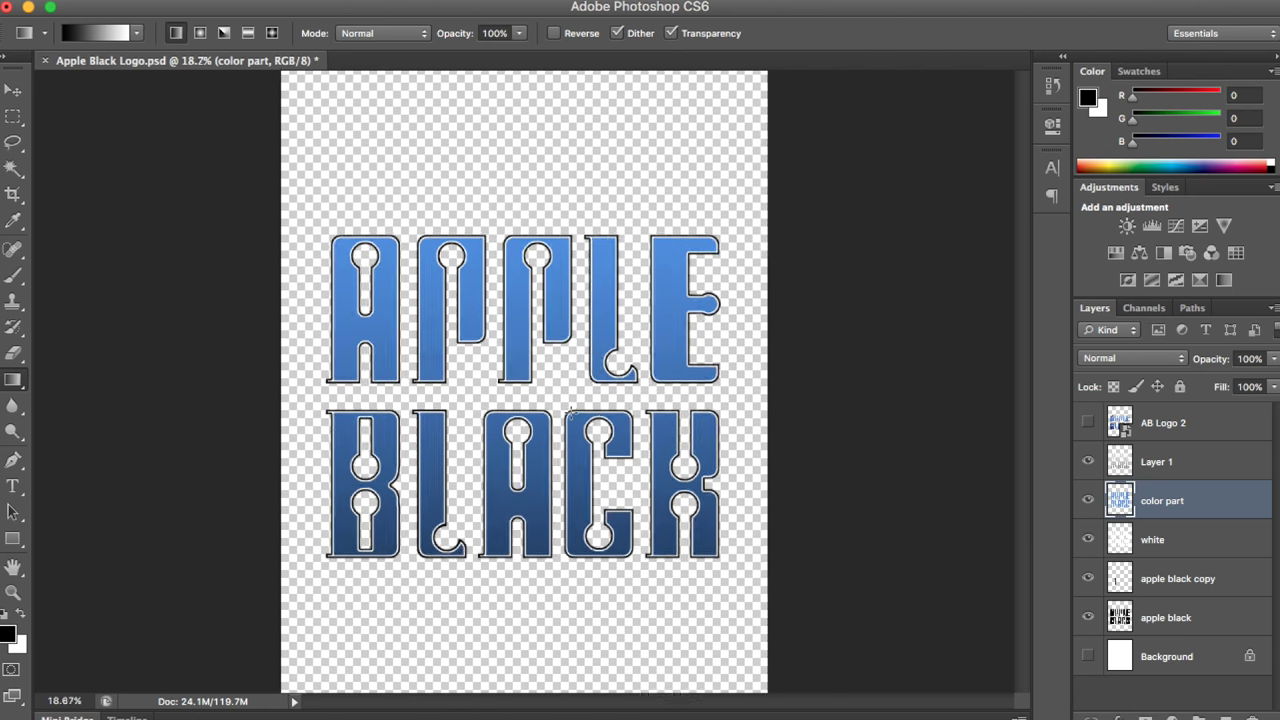
key(w)
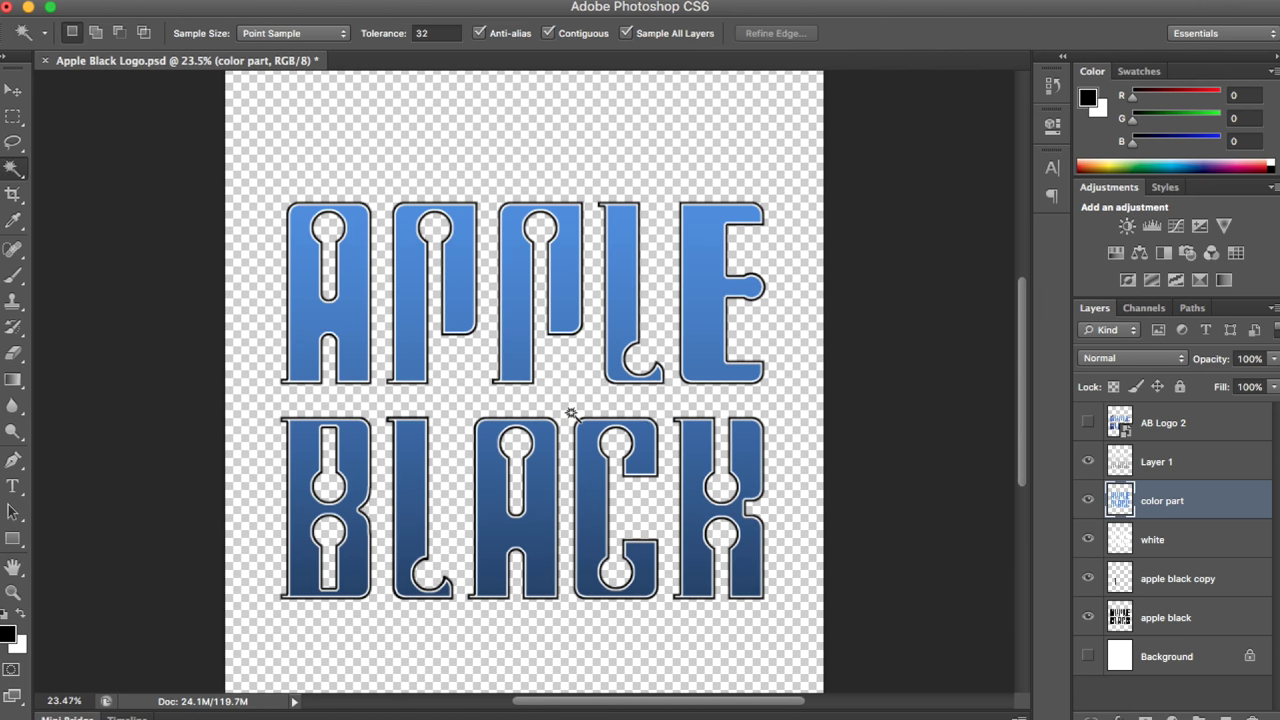
click(519, 360)
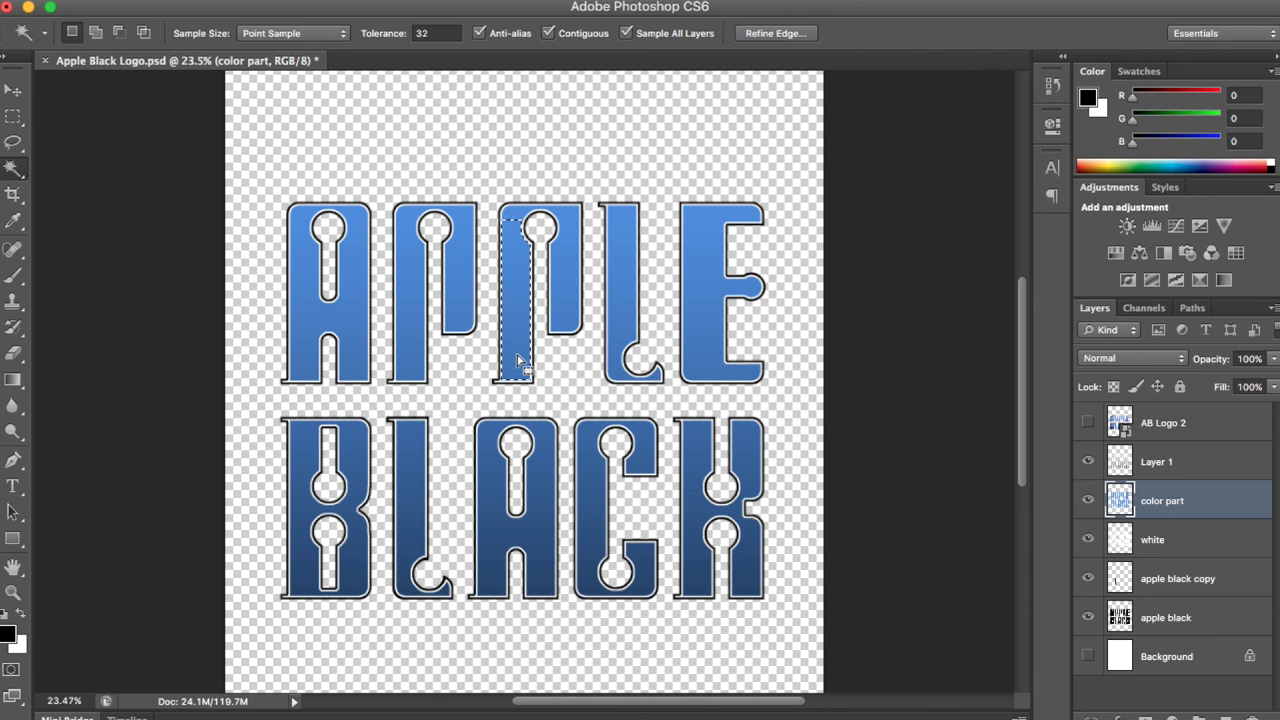
key(super+d)
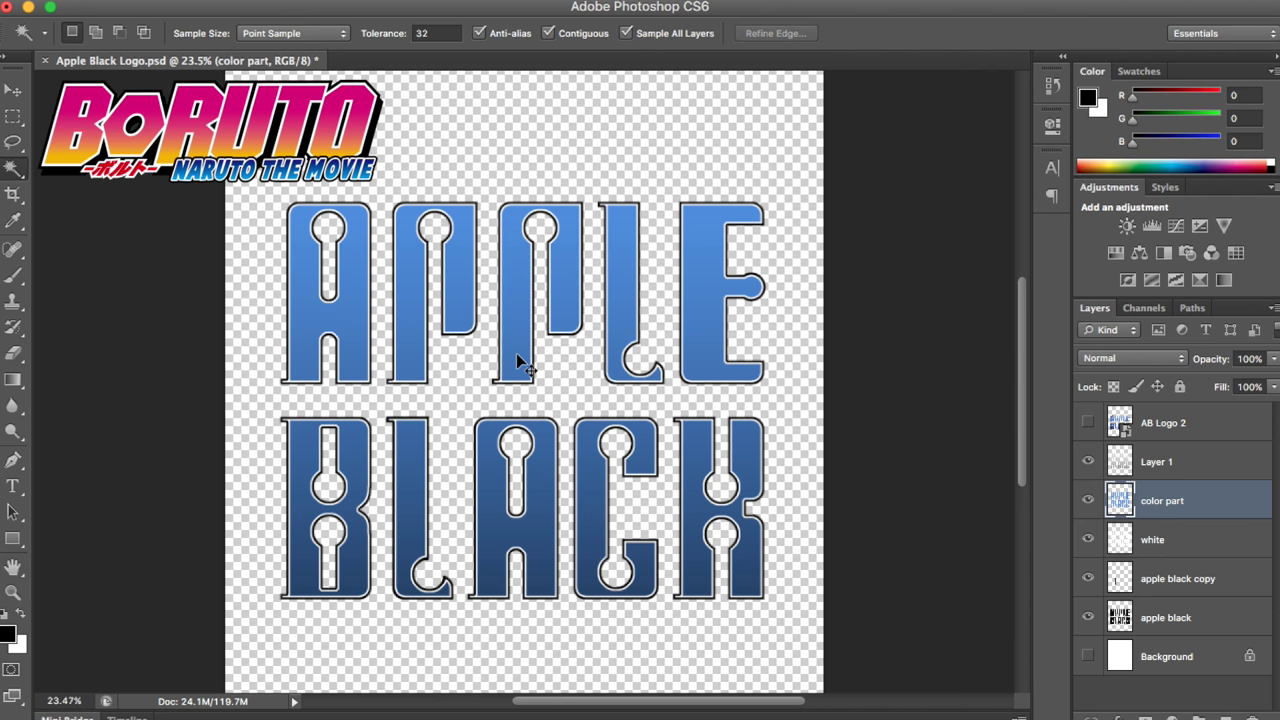
click(1088, 461)
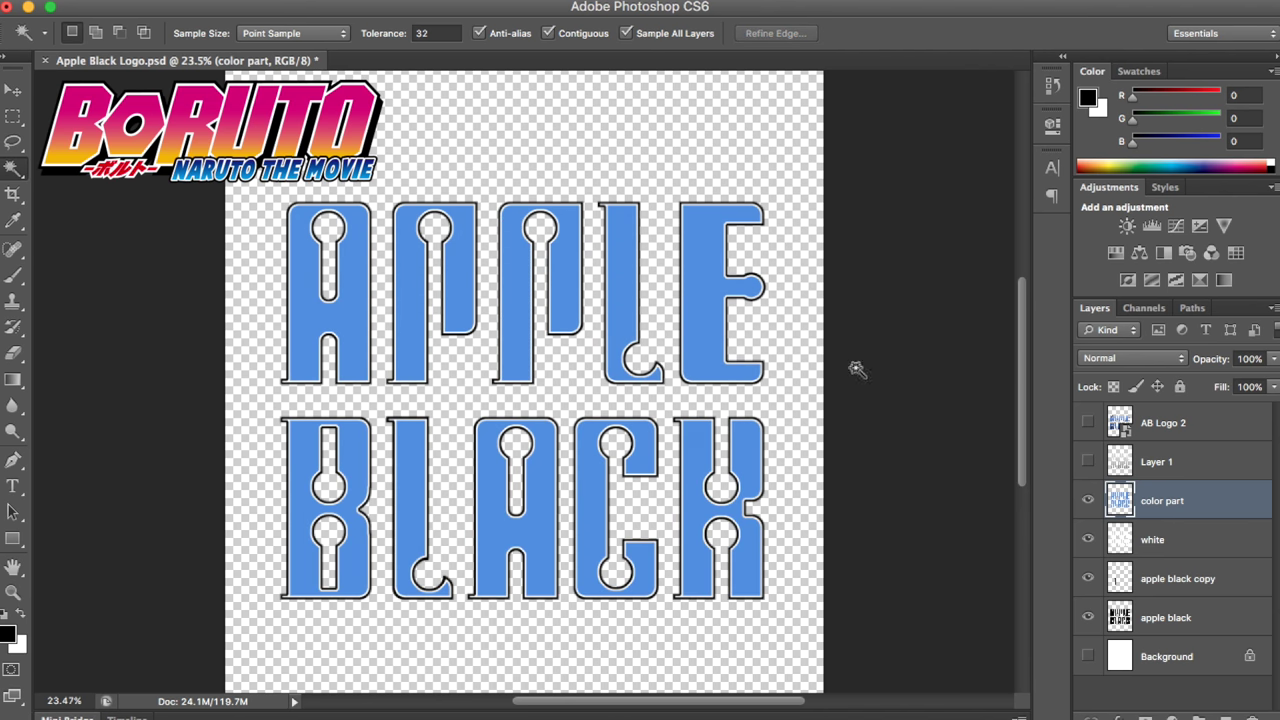
Select the blue interiors of all the letters in APPLE BLACK together with the Magic Wand
click(700, 470)
shift+click(695, 308)
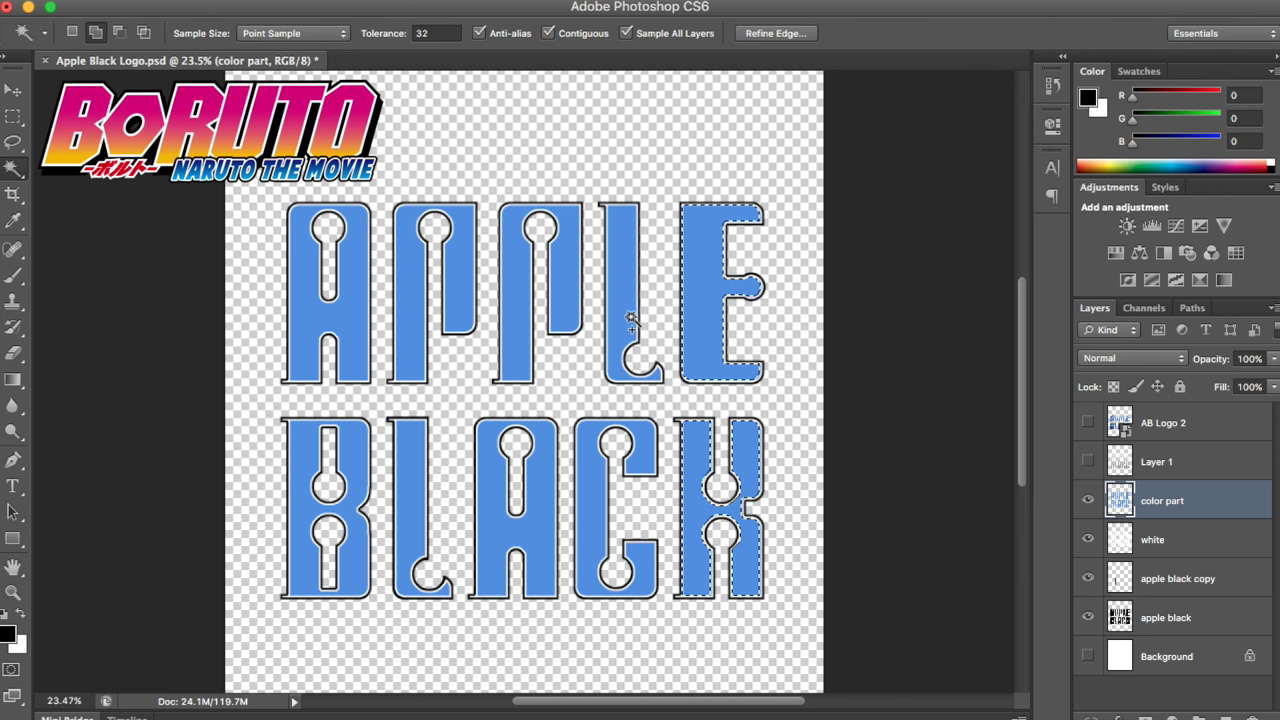
shift+click(630, 318)
shift+click(600, 480)
shift+click(540, 500)
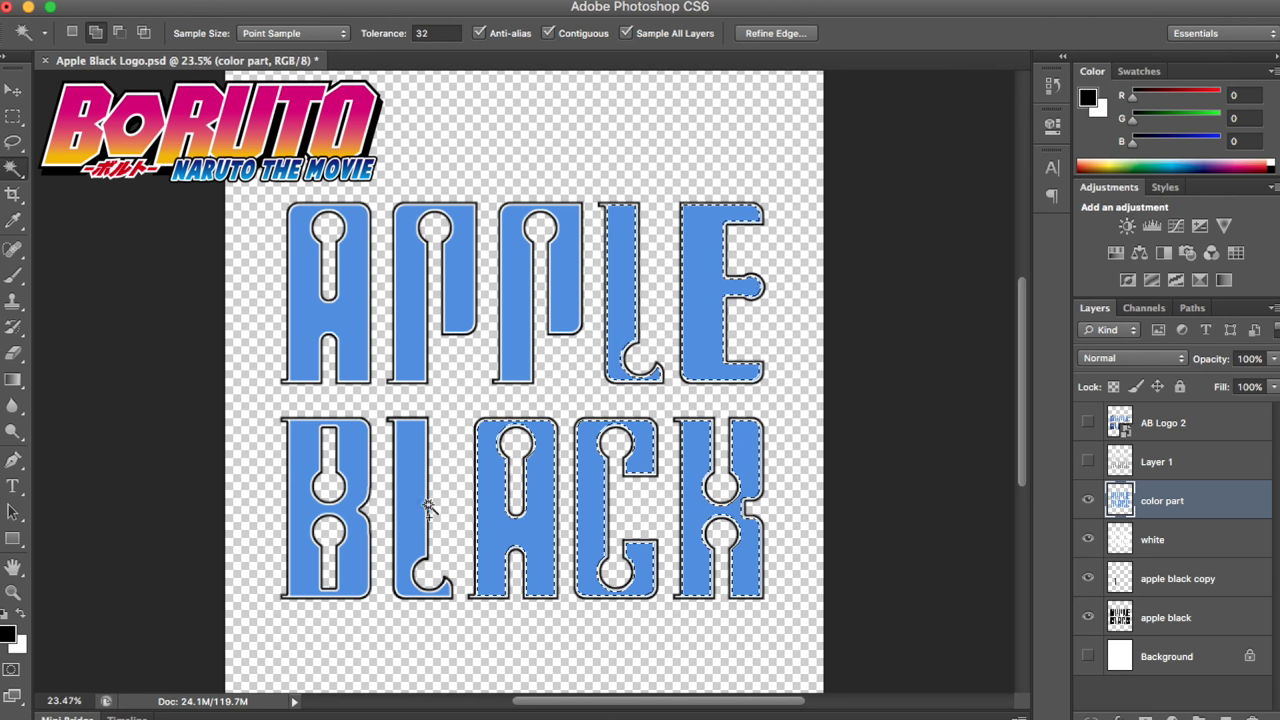
shift+click(428, 508)
shift+click(358, 502)
shift+click(360, 308)
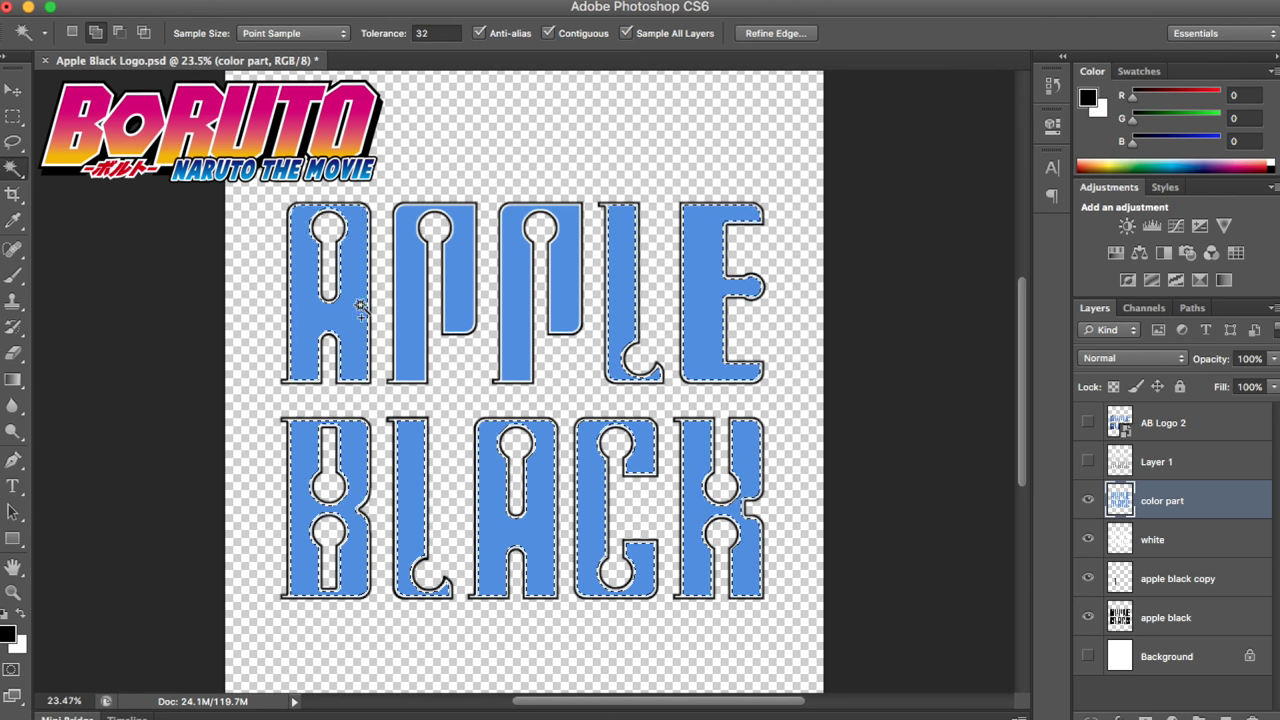
shift+click(410, 318)
shift+click(515, 322)
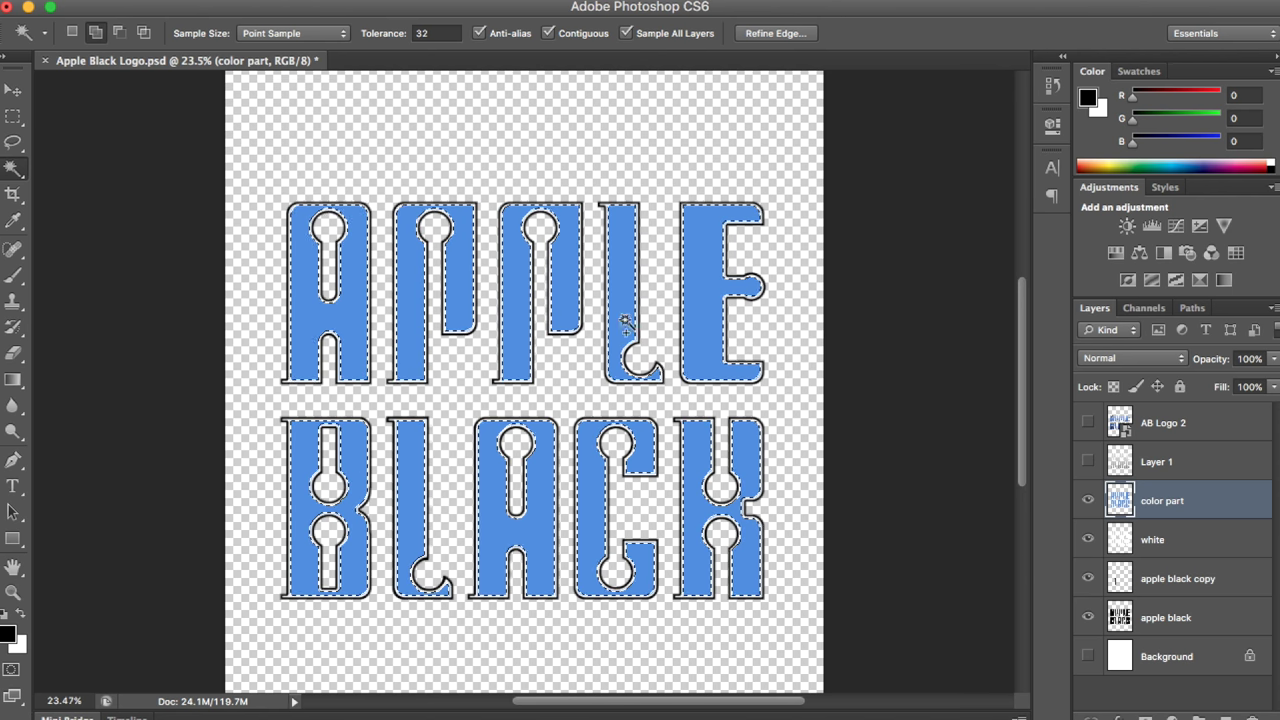
Set the foreground color to a pinkish red, ef2852, and return to the Magic Wand
click(8, 640)
click(513, 275)
click(640, 409)
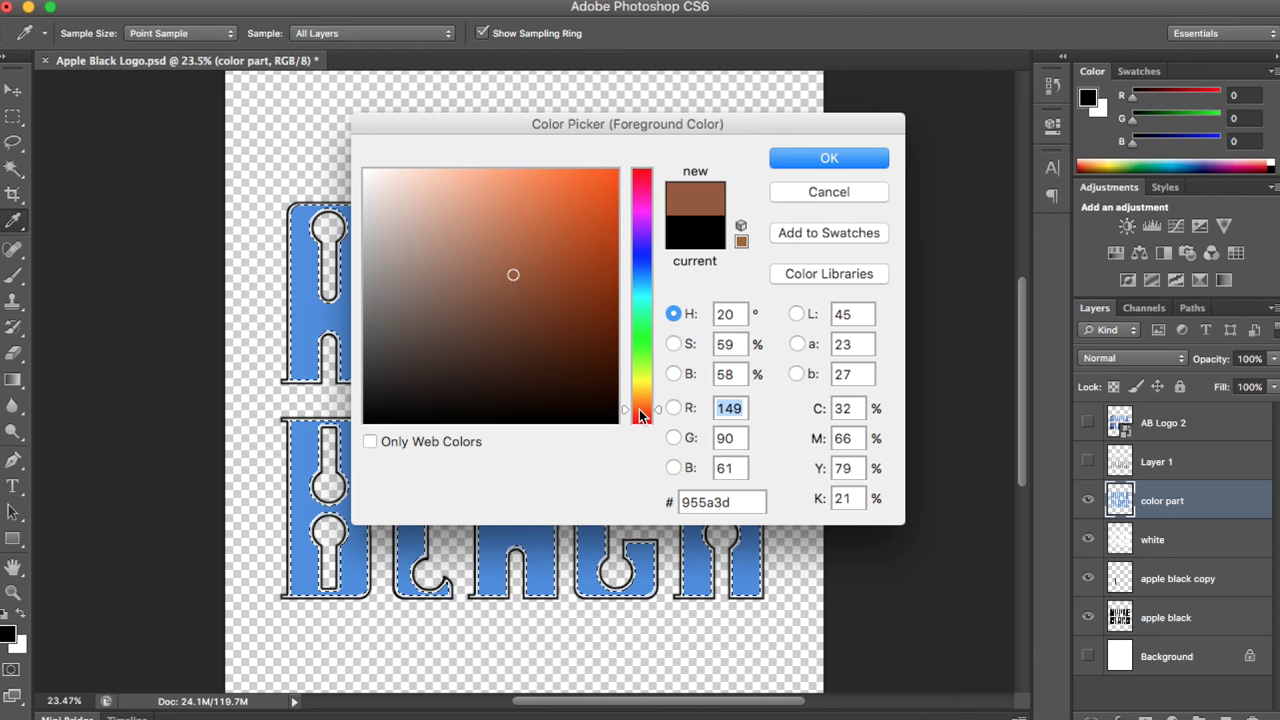
mouse_move(608, 180)
mouse_down()
mouse_move(640, 188)
mouse_move(594, 194)
mouse_move(579, 214)
mouse_up()
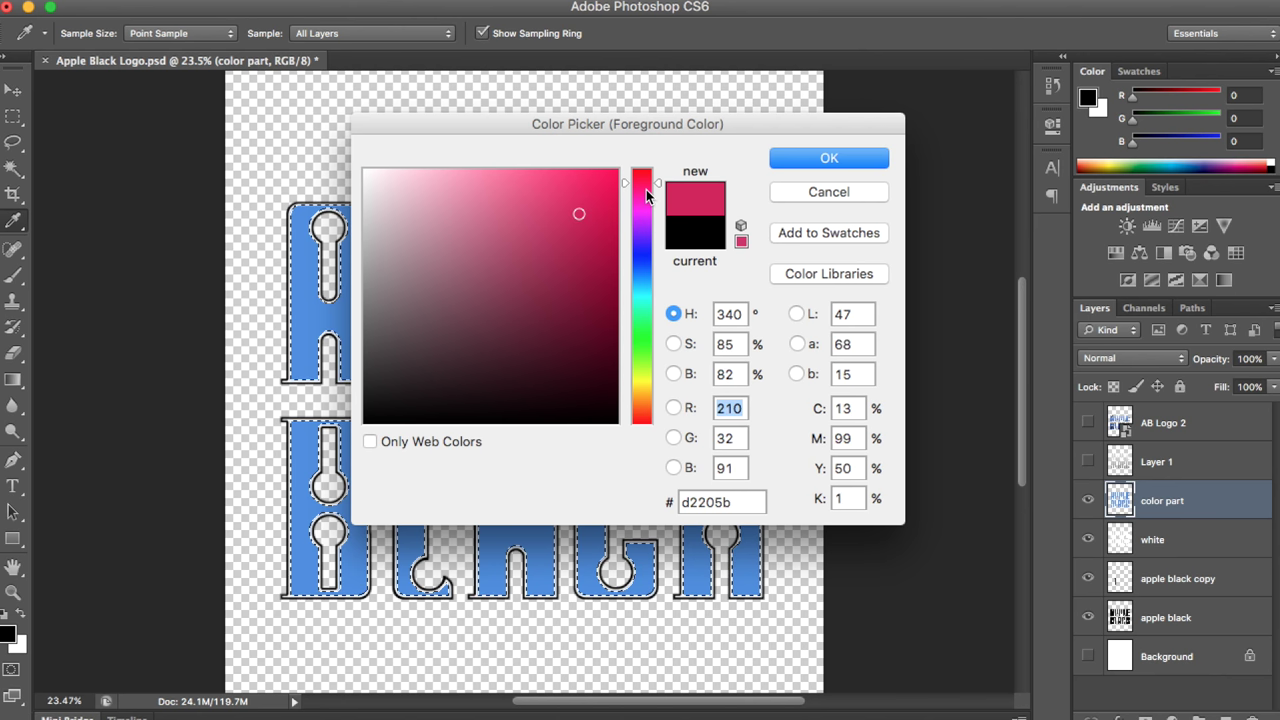
drag(646, 188, 646, 179)
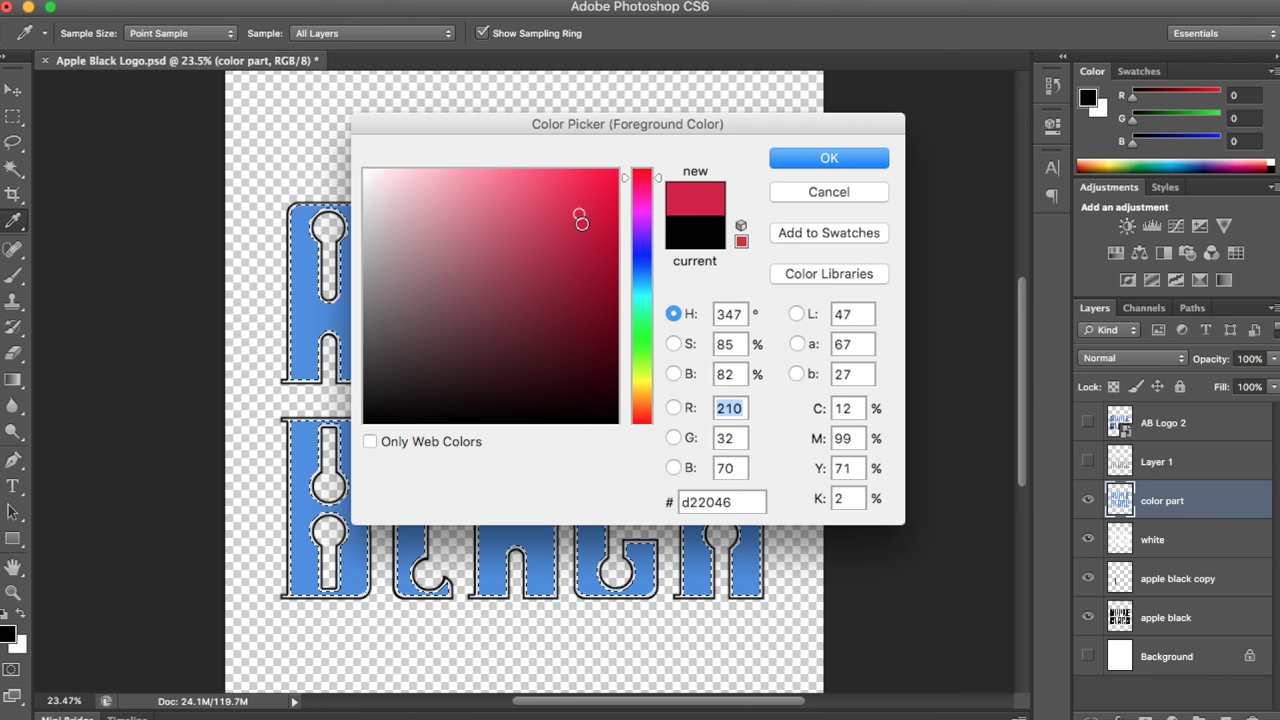
mouse_move(581, 222)
mouse_down()
mouse_move(566, 206)
mouse_move(560, 226)
mouse_move(560, 212)
mouse_move(580, 240)
mouse_move(534, 203)
mouse_move(556, 190)
mouse_up()
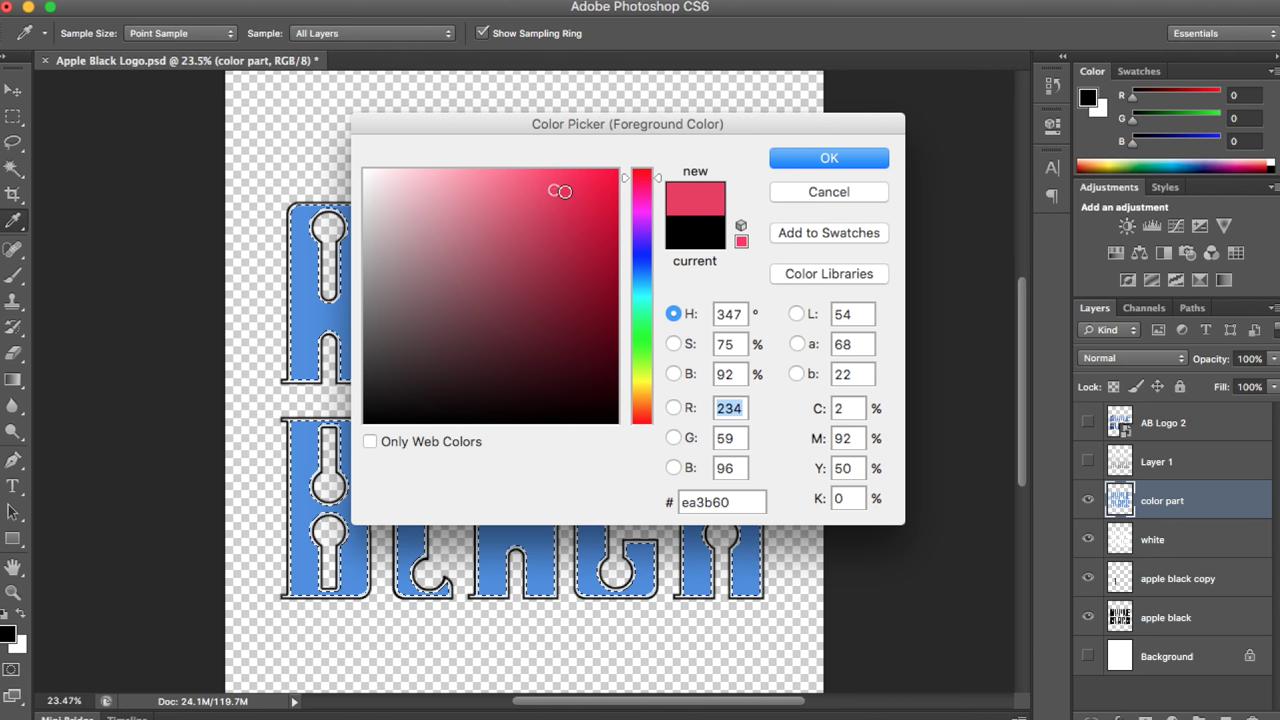
drag(564, 191, 575, 185)
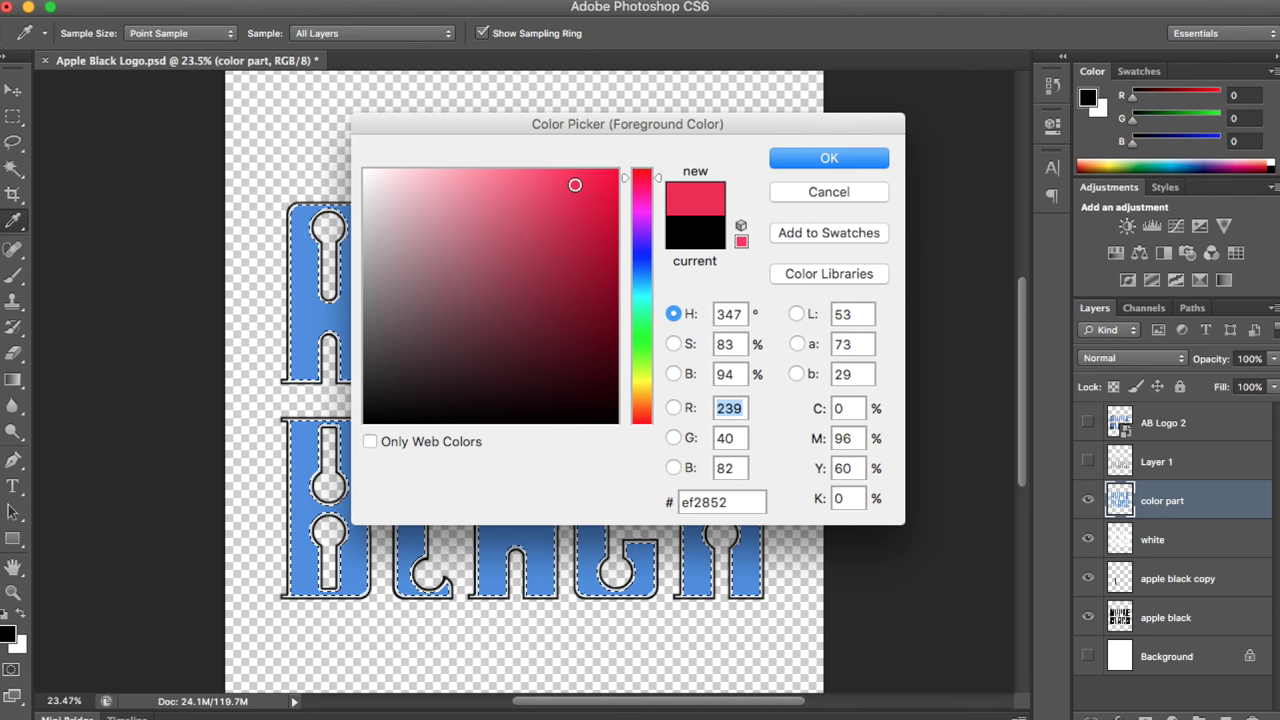
click(820, 160)
key(w)
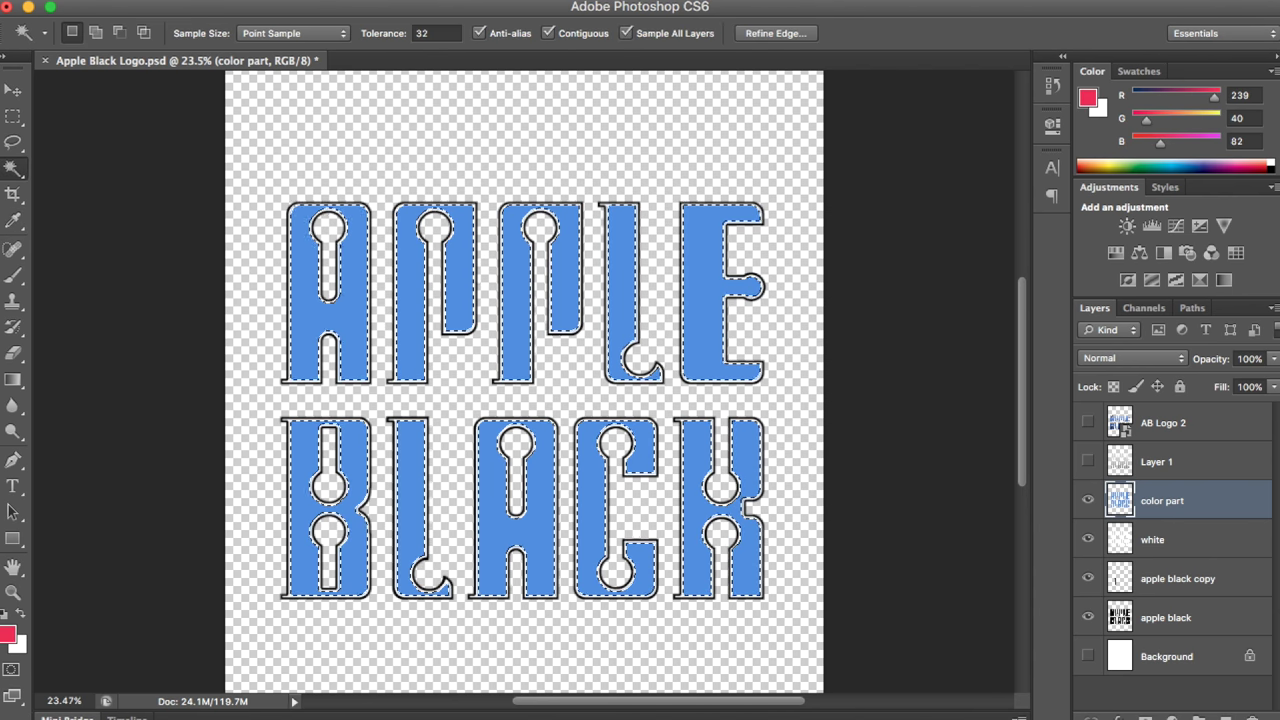
Fill the lettering selection on color part with the foreground color in Normal mode at 100% opacity
click(228, 1)
mouse_move(190, 1)
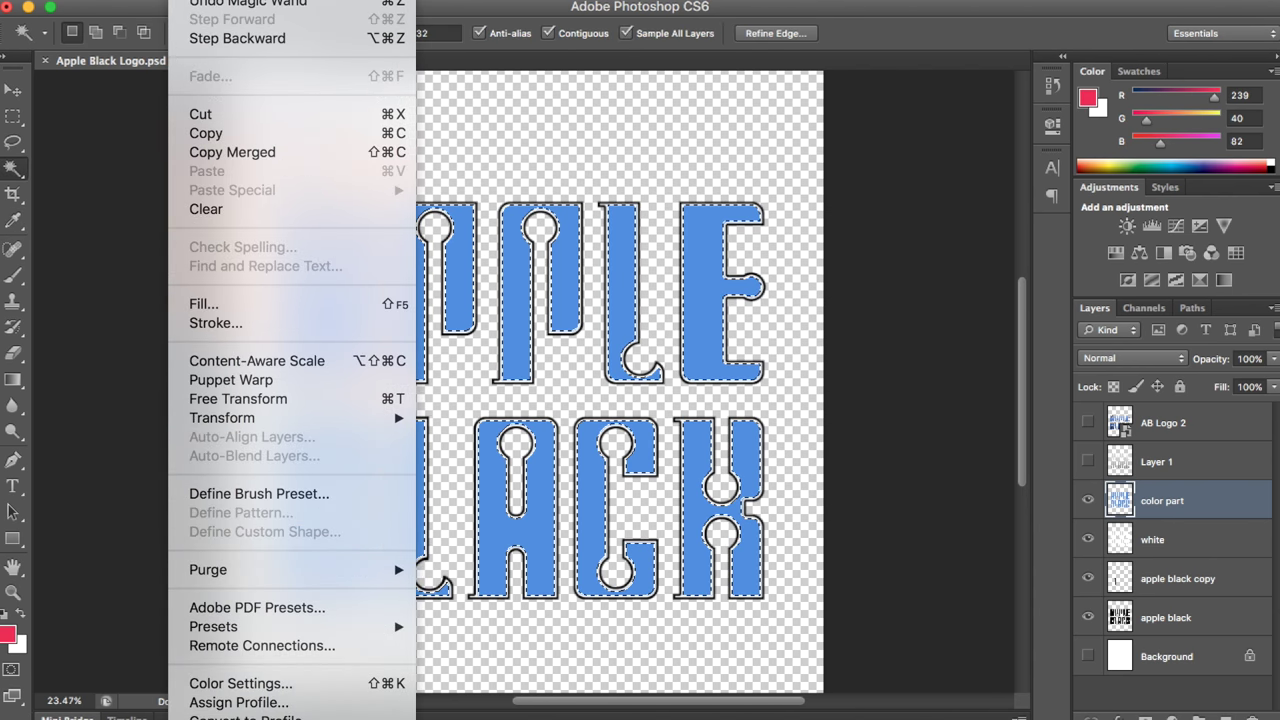
click(205, 303)
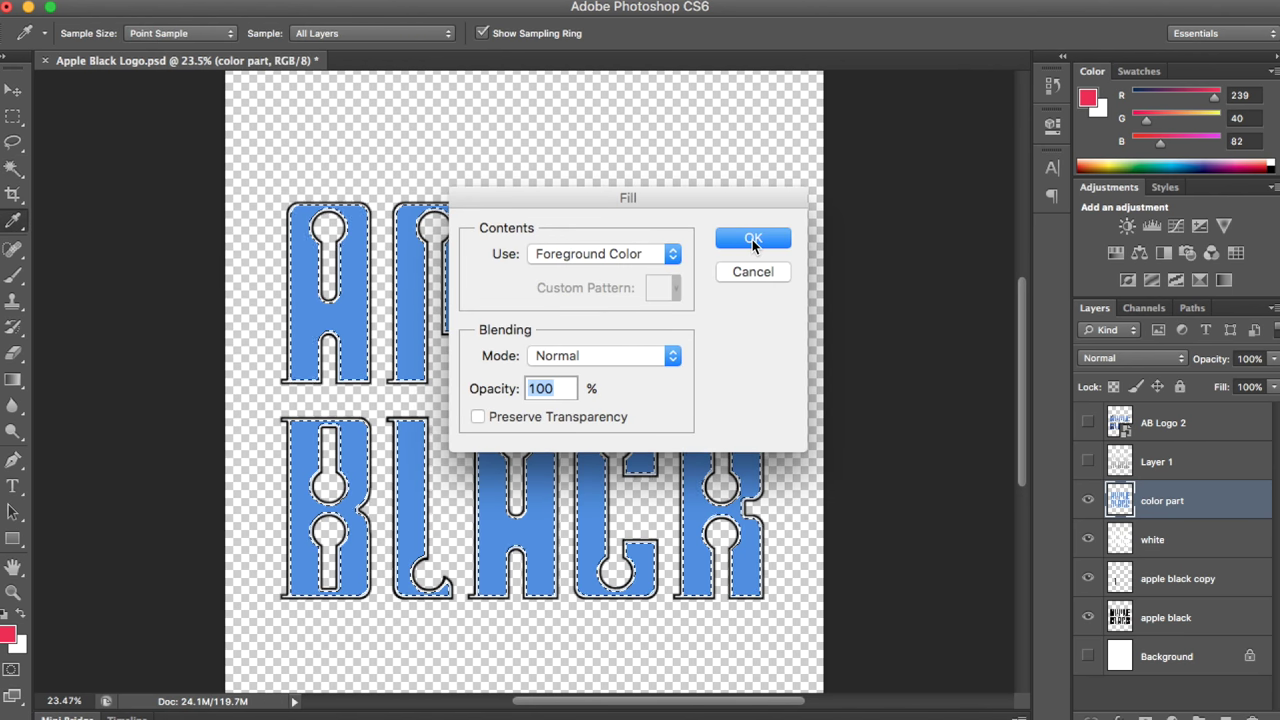
click(753, 240)
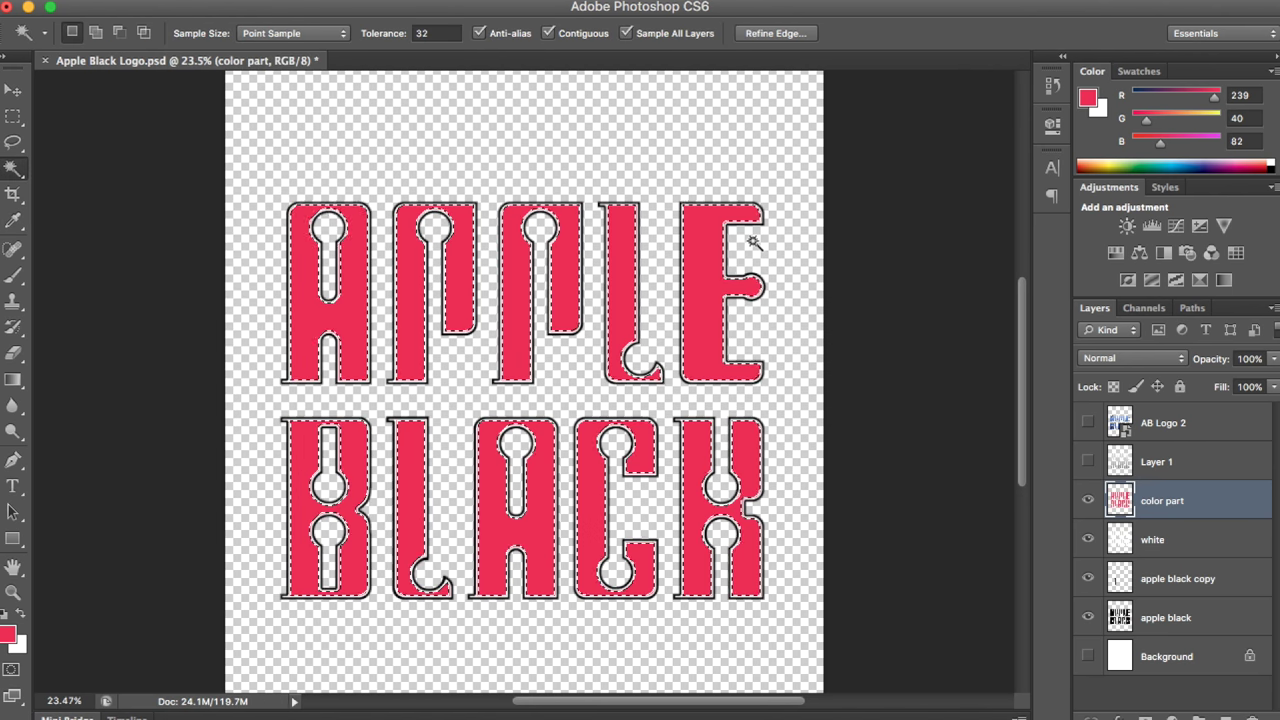
Show Layer 1 again, and undo both the deselection and the red fill on color part
click(1082, 462)
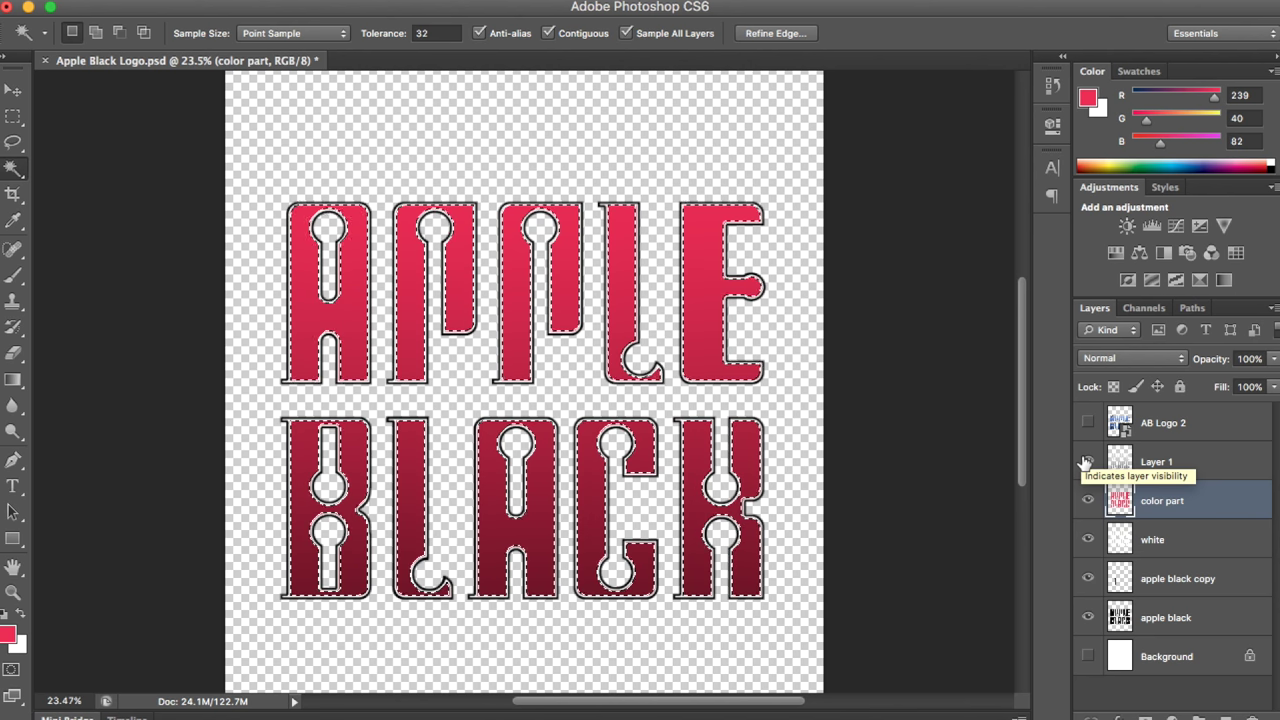
key(super+d)
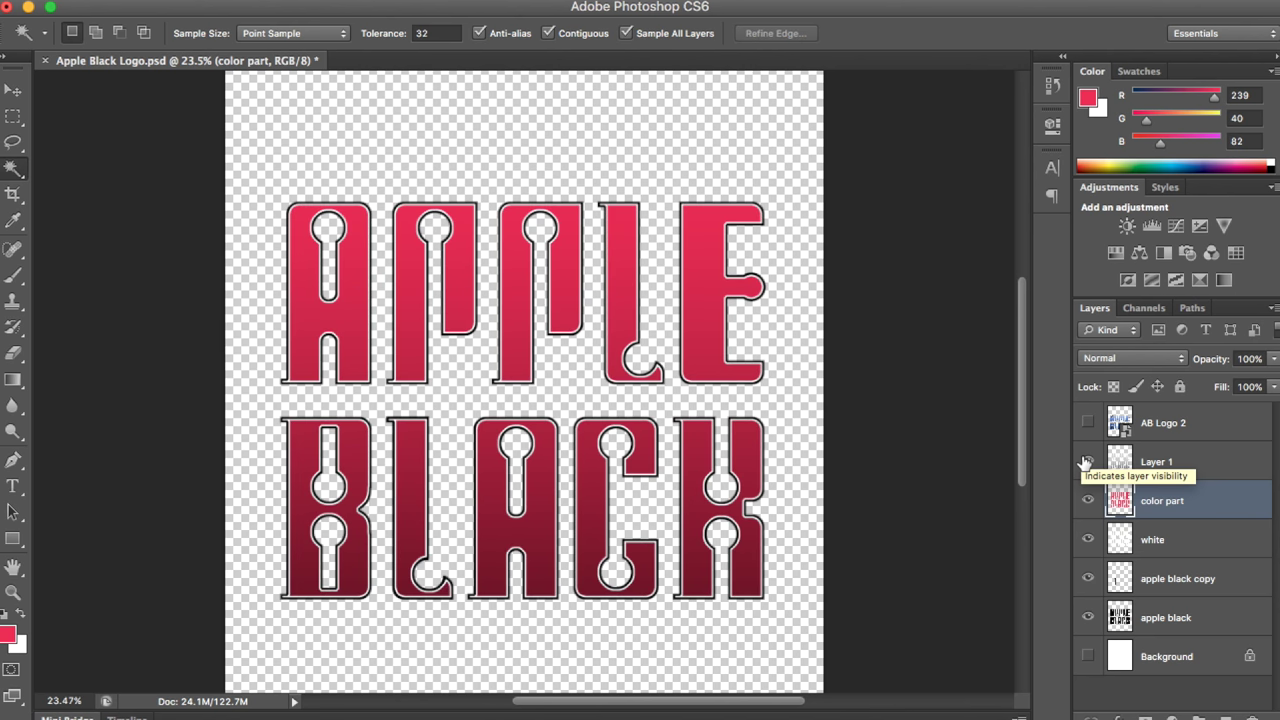
key(alt+super+z)
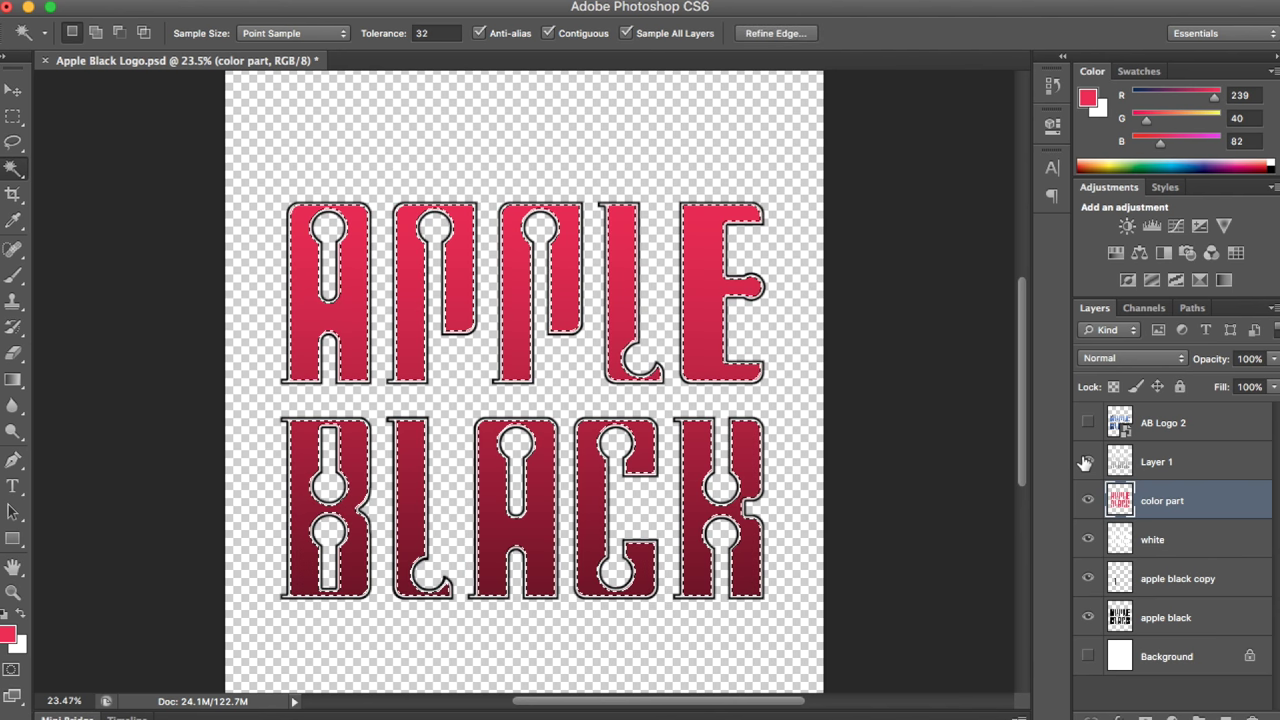
key(alt+super+z)
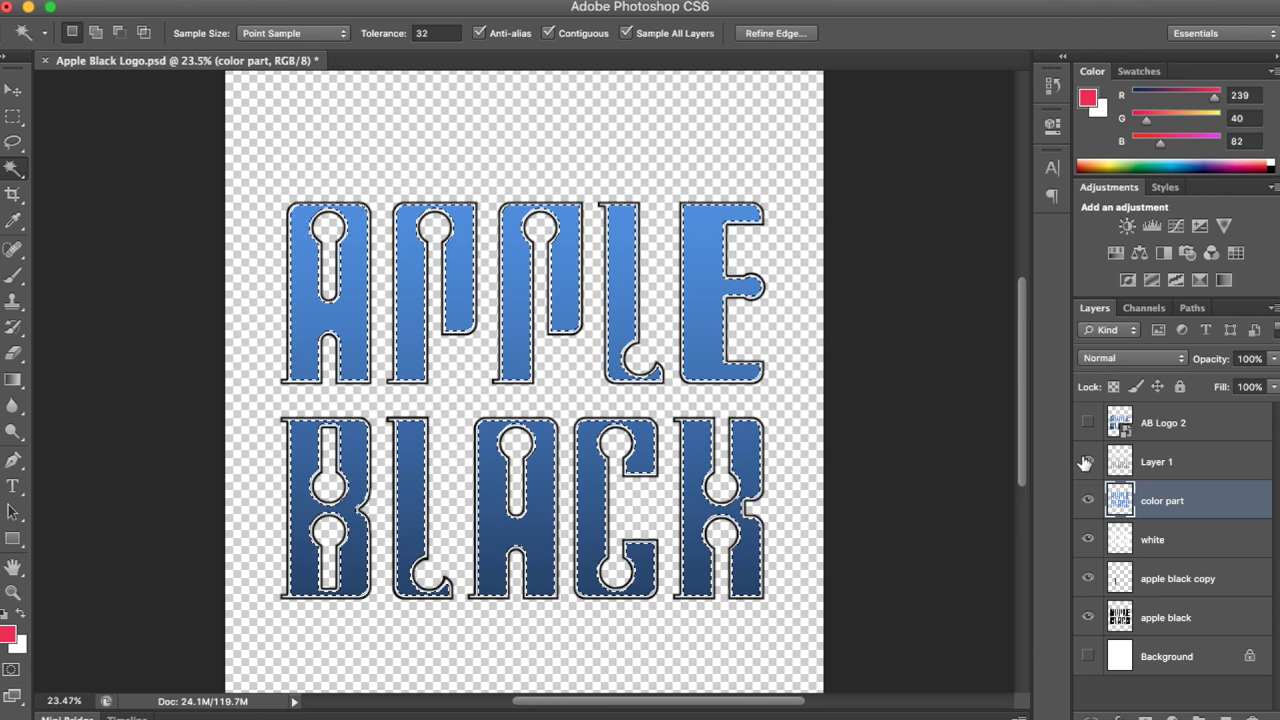
Fill the lettering selection with the pinkish-red foreground color on a new layer above color part, and deselect
key(alt+shift+super+n)
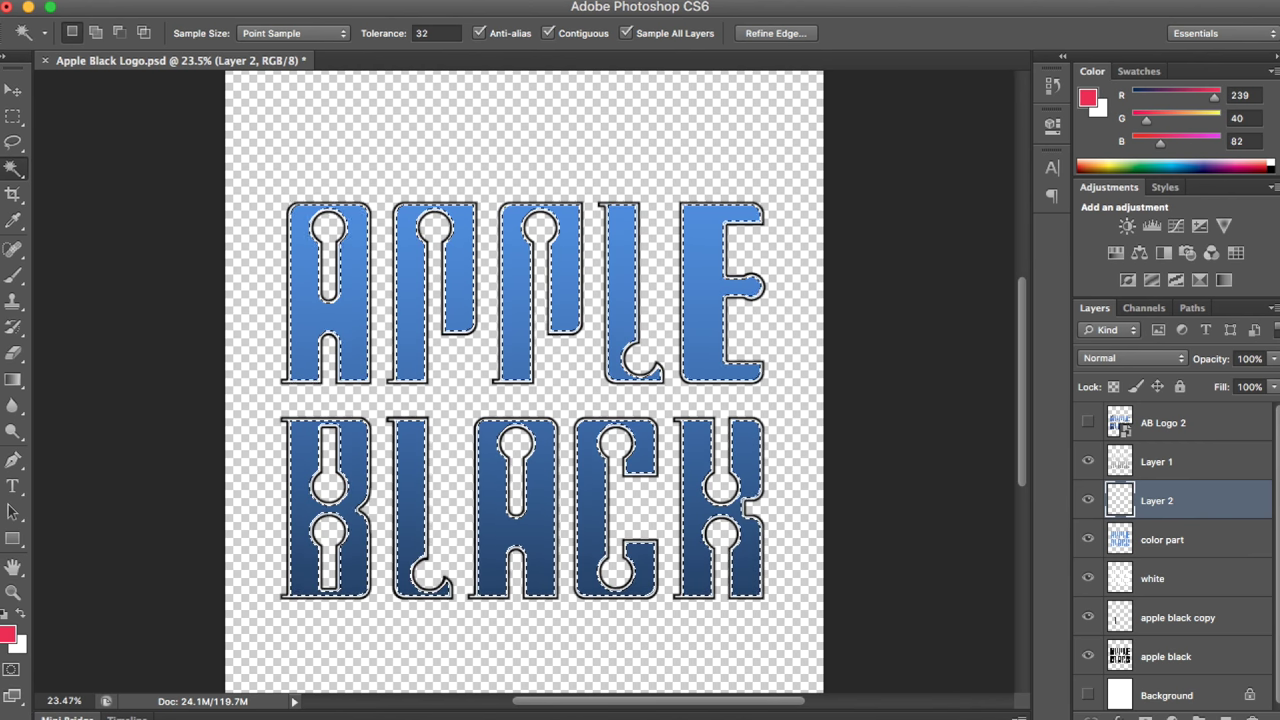
click(188, 2)
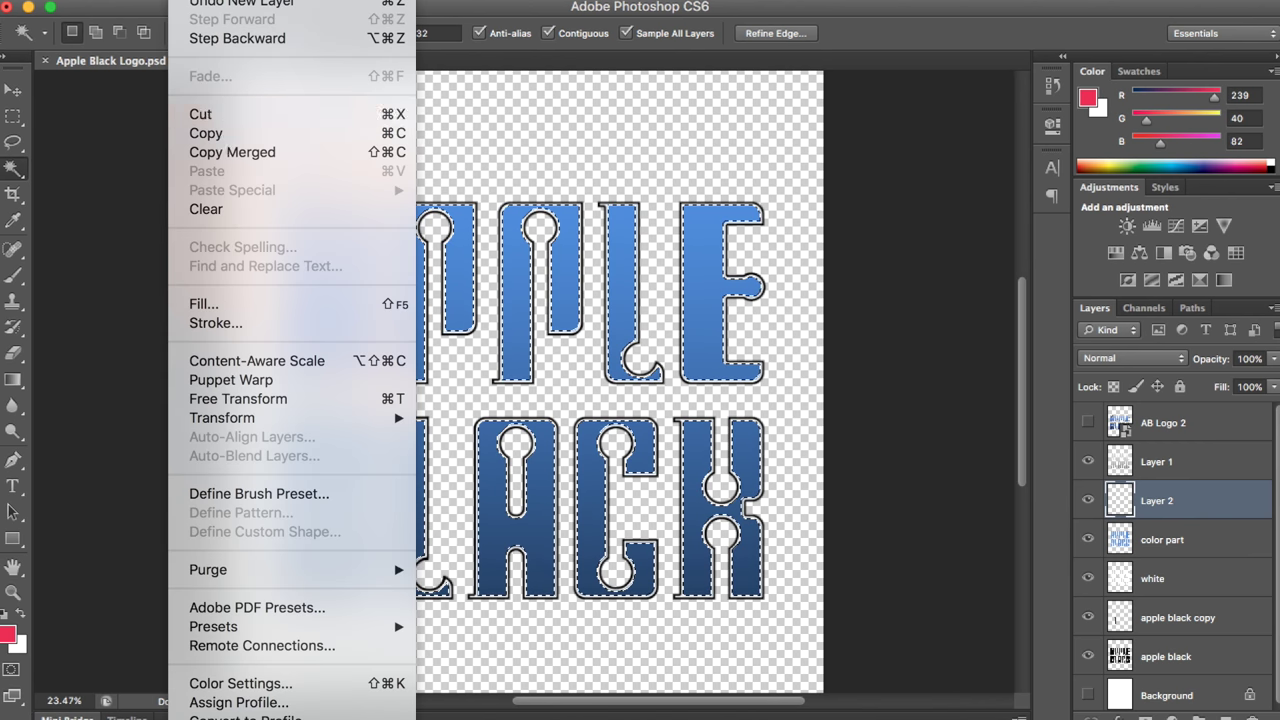
click(266, 308)
click(722, 245)
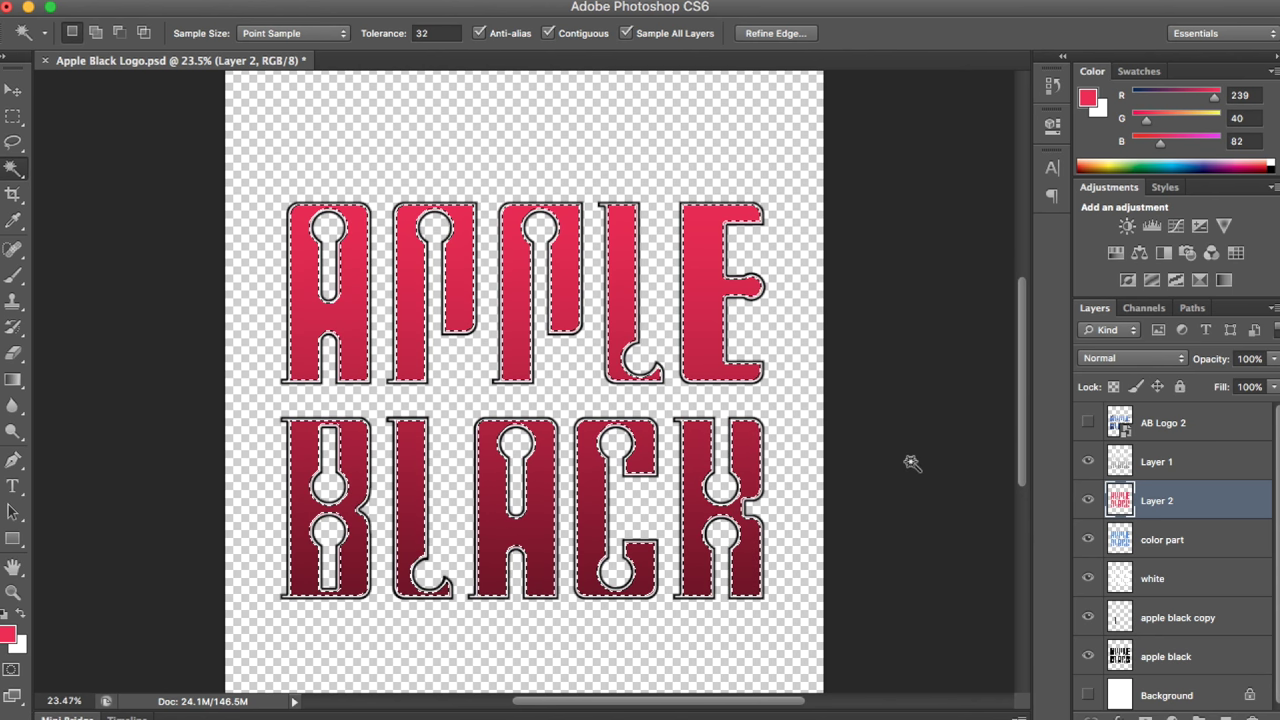
key(super+d)
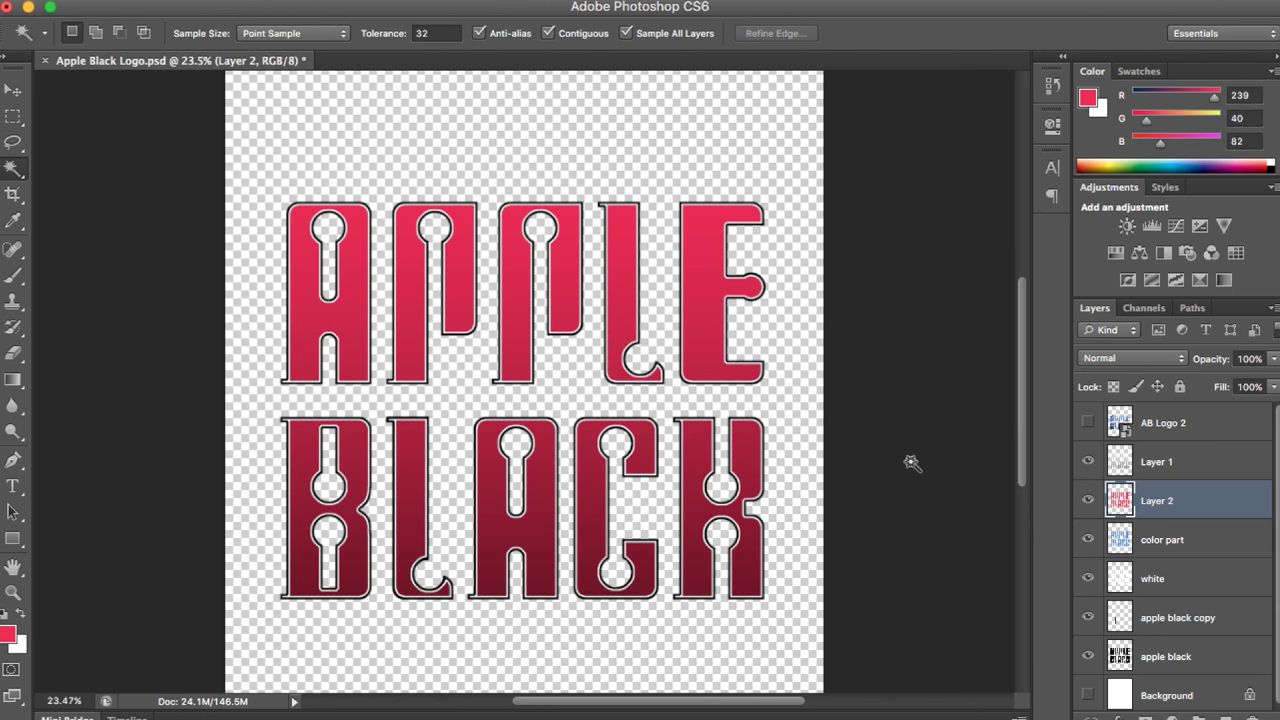
Add a Hue/Saturation adjustment layer above Layer 2 and shift its Hue to +67
click(1116, 253)
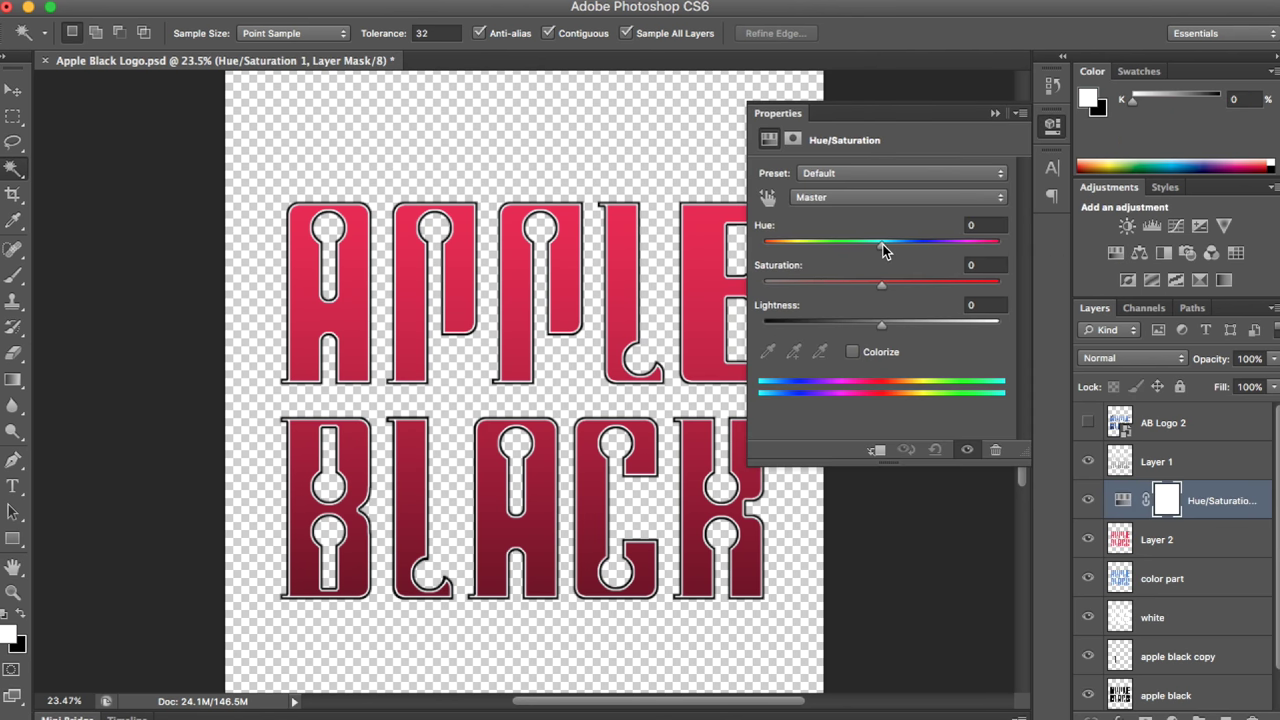
drag(883, 244, 946, 254)
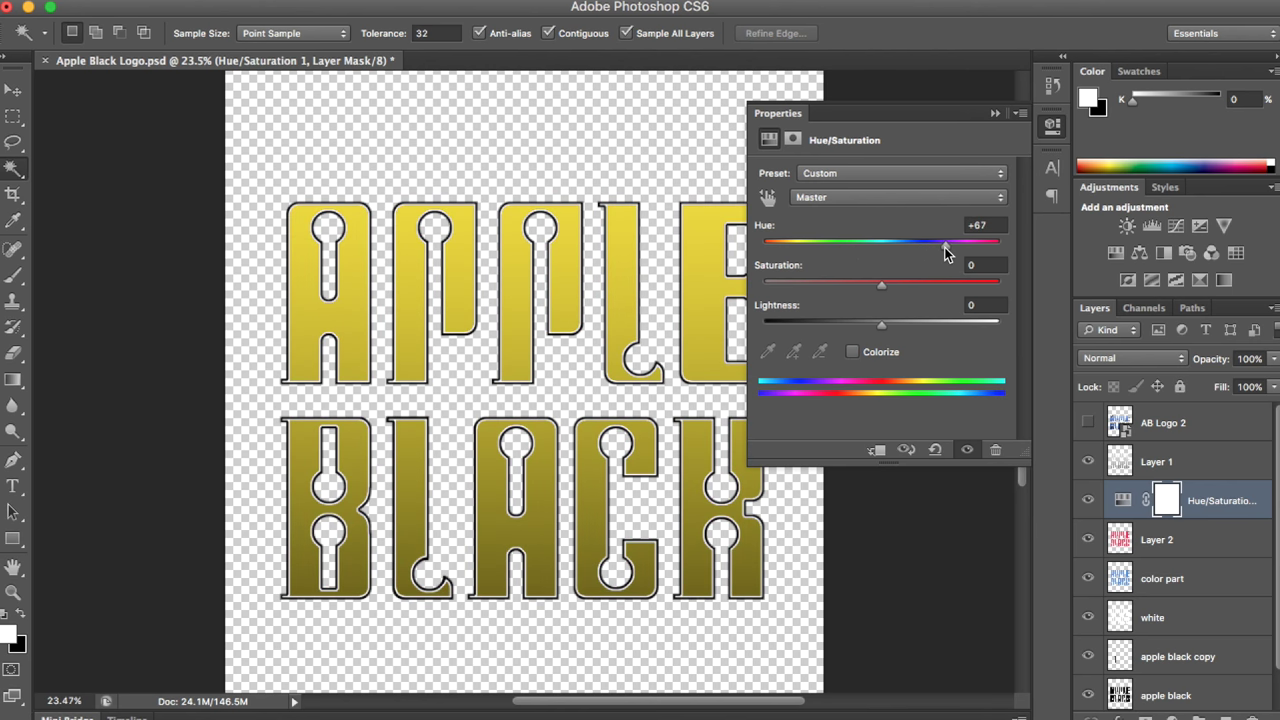
click(995, 113)
Hide the Hue/Saturation adjustment and the red Layer 2, and save the document
drag(1088, 500, 1088, 539)
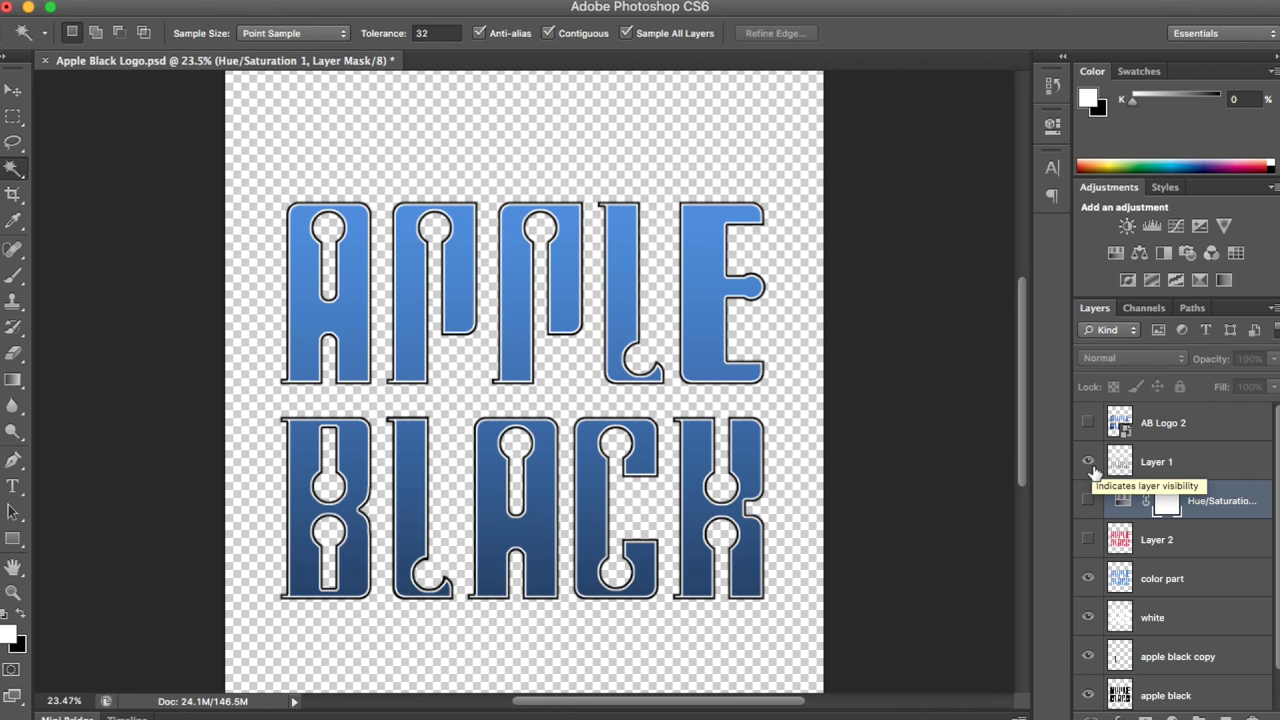
key(ctrl+s)
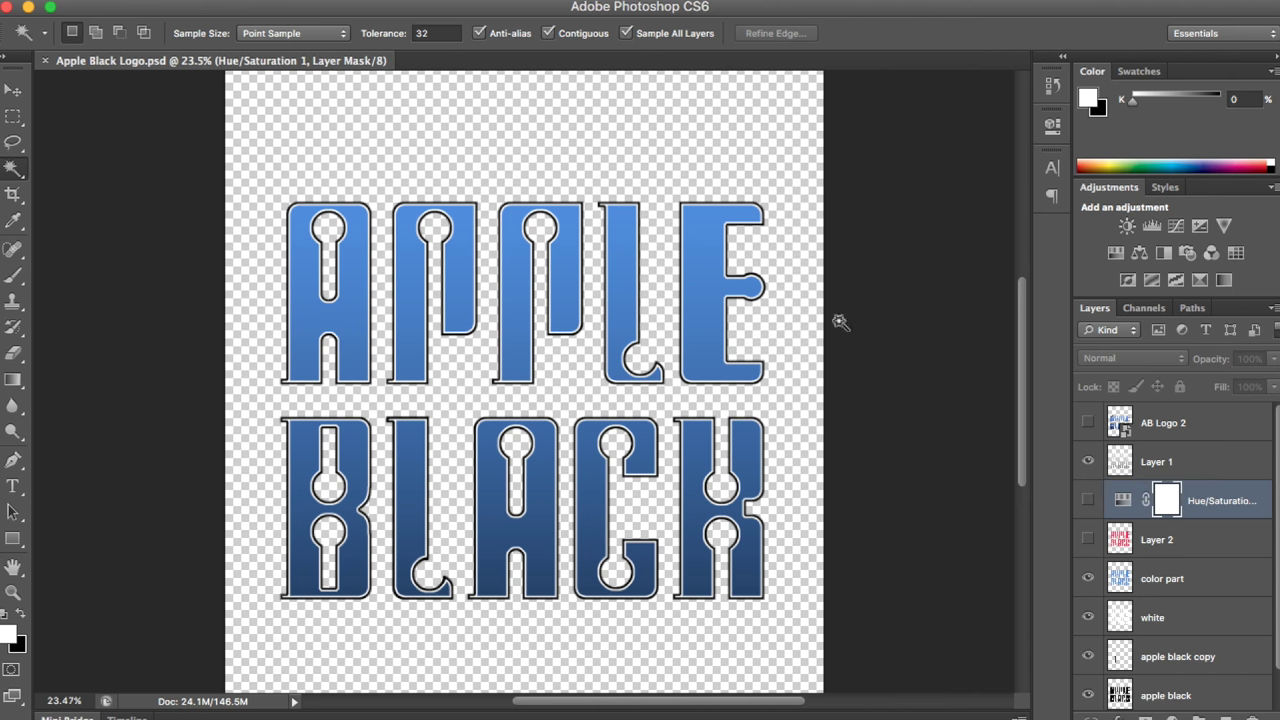
Extend the canvas to the right of the lettering with the Crop tool, to about twice its width
scroll(829, 368, down, 3)
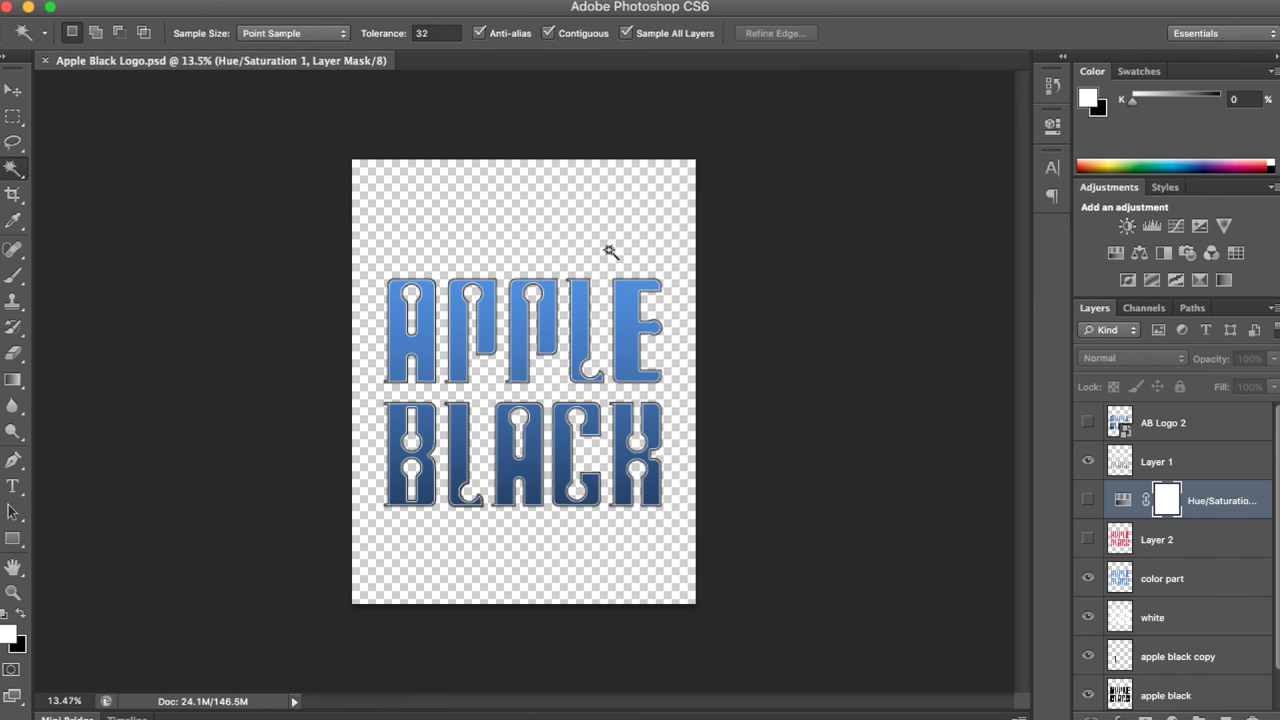
key(c)
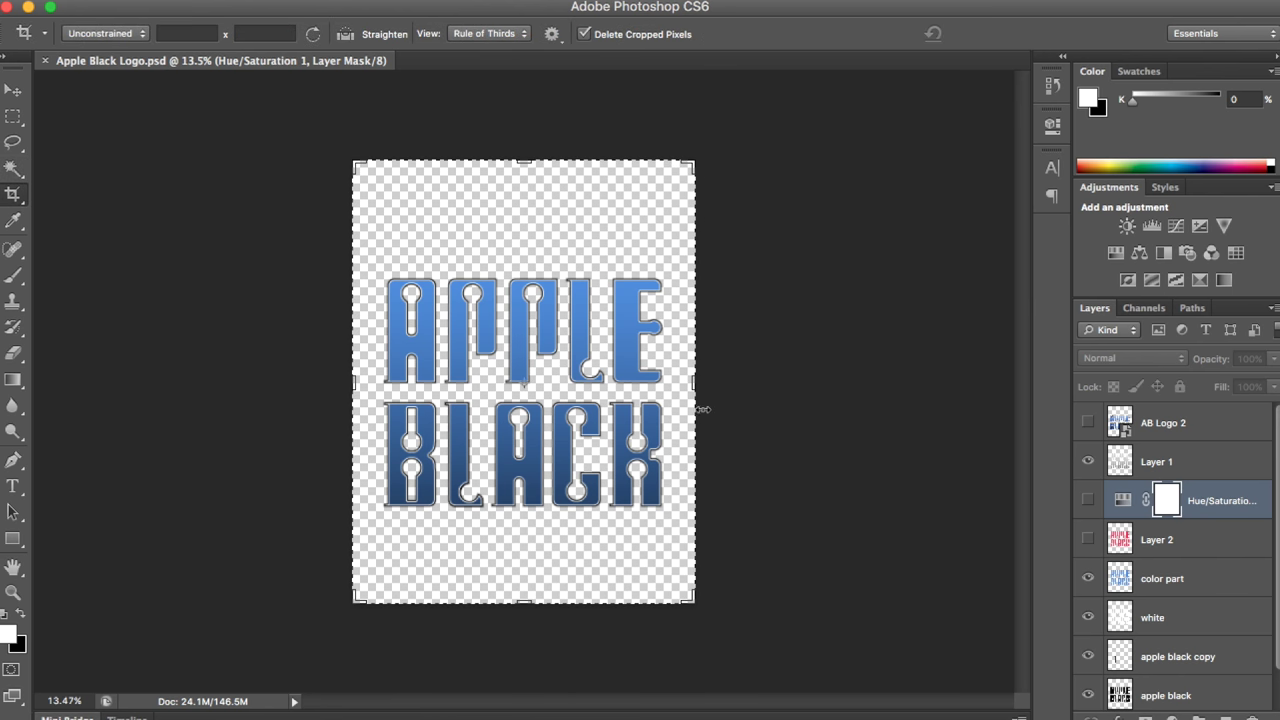
drag(697, 386, 858, 380)
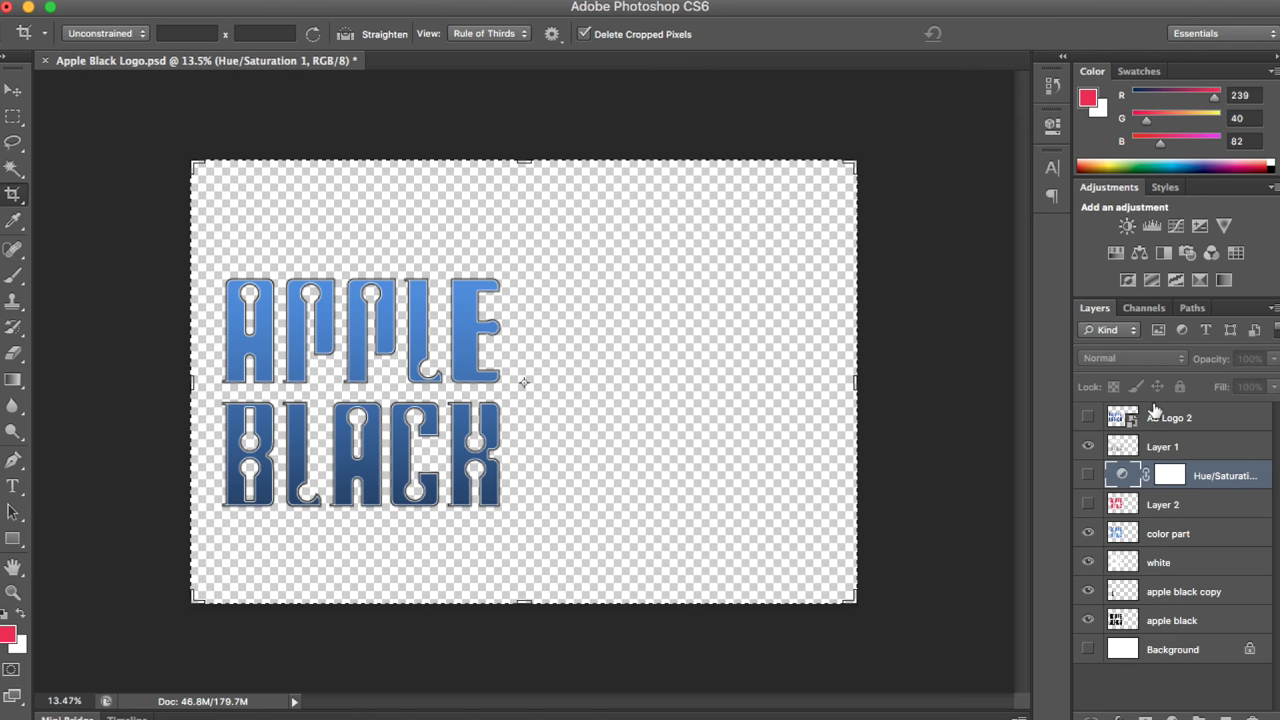
click(1194, 448)
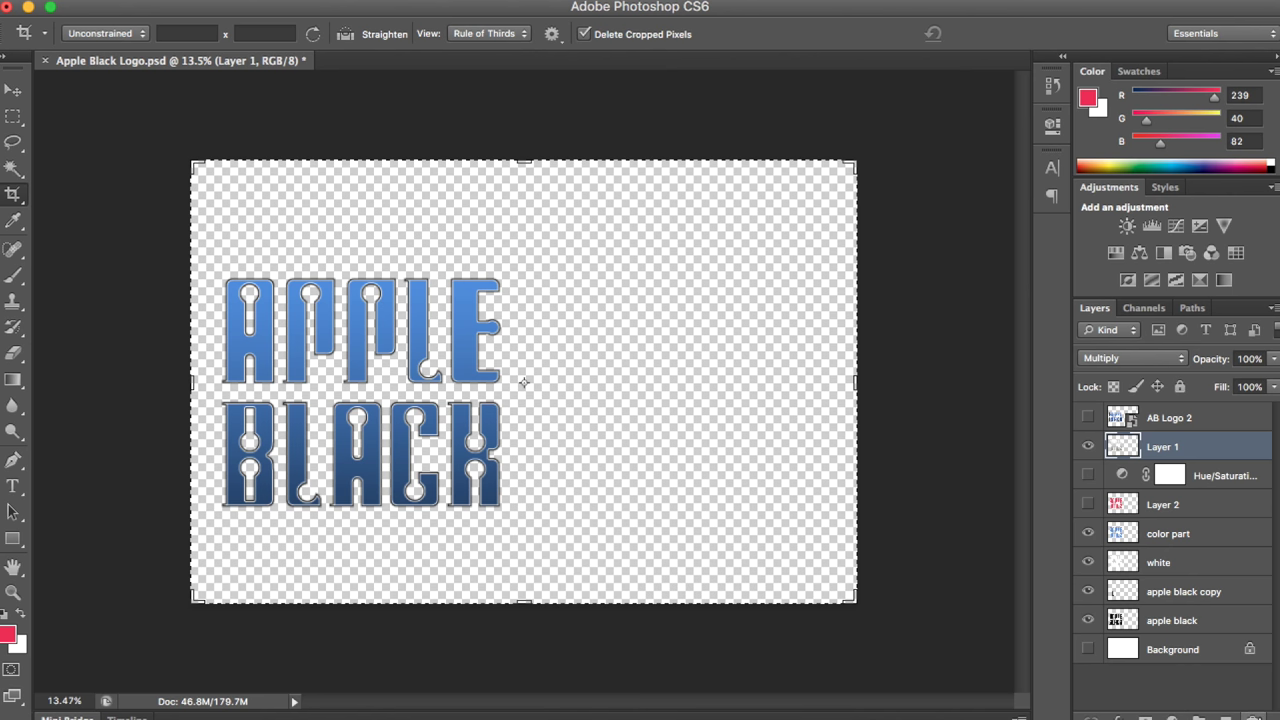
click(596, 276)
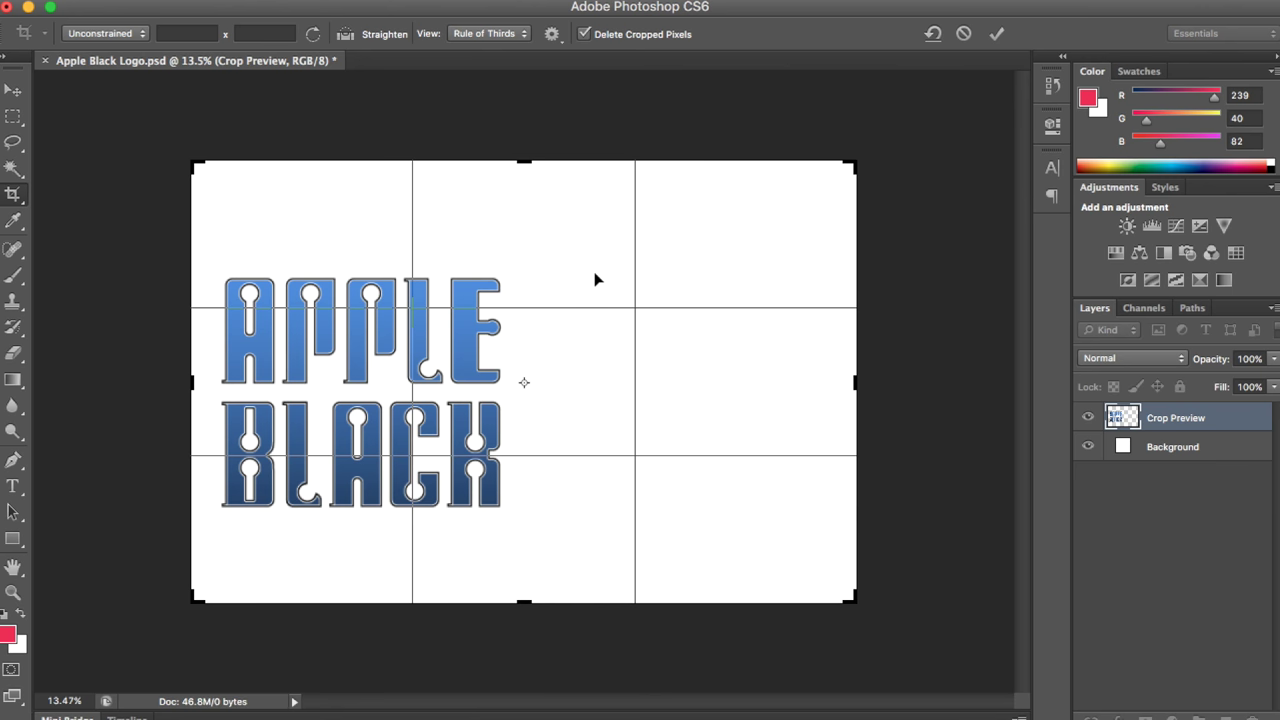
key(Return)
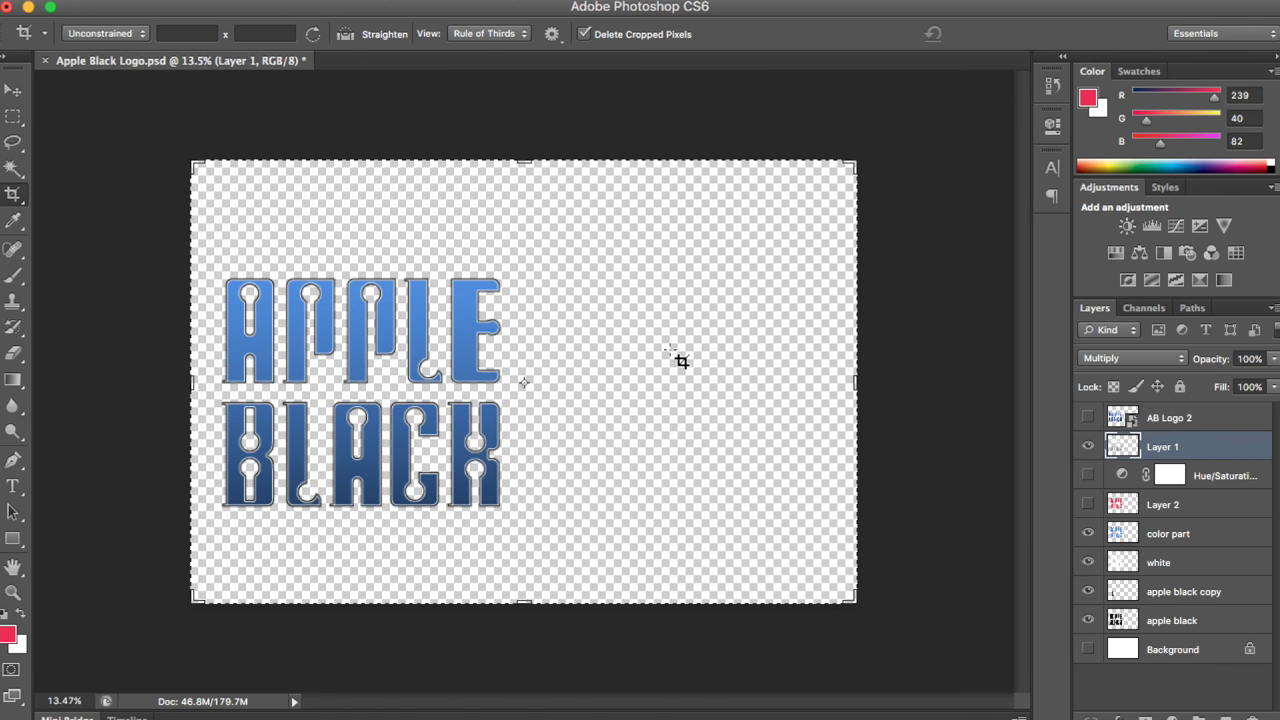
Hide Layer 1 and save the document in Documents as Apple Black Spine Logo.psd with layers and Maximize Compatibility
click(1087, 447)
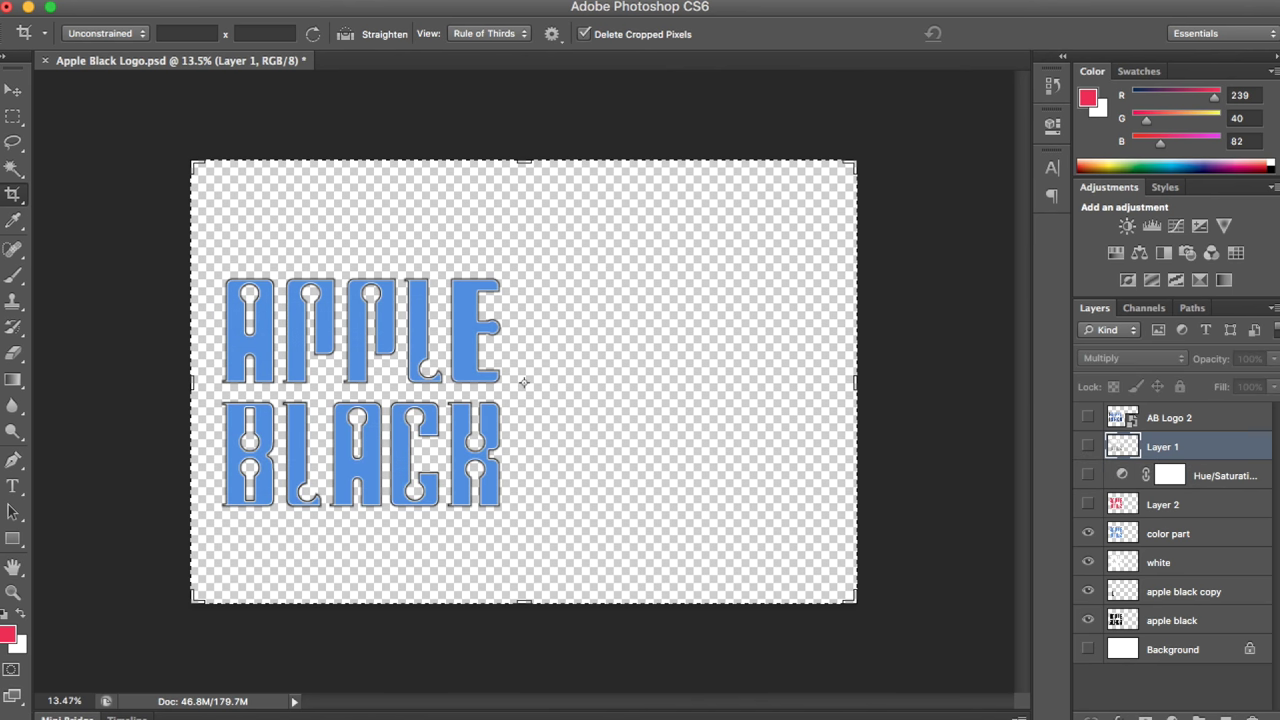
click(160, 1)
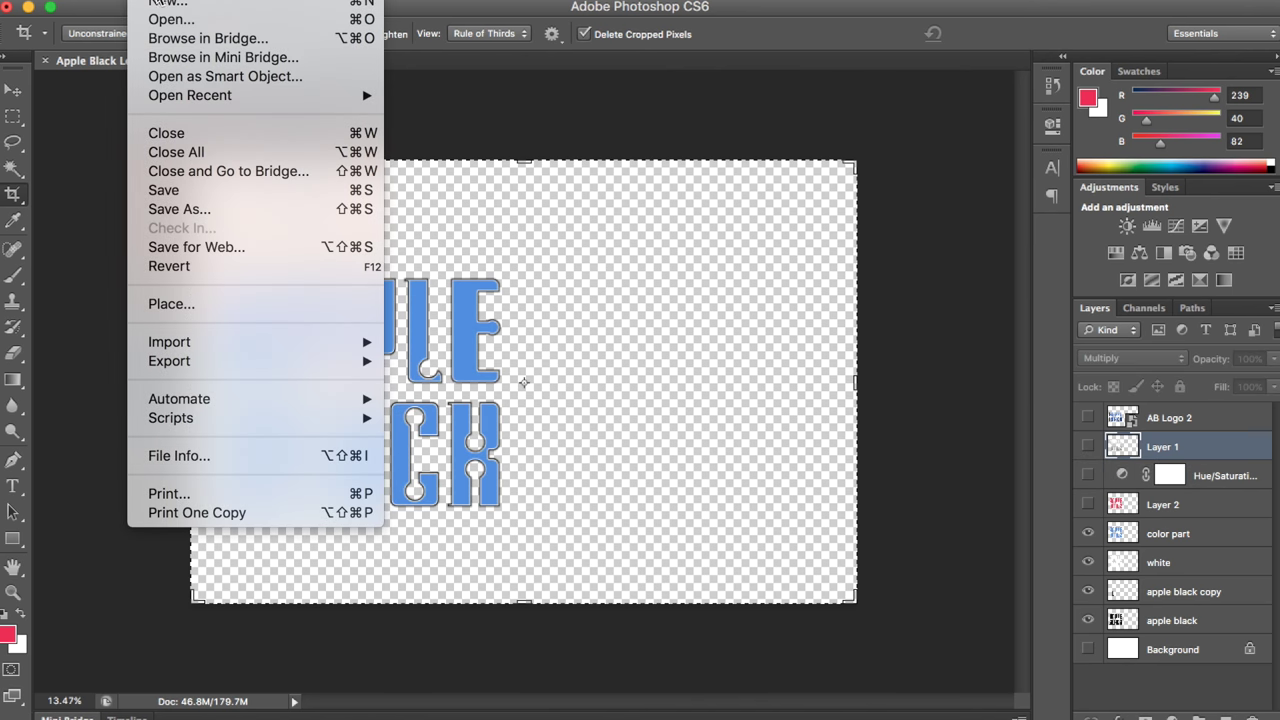
click(225, 213)
click(662, 160)
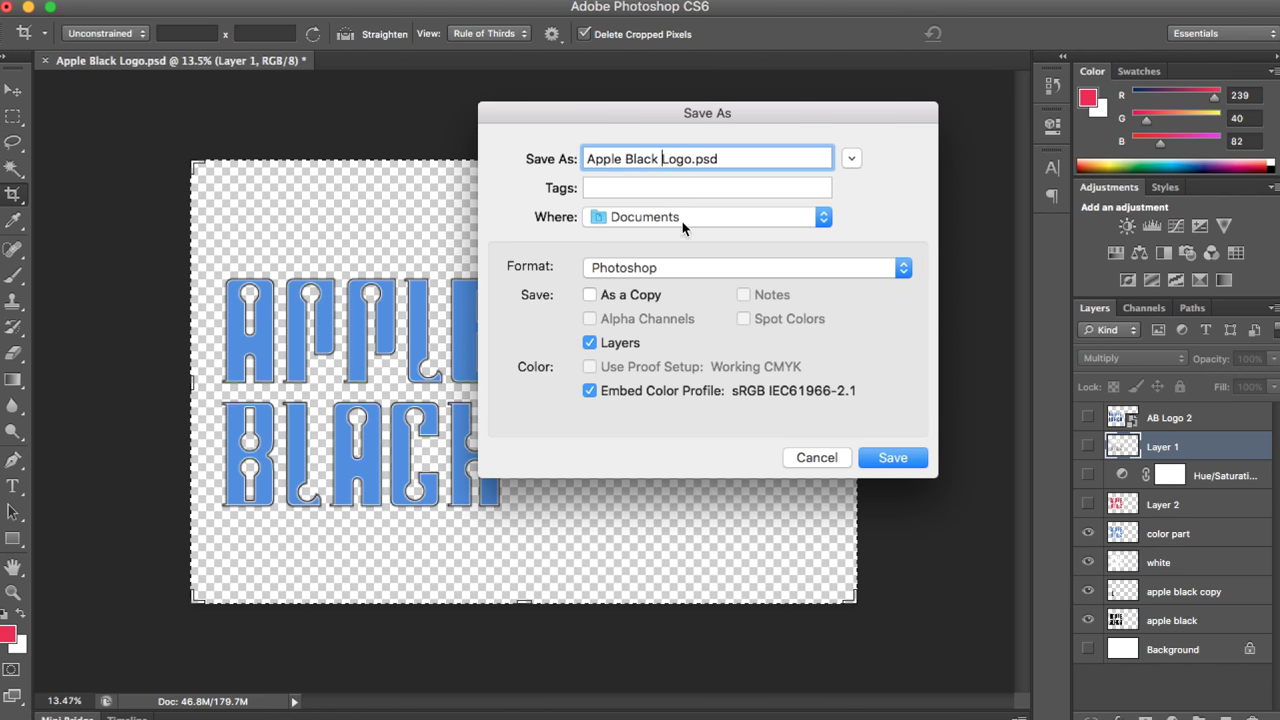
text(Spine)
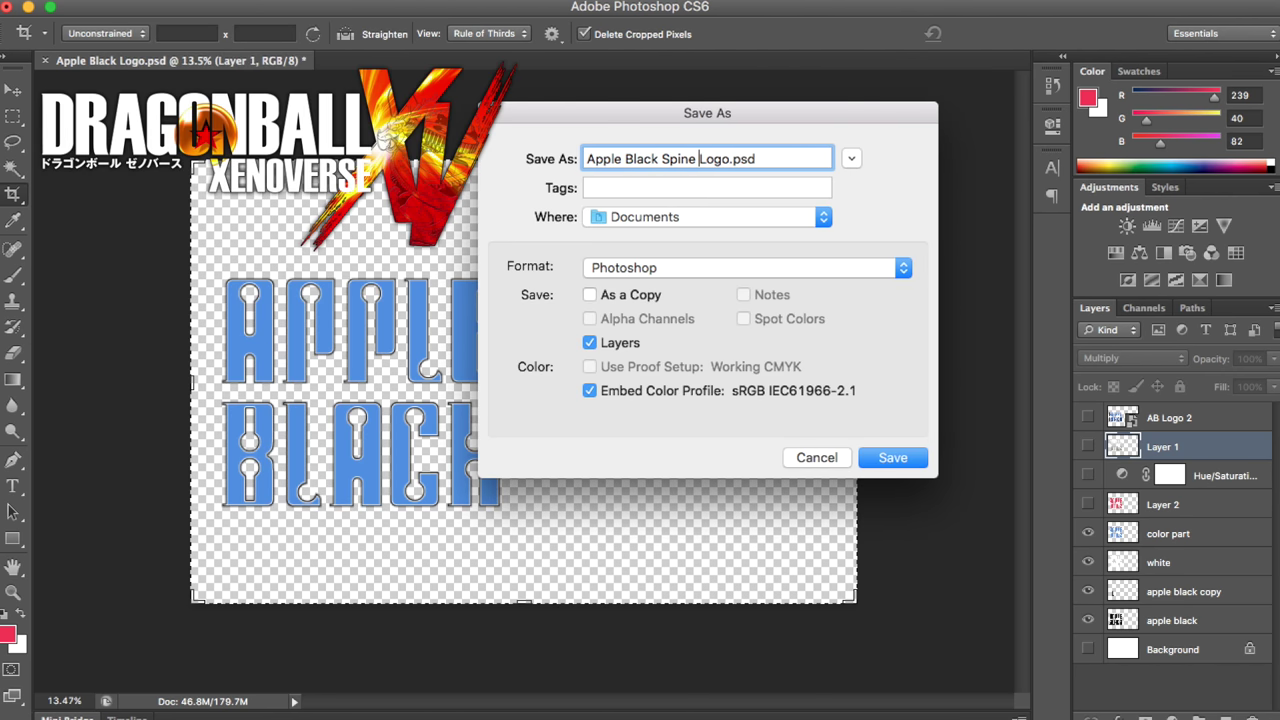
click(893, 458)
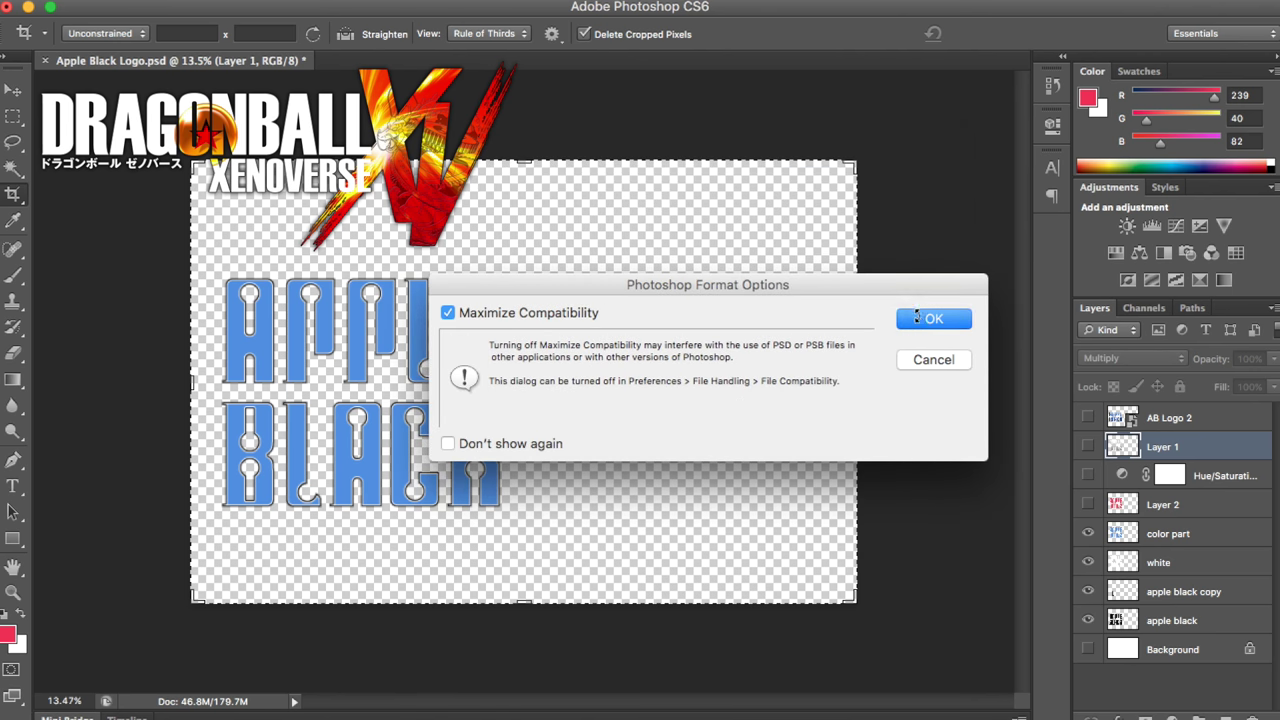
click(916, 317)
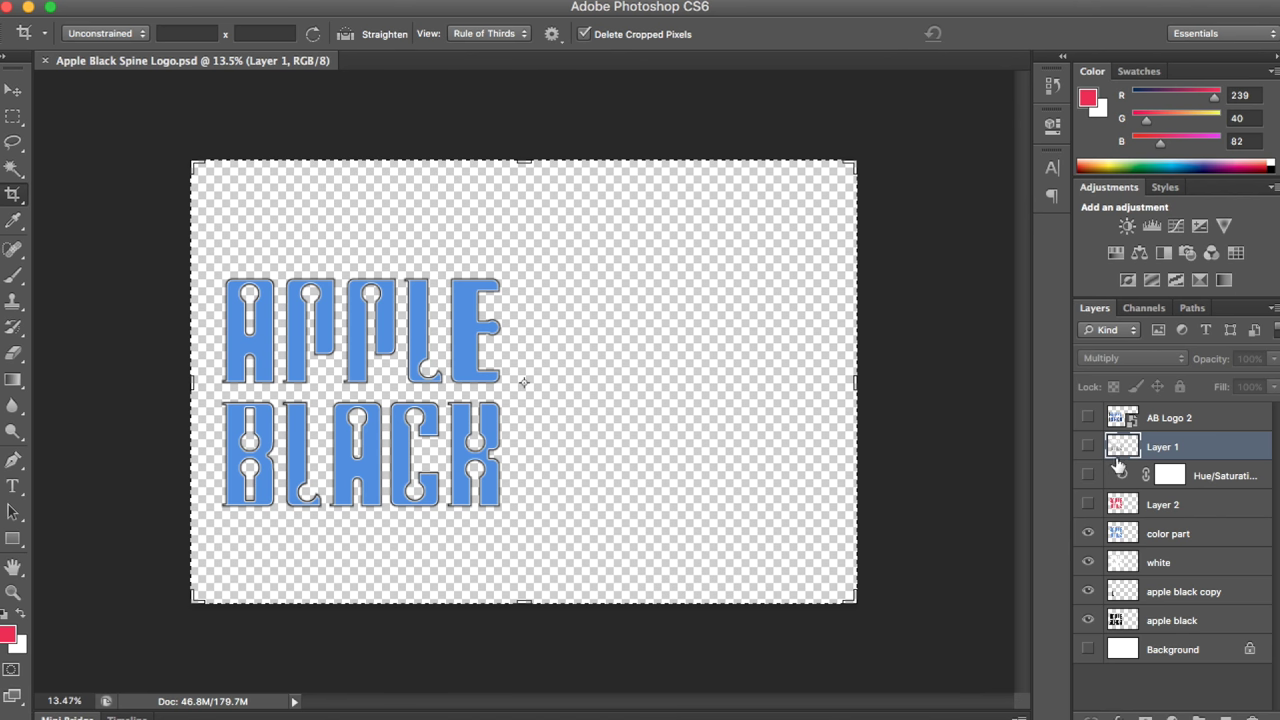
Show the red Layer 2 over the lettering, keeping color part visible
click(1088, 533)
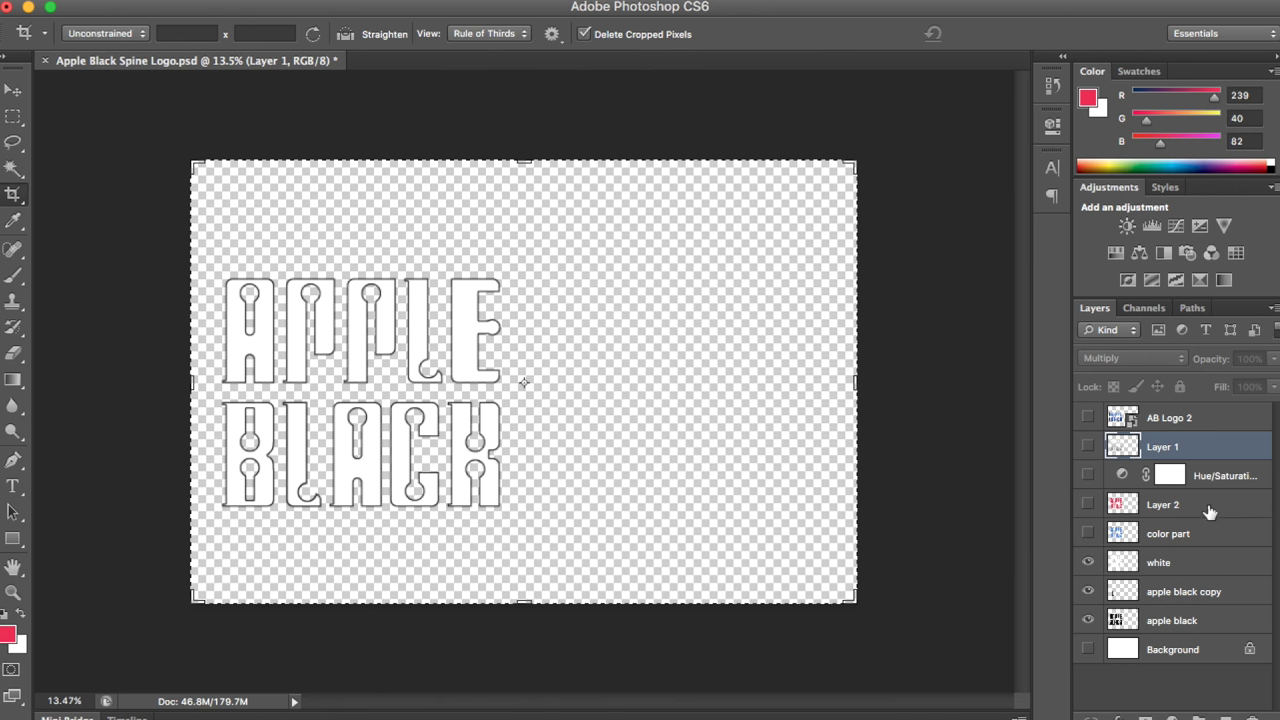
click(1095, 505)
click(1092, 532)
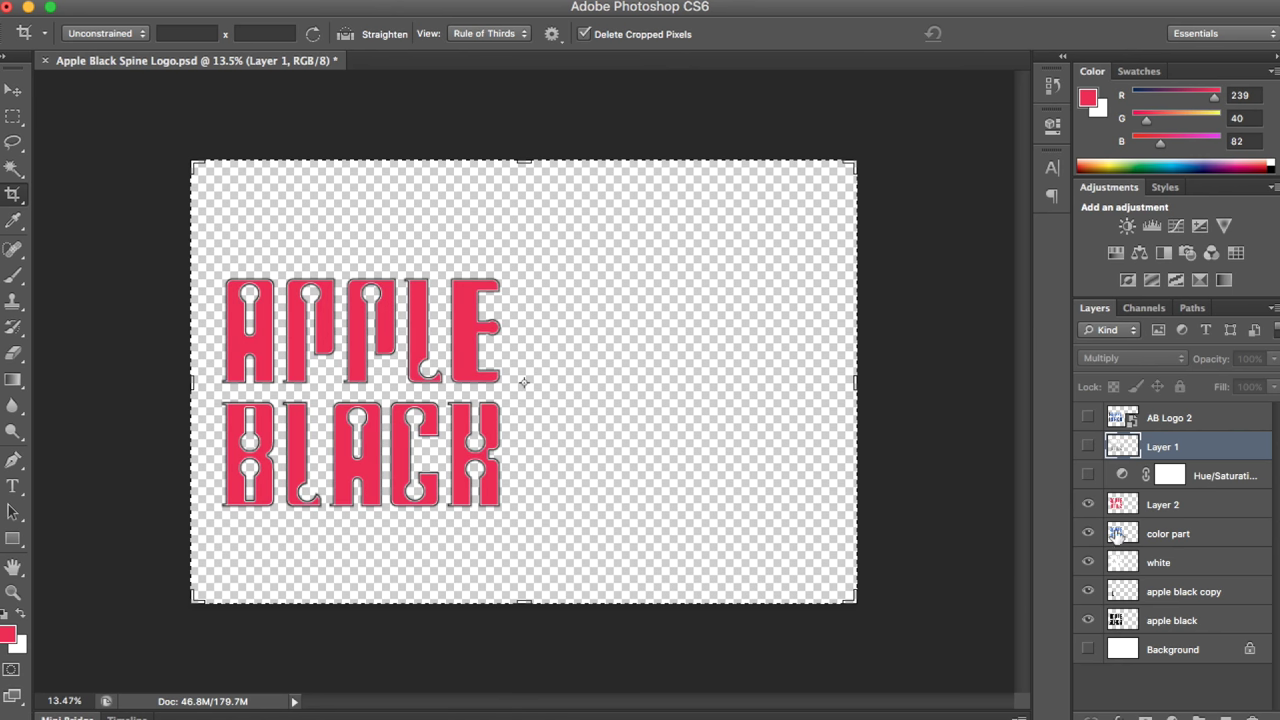
Marquee-select the word BLACK and copy it from the apple black layer onto a new layer
click(1207, 513)
key(m)
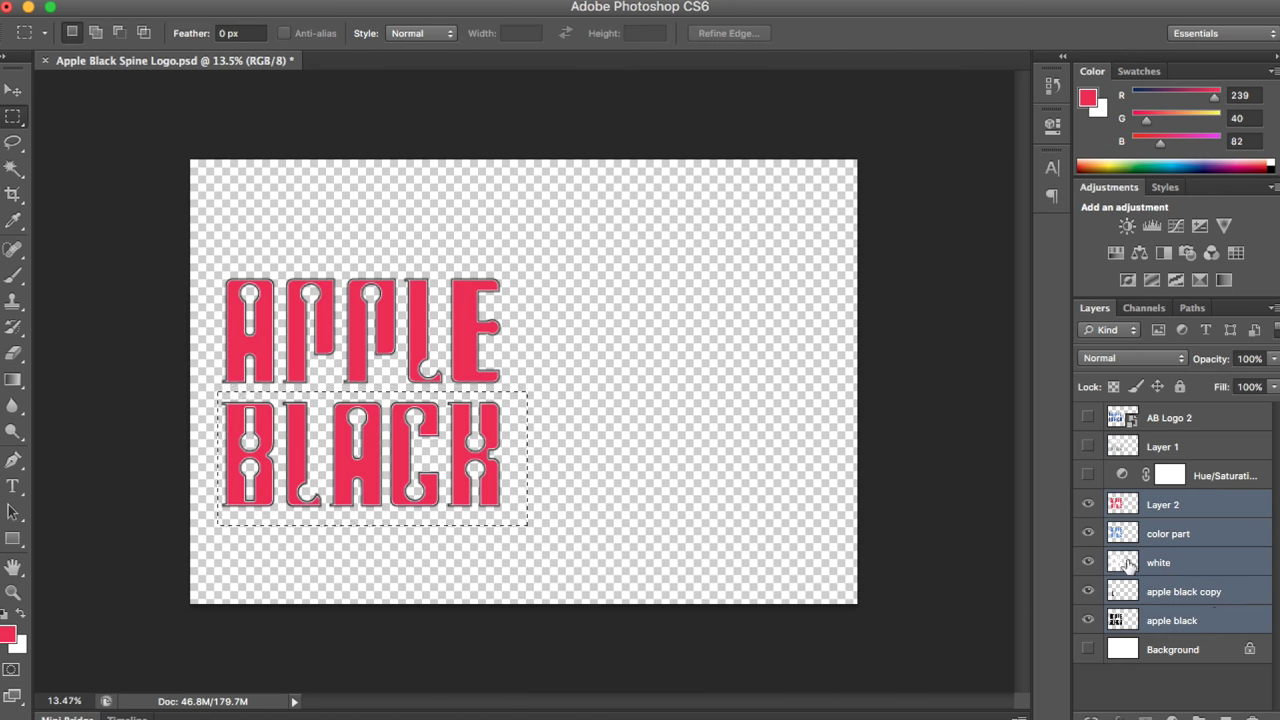
click(1218, 600)
click(1212, 626)
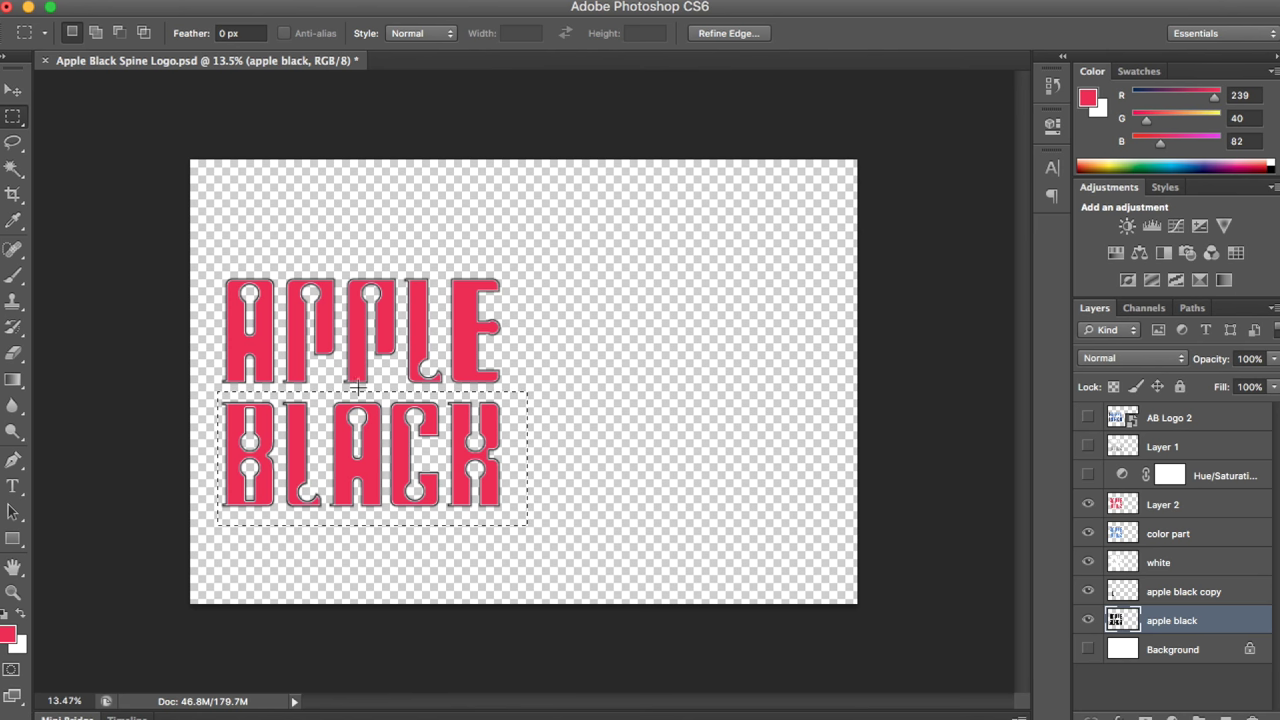
key(ctrl+j)
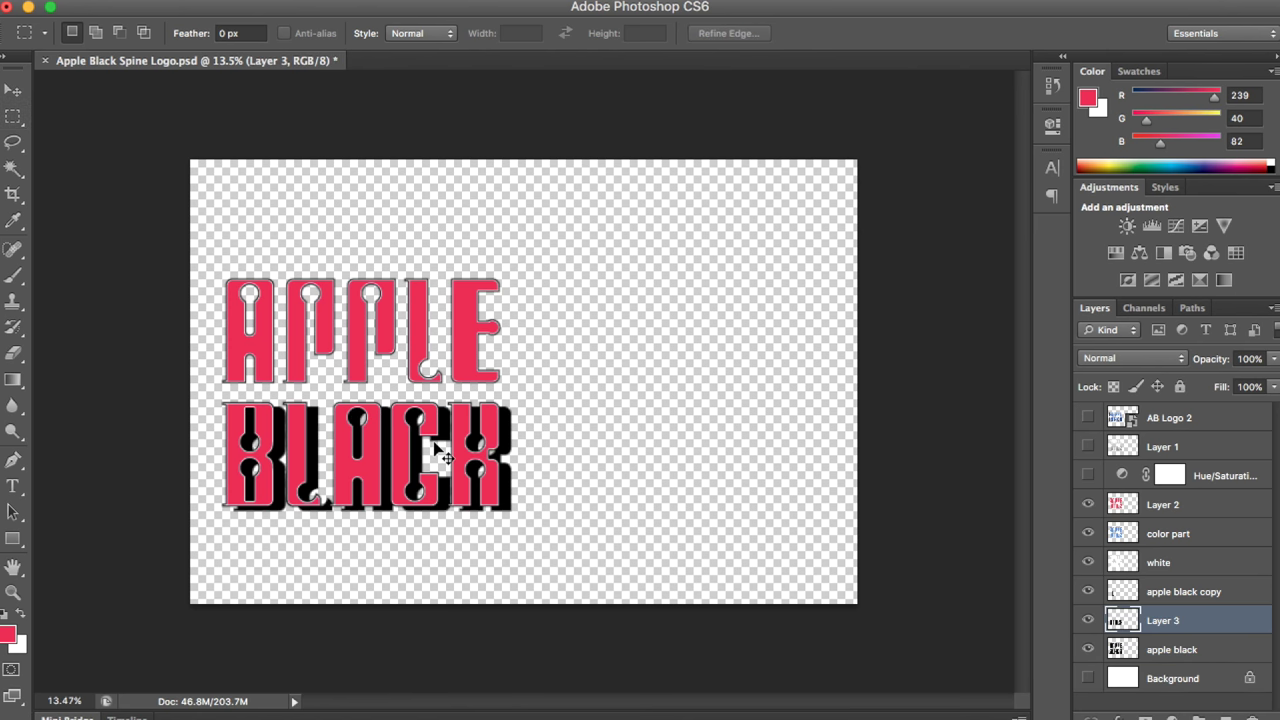
Move the copied black word BLACK onto the same line as APPLE, centered at about X 3680.5 px, Y 1287.5 px
key(ctrl+t)
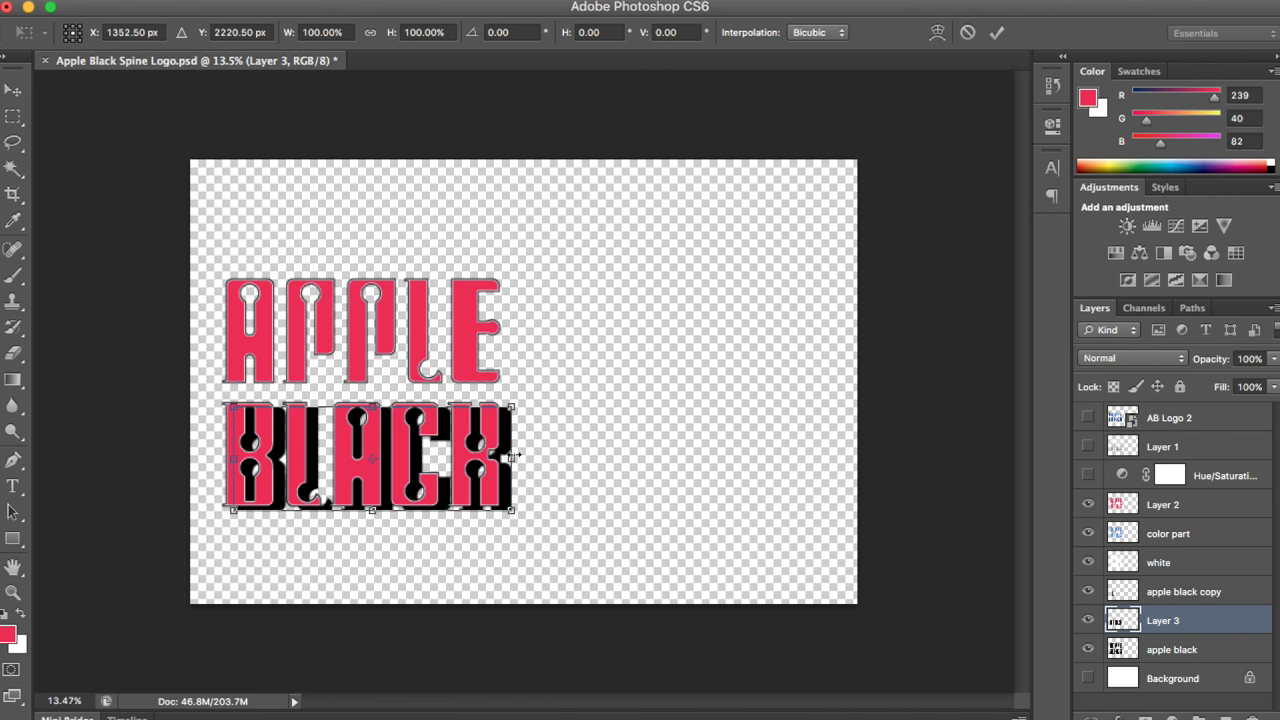
drag(506, 456, 819, 322)
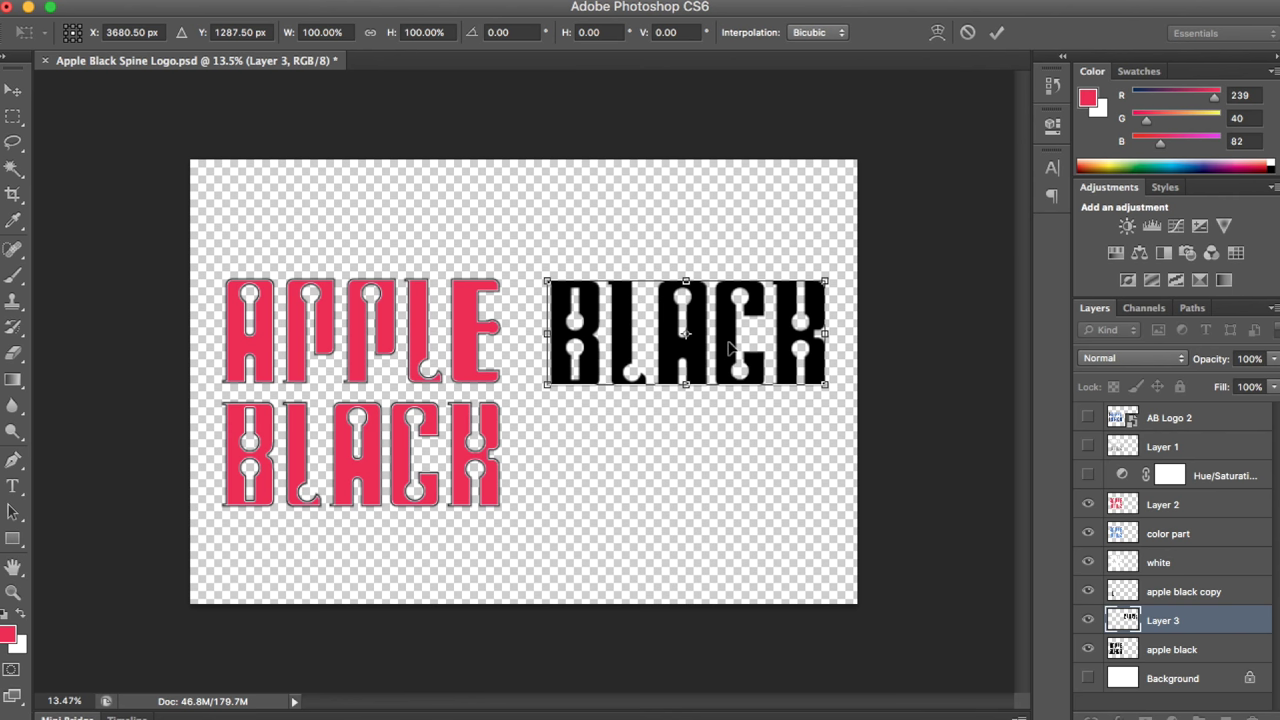
key(Return)
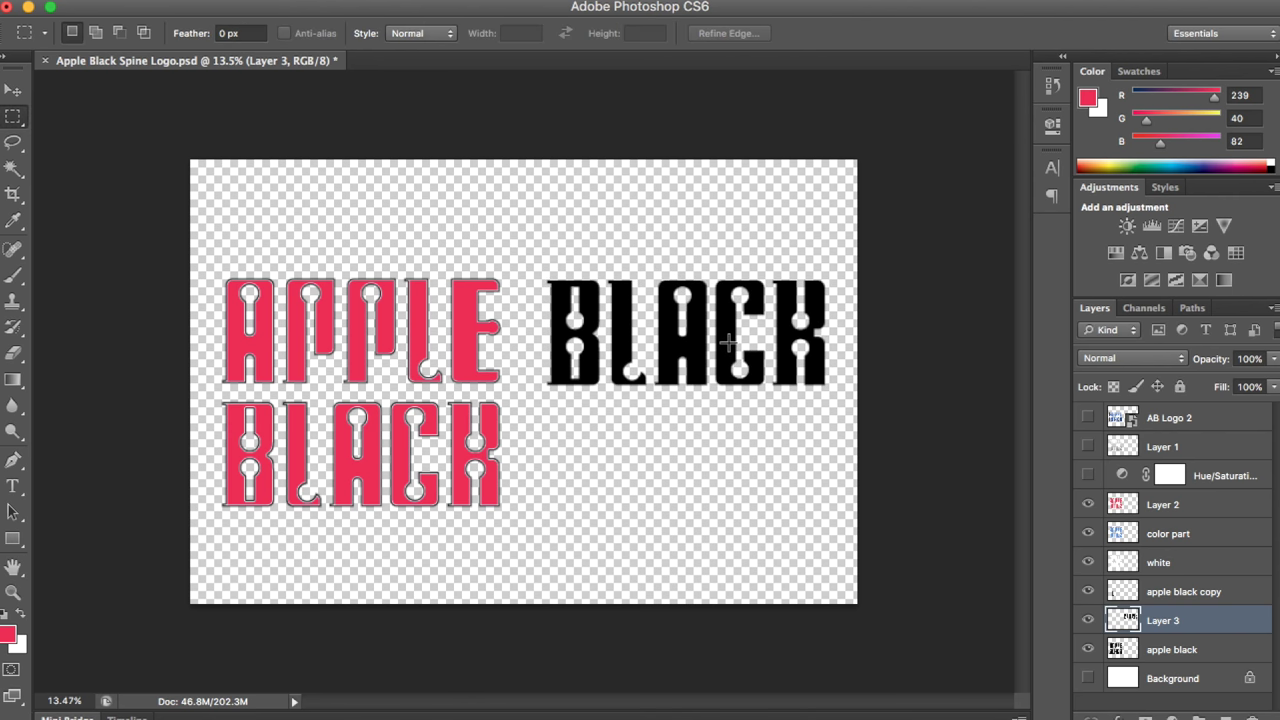
Compare the new layout with the earlier logo by toggling the visibility of AB Logo 2
click(1088, 418)
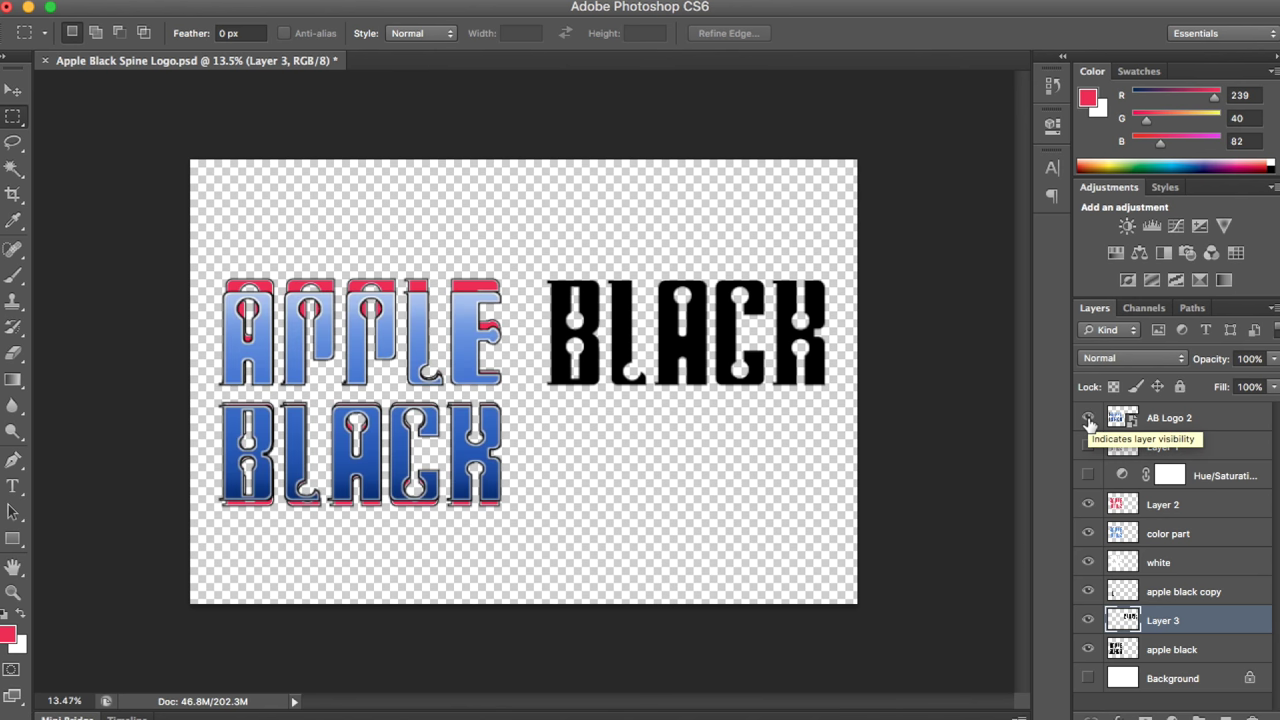
click(1088, 420)
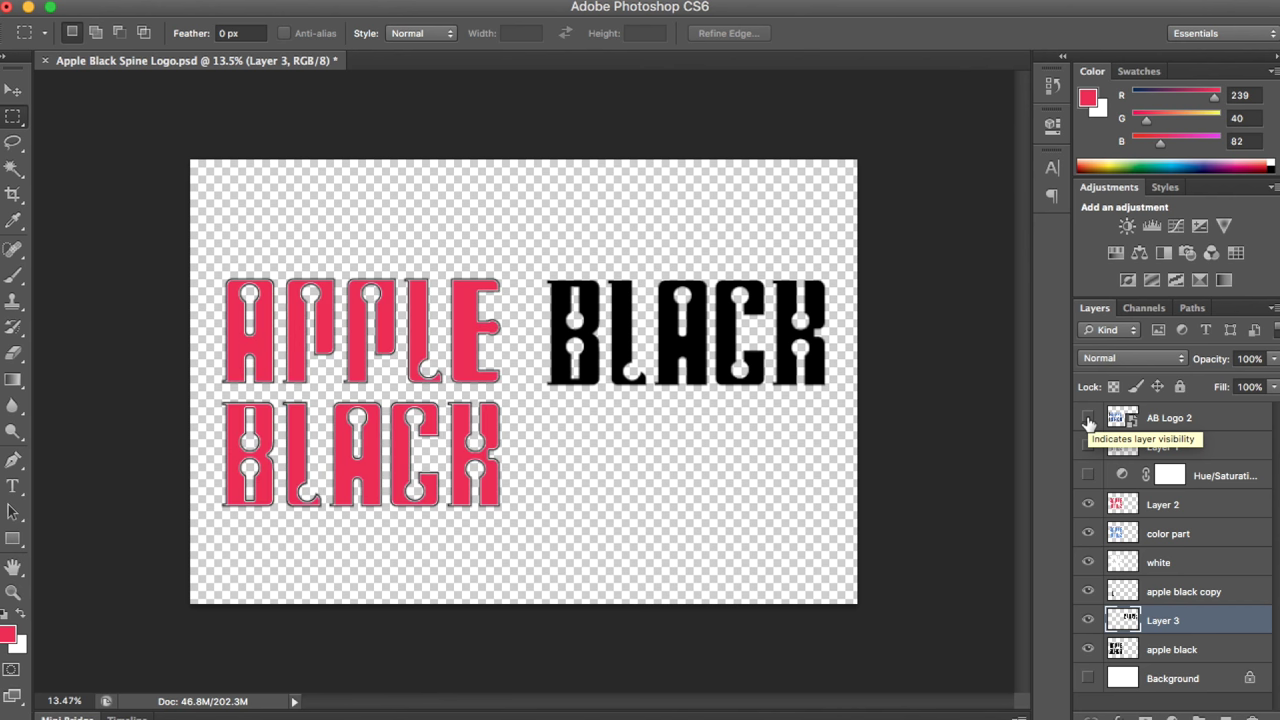
click(1088, 420)
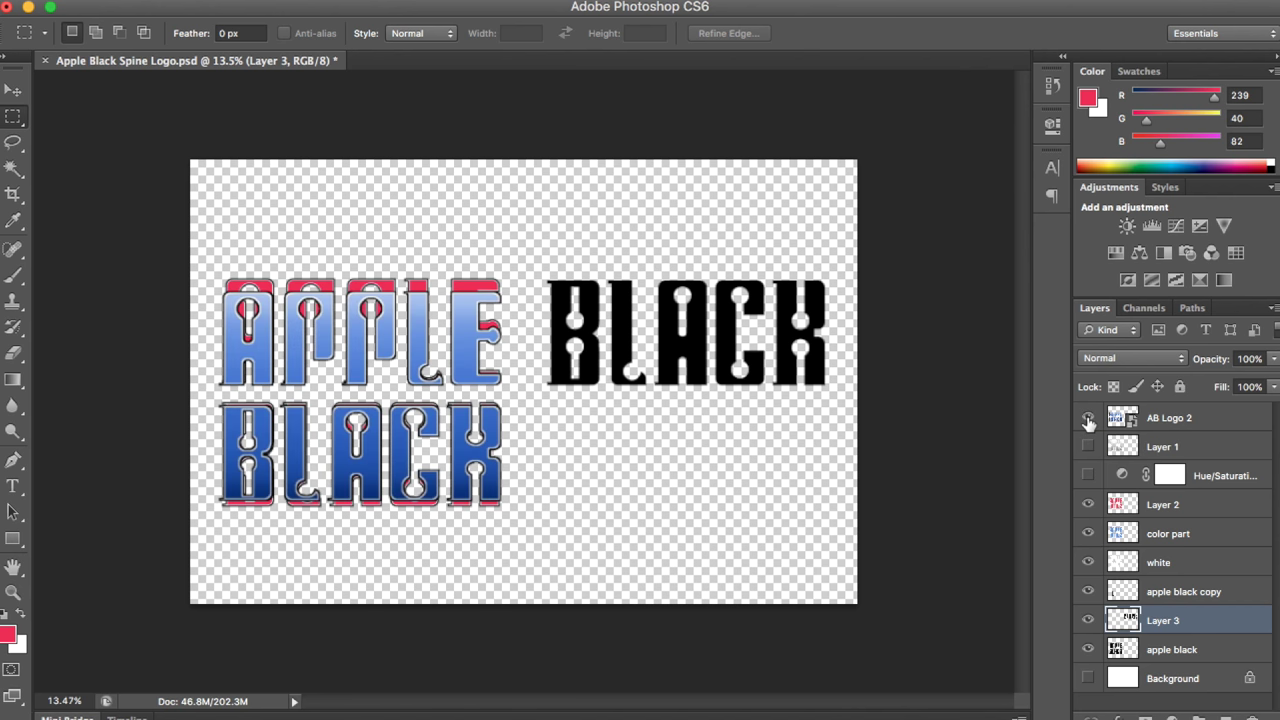
click(1088, 420)
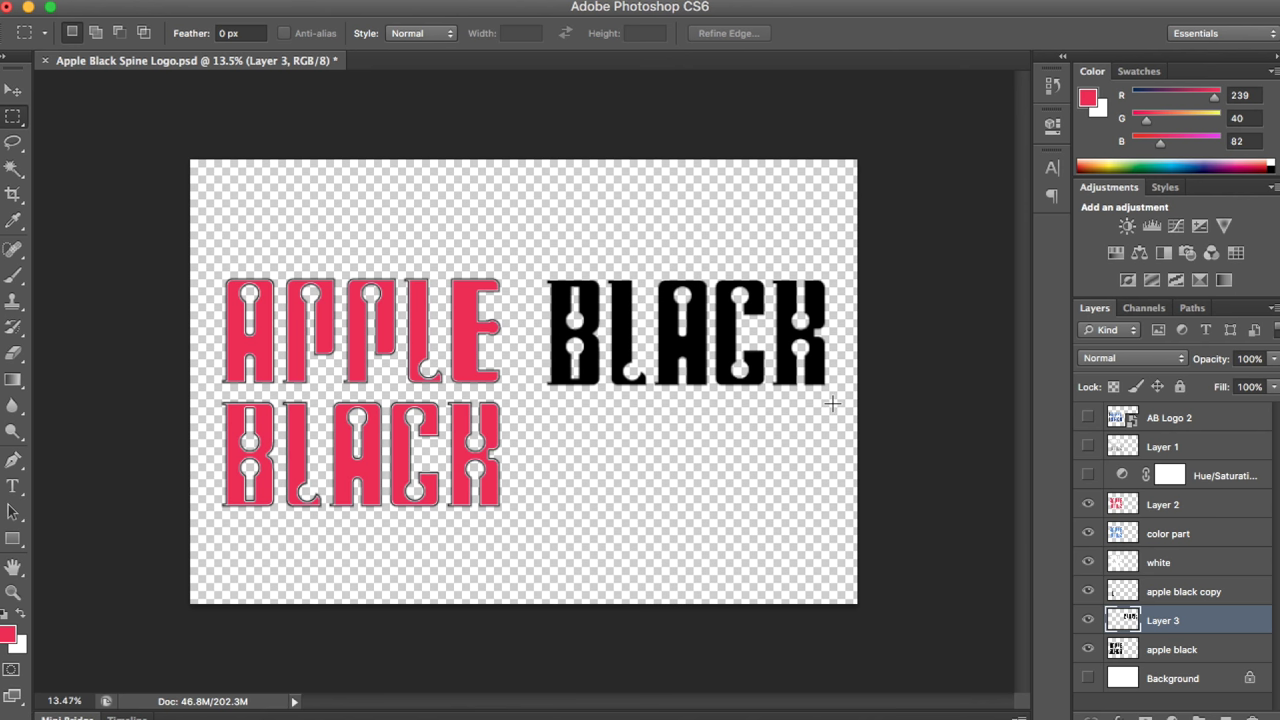
Select all five letters of the black word BLACK beside APPLE with the Magic Wand
scroll(650, 328, up, 5)
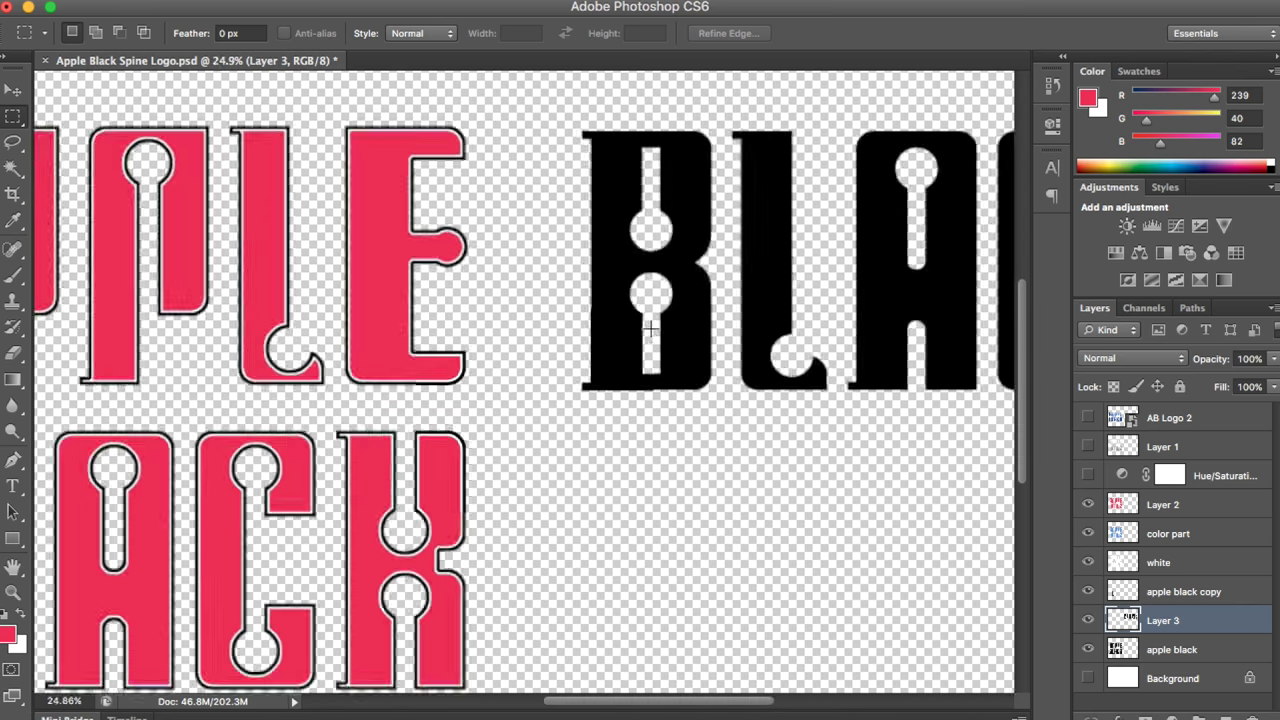
scroll(650, 328, down, 4)
scroll(650, 328, up, 1)
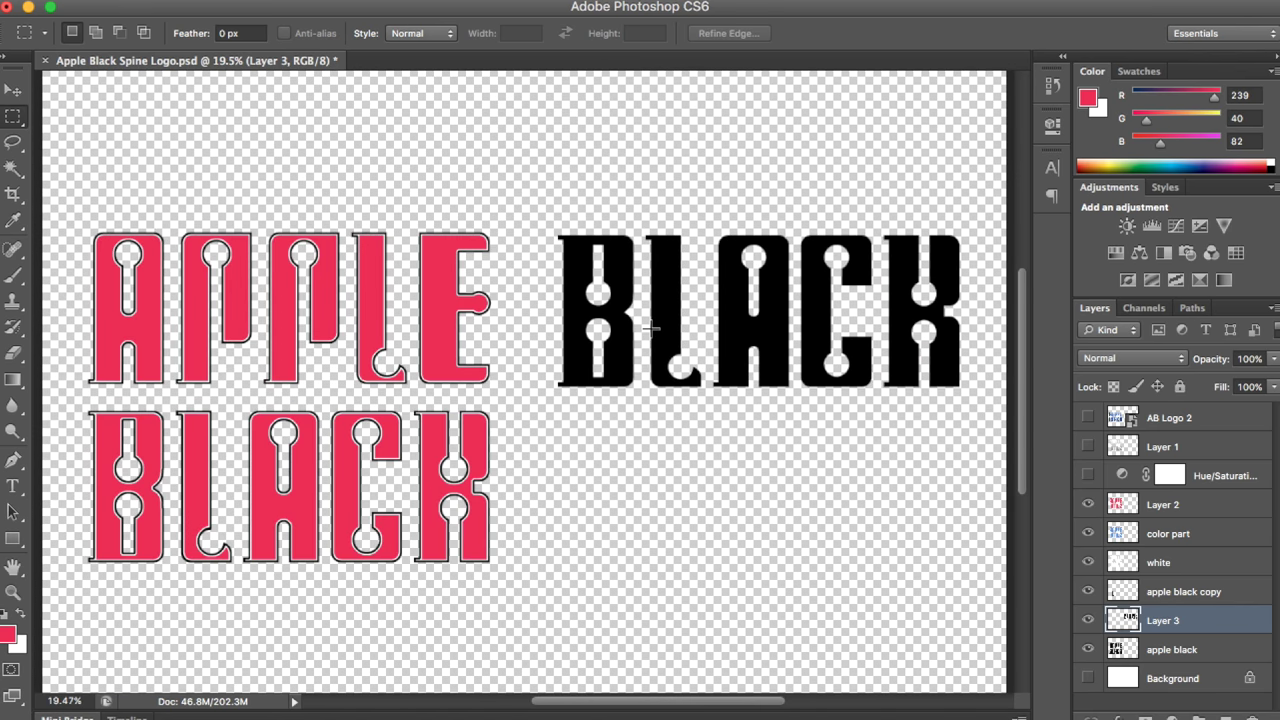
key(t)
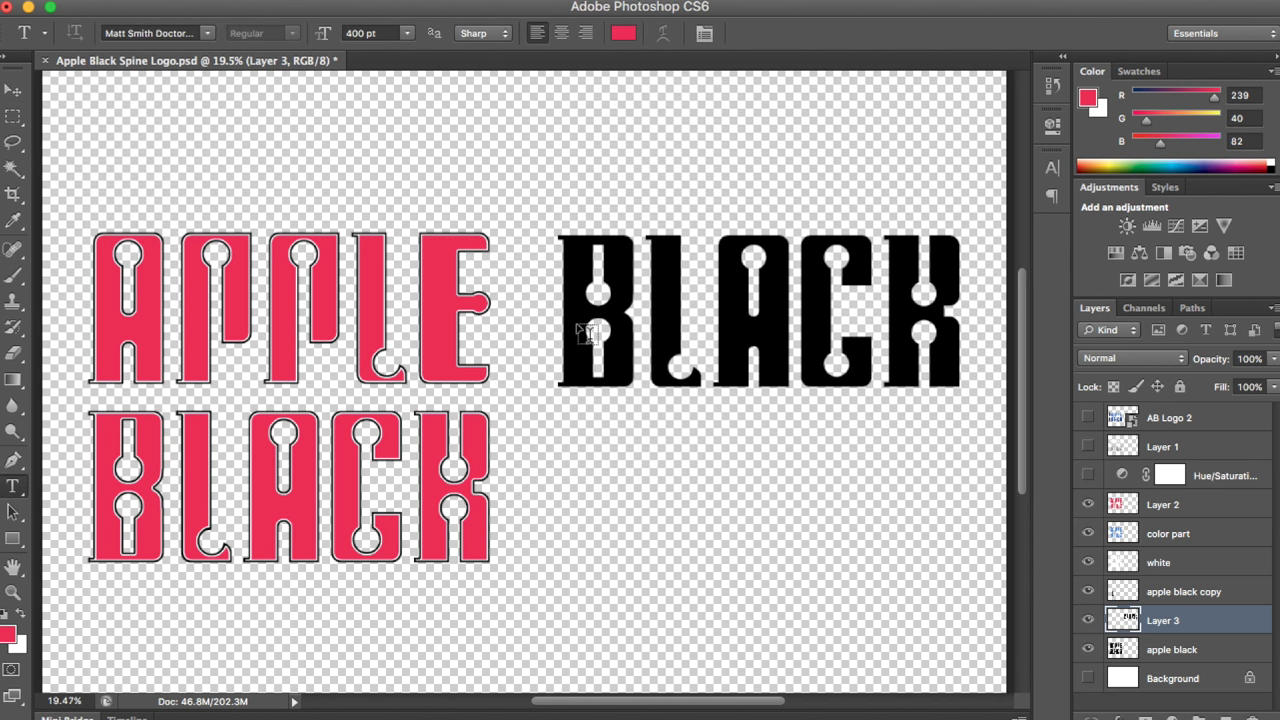
click(13, 166)
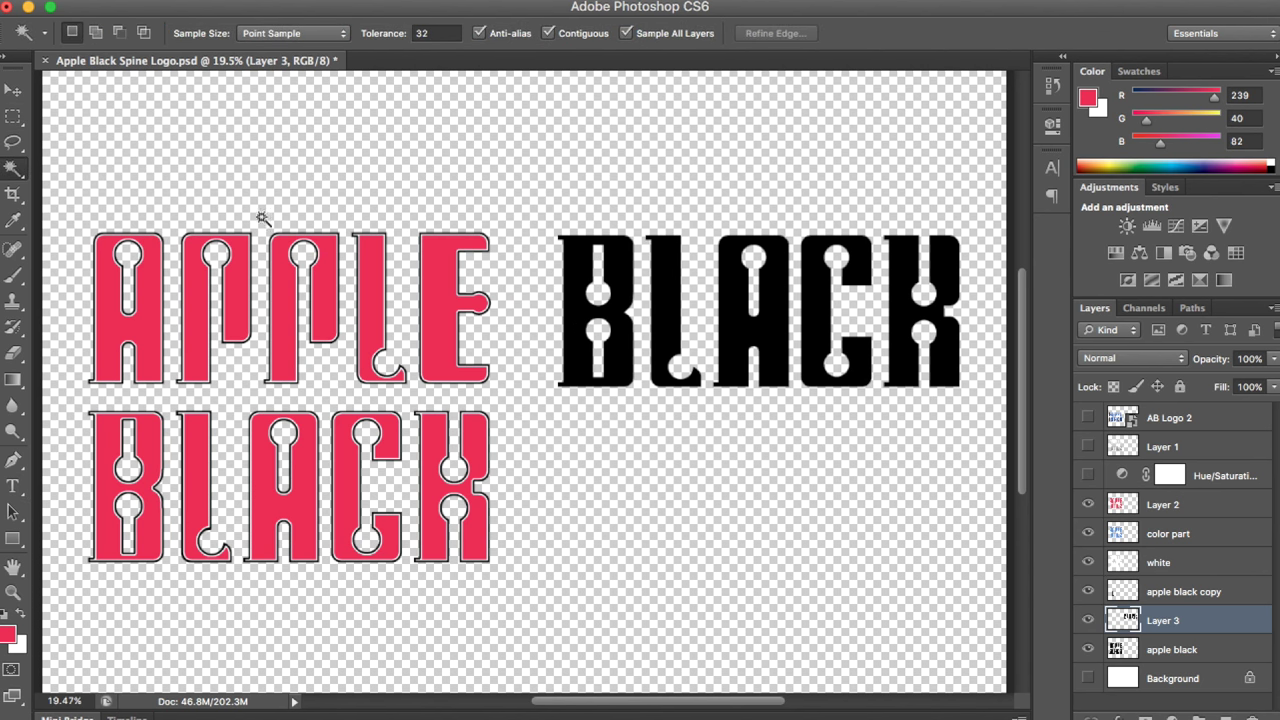
click(580, 318)
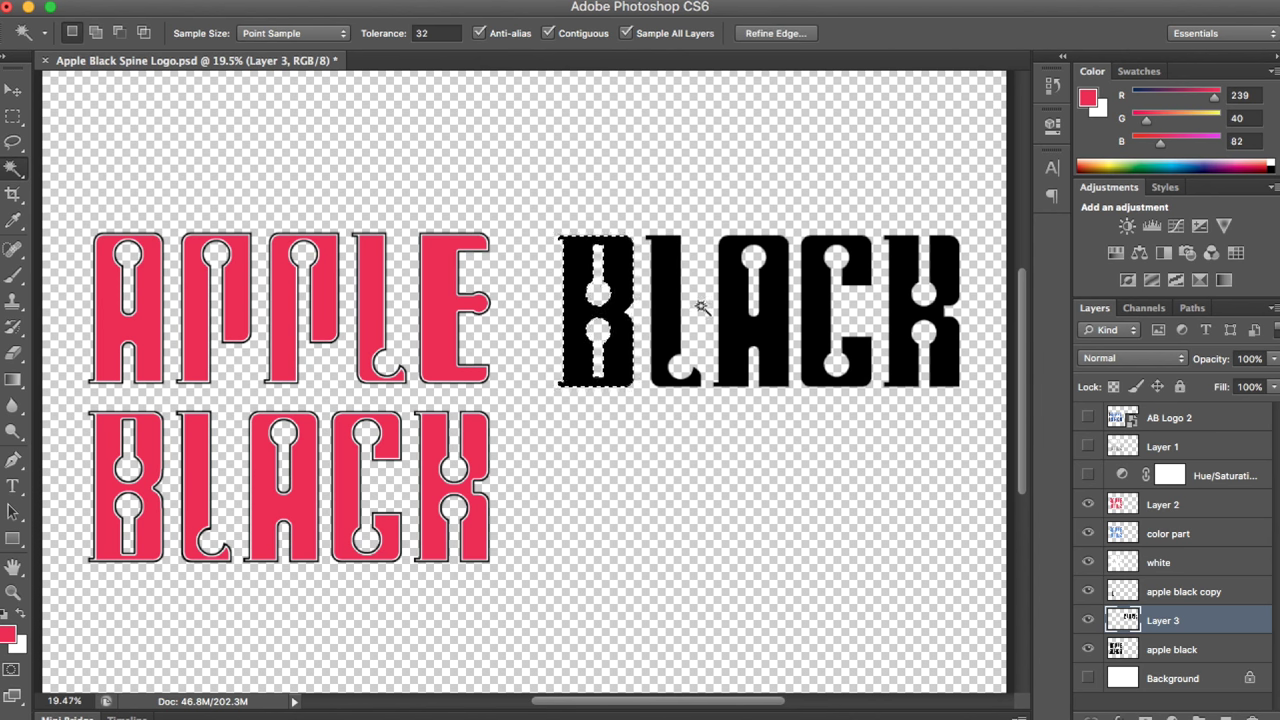
key(shift)
click(730, 307)
click(690, 320)
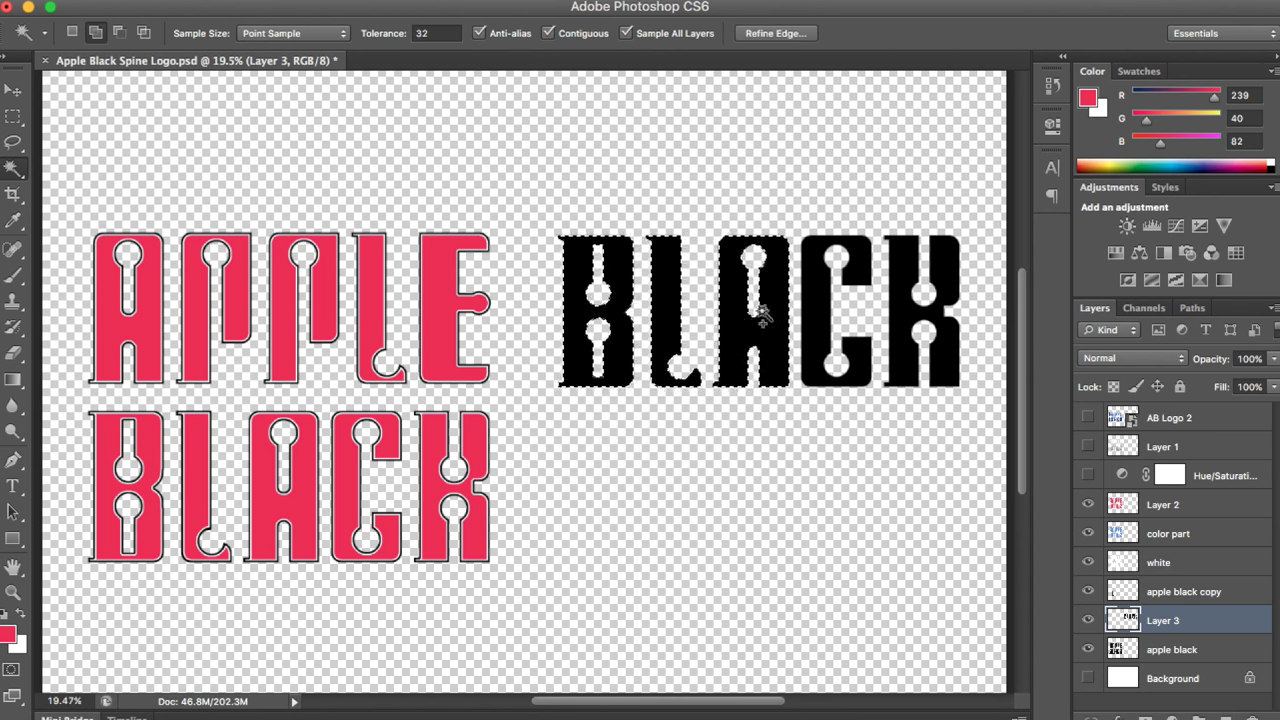
shift+click(814, 316)
shift+click(903, 286)
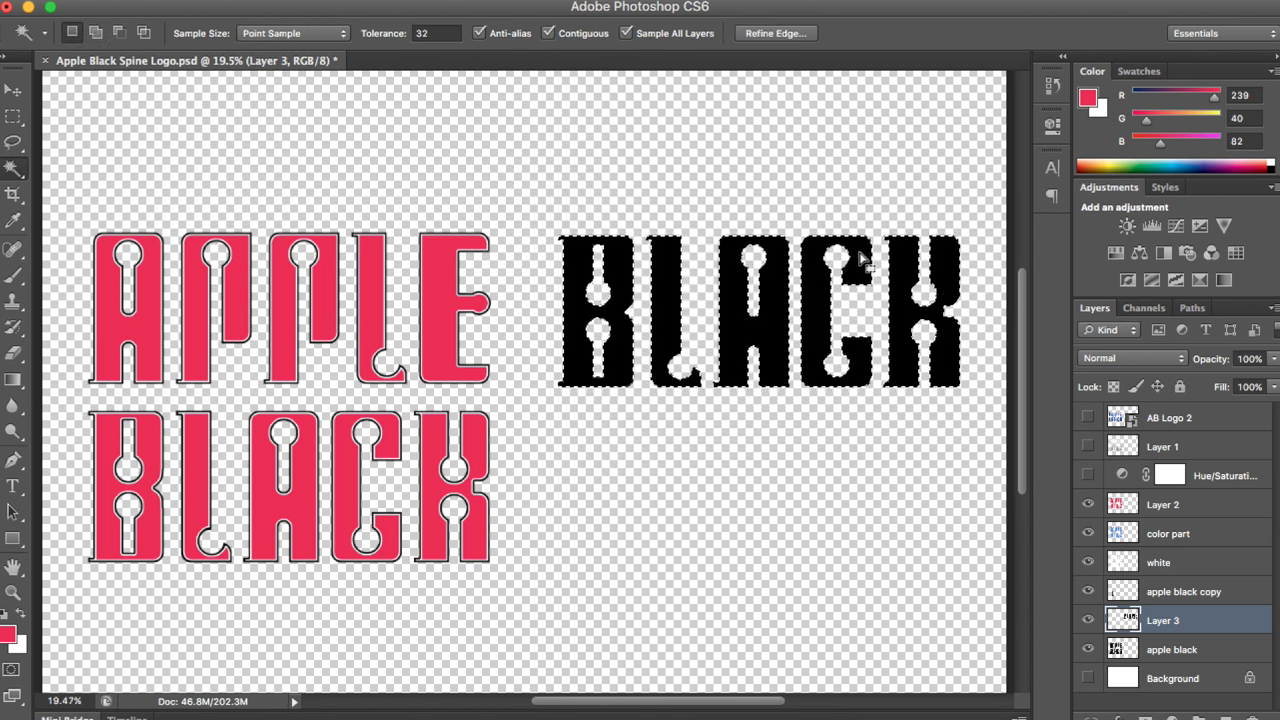
Contract the selection of the word BLACK by 10 pixels
click(398, 0)
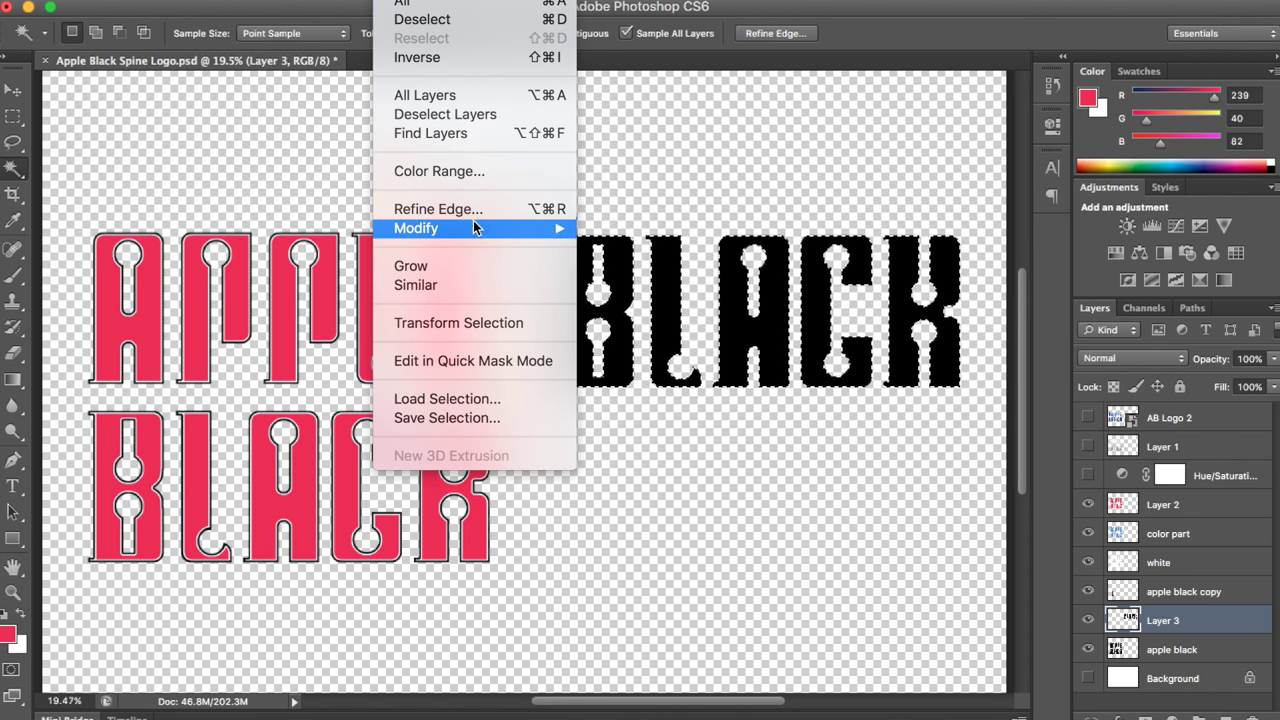
mouse_move(480, 228)
click(614, 285)
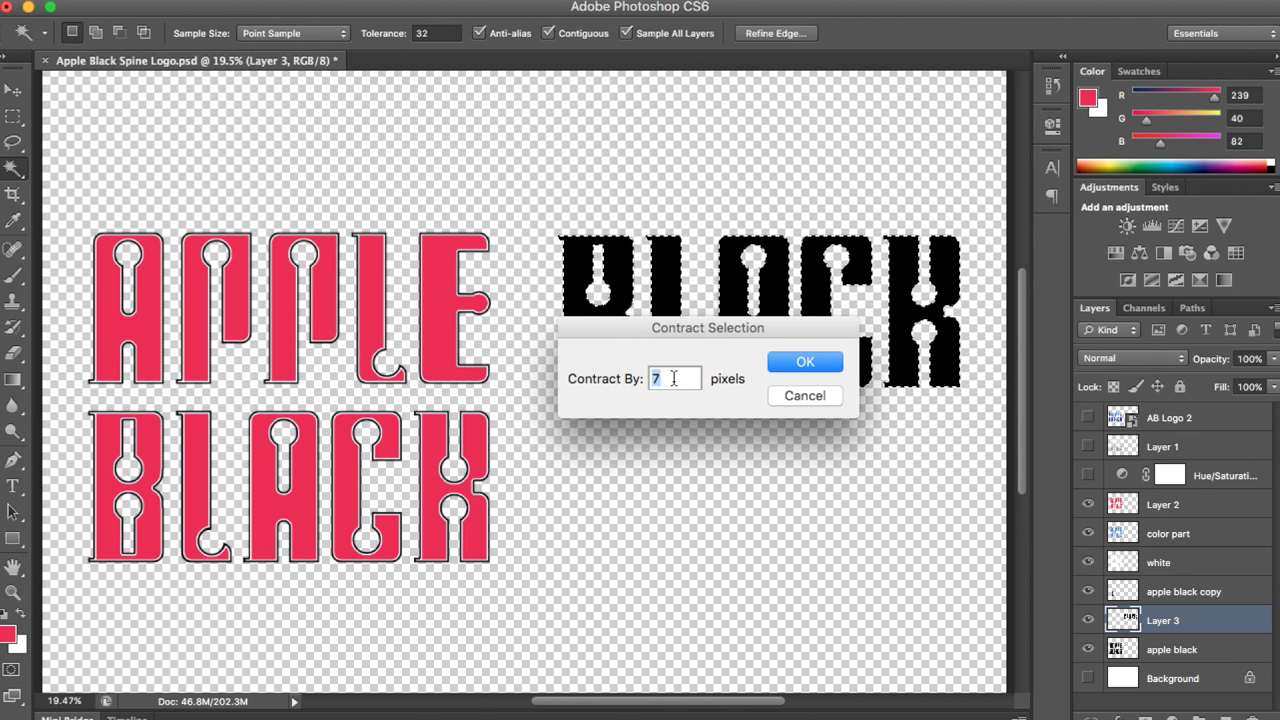
text(10)
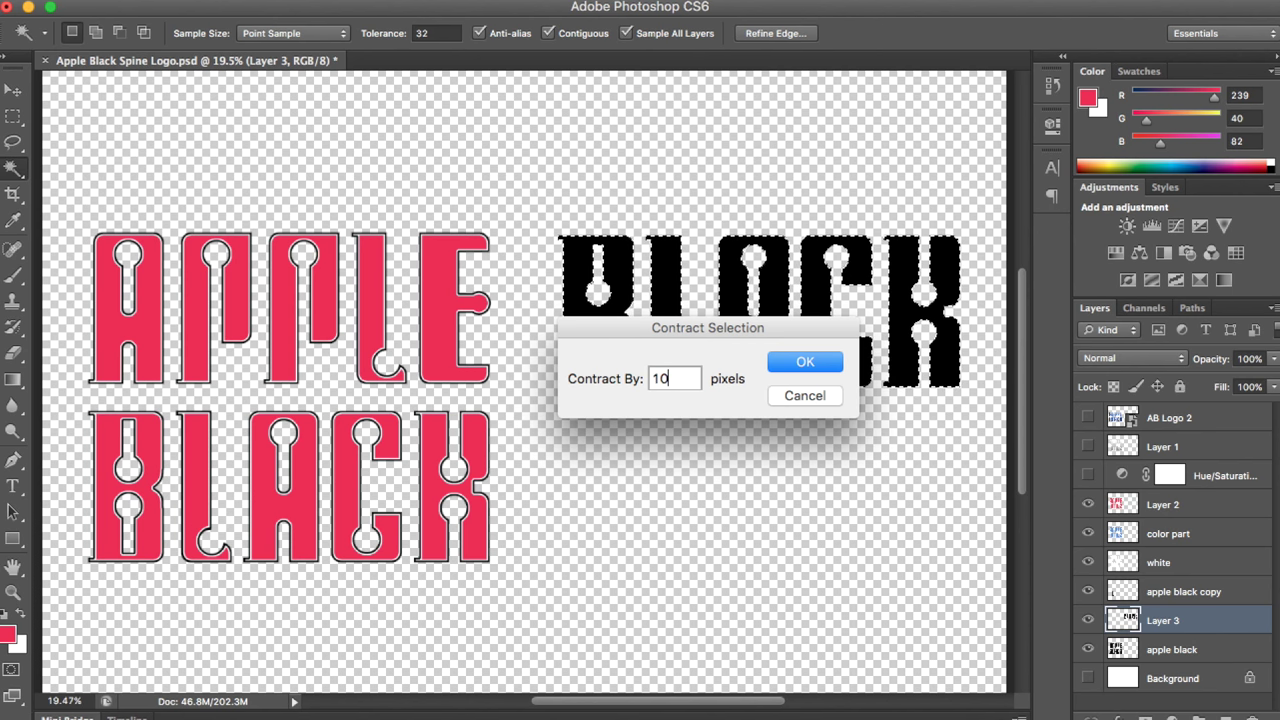
click(805, 364)
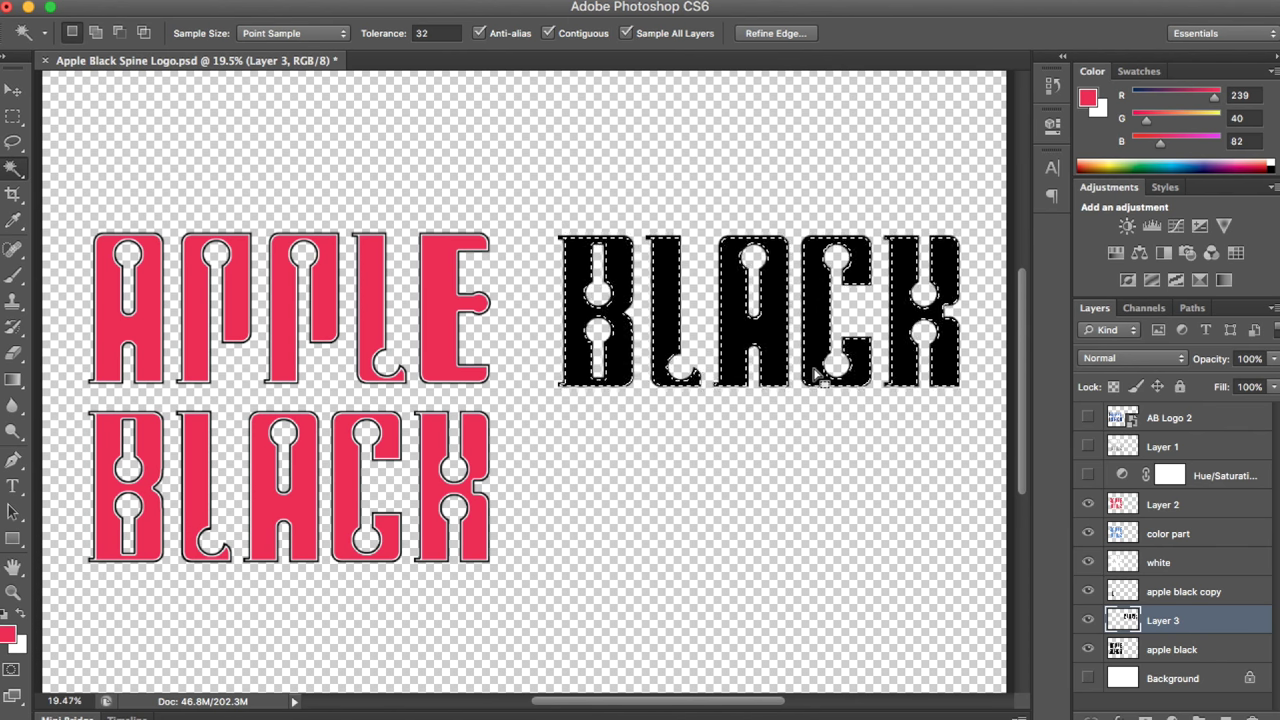
Set the foreground color to white and fill the contracted BLACK selection with it on the white layer
click(1175, 565)
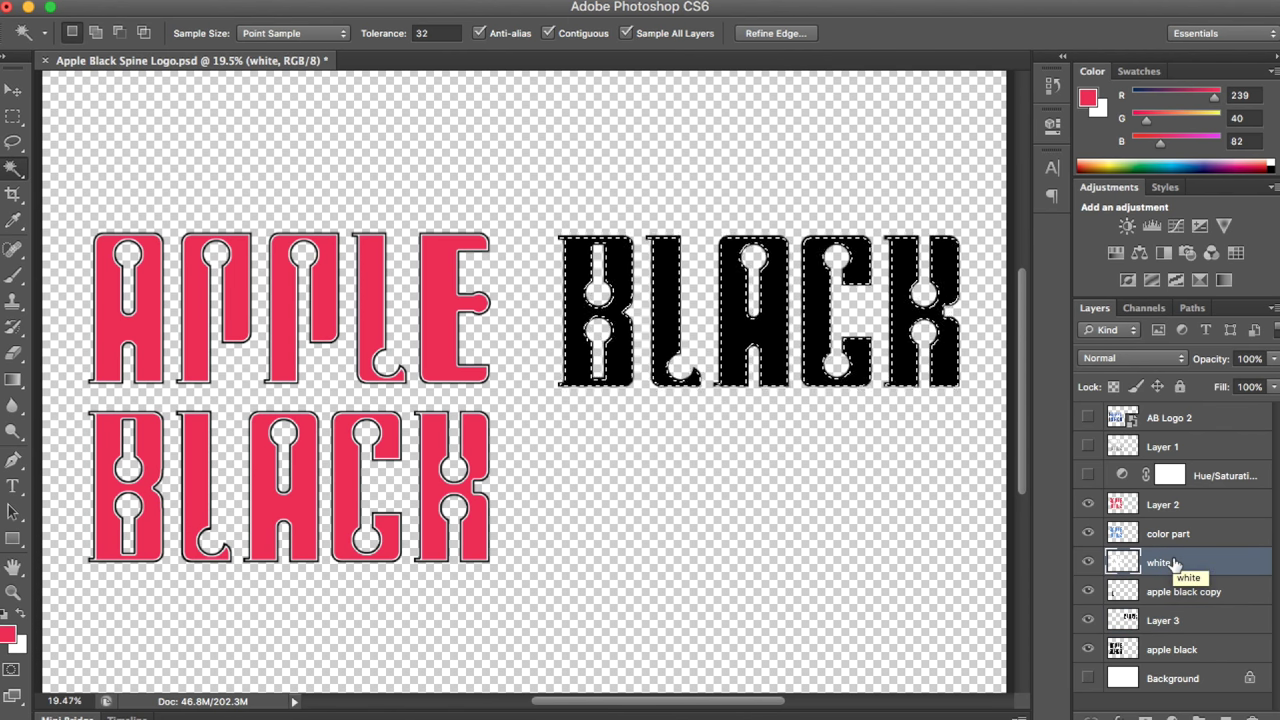
click(8, 632)
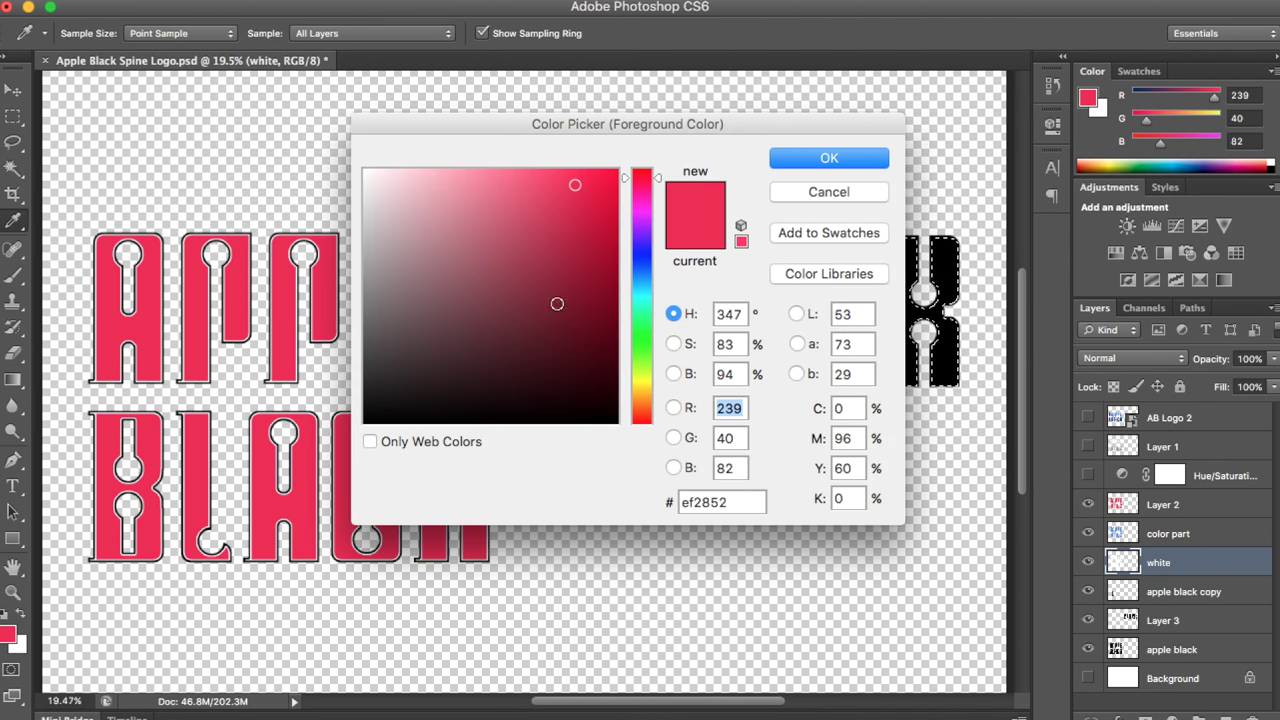
drag(420, 190, 293, 89)
click(829, 158)
key(w)
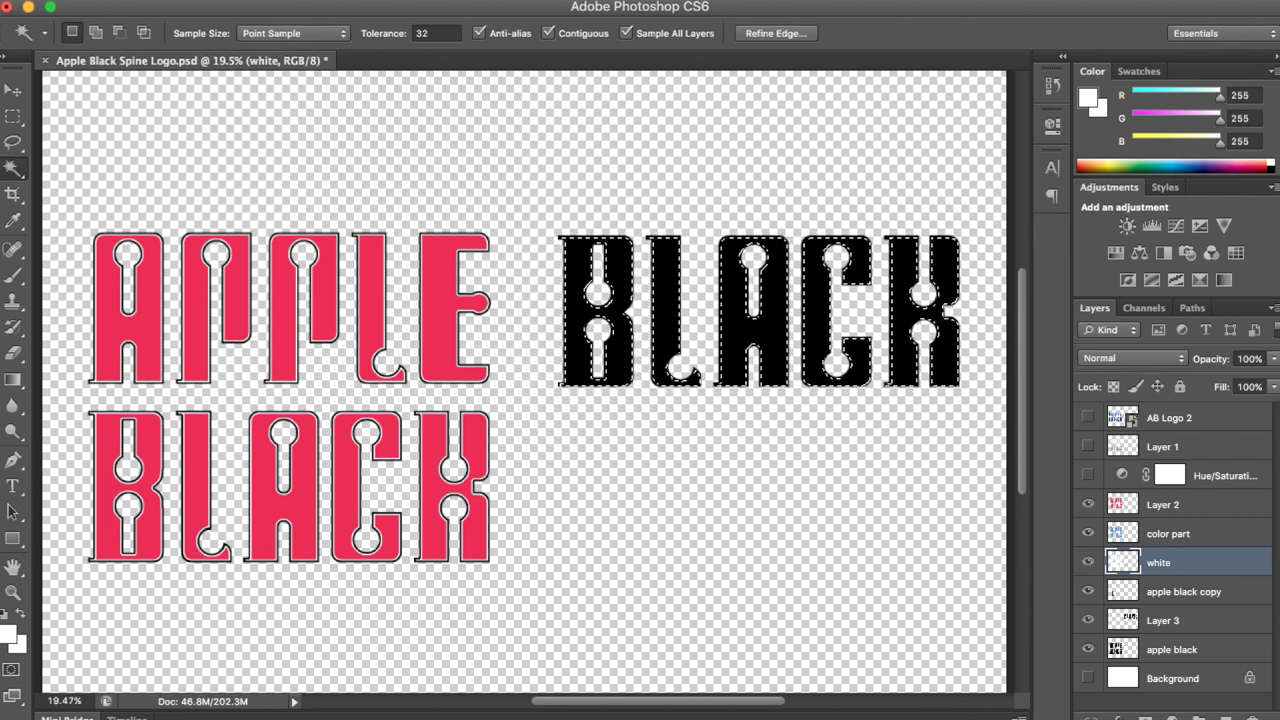
click(150, 0)
mouse_move(200, 0)
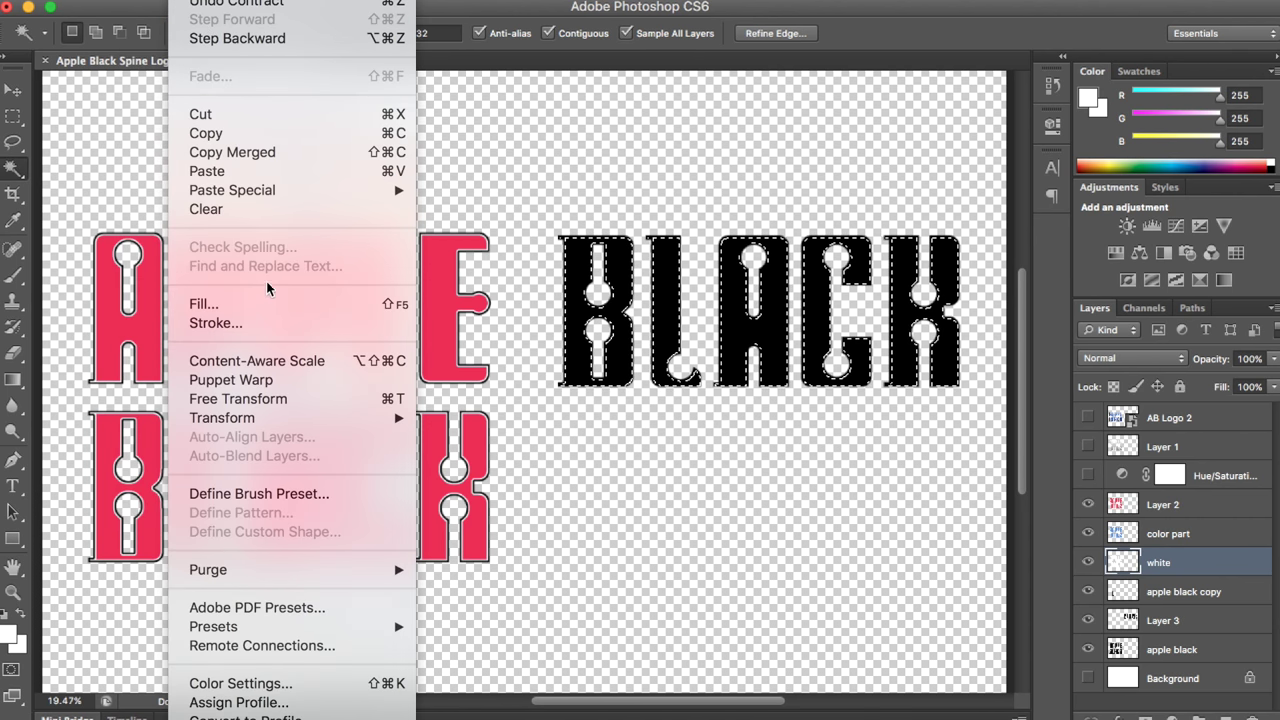
click(190, 303)
click(722, 244)
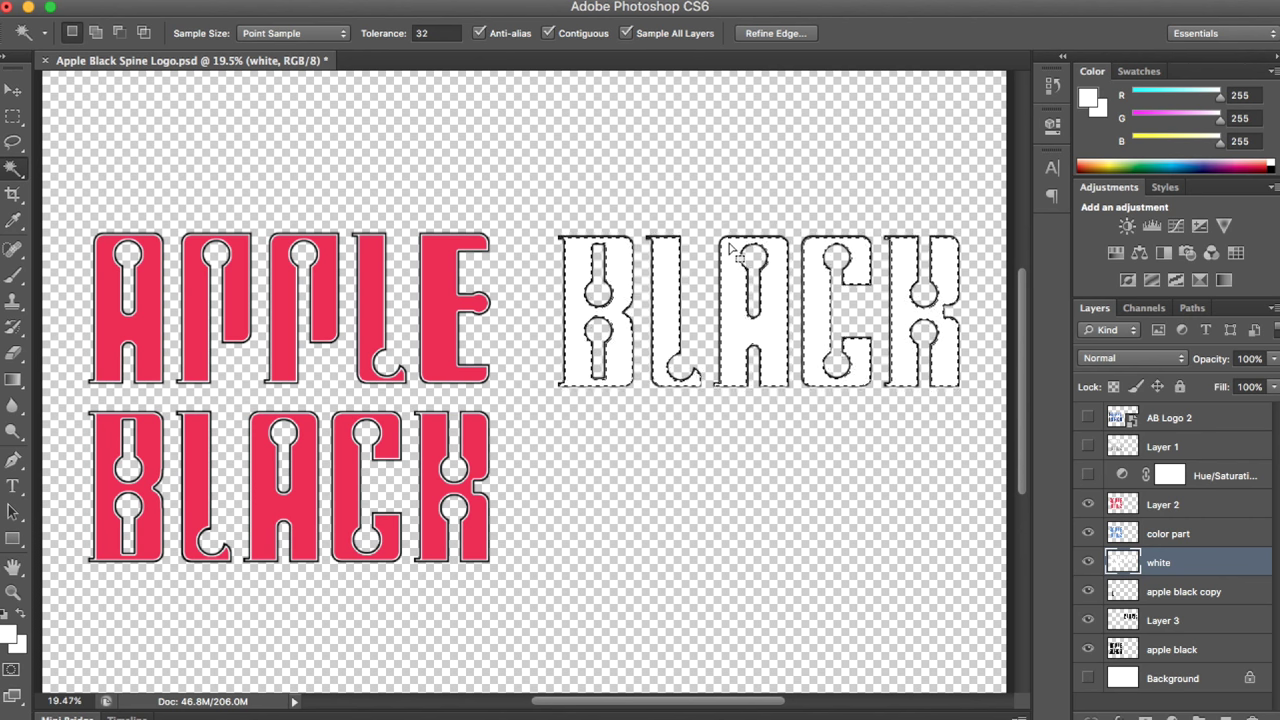
Contract the selection inside the white BLACK letters by another 7 pixels
click(400, 0)
mouse_move(532, 228)
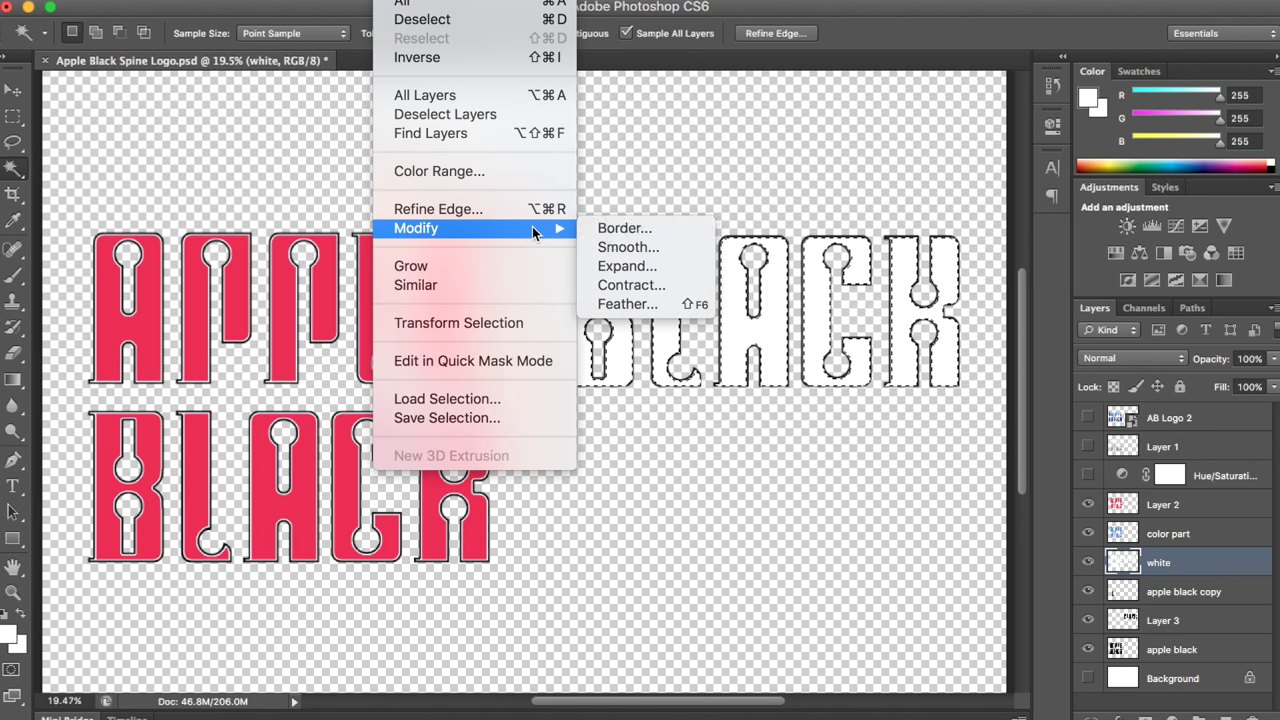
click(632, 283)
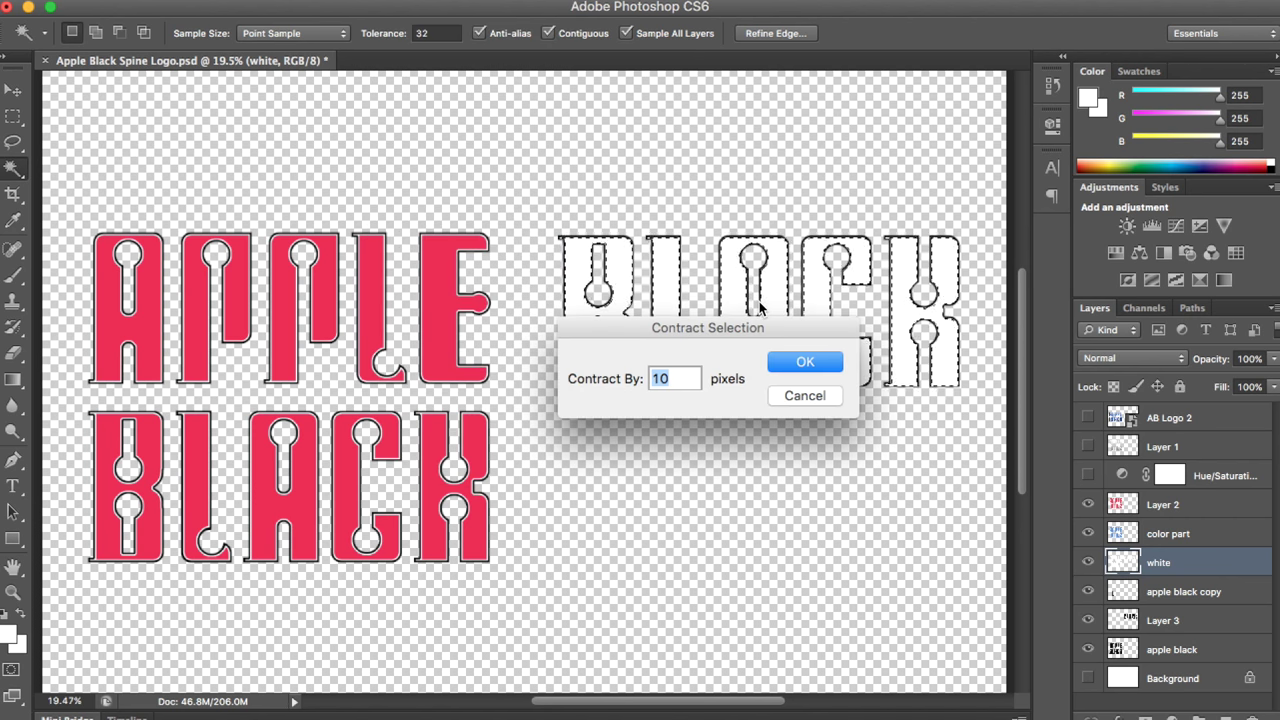
text(7)
click(813, 366)
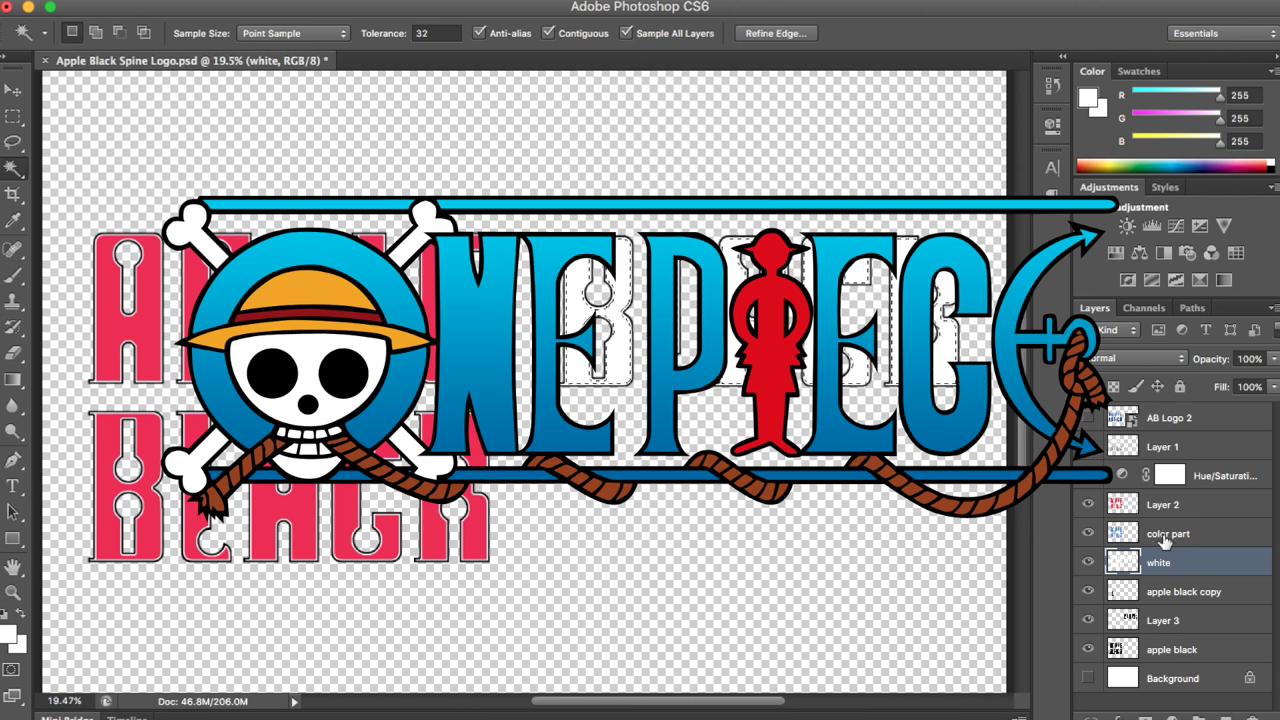
Hide Layer 2 and fill the BLACK selection on the color part layer with the lettering's blue (RGB 76, 140, 226)
click(1088, 504)
click(1152, 536)
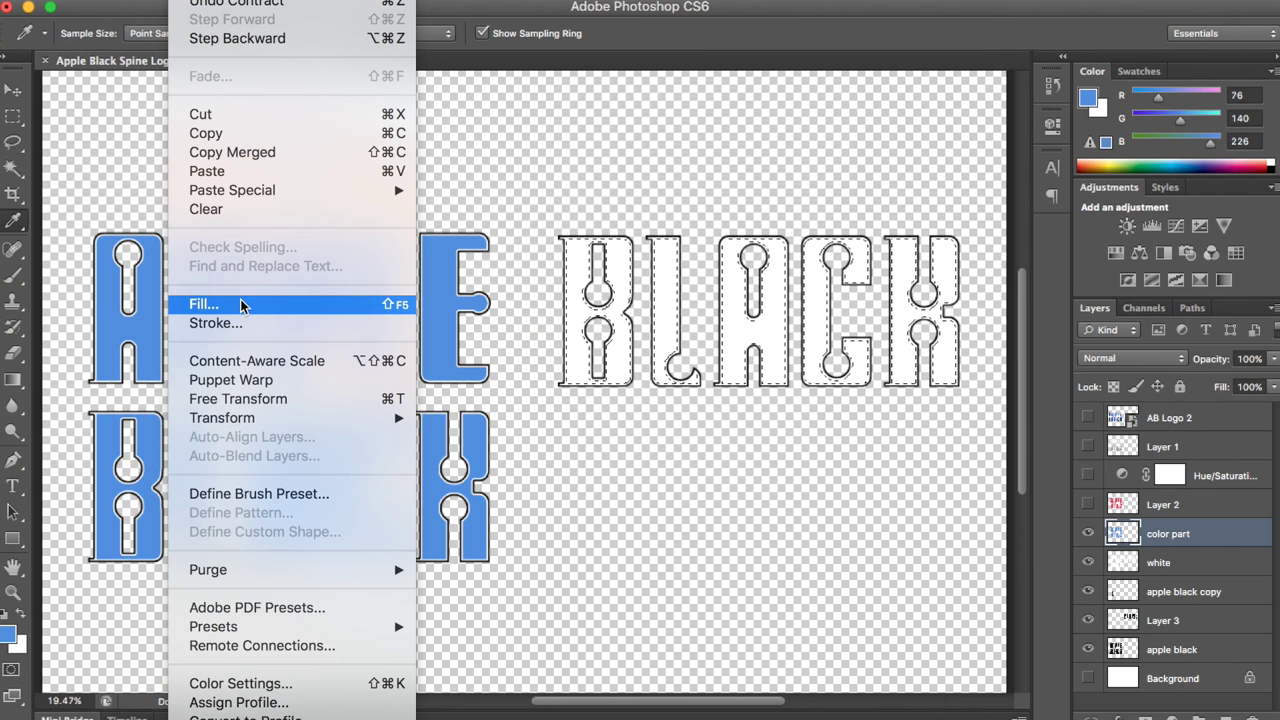
click(240, 303)
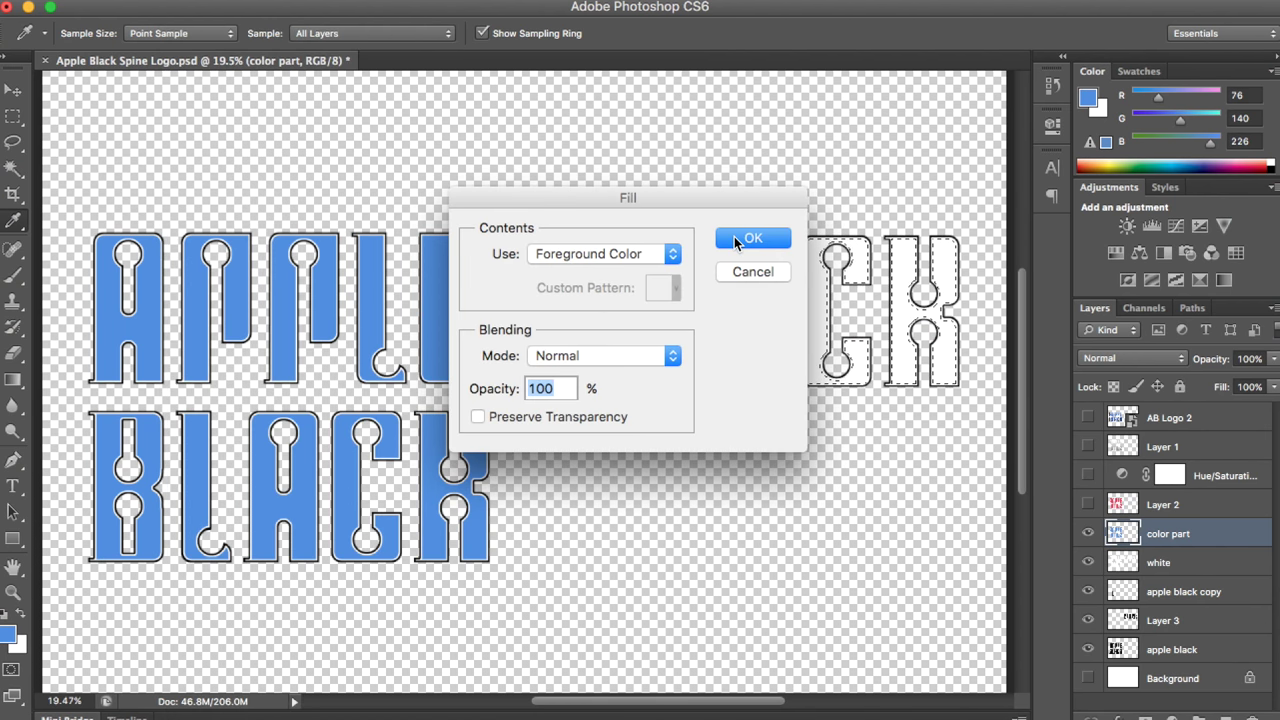
click(750, 238)
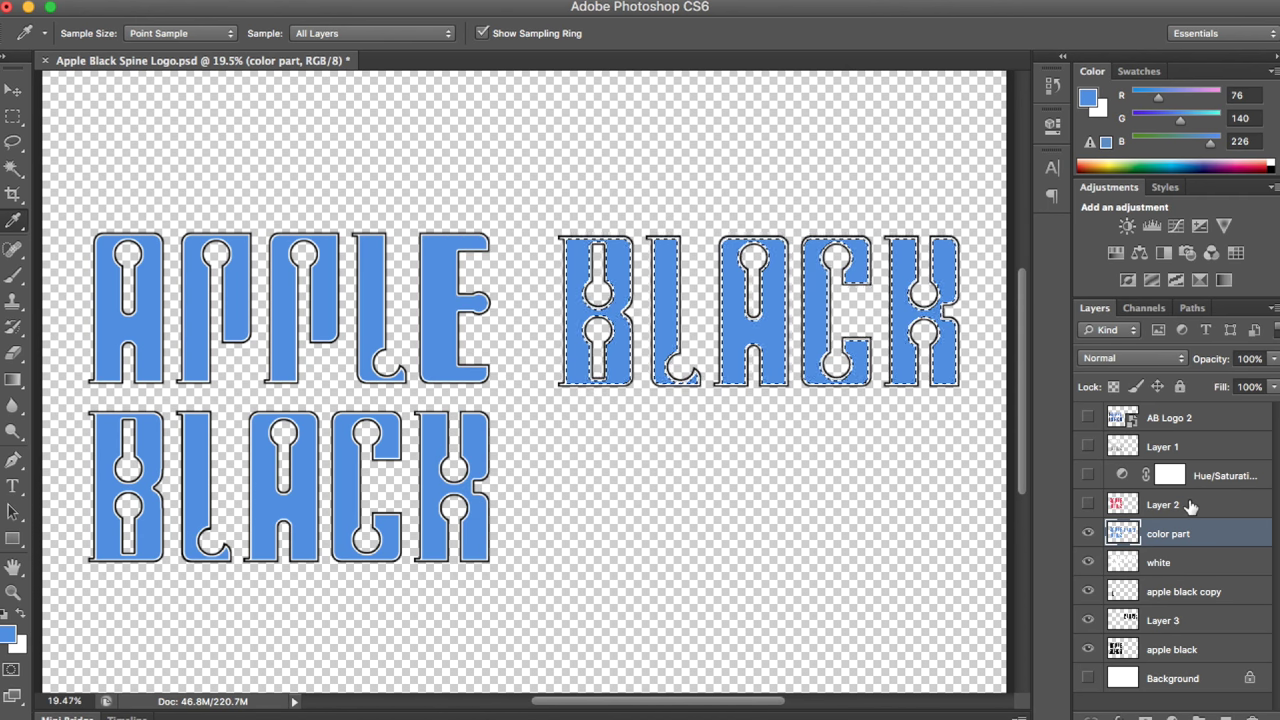
Show Layer 2 and fill the BLACK selection on it with the red sampled from APPLE (RGB 239, 40, 82)
click(1172, 505)
click(1088, 505)
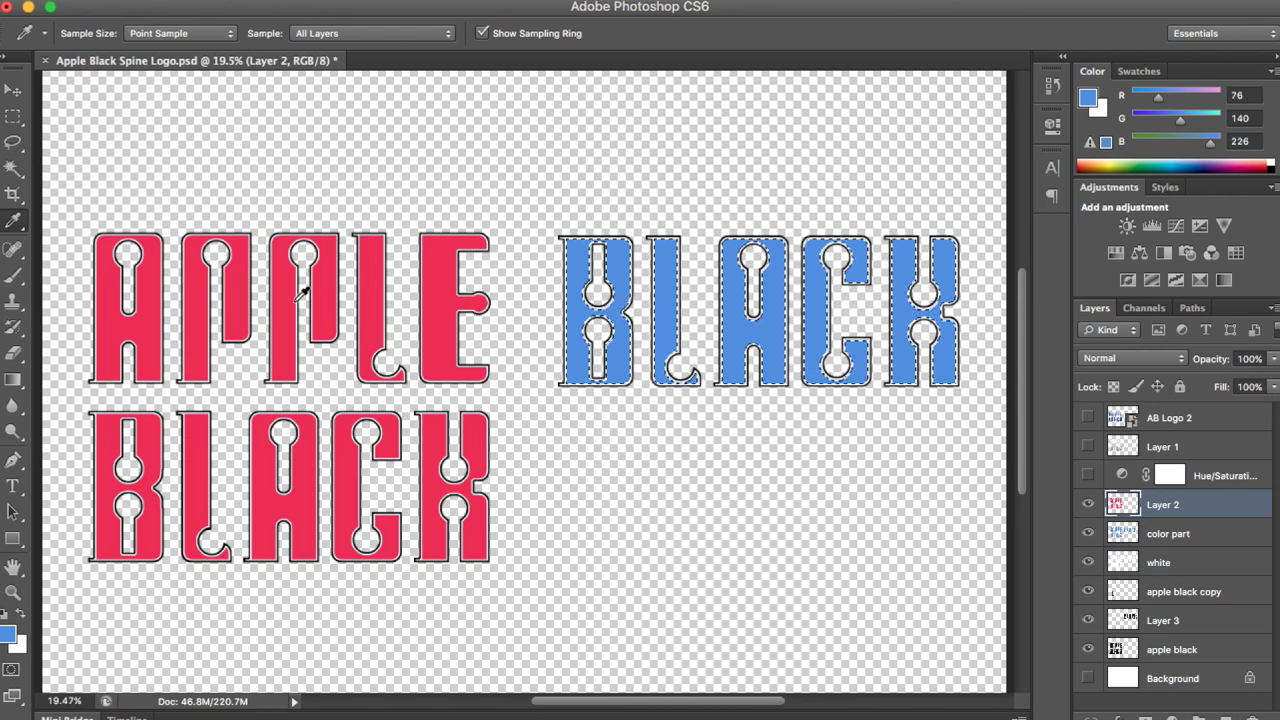
click(378, 288)
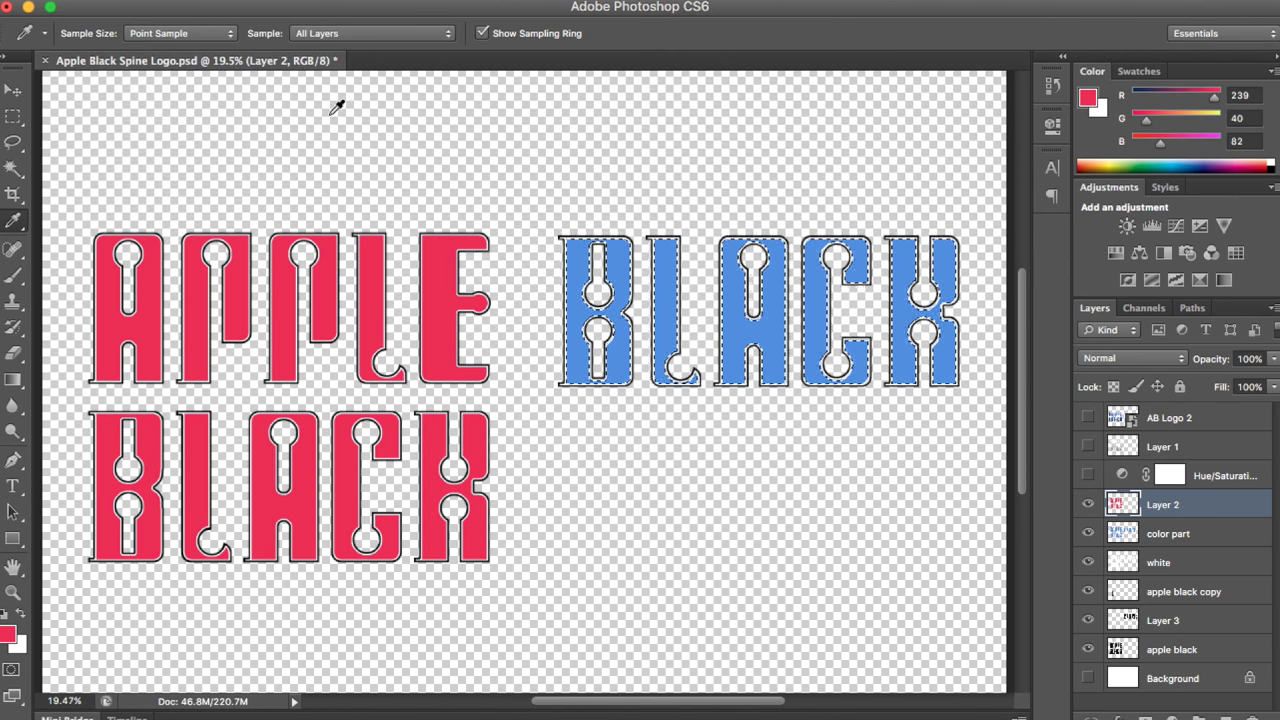
click(185, 0)
click(200, 304)
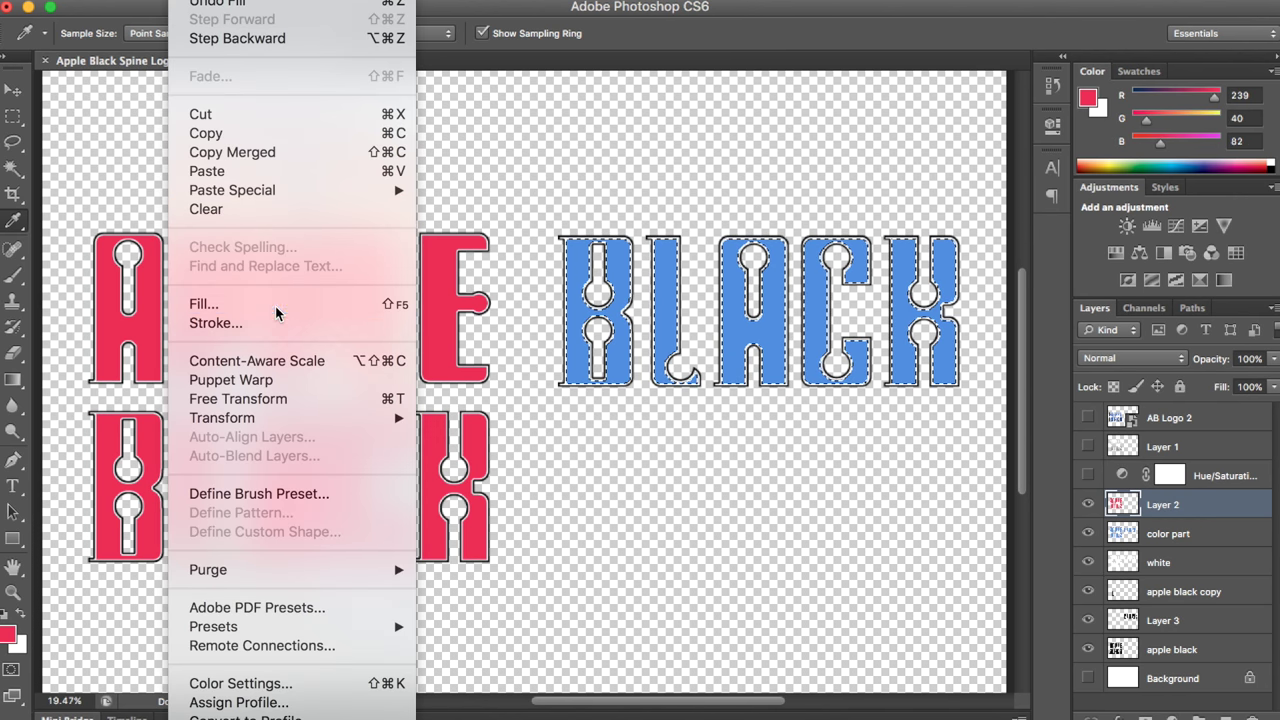
click(748, 239)
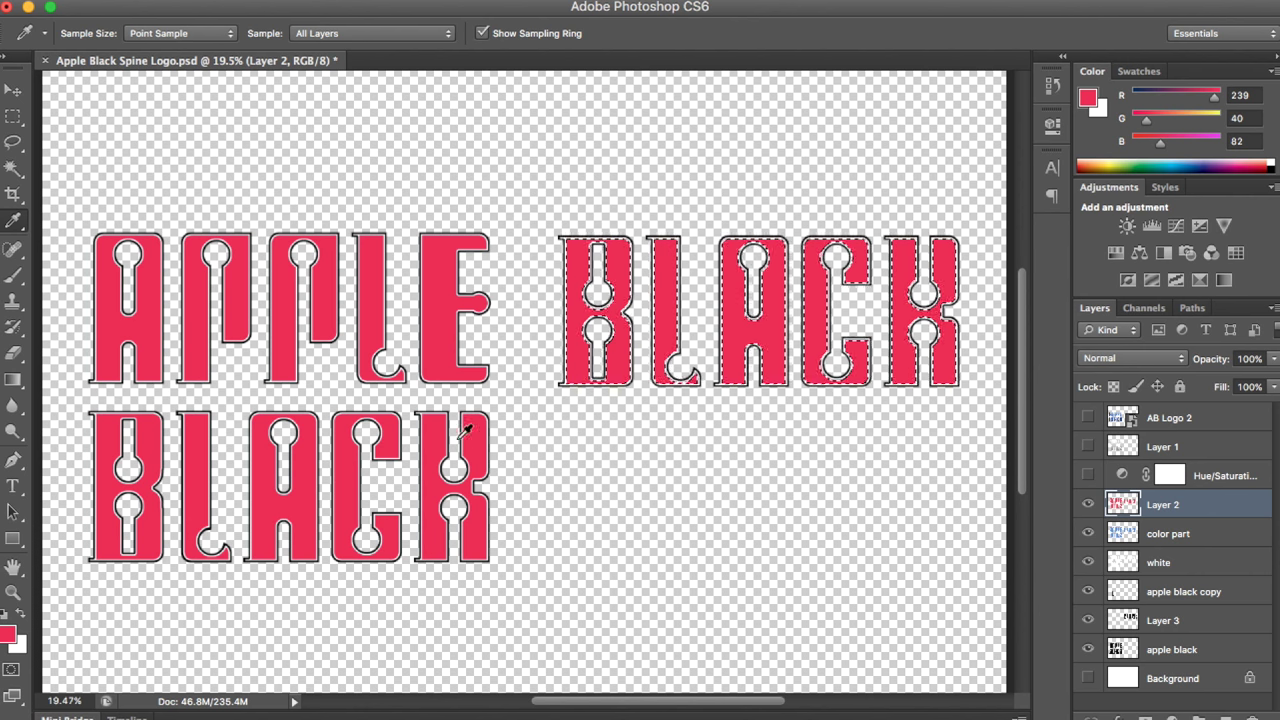
Add the red interiors of all five APPLE letters to the BLACK selection with the Magic Wand
key(w)
shift+click(455, 330)
shift+click(372, 320)
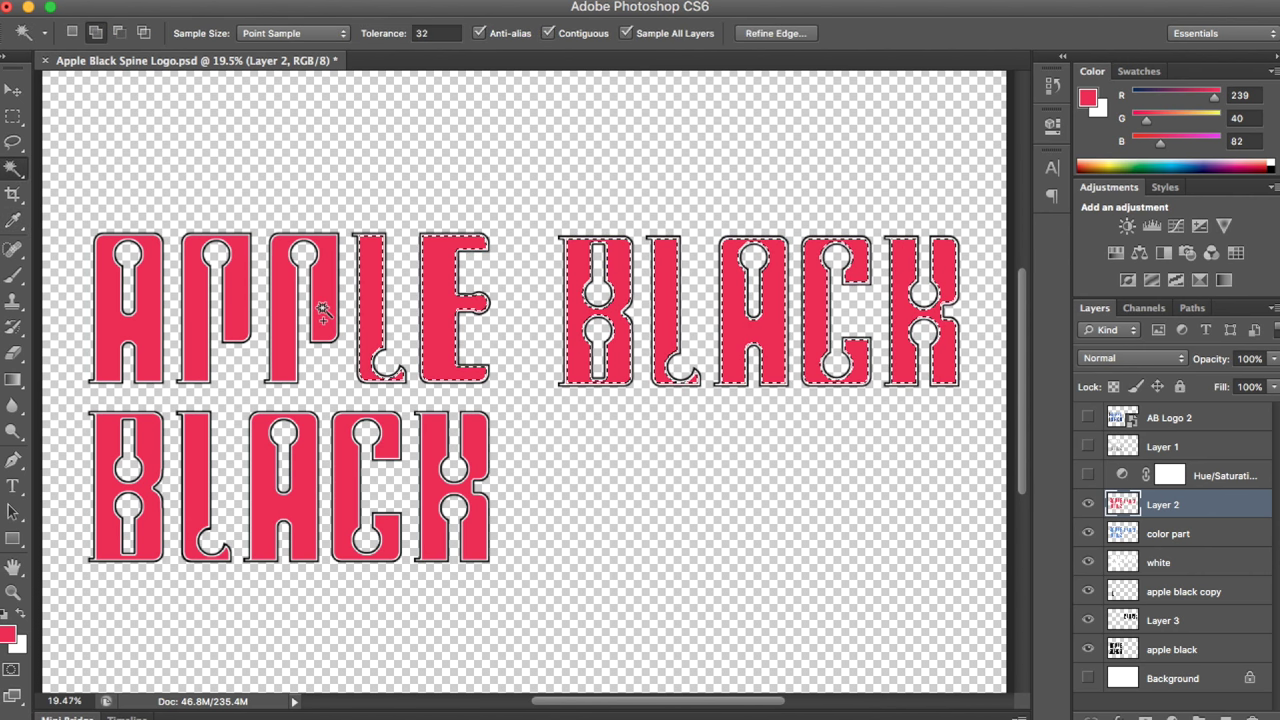
shift+click(323, 310)
shift+click(235, 302)
shift+click(150, 314)
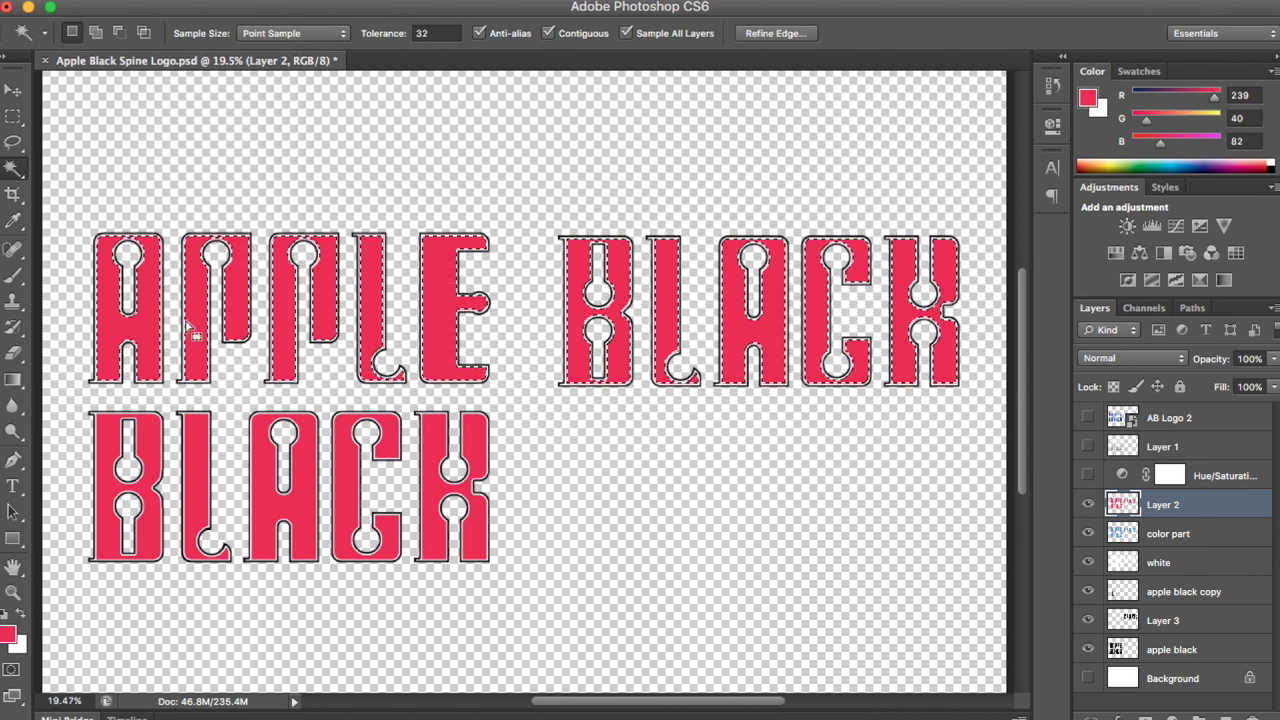
Create a new layer above Layer 2 and name it new grad
click(1226, 716)
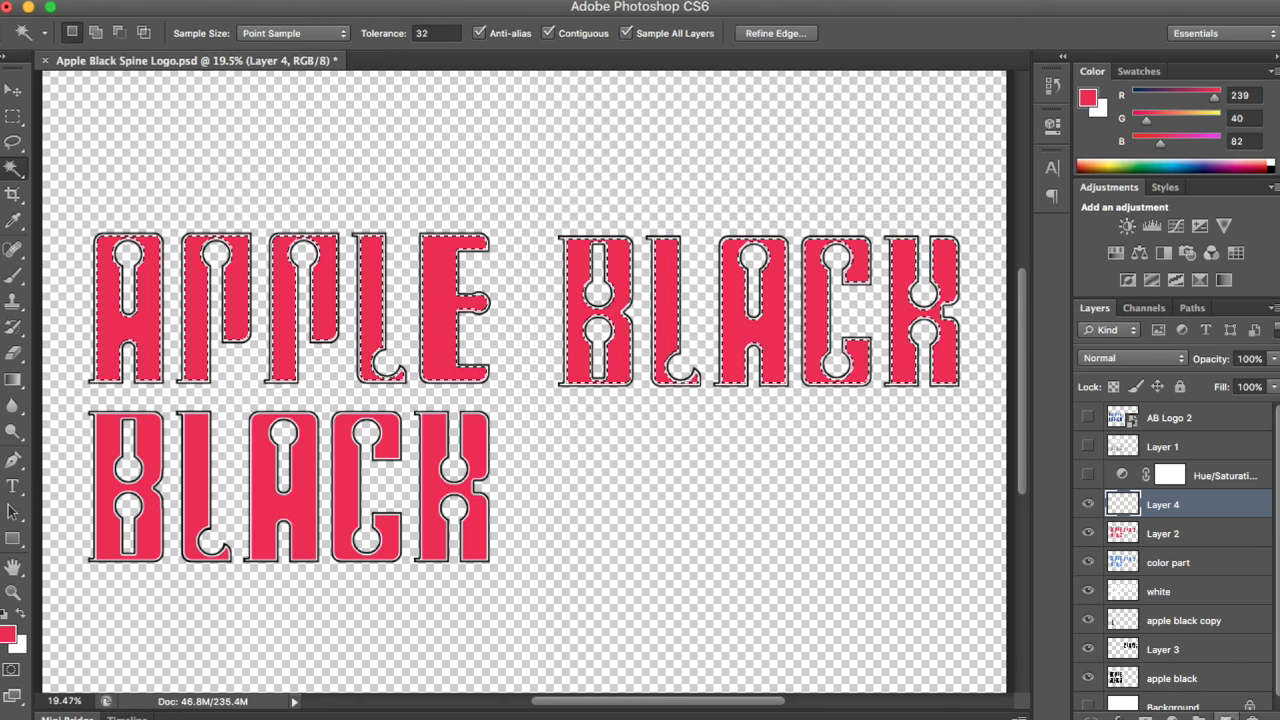
double_click(1163, 504)
text(new grad)
key(Return)
Draw a vertical black-to-white gradient over the selected letters on new grad and set the layer's blend mode to Multiply
key(g)
click(8, 632)
click(365, 468)
key(Return)
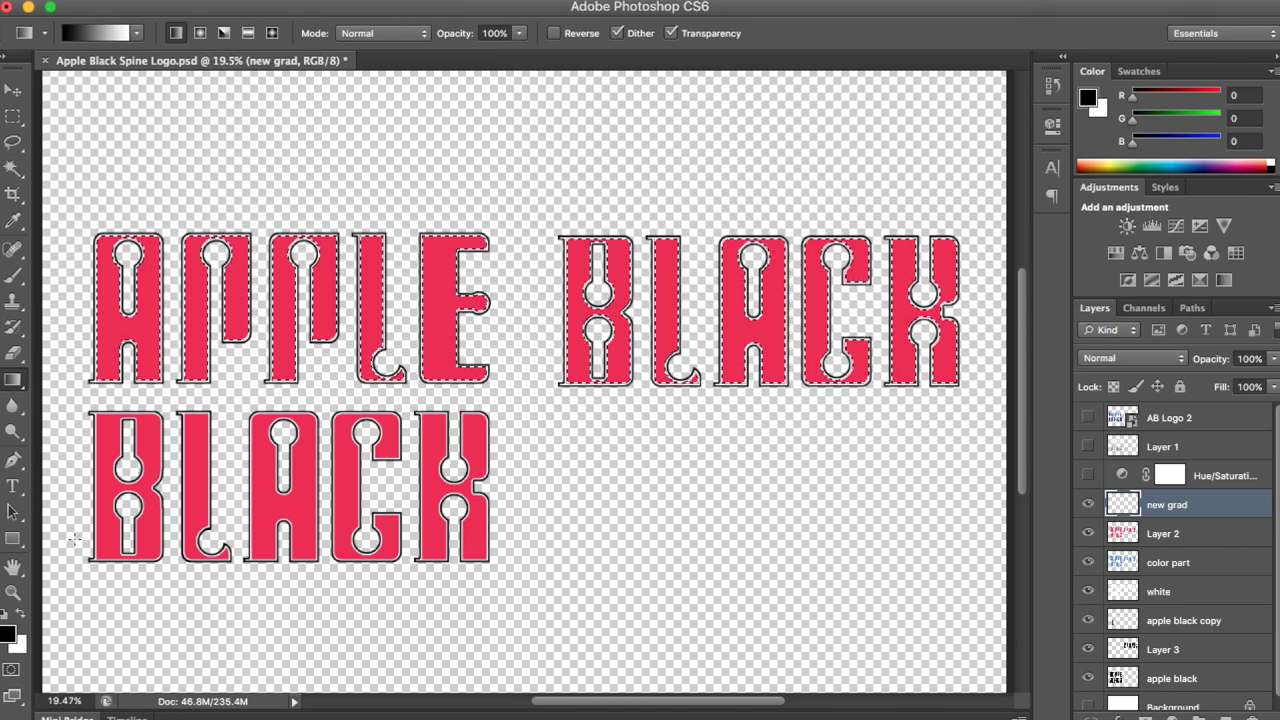
drag(74, 547, 63, 185)
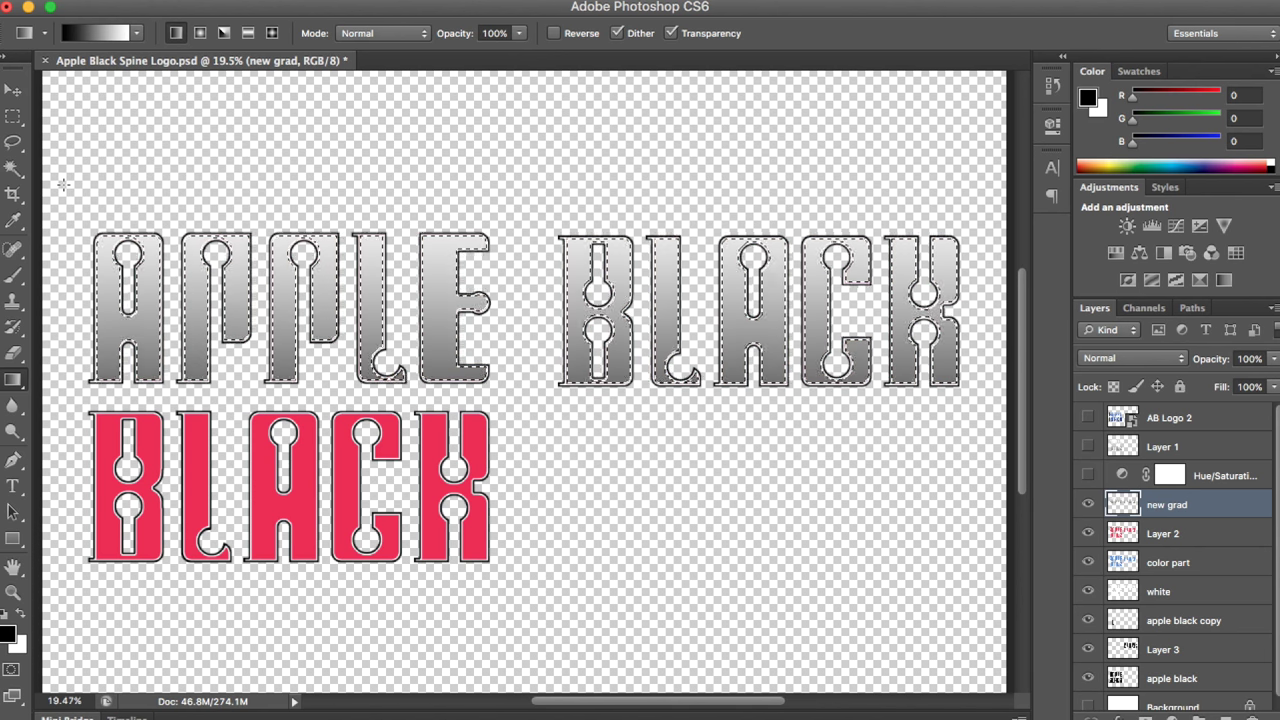
click(1133, 360)
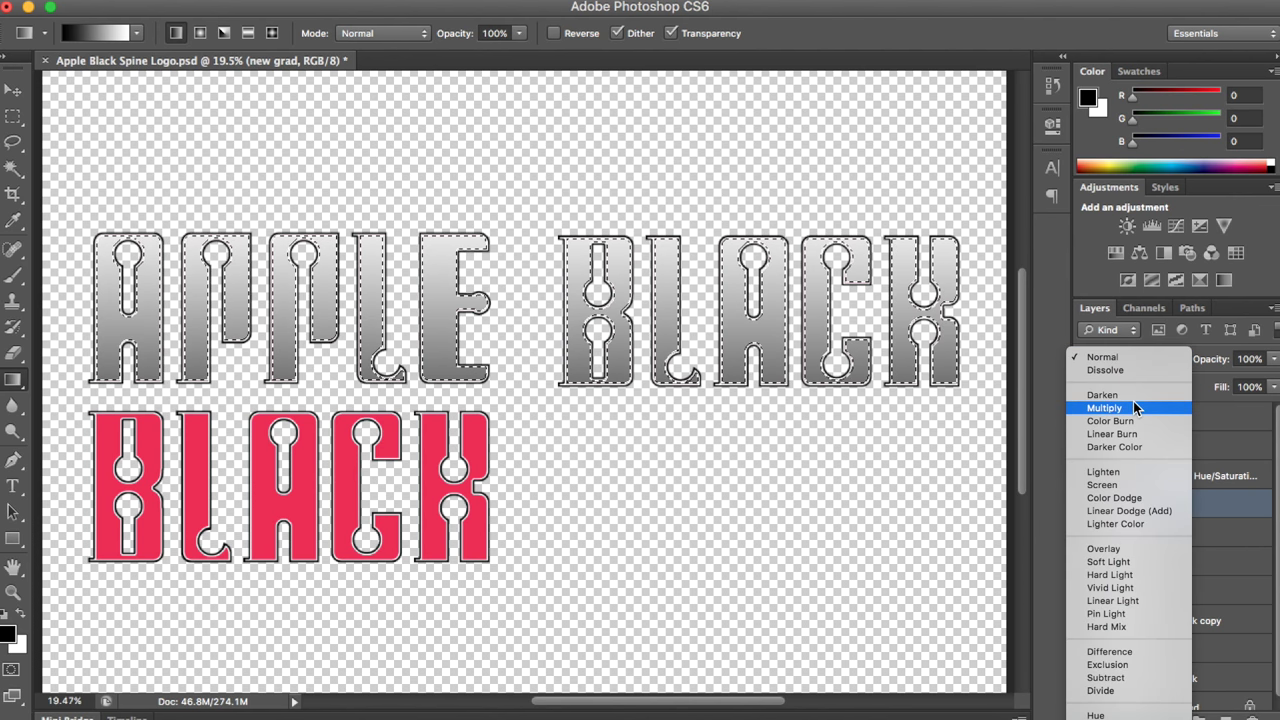
click(1135, 407)
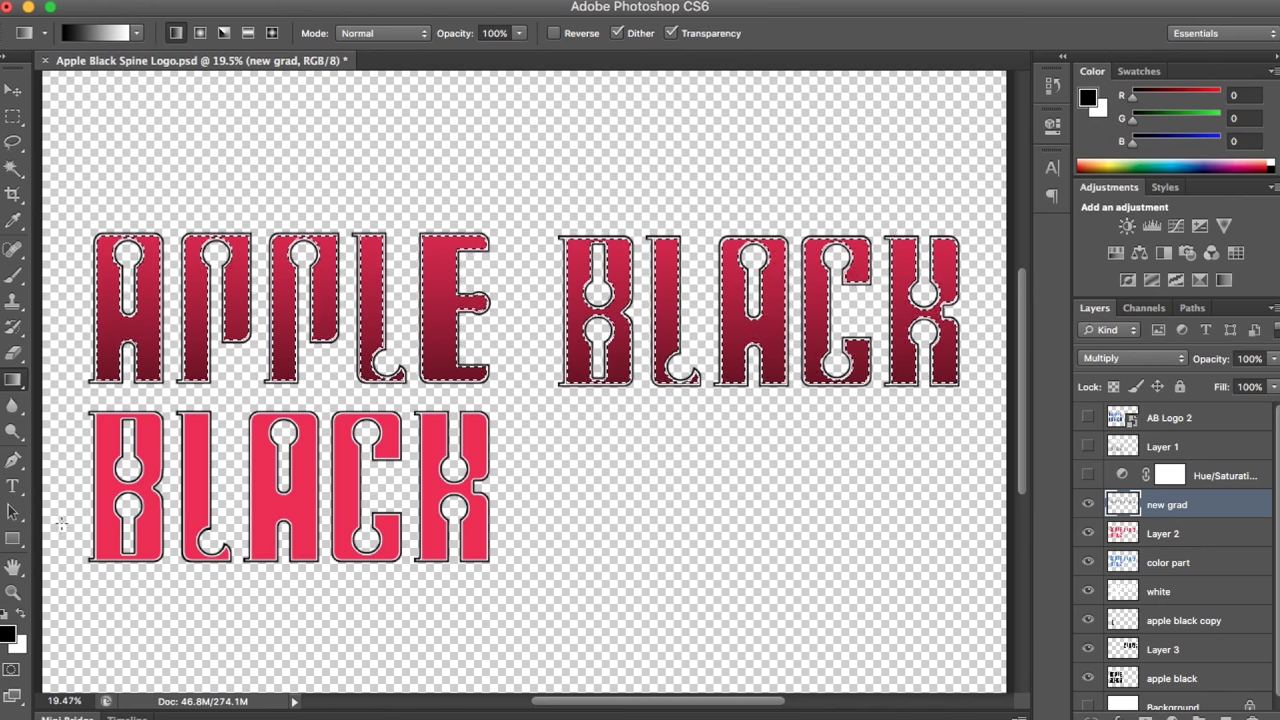
Redraw the vertical gradient with softer shading, lower the new grad layer's opacity to 73%, and clear the selection
drag(80, 275, 98, 560)
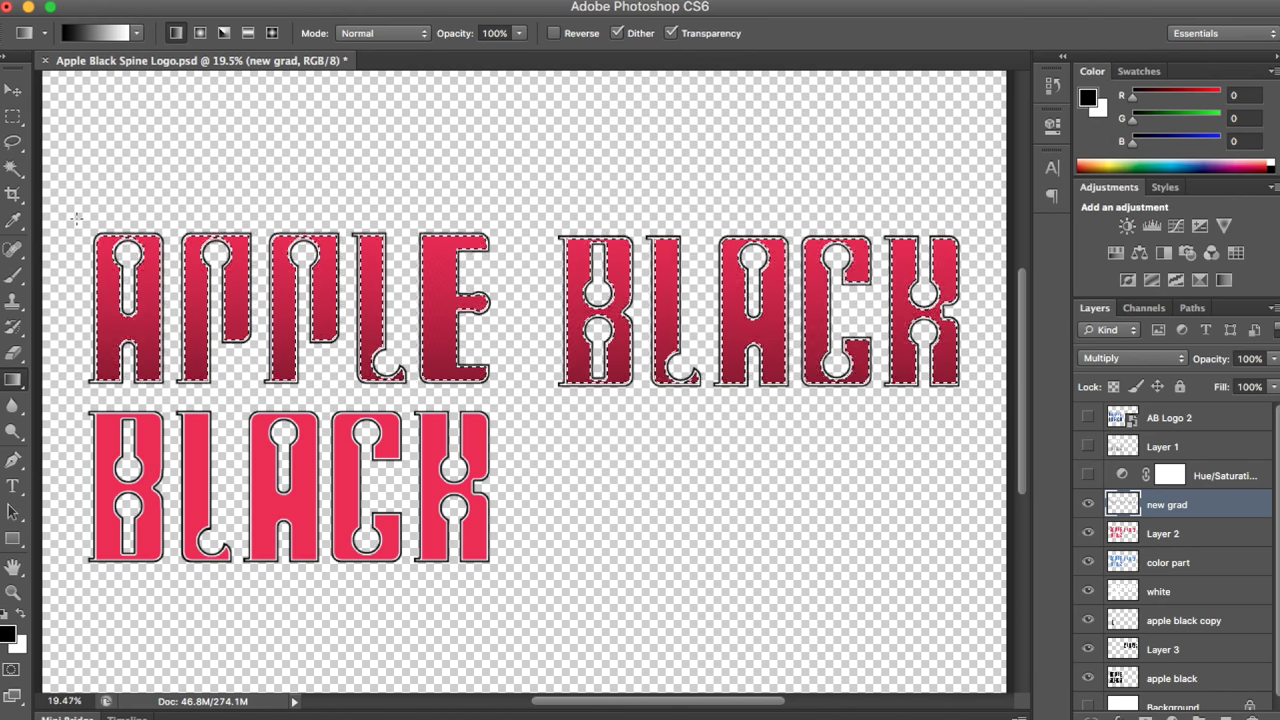
drag(1273, 358, 1250, 385)
key(ctrl+d)
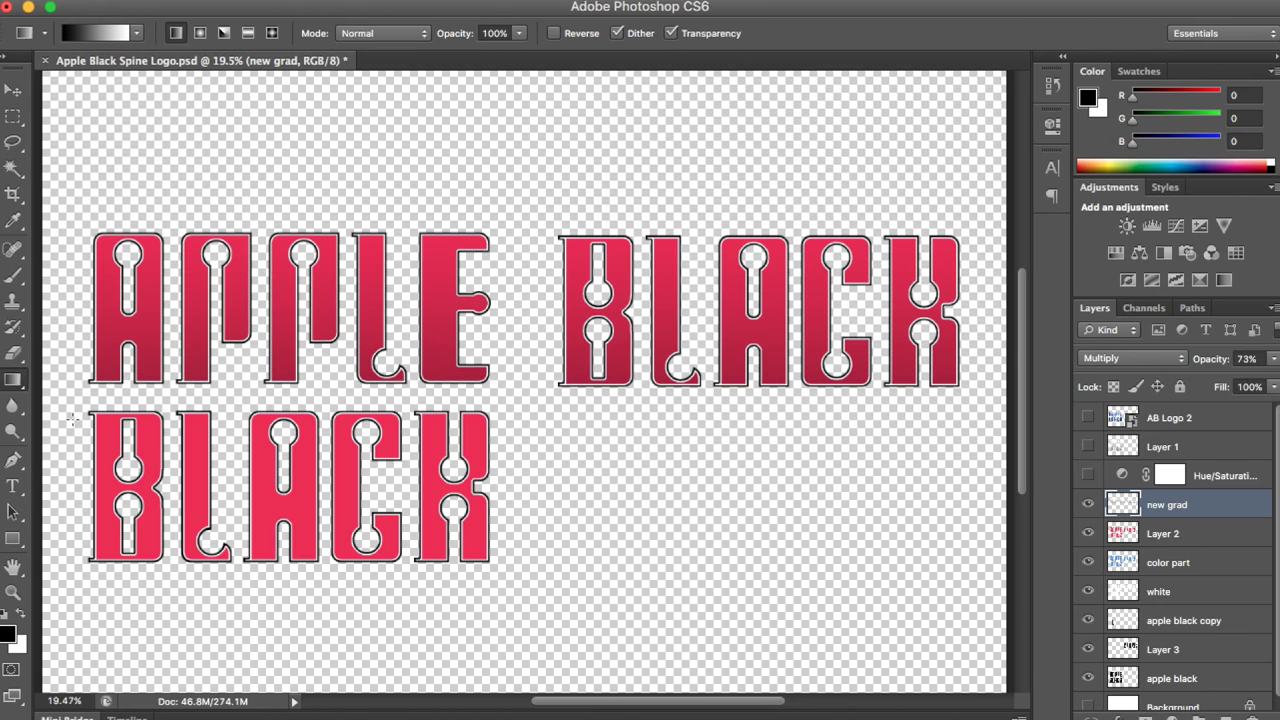
Delete the duplicate second-row BLACK from Layer 2, color part, white, apple black and apple black copy using a rectangular selection
click(12, 116)
drag(69, 405, 528, 598)
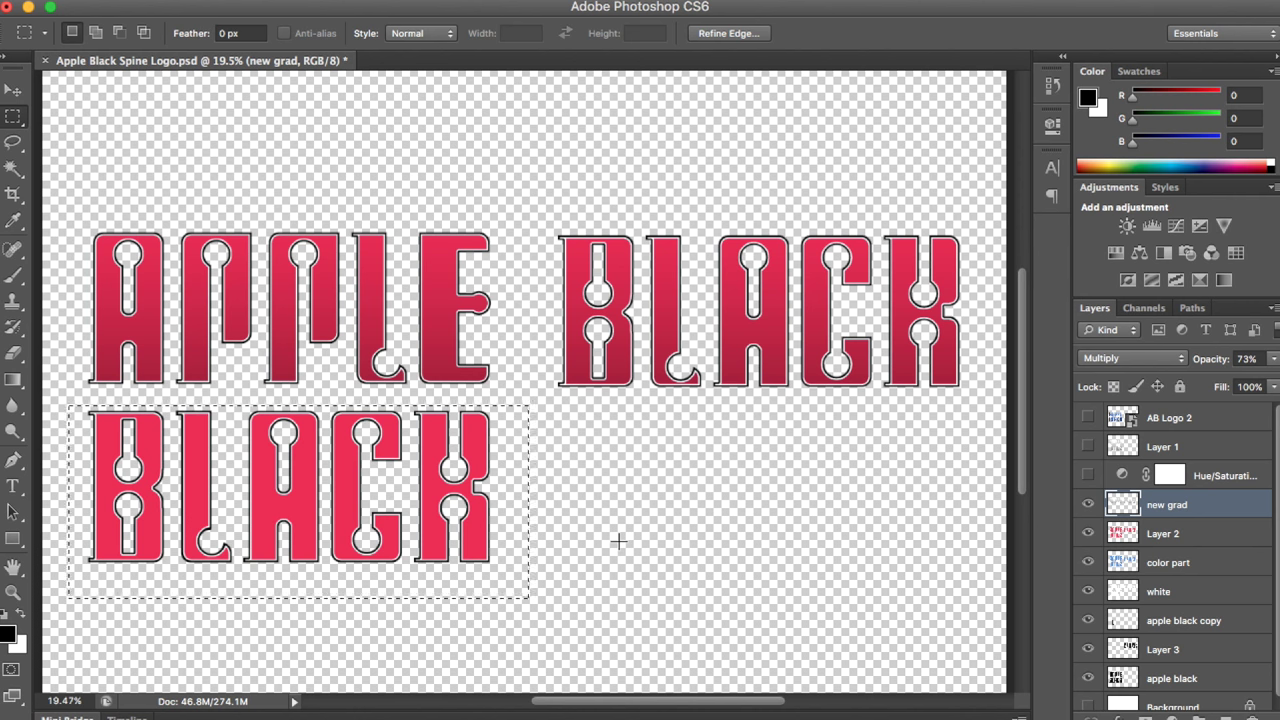
click(1201, 536)
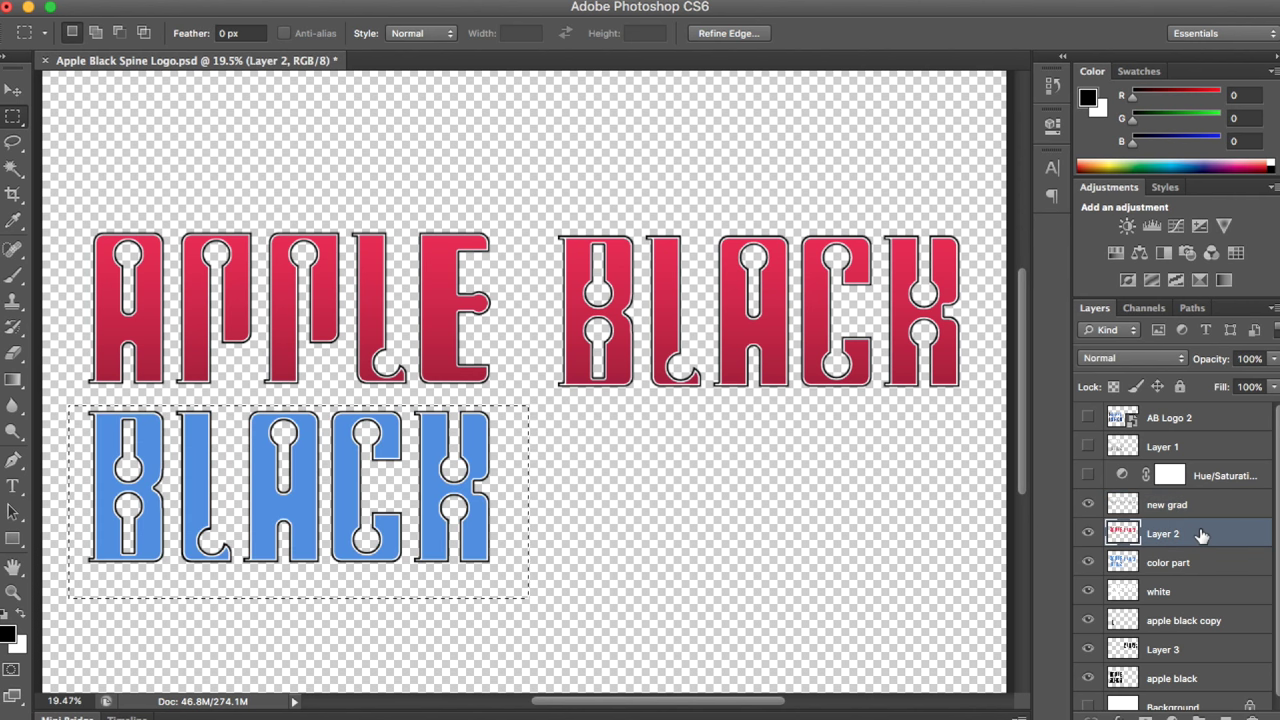
click(1219, 571)
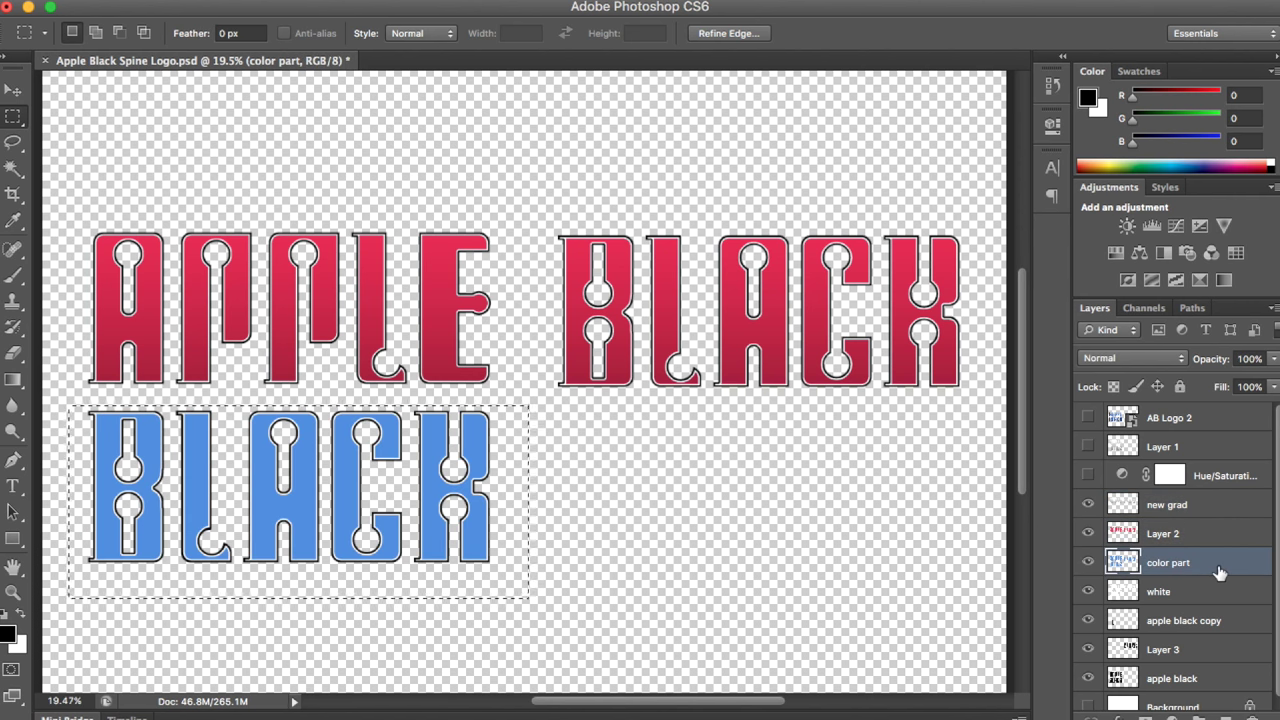
click(1199, 594)
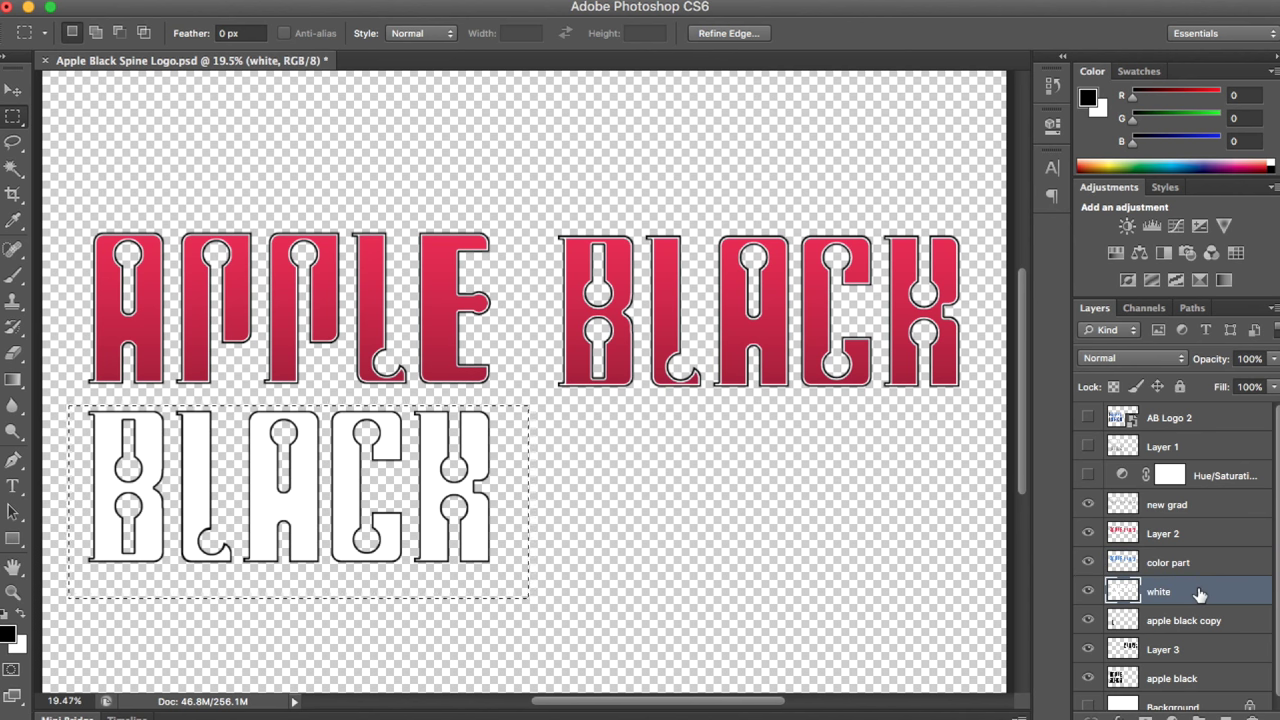
click(1193, 621)
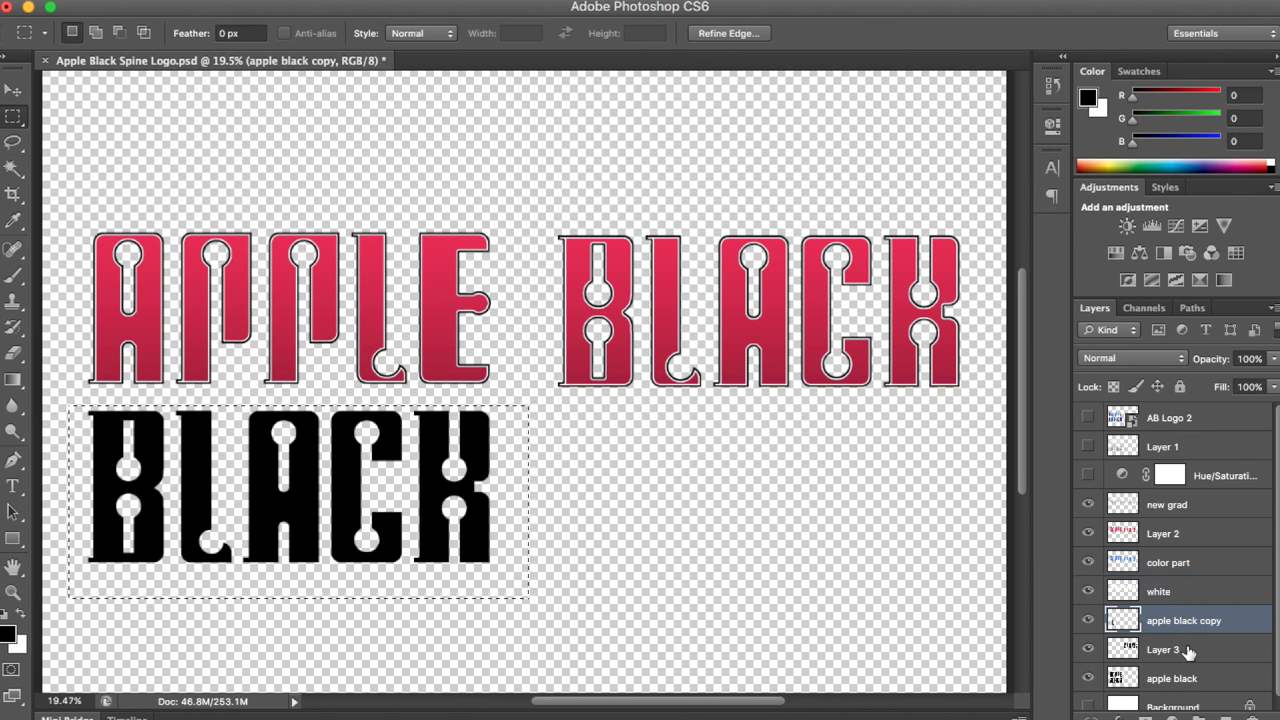
click(1188, 679)
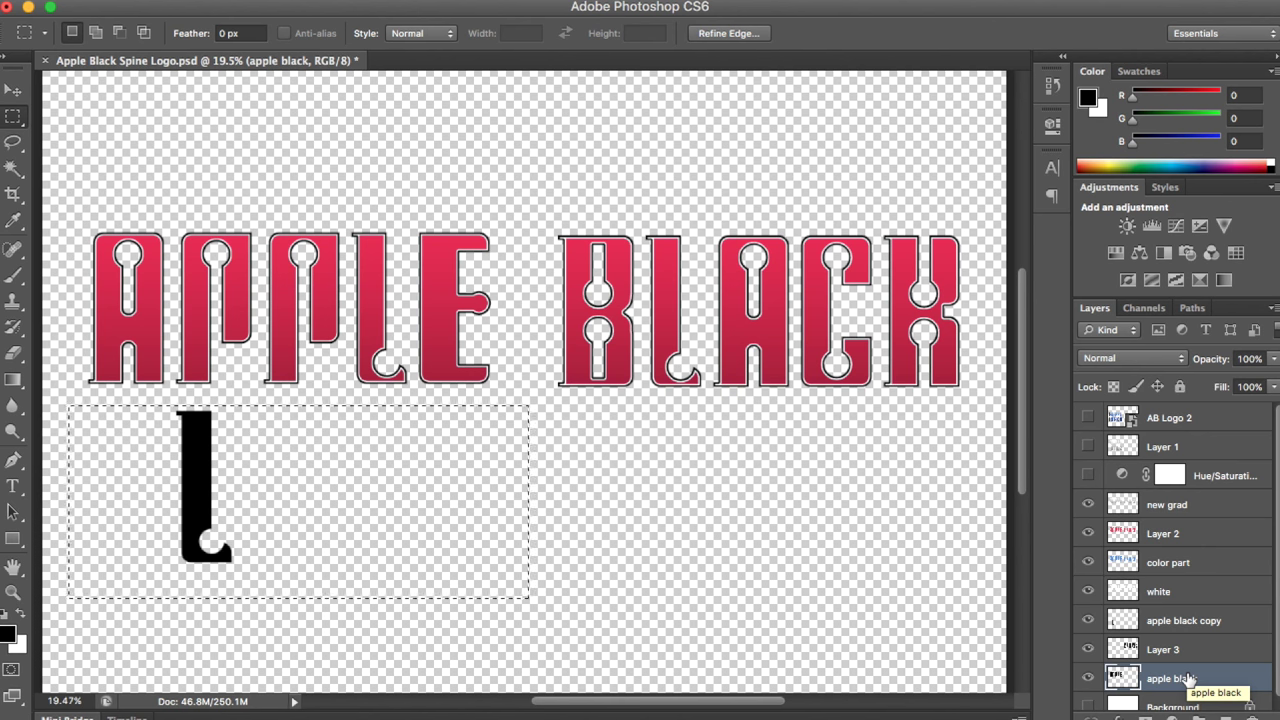
click(1185, 650)
click(1176, 622)
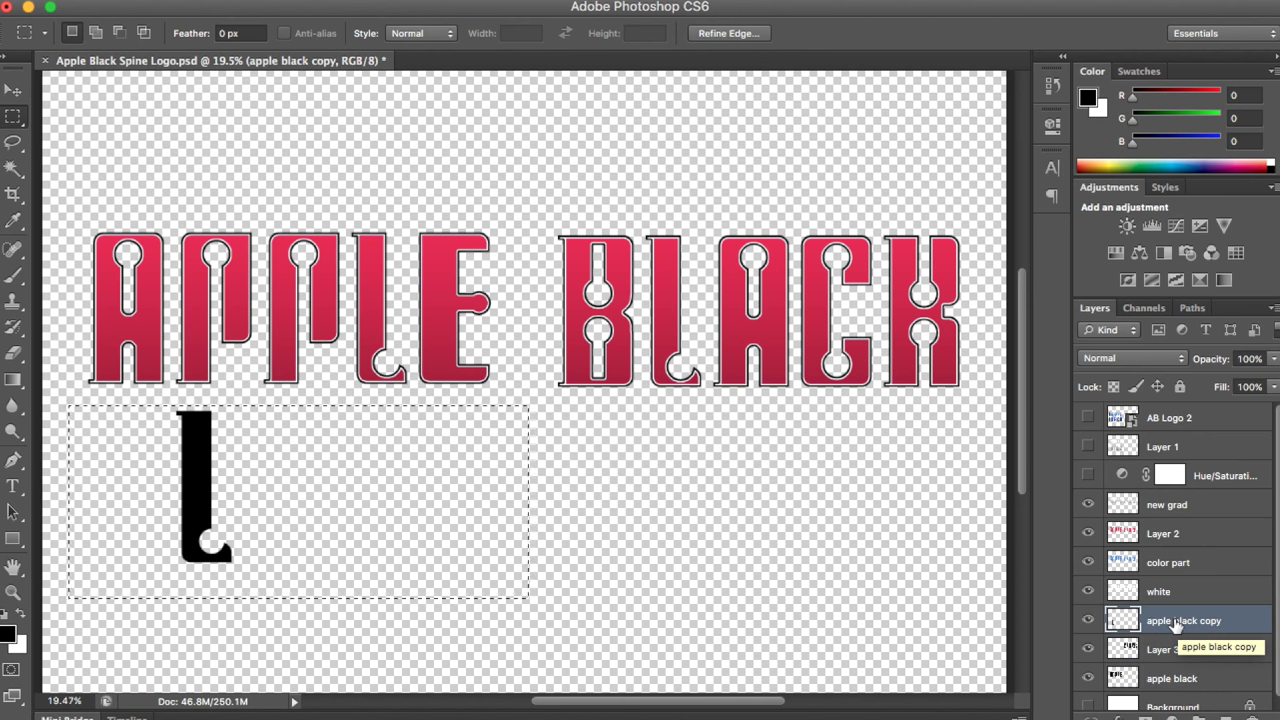
Rename the apple black copy layer as new l and clear the selection
double_click(1176, 621)
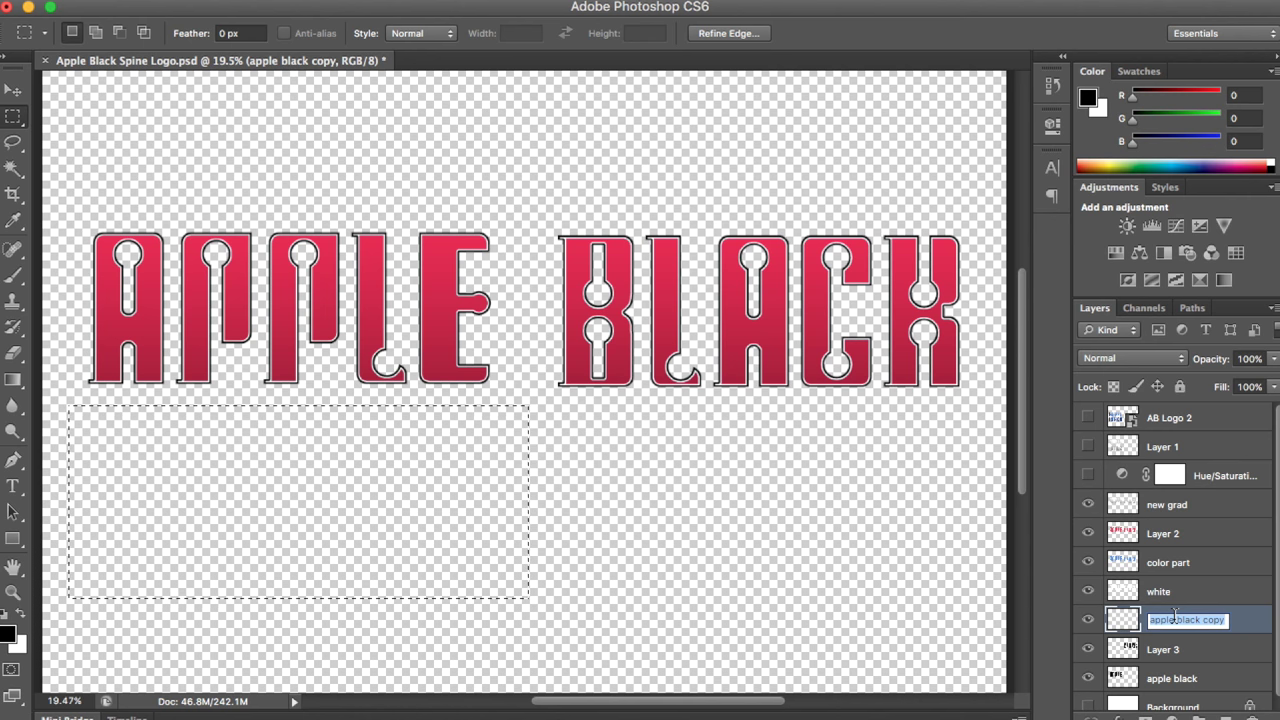
text(new l)
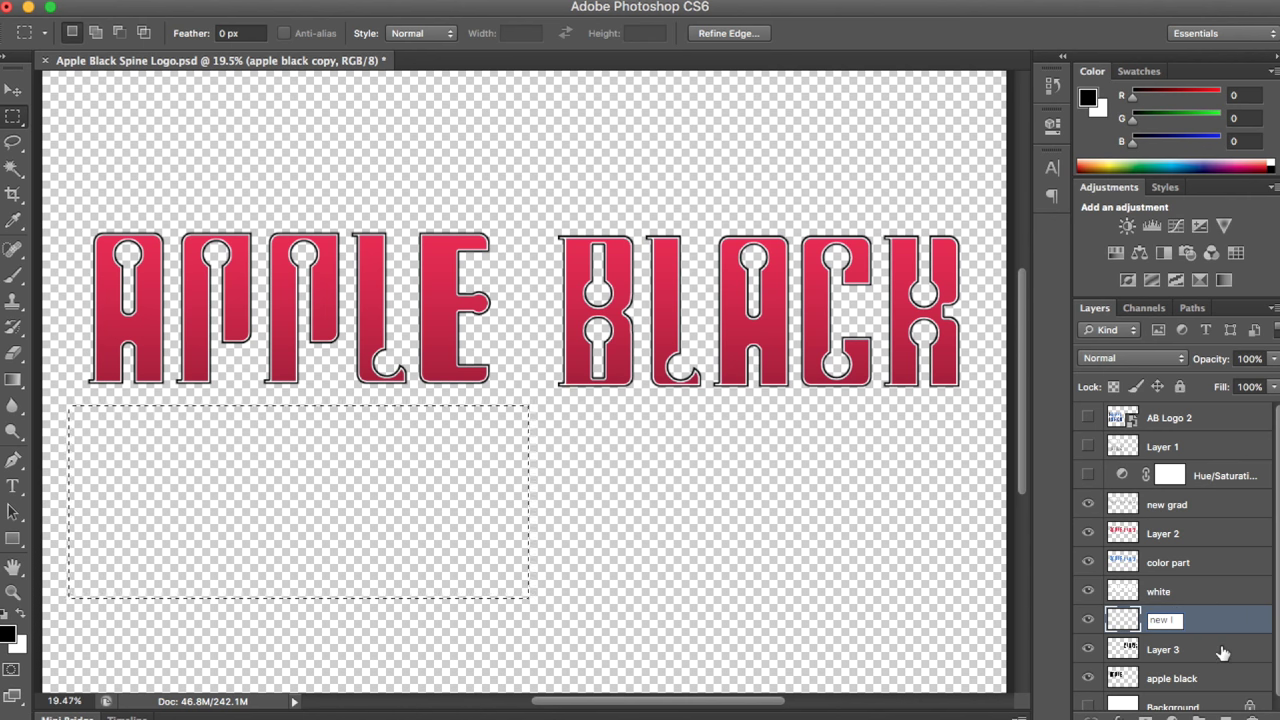
key(Return)
key(super+d)
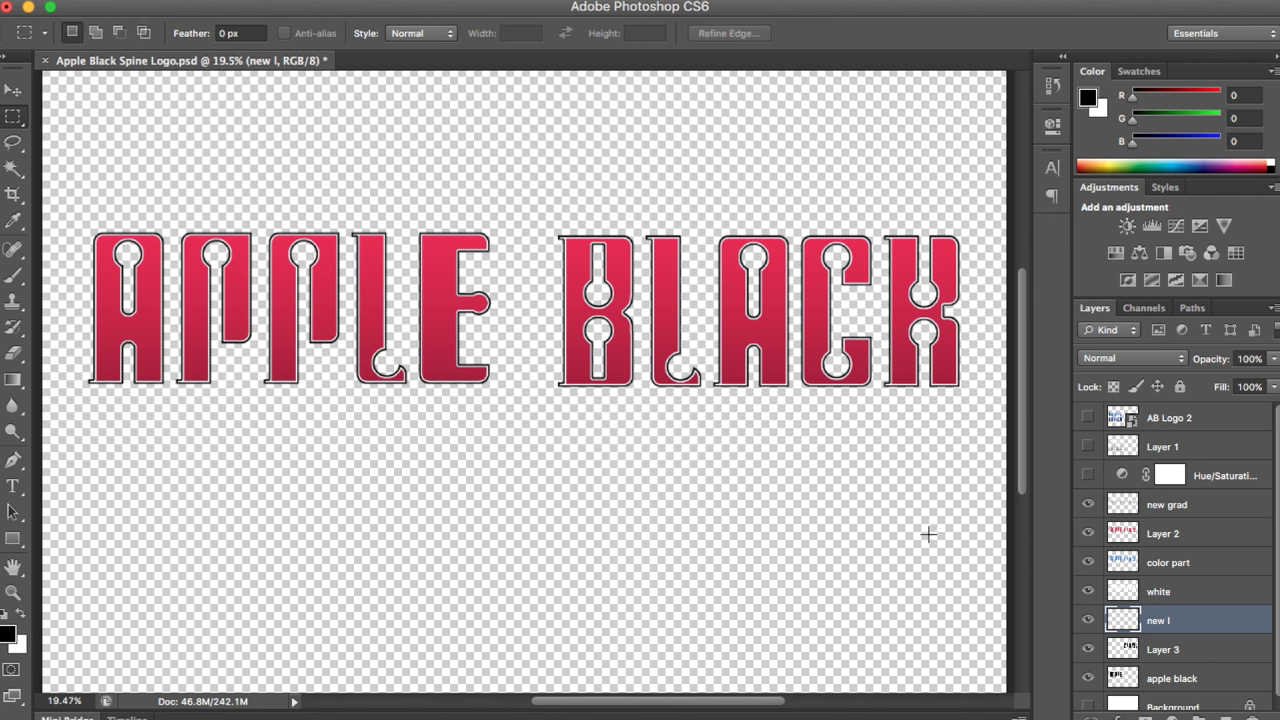
Crop the canvas to a narrow horizontal band around the one-line APPLE BLACK logo and save the file
alt+scroll(928, 535, down, 5)
alt+scroll(928, 535, up, 5)
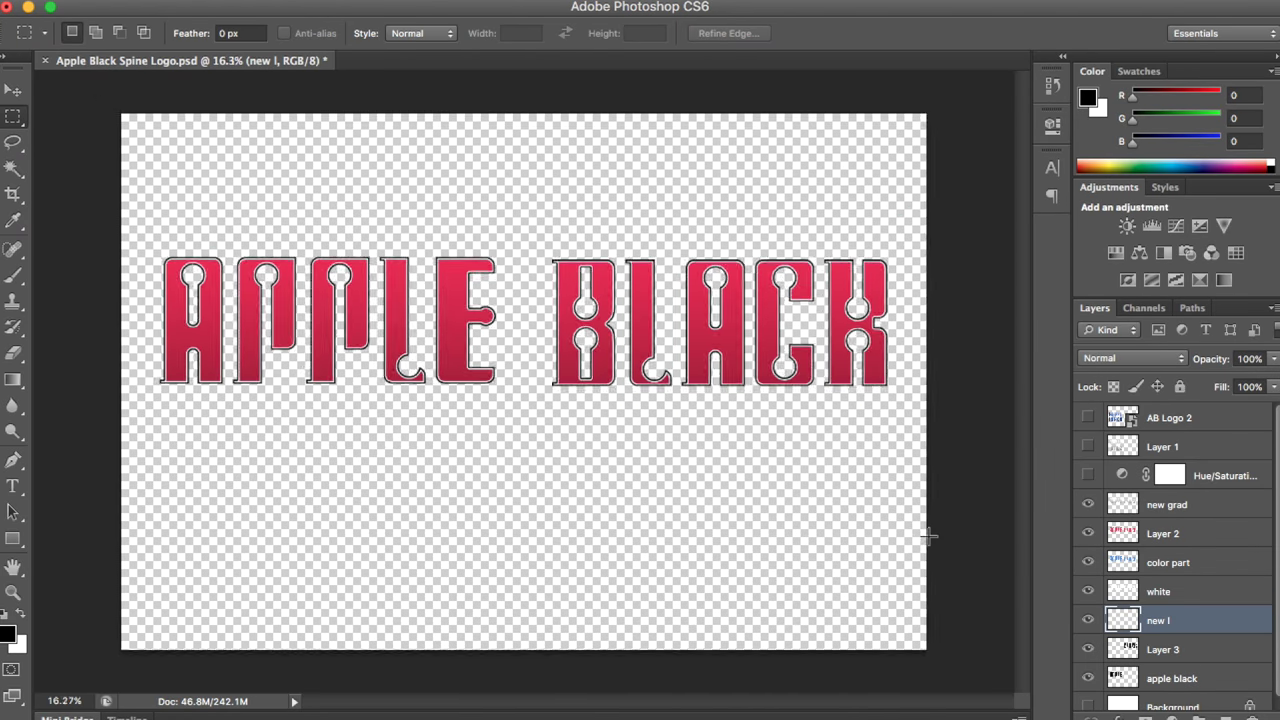
scroll(928, 535, down, 1)
key(c)
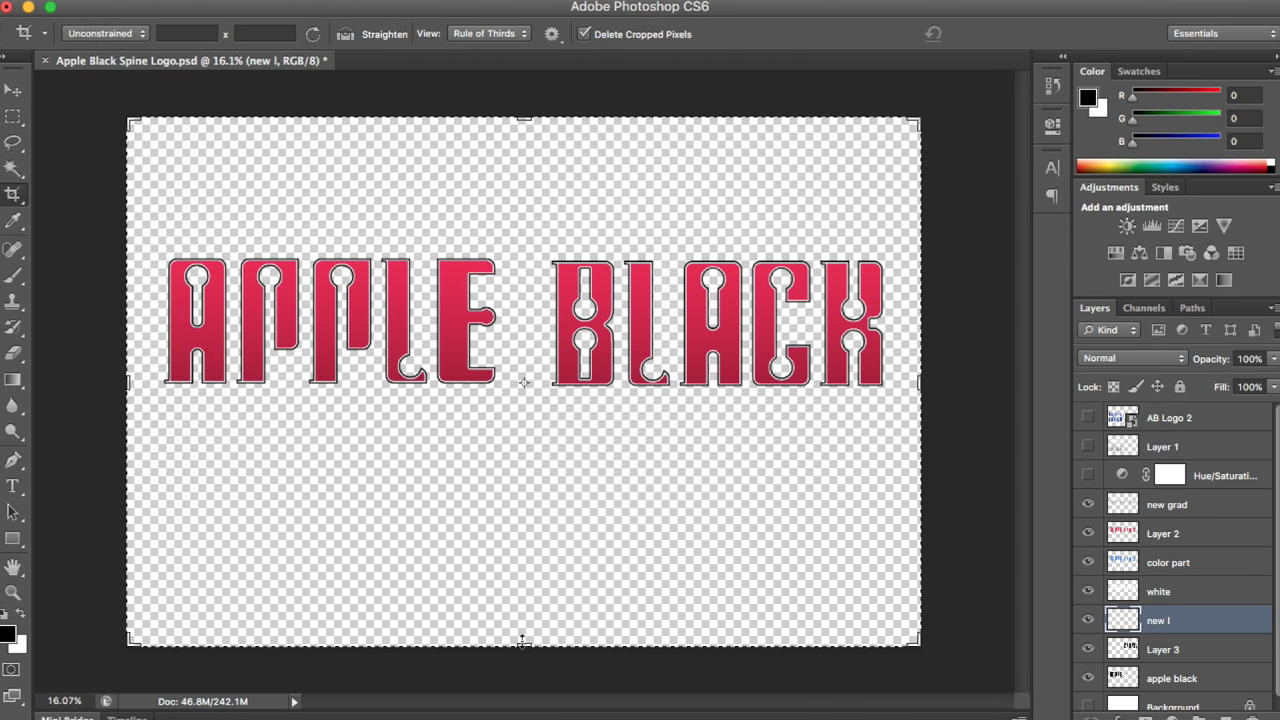
drag(522, 645, 523, 521)
drag(522, 240, 527, 296)
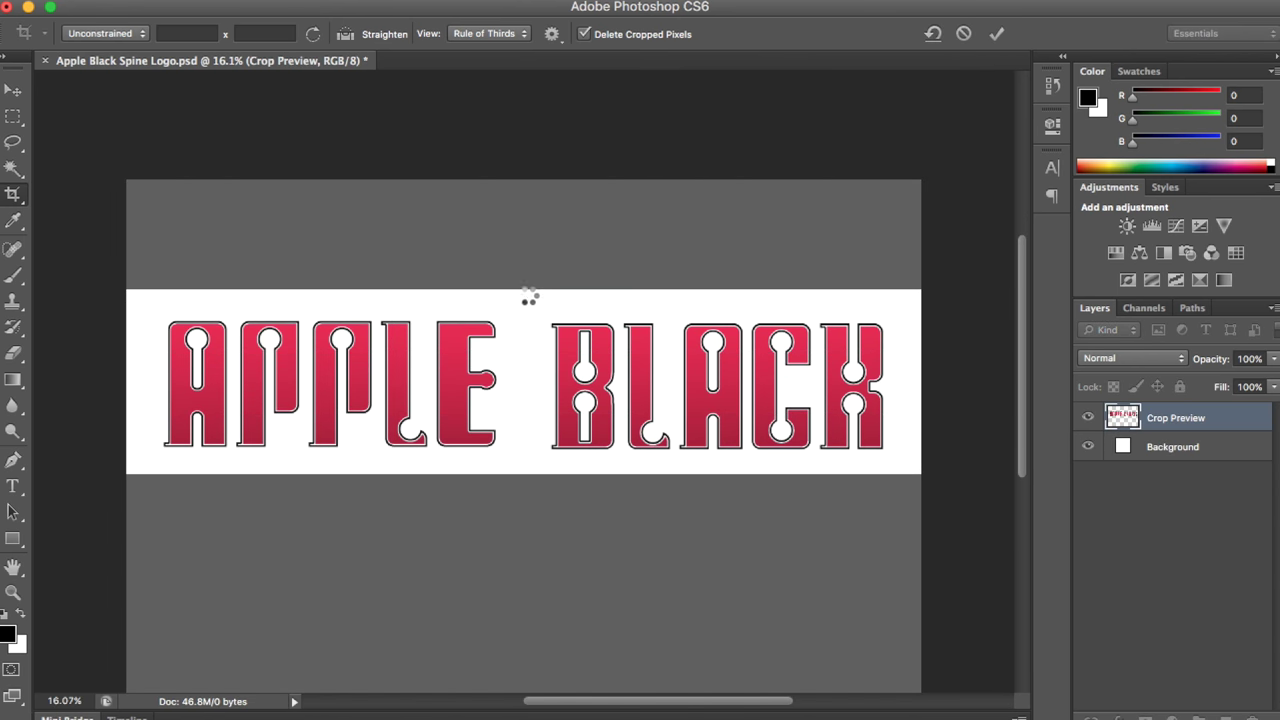
key(Return)
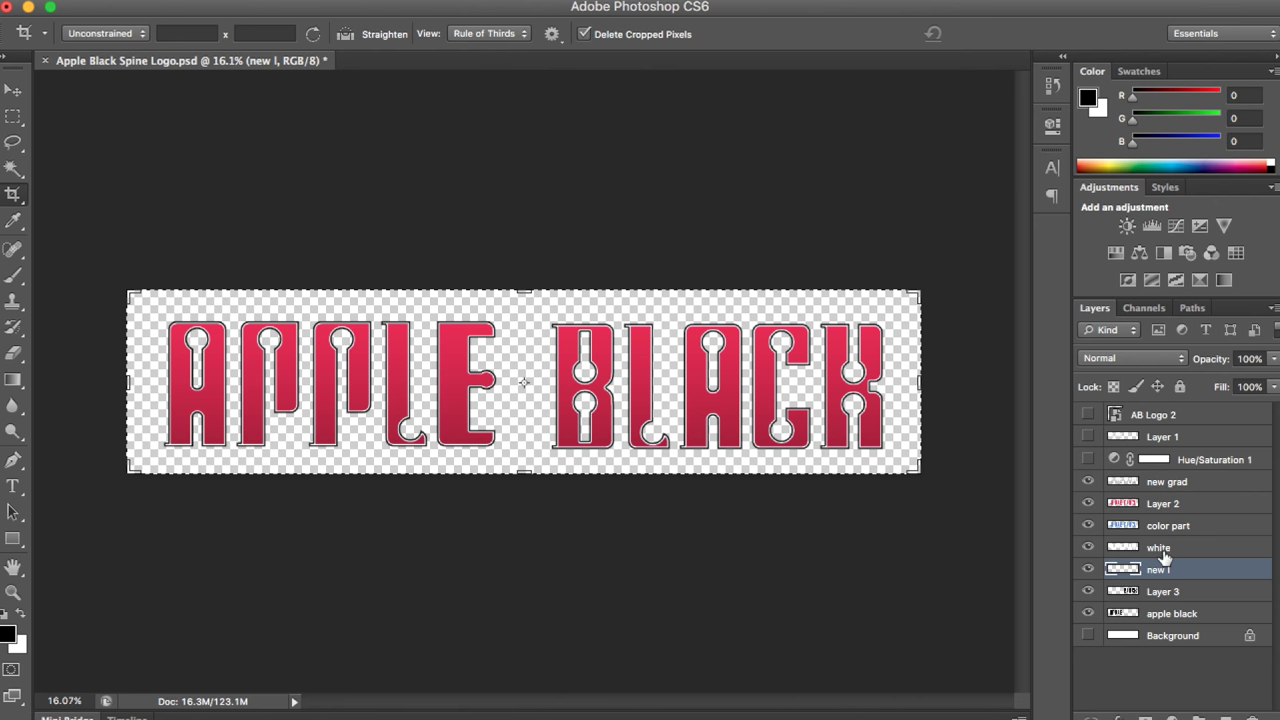
key(b)
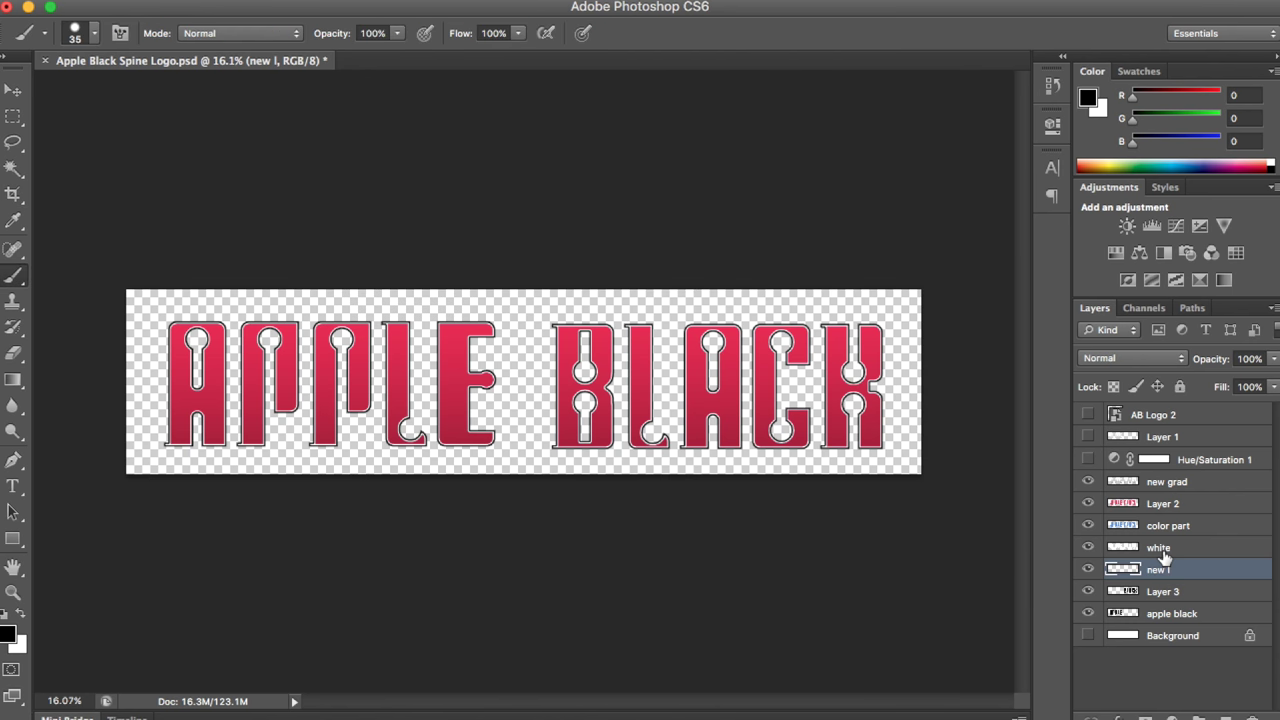
key(super+s)
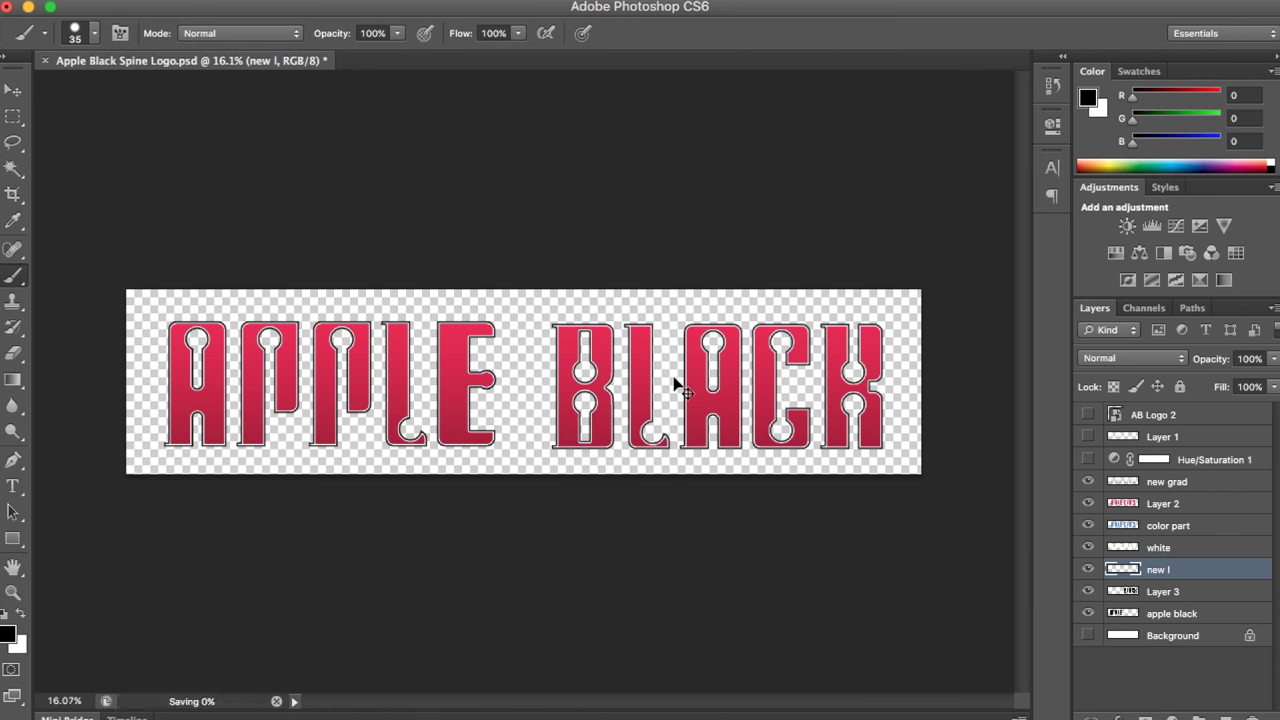
click(150, 0)
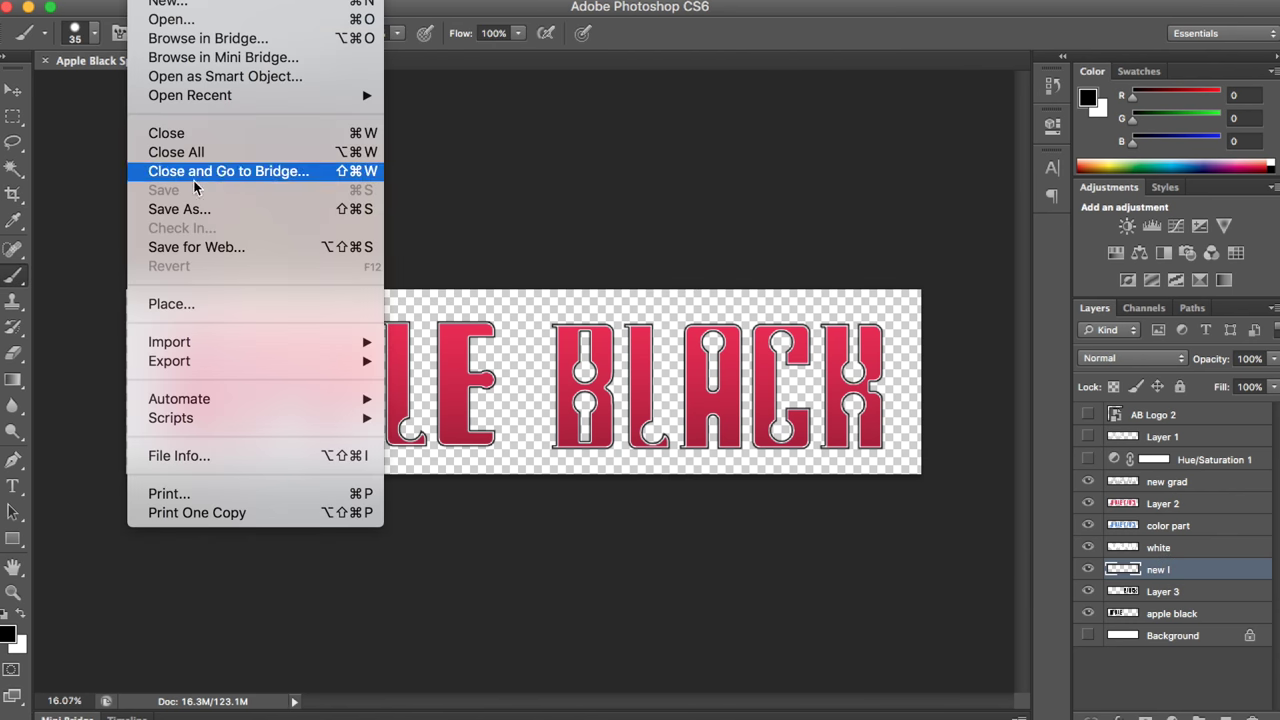
click(198, 206)
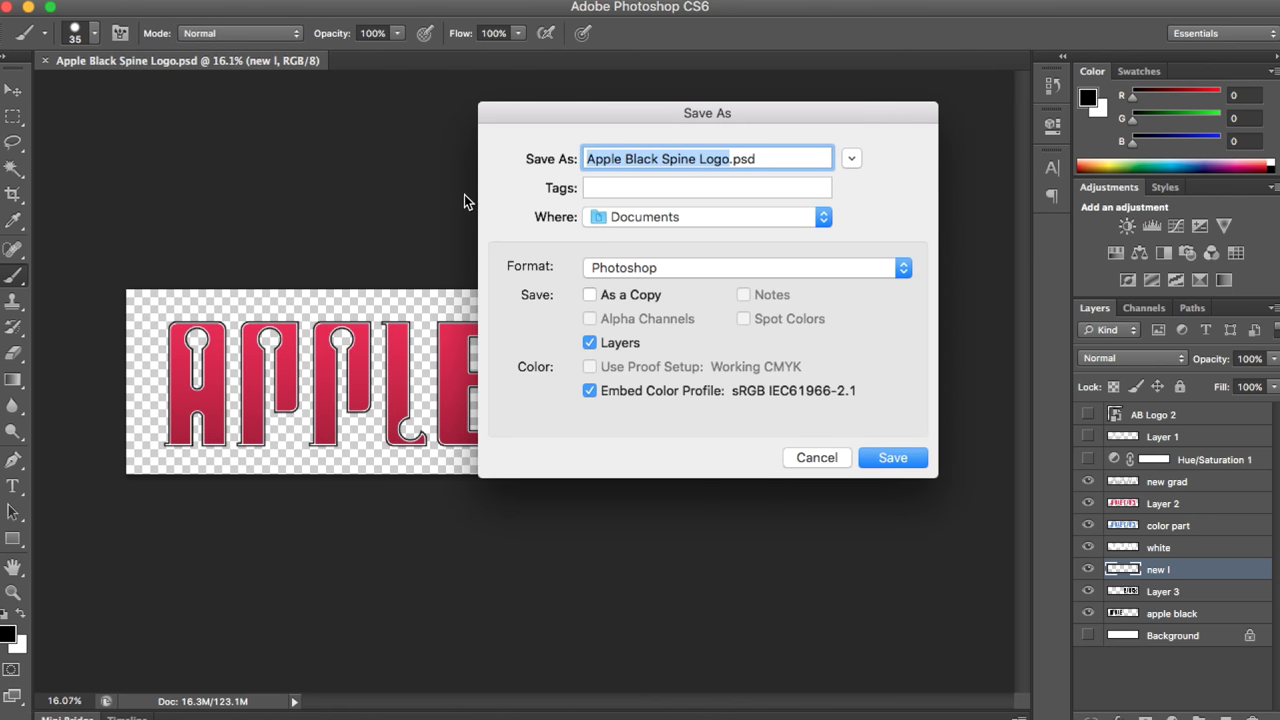
click(818, 457)
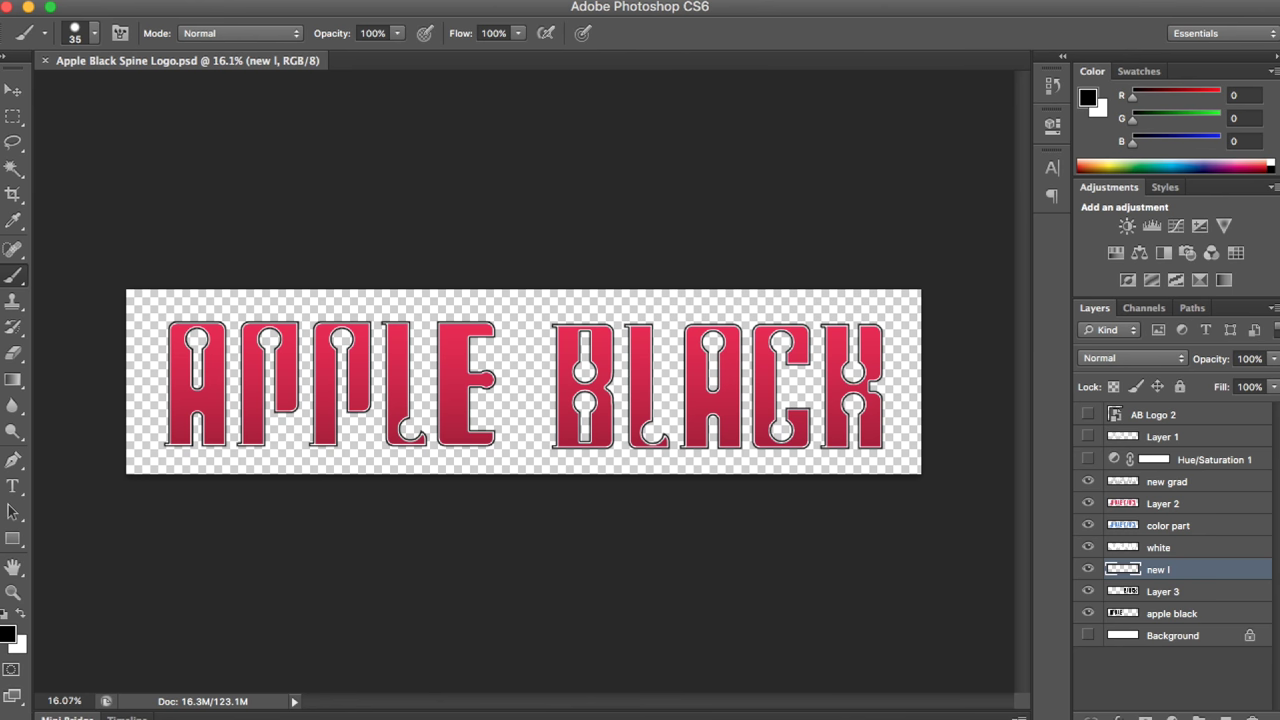
Open the recent file Apple Black Logo.psd for a look and return to Apple Black Spine Logo.psd
click(150, 0)
mouse_move(328, 98)
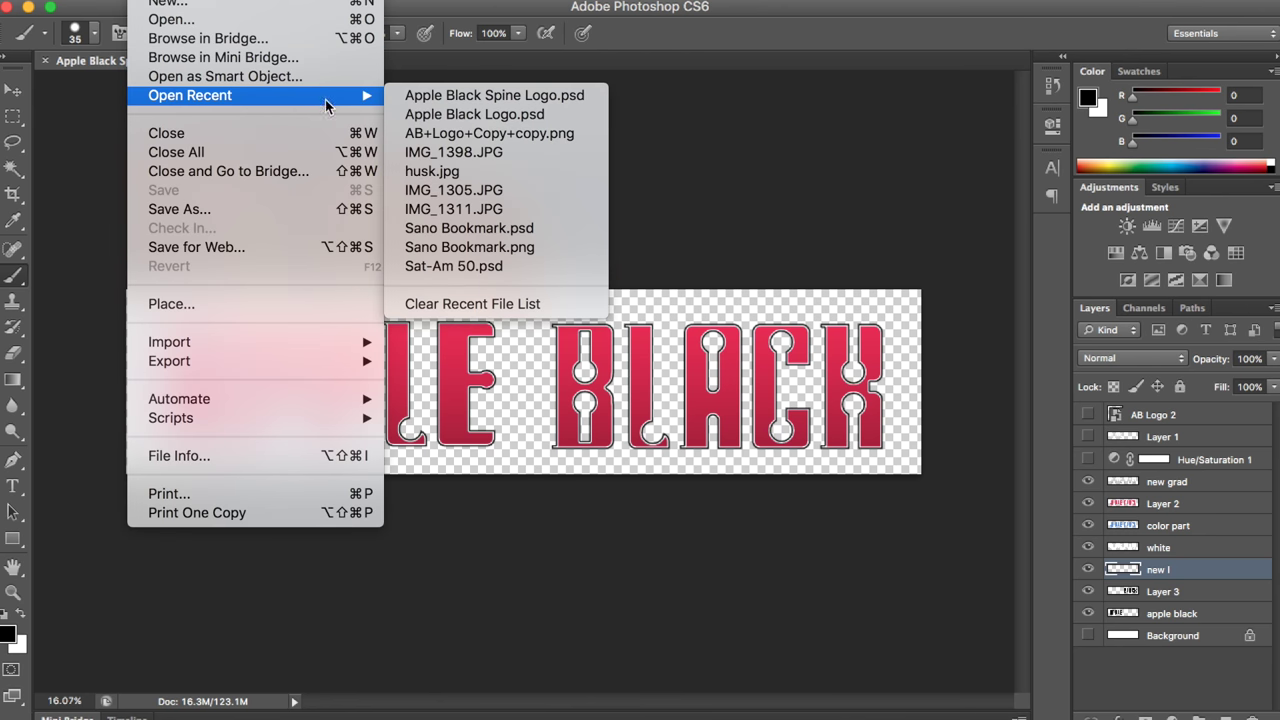
click(436, 116)
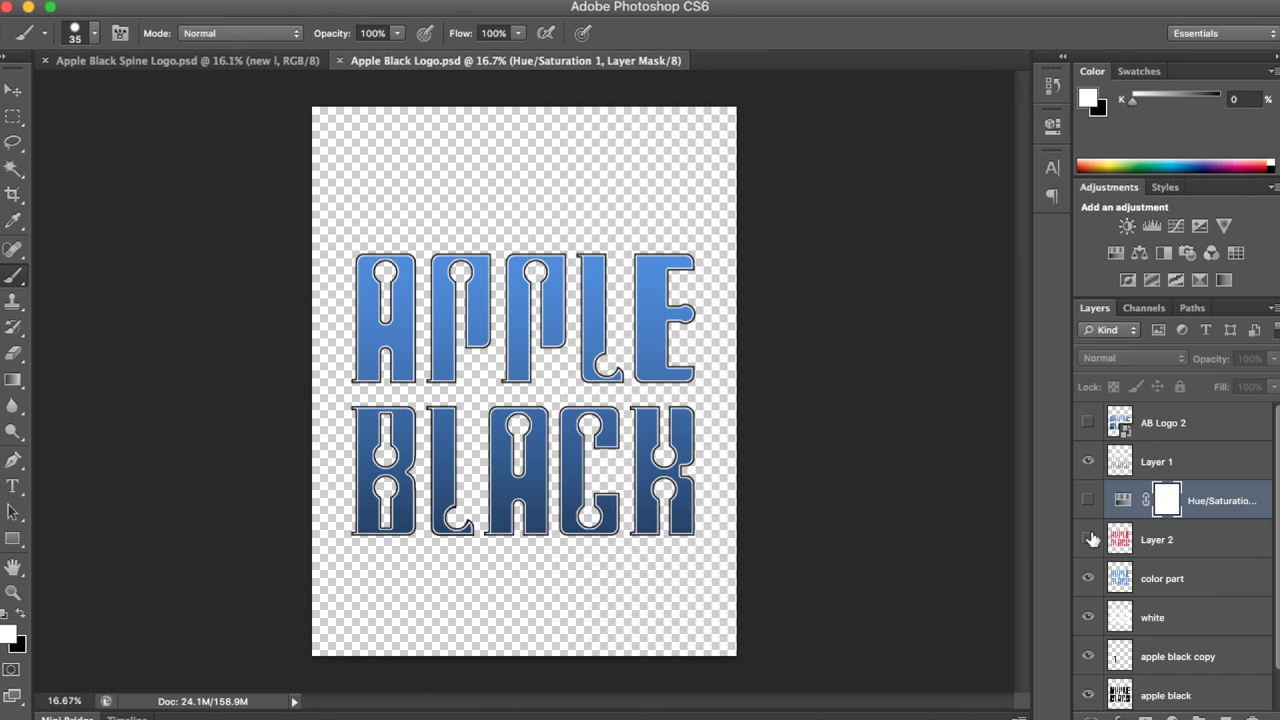
click(271, 62)
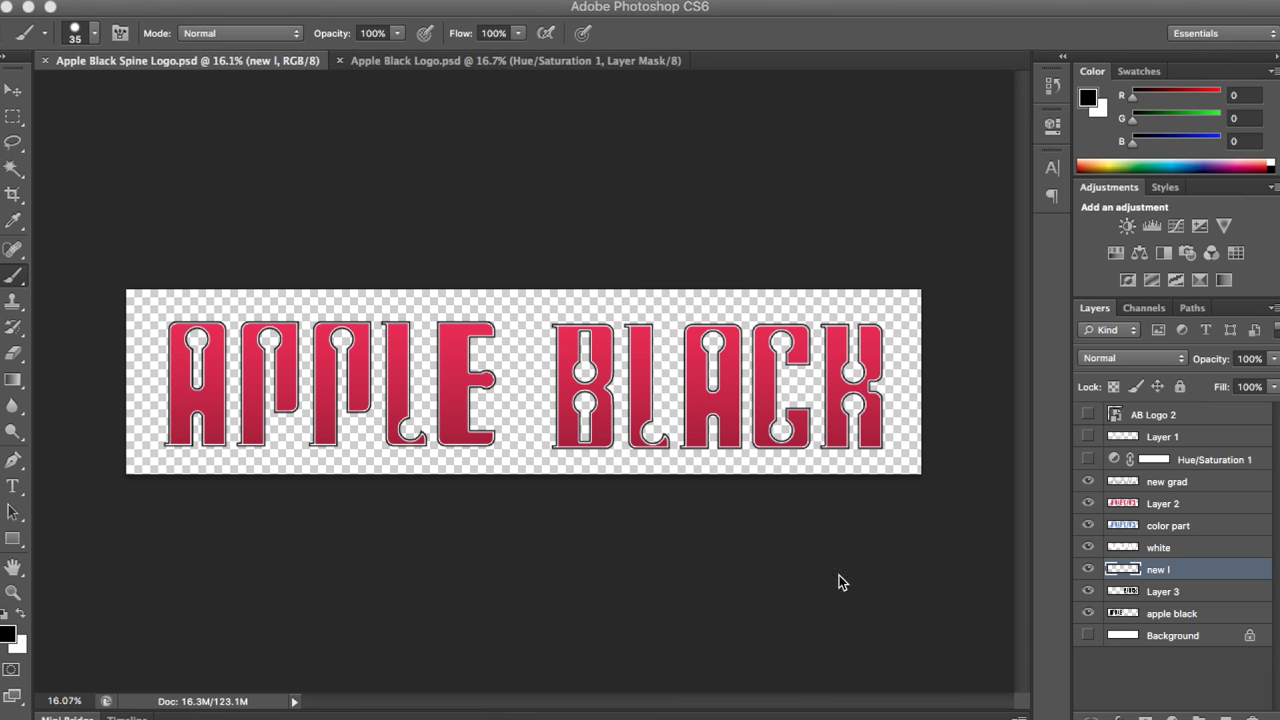
right_click(1098, 719)
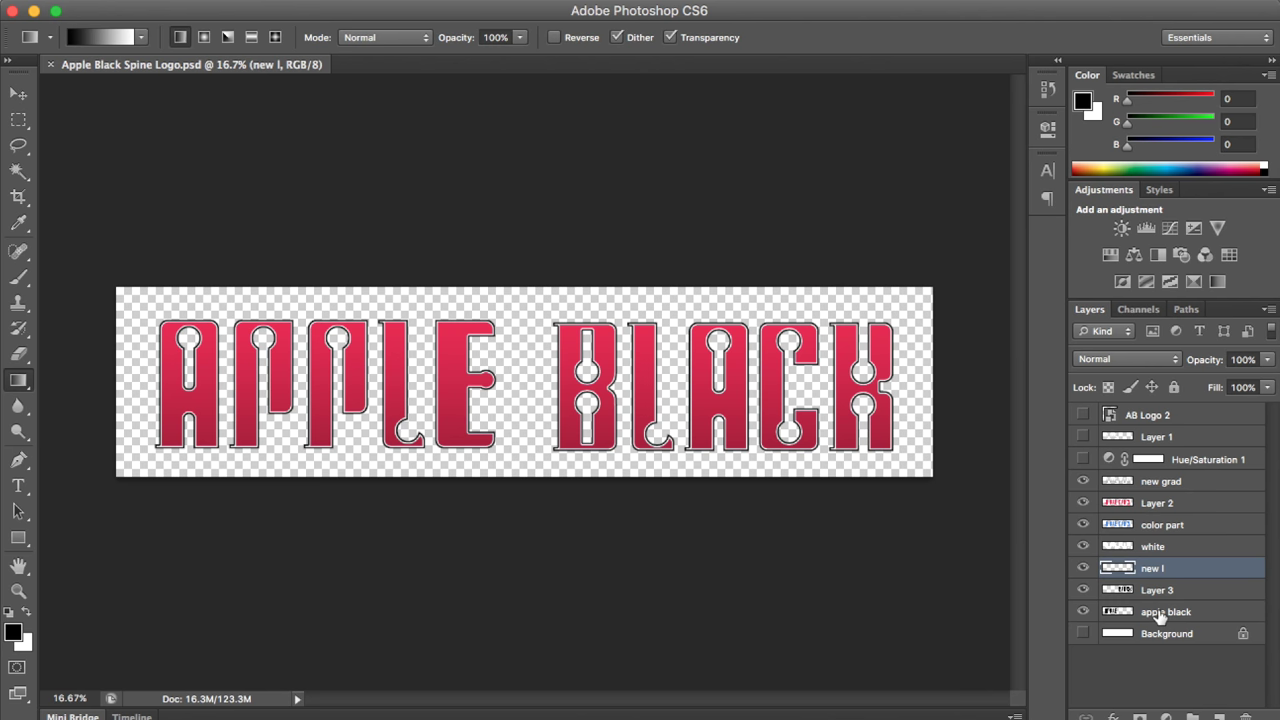
Open the Layer Style settings of the apple black layer and move the dialog clear of the logo
click(1160, 614)
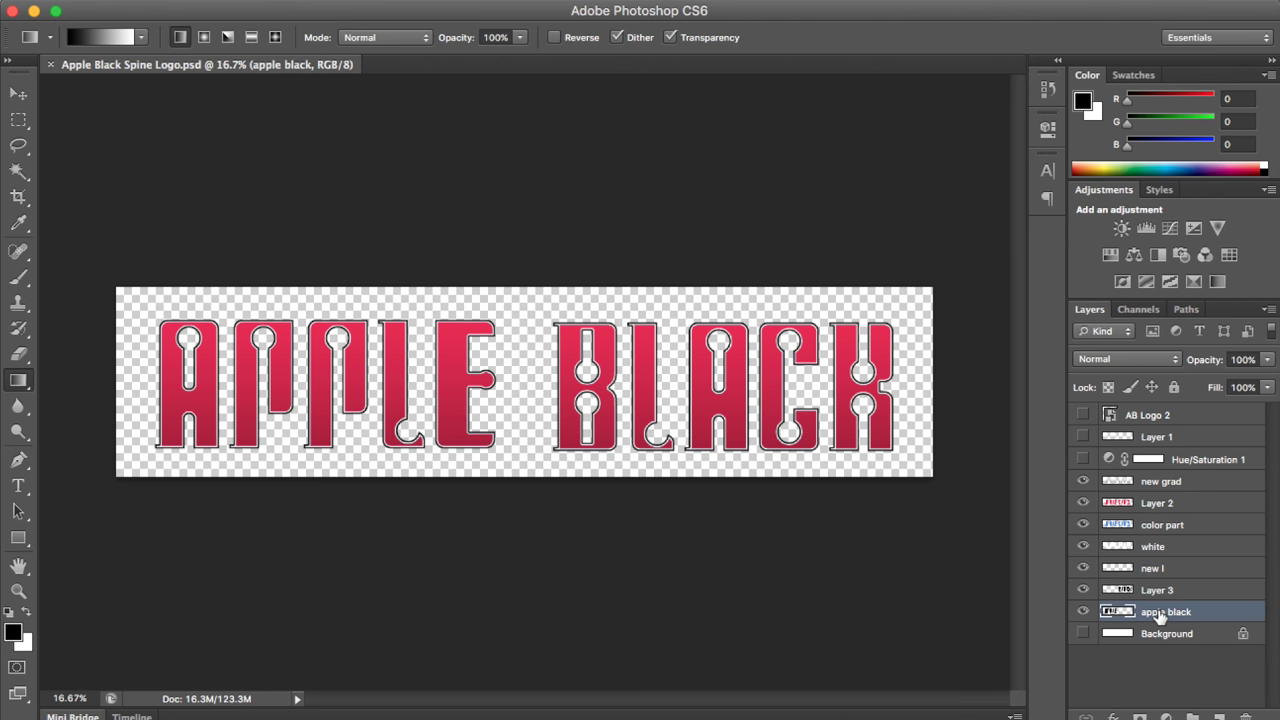
double_click(1160, 614)
click(1210, 611)
double_click(1210, 611)
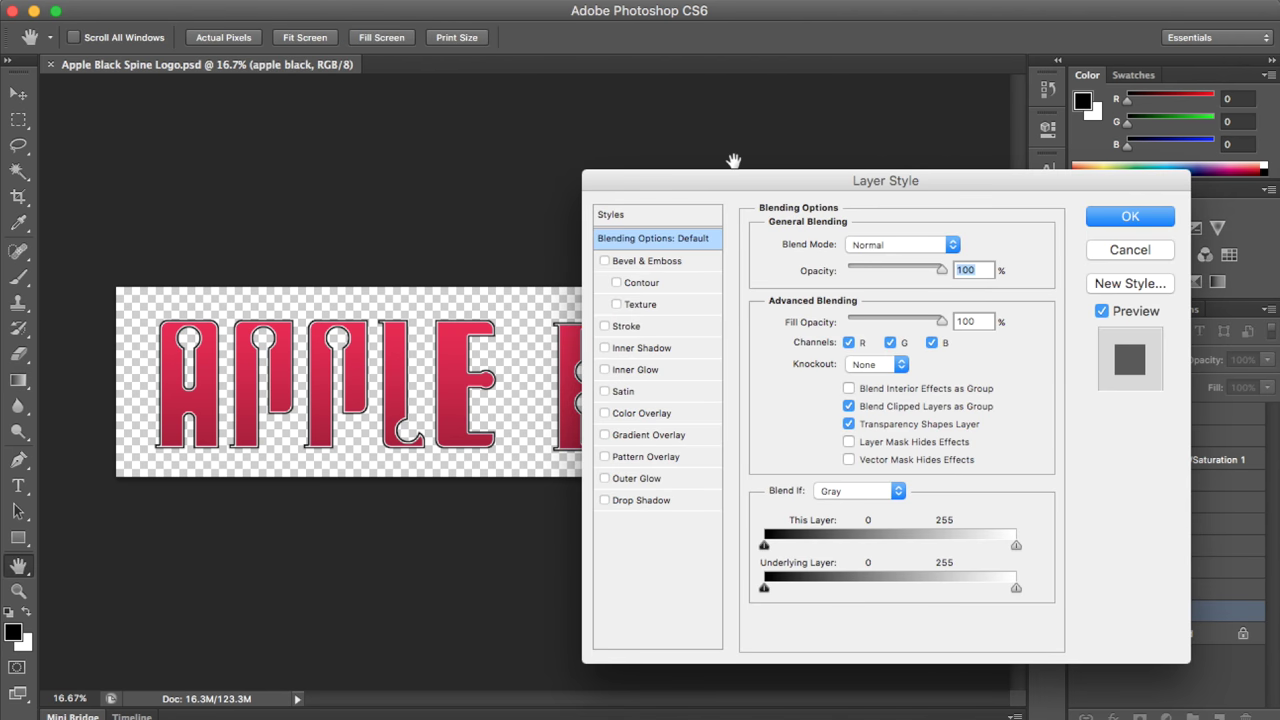
drag(748, 178, 897, 305)
drag(903, 227, 544, 208)
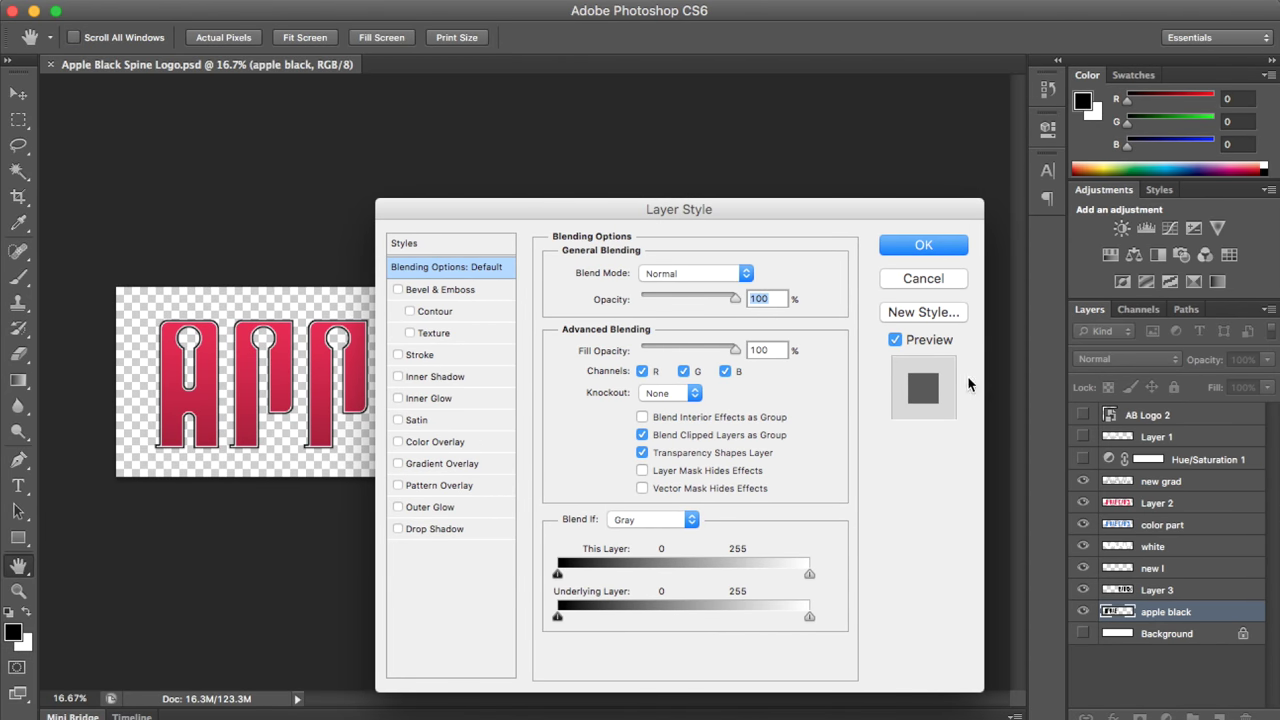
drag(771, 200, 1240, 105)
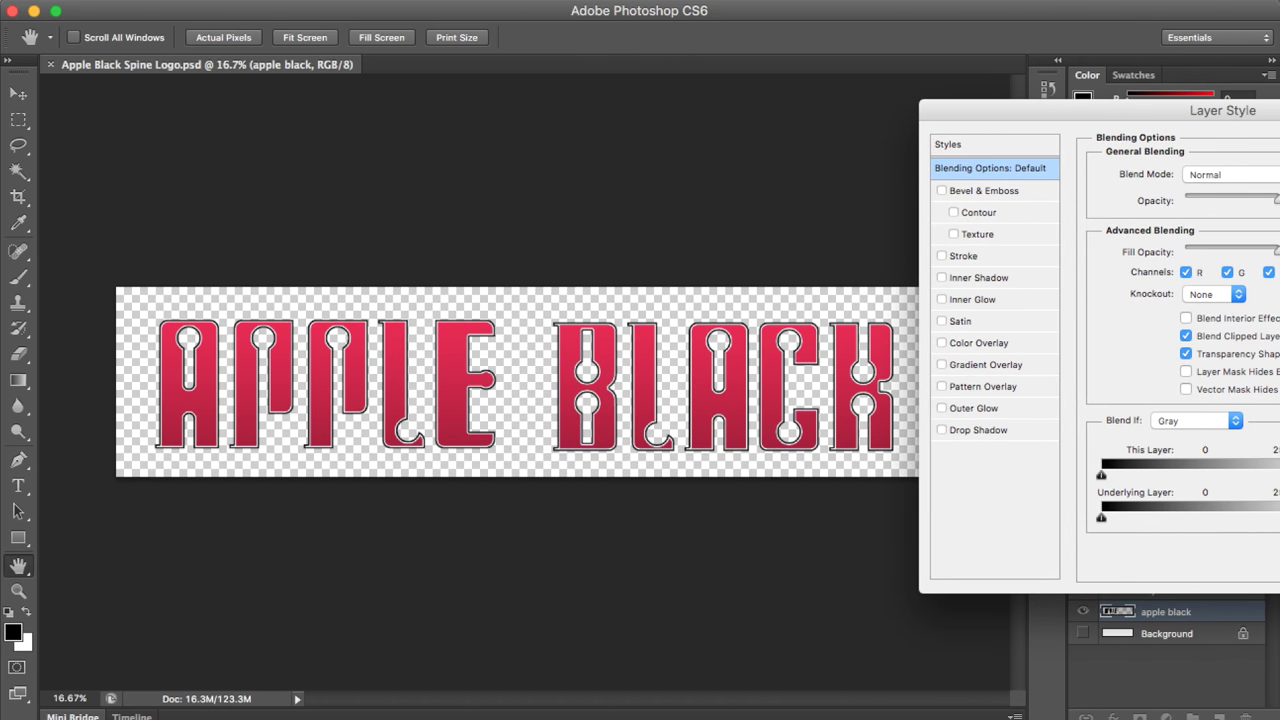
Add only a Drop Shadow to the apple black layer with distance 36 px, spread 21% and size 18 px
click(941, 430)
click(941, 430)
click(941, 430)
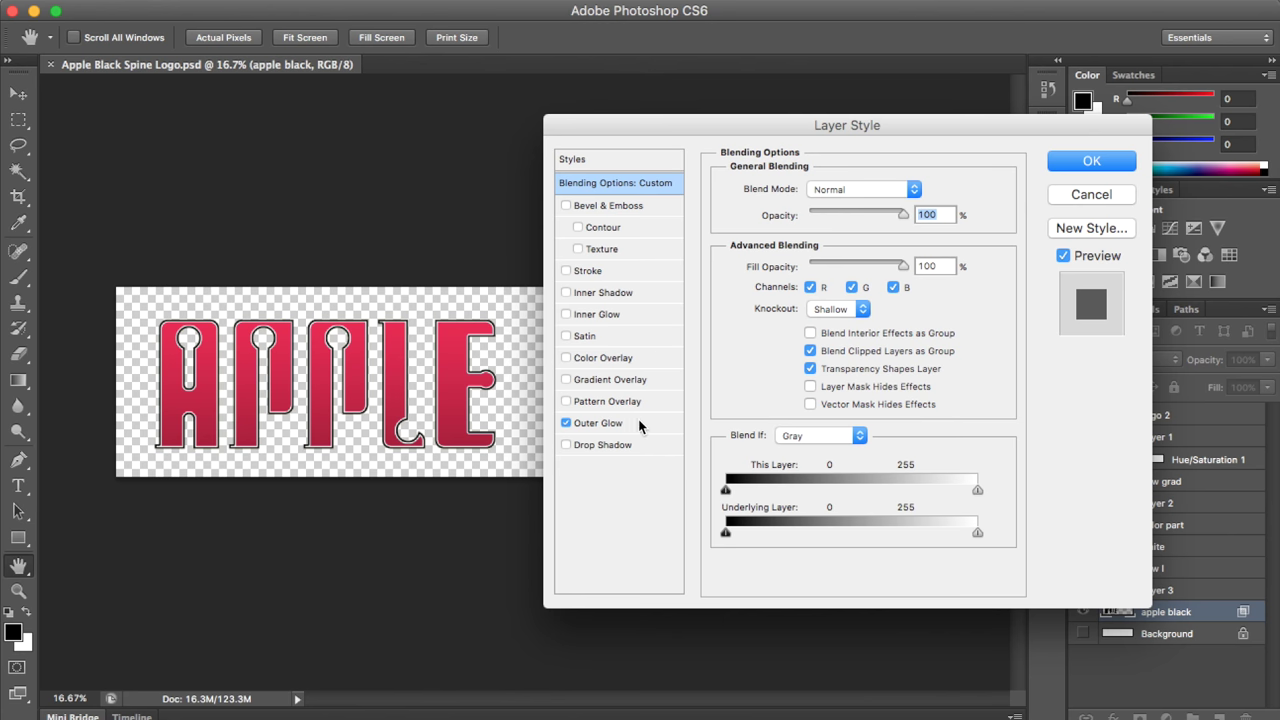
click(604, 445)
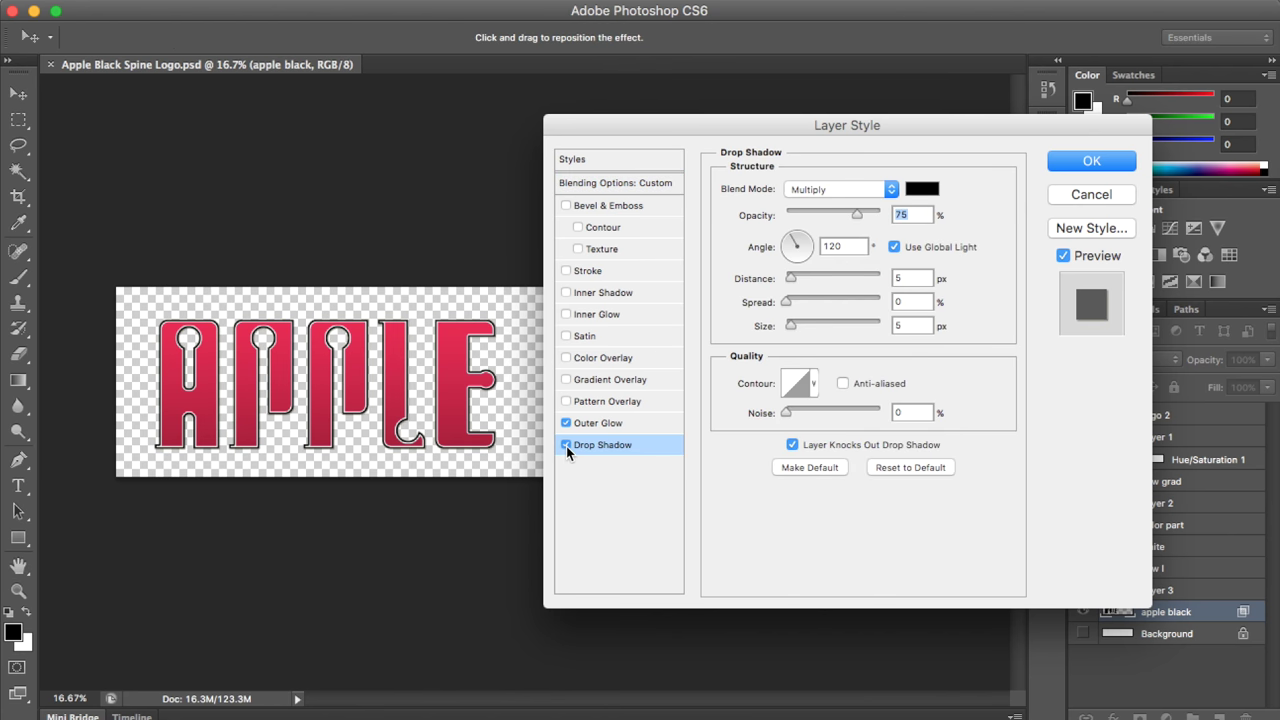
click(566, 424)
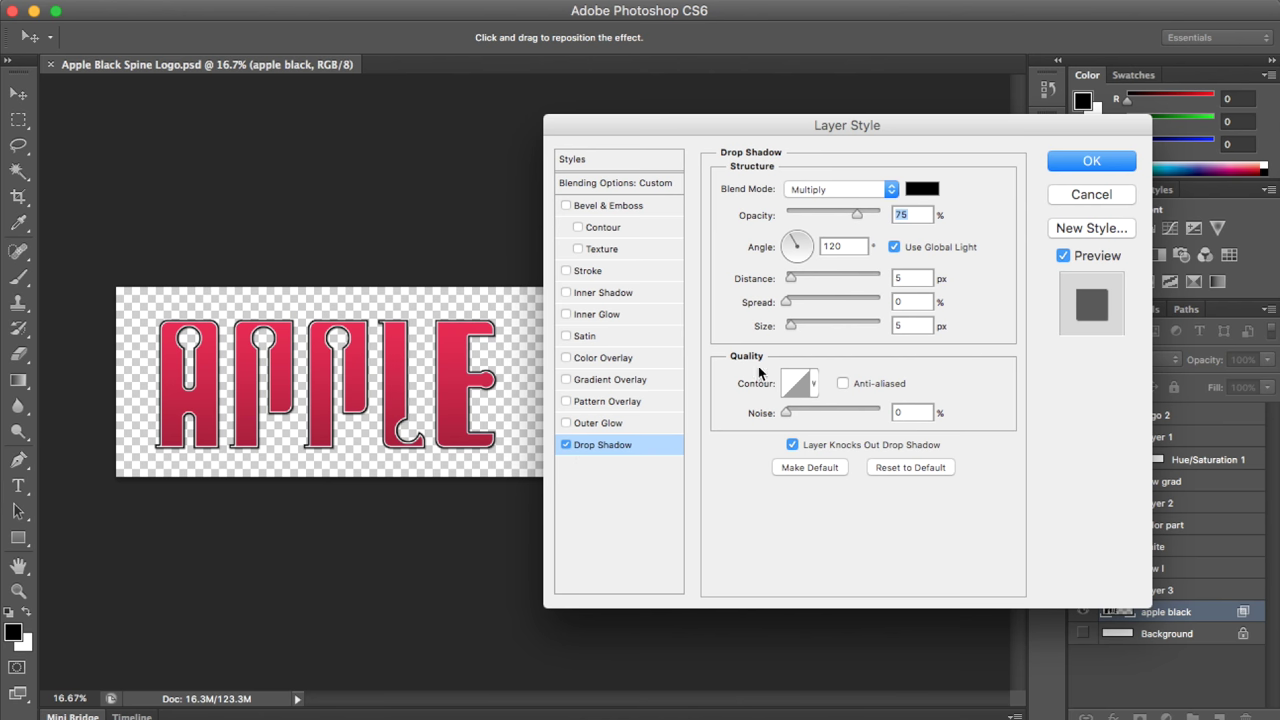
drag(791, 278, 798, 320)
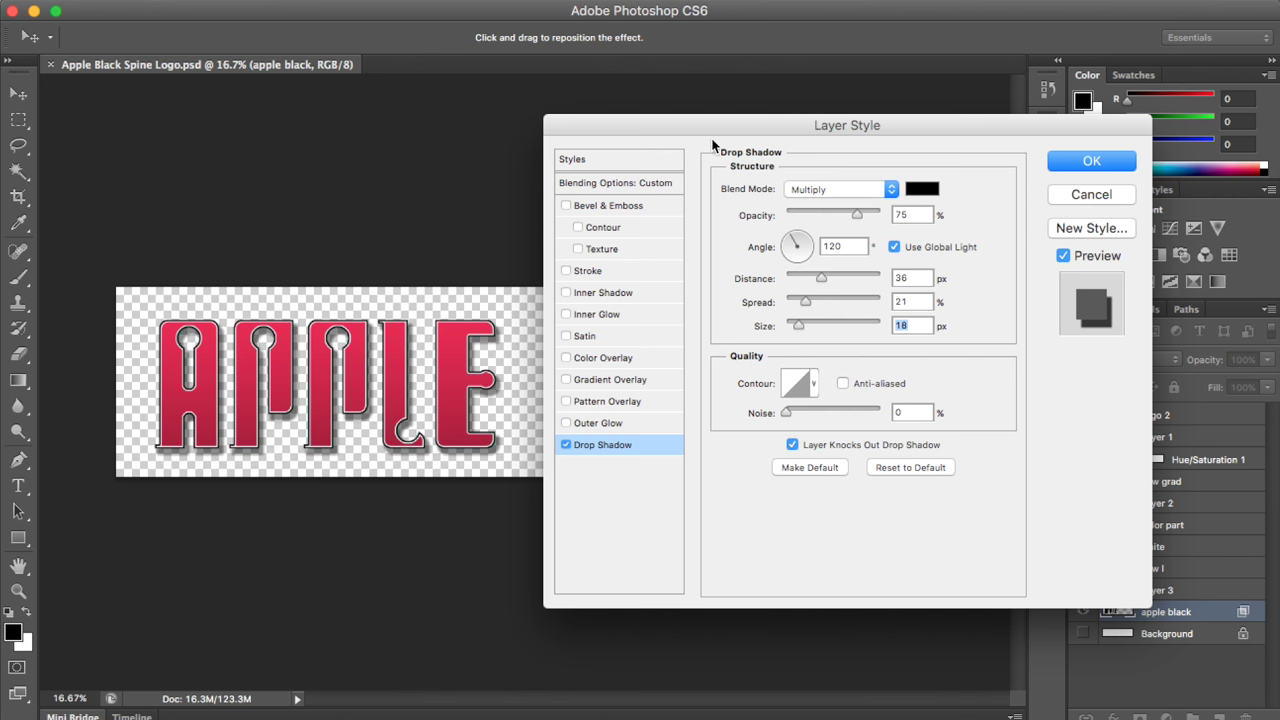
mouse_move(699, 131)
mouse_down()
mouse_move(749, 136)
mouse_move(689, 128)
mouse_up()
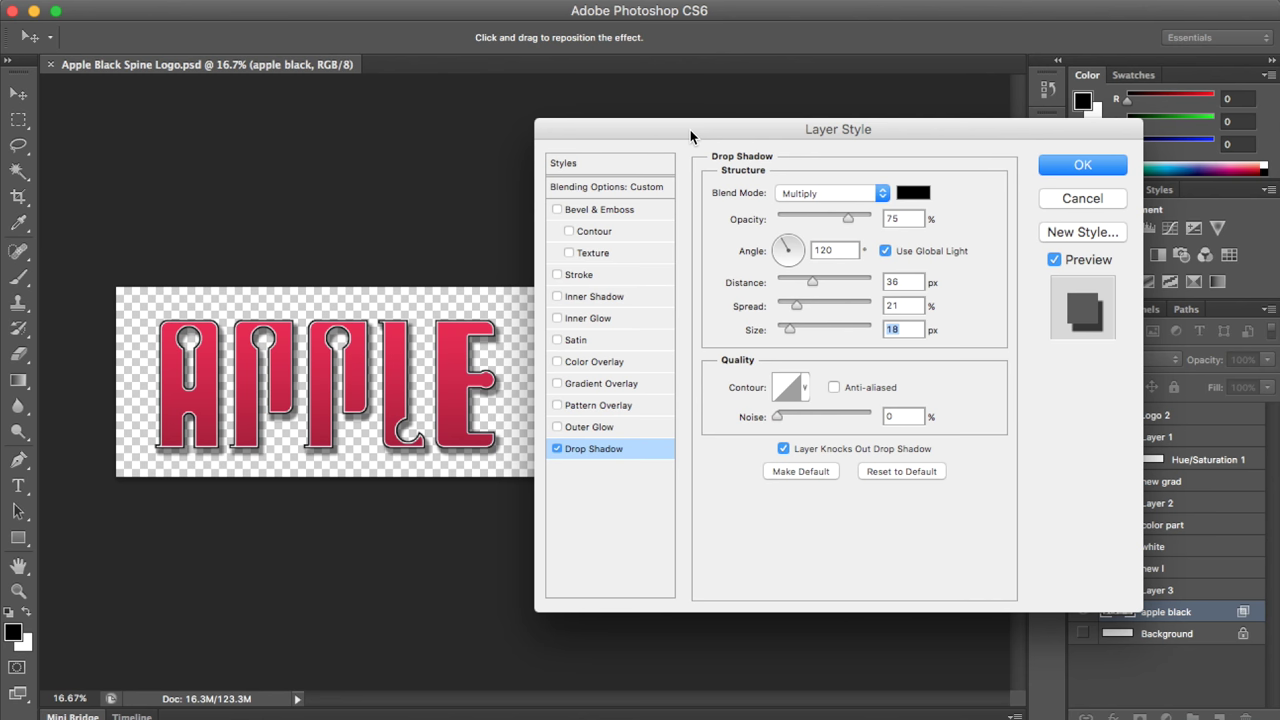
Replace the Drop Shadow with an Outer Glow using 15% spread and 111 px size
click(559, 446)
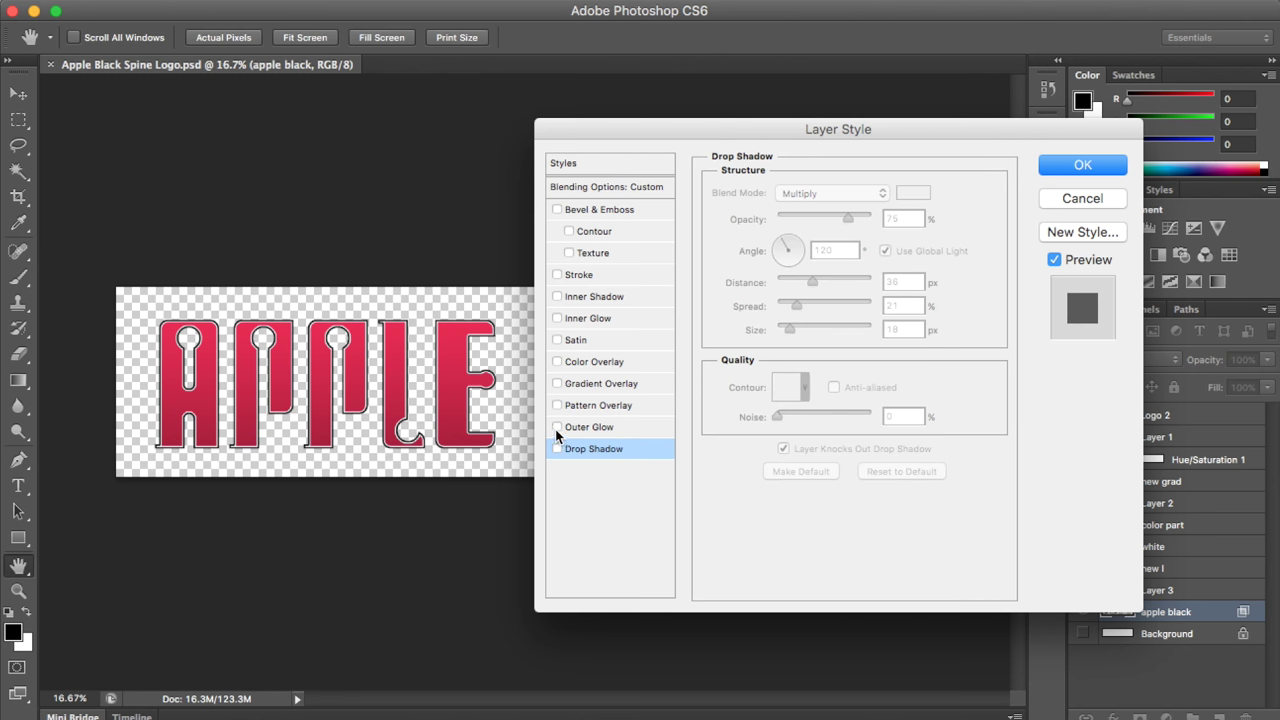
click(557, 427)
click(580, 427)
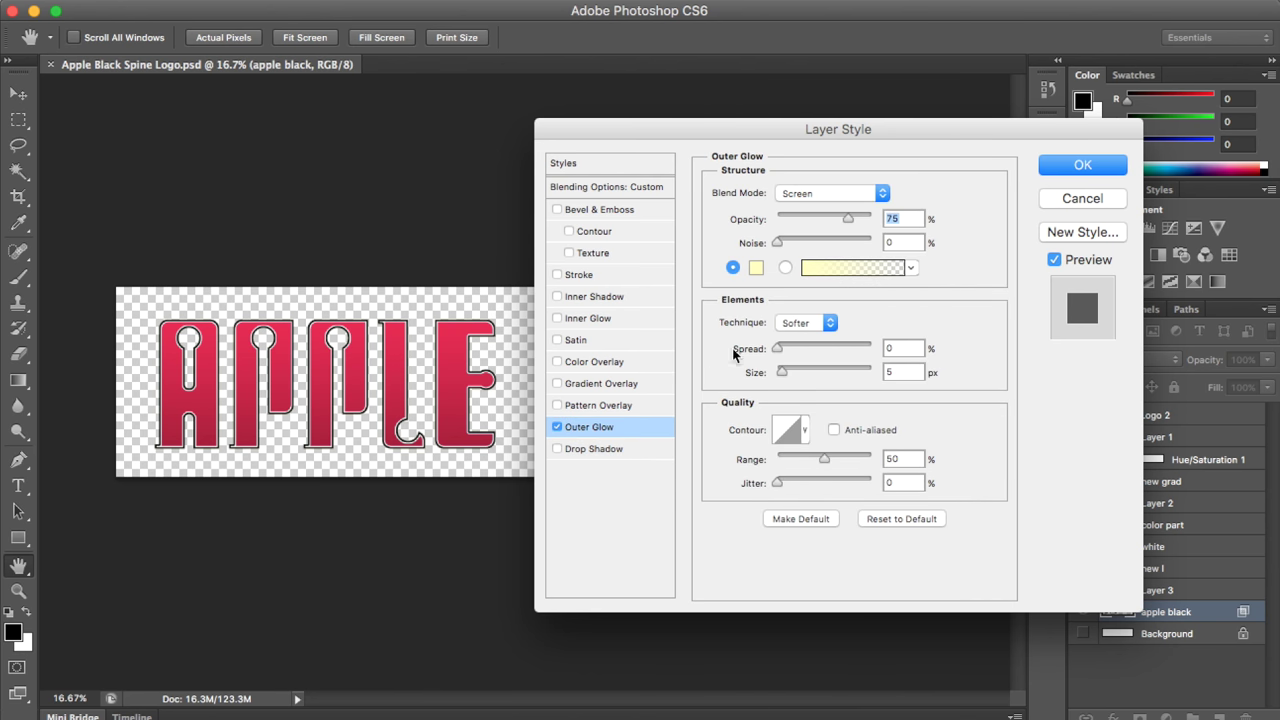
drag(777, 345, 824, 375)
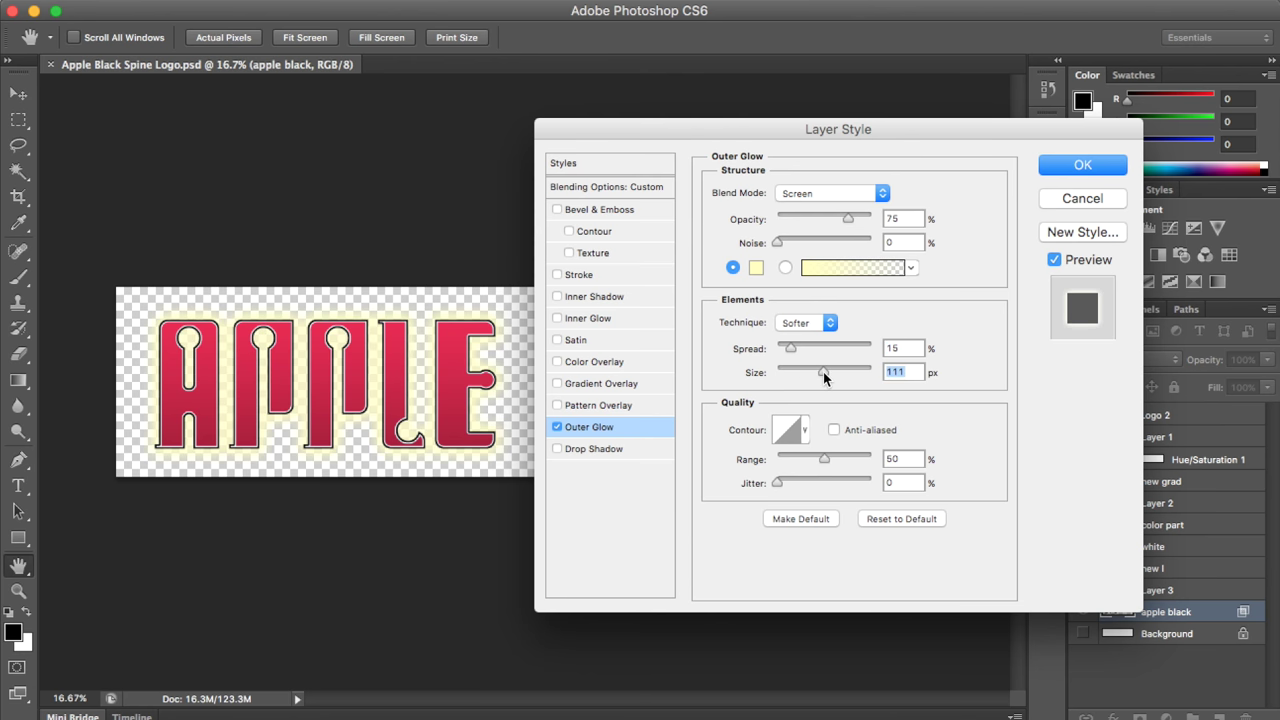
Try a darker yellow (dede1b) for the Outer Glow and change its color to turquoise
click(756, 267)
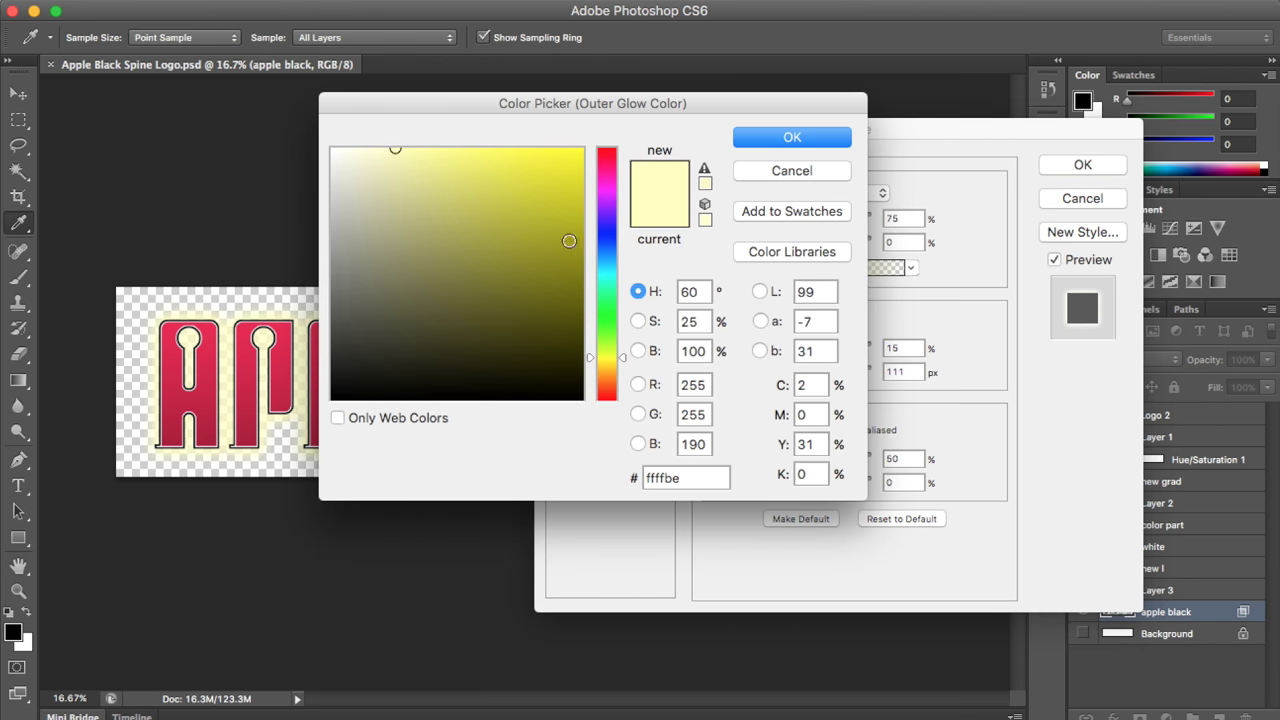
click(552, 180)
click(785, 137)
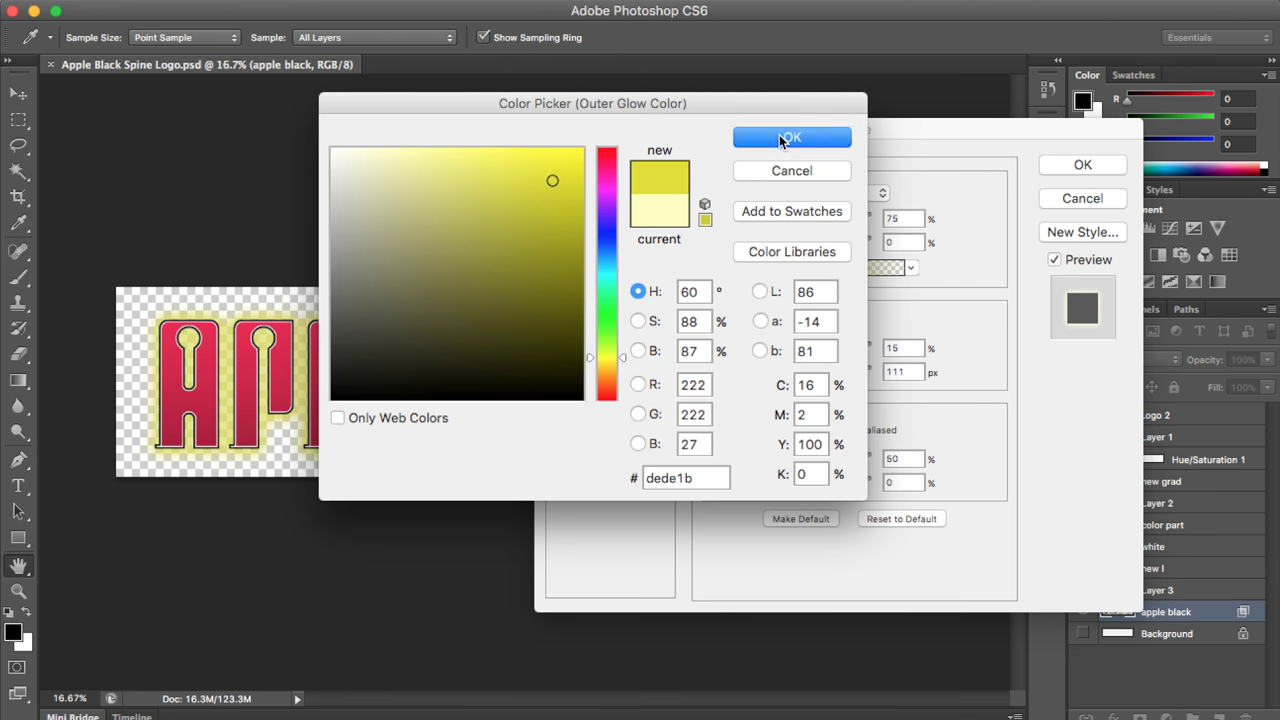
click(755, 268)
text(27)
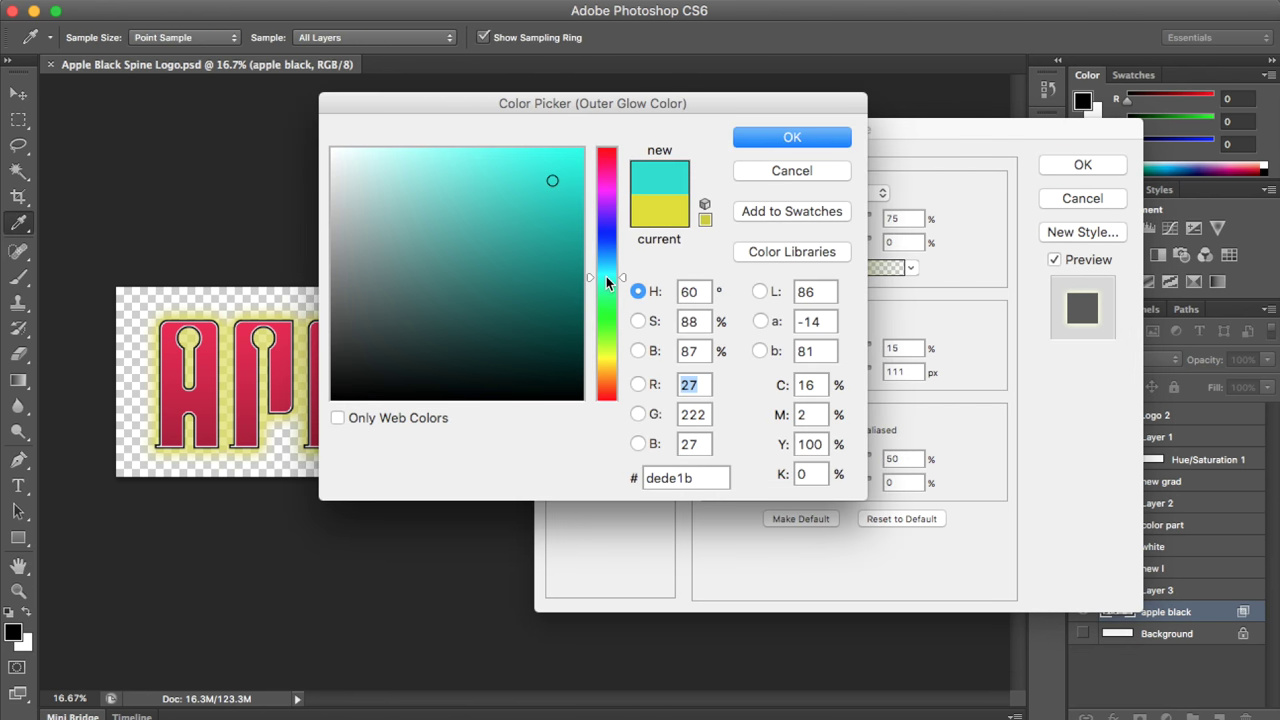
click(789, 135)
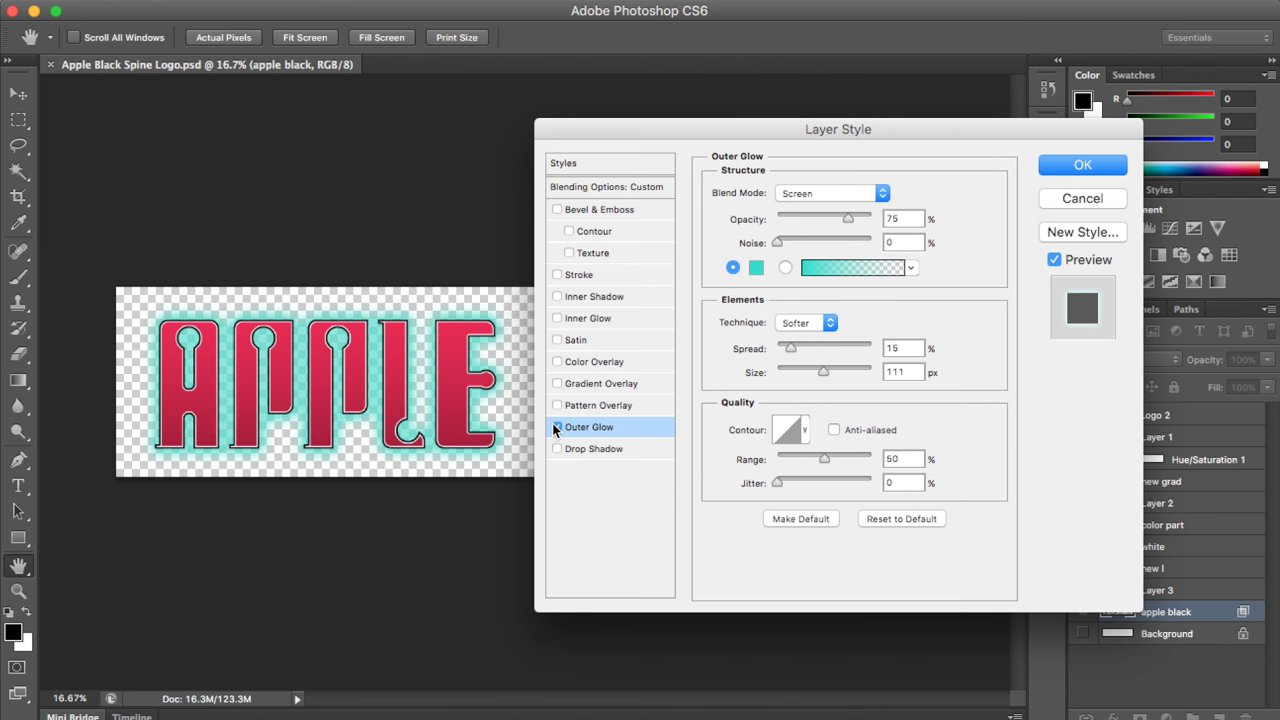
Set the Outer Glow's range to 29%, disable the glow and re-enable the Drop Shadow
drag(815, 458, 803, 458)
click(556, 428)
click(557, 449)
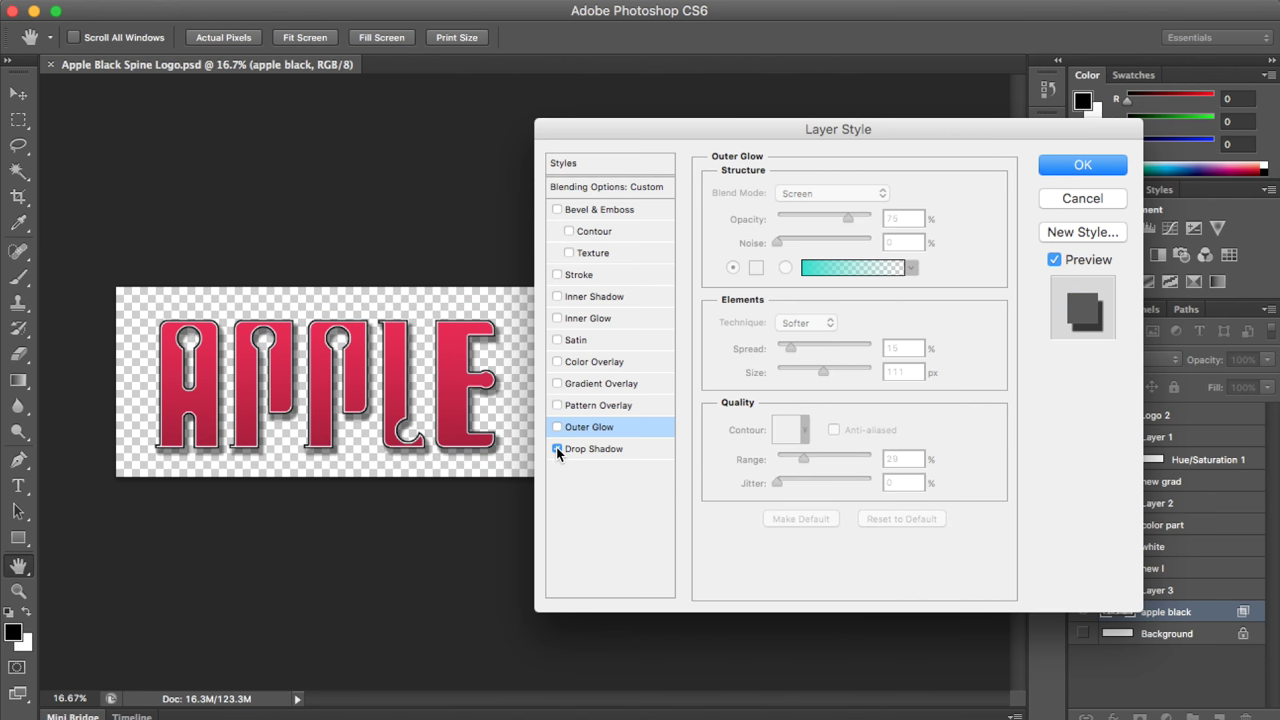